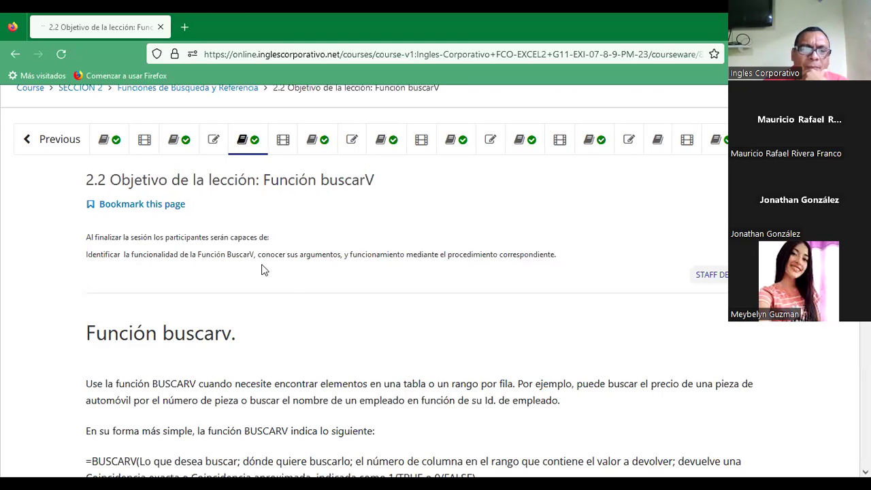
- Scroll through the 2.2 BUSCARV lesson and its example table
{"action": "scroll", "coordinate": [275, 337], "scroll_direction": "down", "scroll_amount": 5}
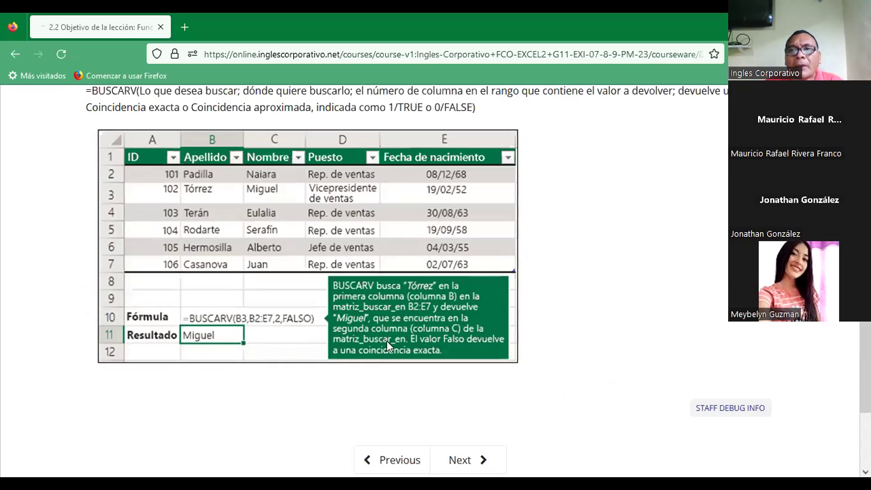
{"action": "scroll", "coordinate": [387, 341], "scroll_direction": "up", "scroll_amount": 2}
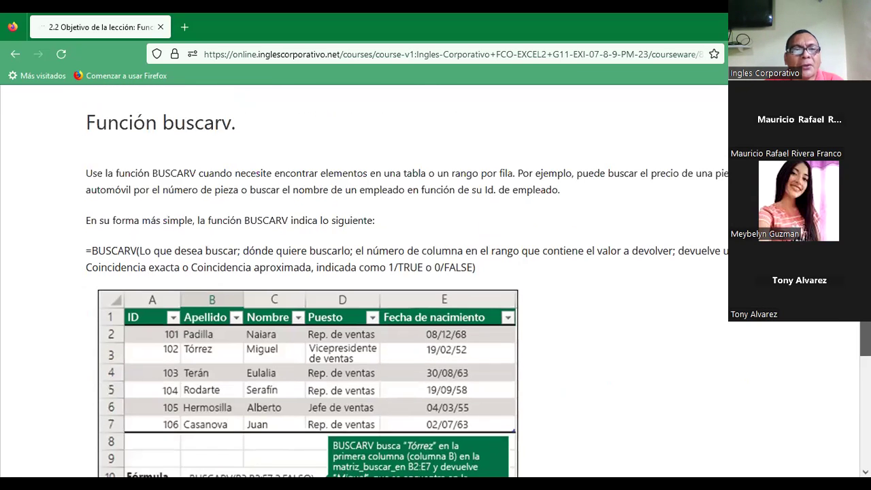
{"action": "scroll", "coordinate": [408, 279], "scroll_direction": "down", "scroll_amount": 1}
{"action": "scroll", "coordinate": [409, 272], "scroll_direction": "down", "scroll_amount": 1}
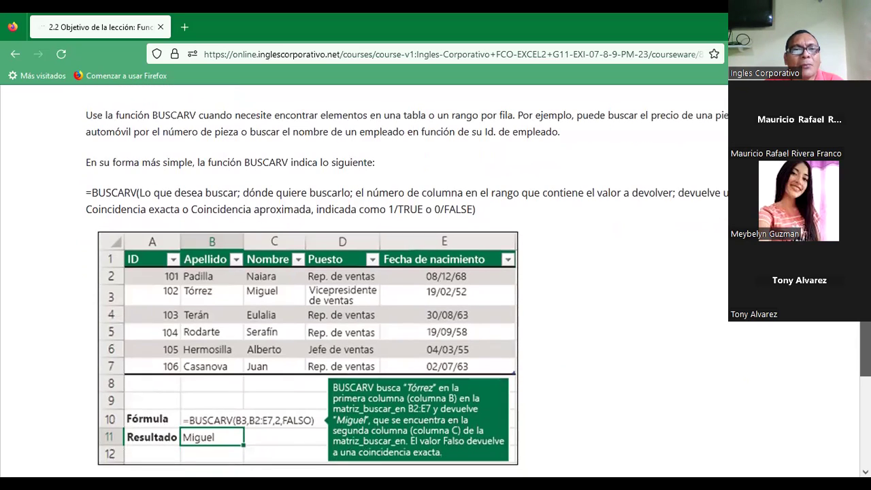
{"action": "scroll", "coordinate": [408, 279], "scroll_direction": "up", "scroll_amount": 1}
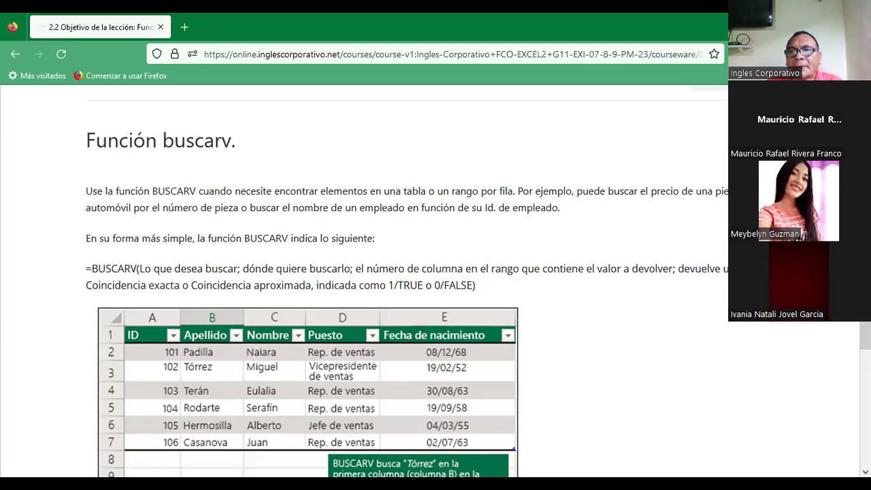
{"action": "scroll", "coordinate": [409, 282], "scroll_direction": "down", "scroll_amount": 1}
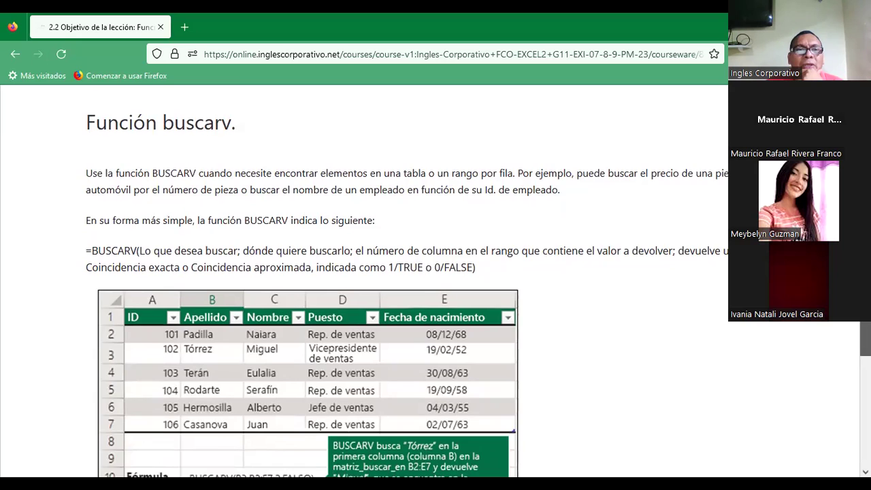
{"action": "scroll", "coordinate": [435, 279], "scroll_direction": "down", "scroll_amount": 4}
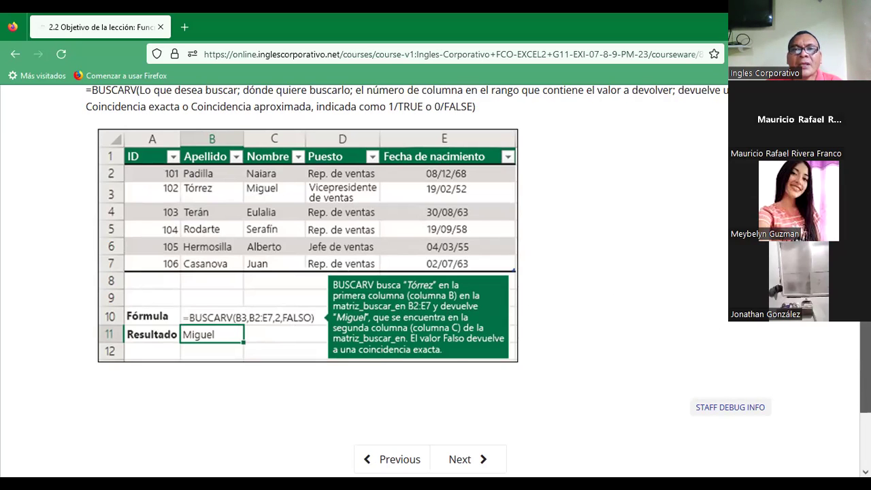
- Move on to the next unit, Videoconferencia #7 Función buscarV
{"action": "left_click_drag", "start_coordinate": [866, 367], "coordinate": [865, 408]}
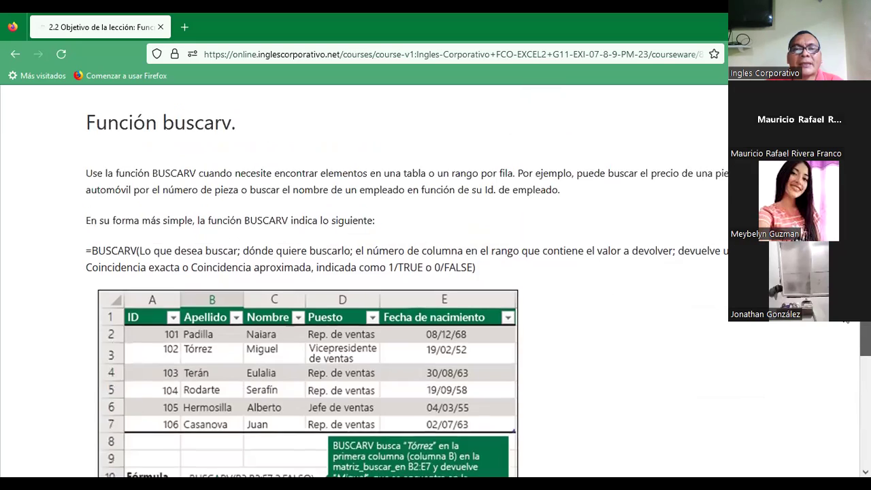
{"action": "left_click_drag", "start_coordinate": [865, 381], "coordinate": [840, 356]}
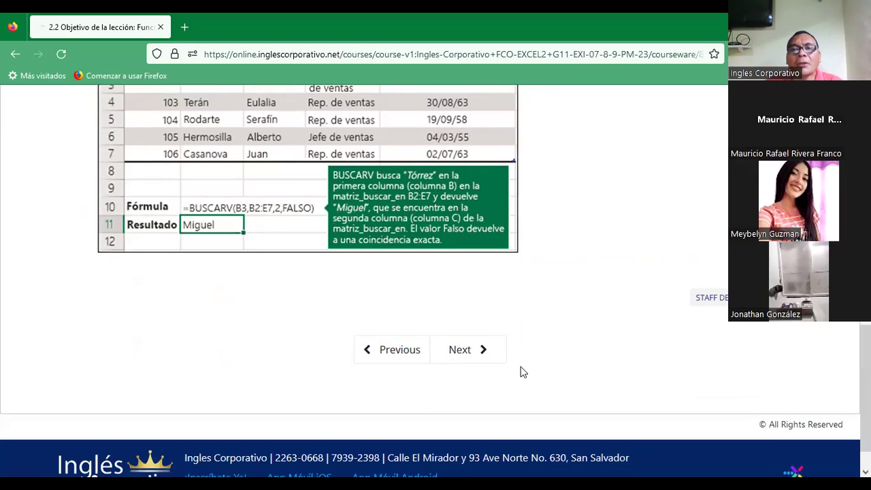
{"action": "left_click", "coordinate": [475, 354]}
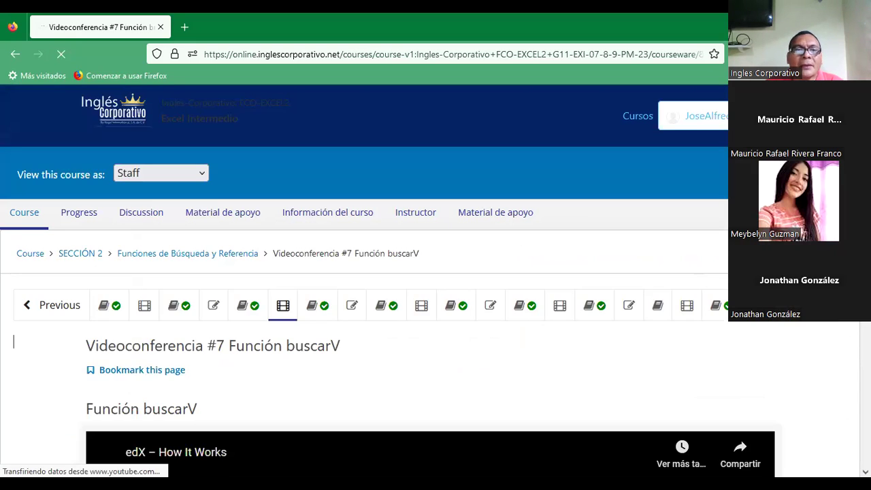
- Advance to lesson 2.3 Función buscarH and read through its BUSCARH syntax and example tables
{"action": "scroll", "coordinate": [649, 207], "scroll_direction": "up", "scroll_amount": 2}
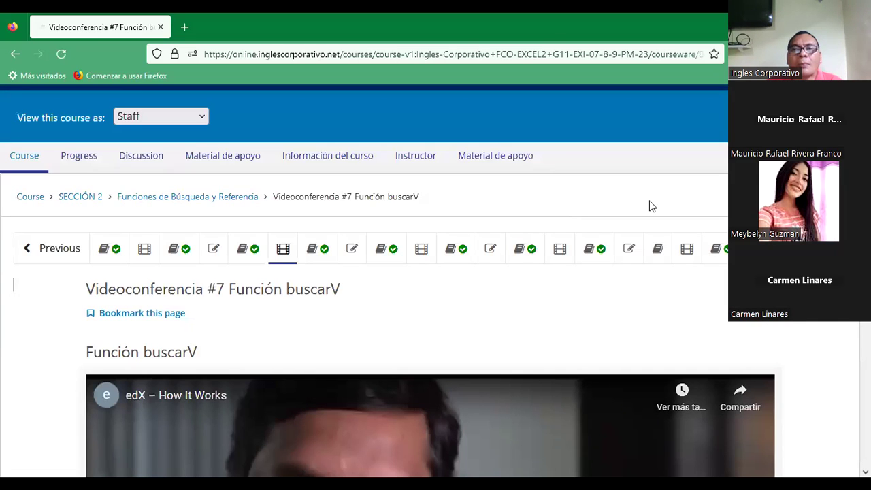
{"action": "left_click", "coordinate": [317, 248]}
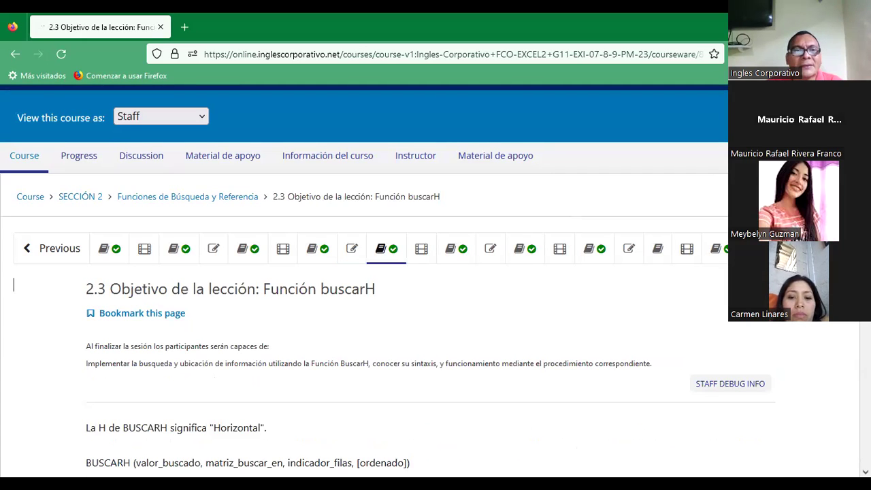
{"action": "scroll", "coordinate": [364, 286], "scroll_direction": "down", "scroll_amount": 1}
{"action": "scroll", "coordinate": [364, 286], "scroll_direction": "down", "scroll_amount": 2}
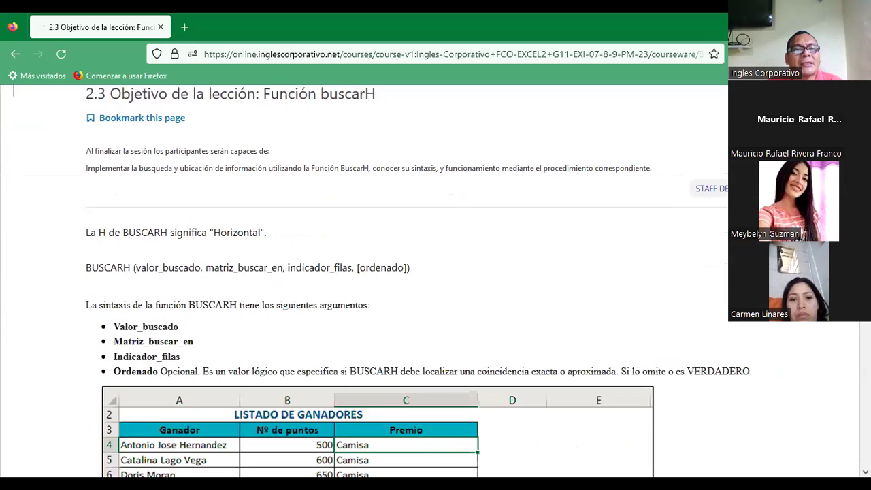
{"action": "scroll", "coordinate": [364, 285], "scroll_direction": "down", "scroll_amount": 2}
{"action": "scroll", "coordinate": [364, 285], "scroll_direction": "down", "scroll_amount": 2}
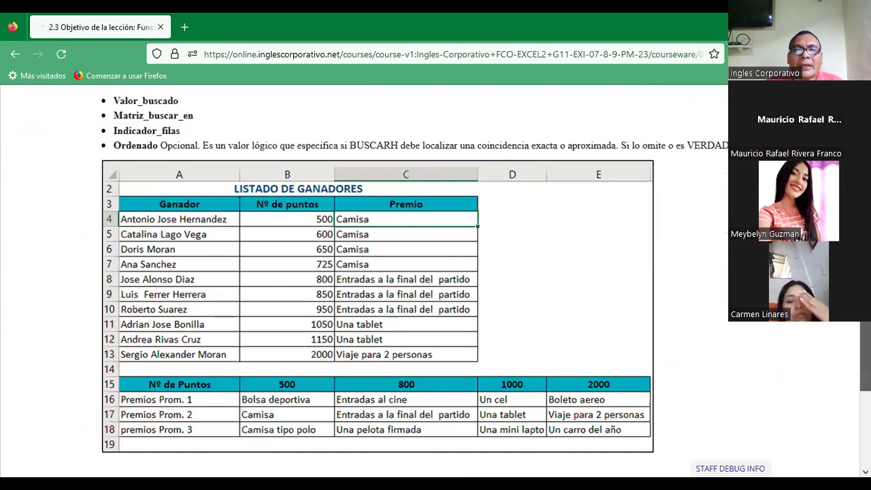
{"action": "scroll", "coordinate": [364, 286], "scroll_direction": "down", "scroll_amount": 3}
{"action": "scroll", "coordinate": [364, 286], "scroll_direction": "up", "scroll_amount": 5}
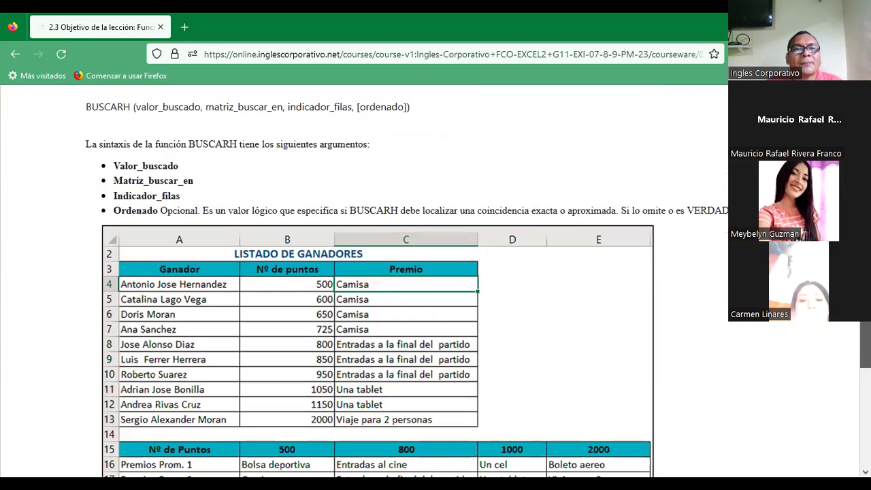
{"action": "scroll", "coordinate": [364, 286], "scroll_direction": "up", "scroll_amount": 2}
{"action": "scroll", "coordinate": [298, 409], "scroll_direction": "up", "scroll_amount": 1}
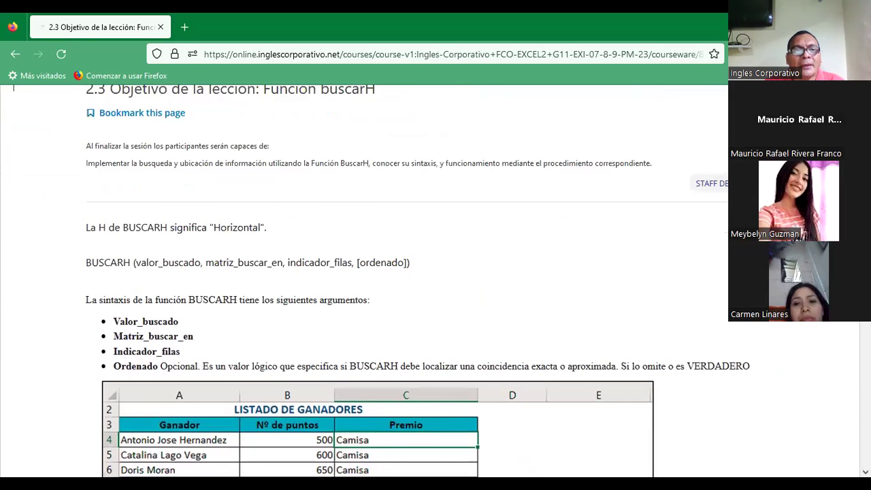
{"action": "scroll", "coordinate": [298, 409], "scroll_direction": "up", "scroll_amount": 2}
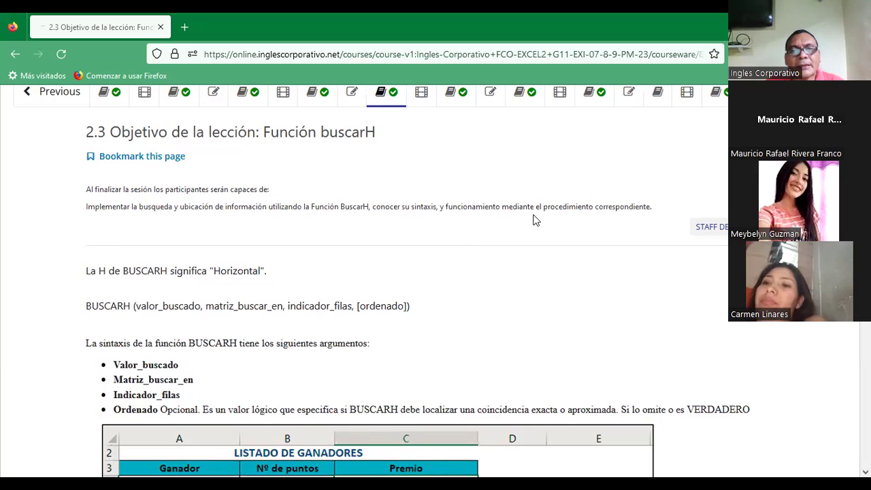
- Switch to the CLASE 2.3 MIERCOLES deck and start the slide show from slide 1
{"action": "key", "text": "alt+Tab"}
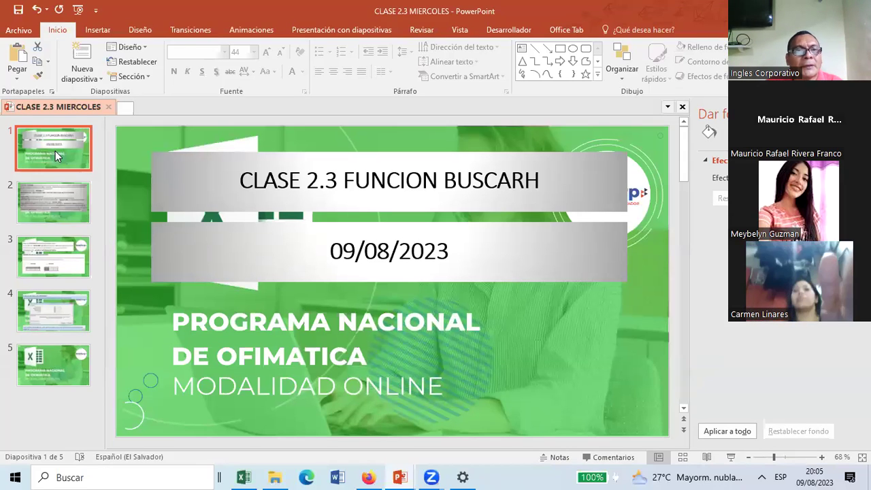
{"action": "key", "text": "F5"}
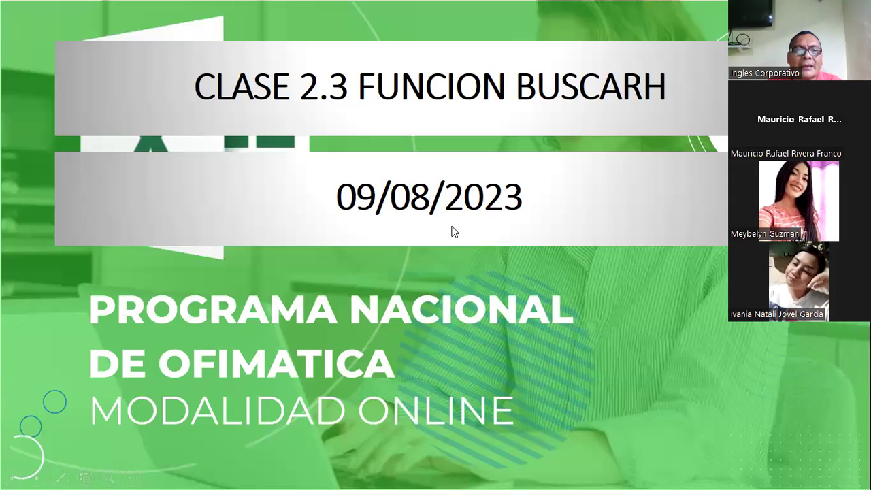
- Reveal the BUSCARH syntax explanation on the title slide
{"action": "left_click", "coordinate": [239, 270]}
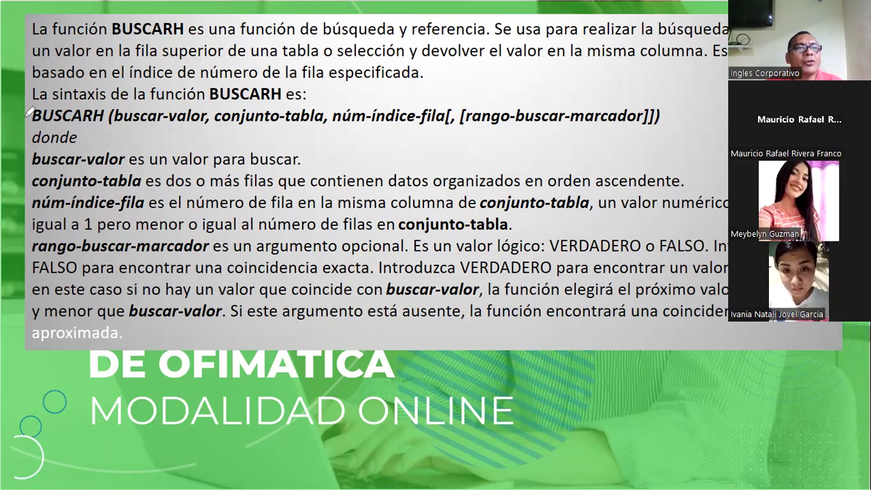
- Ink-mark the word BUSCARH and its arguments, erasing the loop around conjunto-tabla
{"action": "left_click_drag", "start_coordinate": [32, 120], "coordinate": [110, 111]}
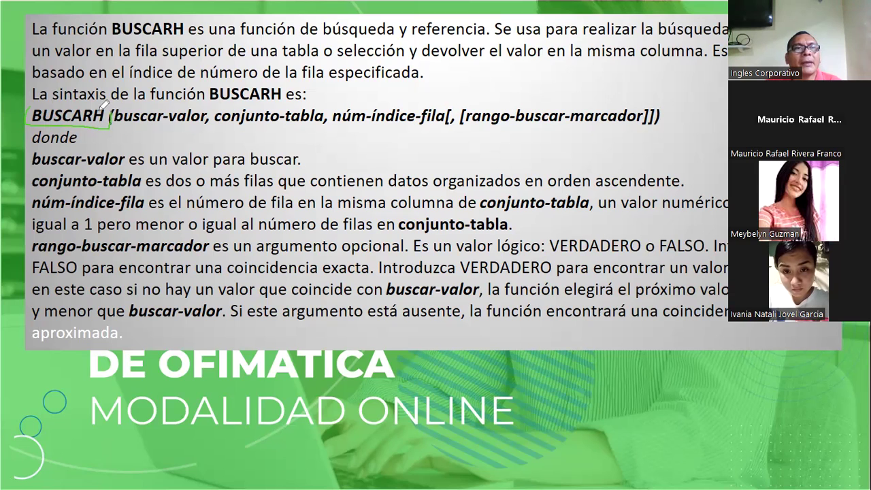
{"action": "left_click_drag", "start_coordinate": [44, 100], "coordinate": [110, 109]}
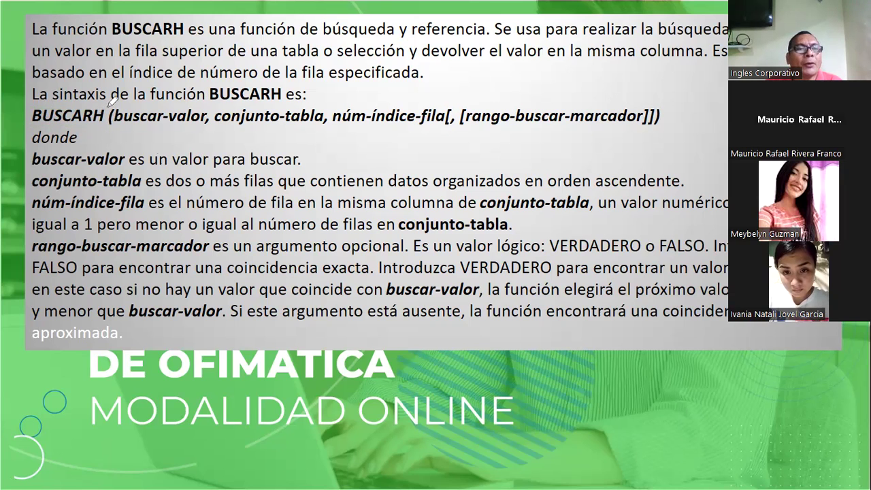
{"action": "mouse_move", "coordinate": [106, 108]}
{"action": "left_mouse_down"}
{"action": "mouse_move", "coordinate": [437, 136]}
{"action": "mouse_move", "coordinate": [586, 109]}
{"action": "mouse_move", "coordinate": [109, 99]}
{"action": "left_mouse_up"}
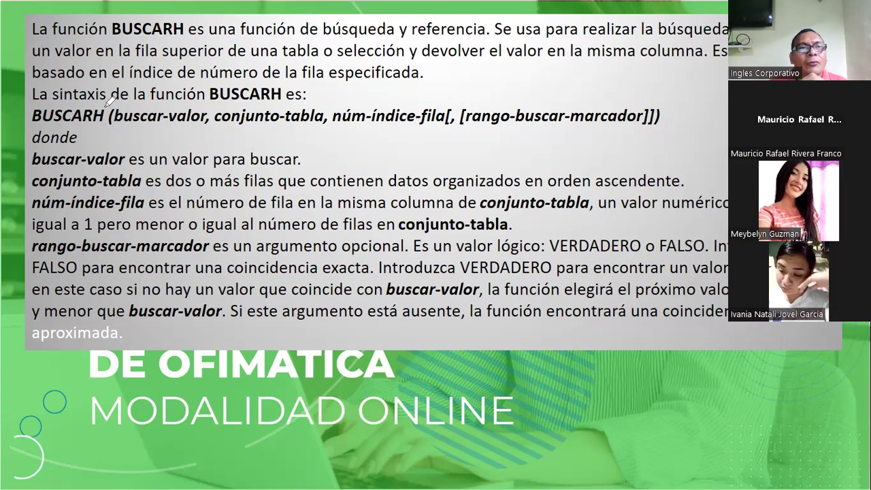
{"action": "mouse_move", "coordinate": [107, 125]}
{"action": "left_mouse_down"}
{"action": "mouse_move", "coordinate": [144, 144]}
{"action": "mouse_move", "coordinate": [214, 120]}
{"action": "left_mouse_up"}
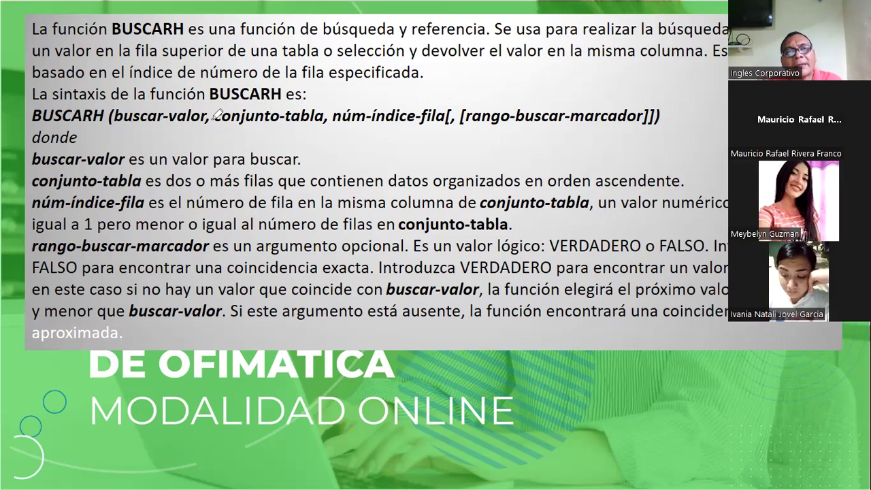
{"action": "mouse_move", "coordinate": [208, 127]}
{"action": "left_mouse_down"}
{"action": "mouse_move", "coordinate": [275, 136]}
{"action": "mouse_move", "coordinate": [329, 106]}
{"action": "mouse_move", "coordinate": [218, 105]}
{"action": "mouse_move", "coordinate": [213, 121]}
{"action": "left_mouse_up"}
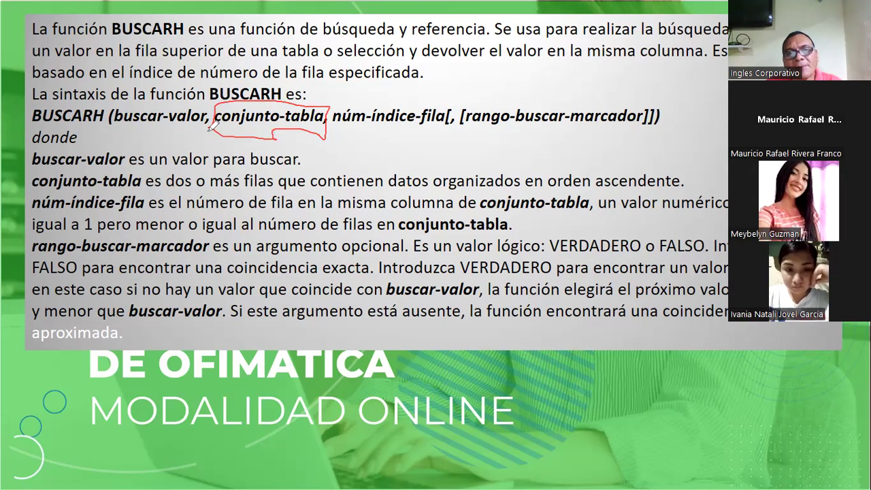
{"action": "key", "text": "e"}
- Mark núm-índice-fila and rango-buscar-marcador, then circle VERDADERO and FALSO in red ink
{"action": "mouse_move", "coordinate": [330, 107]}
{"action": "left_mouse_down"}
{"action": "mouse_move", "coordinate": [448, 132]}
{"action": "mouse_move", "coordinate": [443, 109]}
{"action": "mouse_move", "coordinate": [339, 100]}
{"action": "left_mouse_up"}
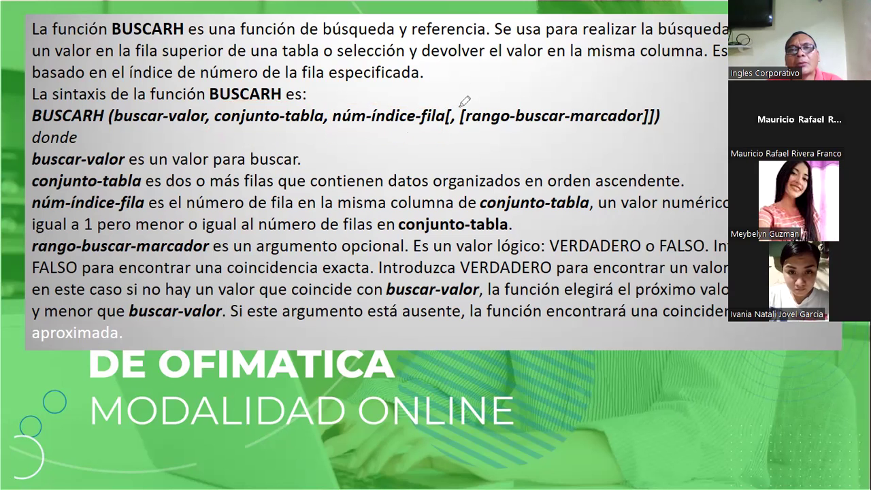
{"action": "mouse_move", "coordinate": [460, 106]}
{"action": "left_mouse_down"}
{"action": "mouse_move", "coordinate": [456, 128]}
{"action": "mouse_move", "coordinate": [602, 133]}
{"action": "mouse_move", "coordinate": [686, 110]}
{"action": "mouse_move", "coordinate": [668, 95]}
{"action": "mouse_move", "coordinate": [456, 107]}
{"action": "left_mouse_up"}
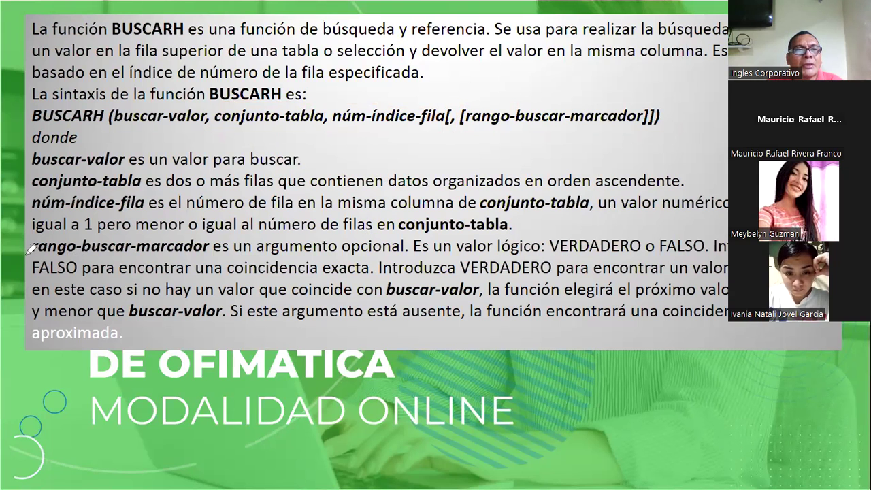
{"action": "left_click_drag", "start_coordinate": [29, 257], "coordinate": [407, 260]}
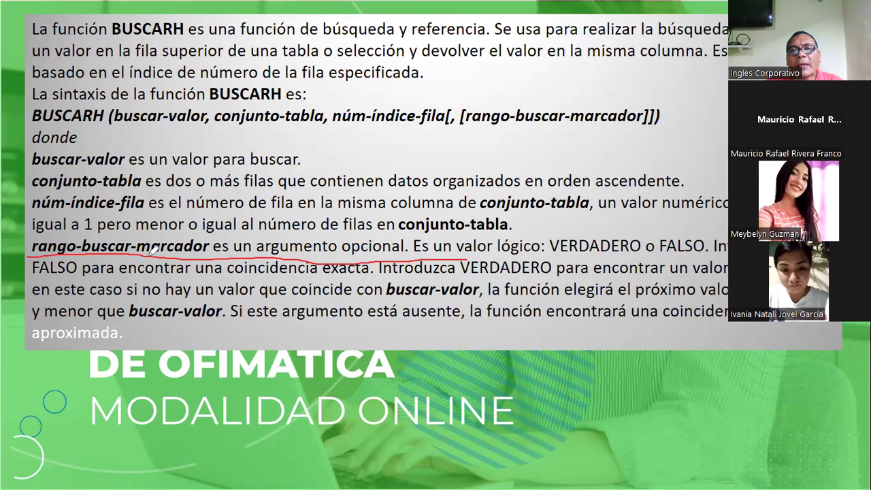
{"action": "left_click_drag", "start_coordinate": [495, 259], "coordinate": [567, 260]}
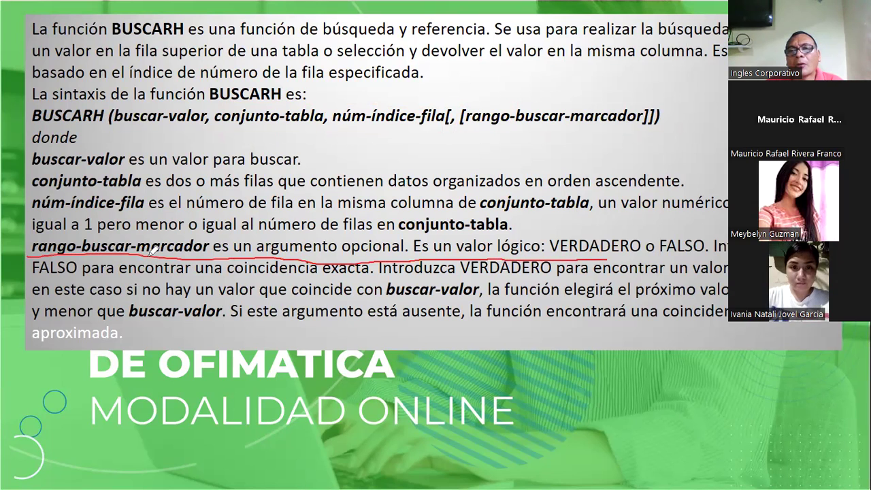
{"action": "left_click_drag", "start_coordinate": [644, 260], "coordinate": [570, 257]}
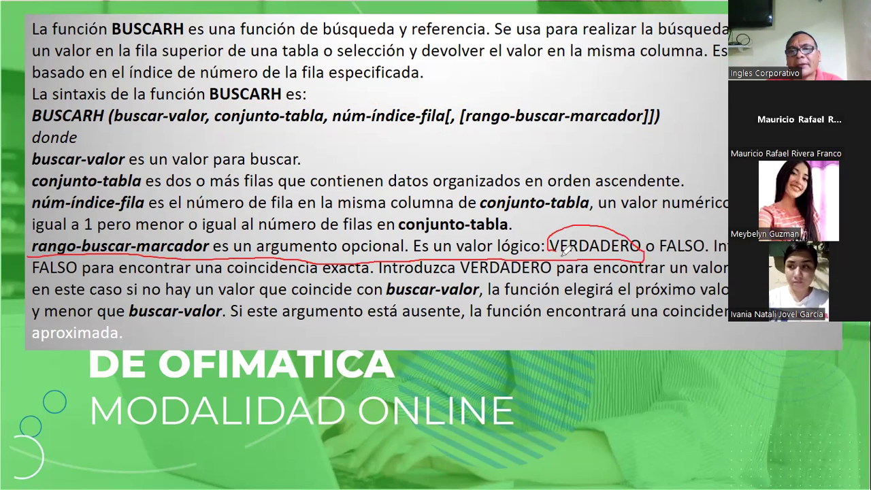
{"action": "left_click_drag", "start_coordinate": [687, 231], "coordinate": [693, 235]}
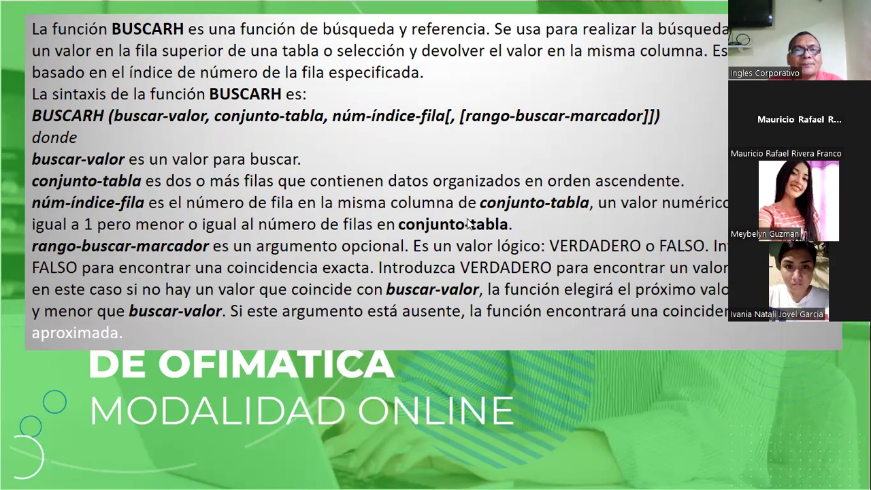
- Advance to the '¿Qué es BUSCARH en Excel y para qué sirve?' slide
{"action": "left_click", "coordinate": [390, 197]}
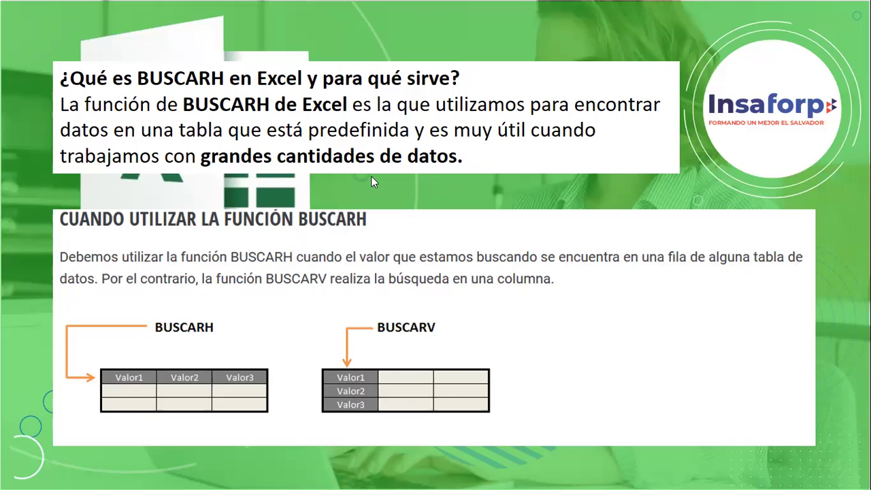
{"action": "mouse_move", "coordinate": [228, 314]}
{"action": "left_mouse_down"}
{"action": "mouse_move", "coordinate": [194, 308]}
{"action": "mouse_move", "coordinate": [147, 330]}
{"action": "mouse_move", "coordinate": [228, 320]}
{"action": "mouse_move", "coordinate": [230, 331]}
{"action": "left_mouse_up"}
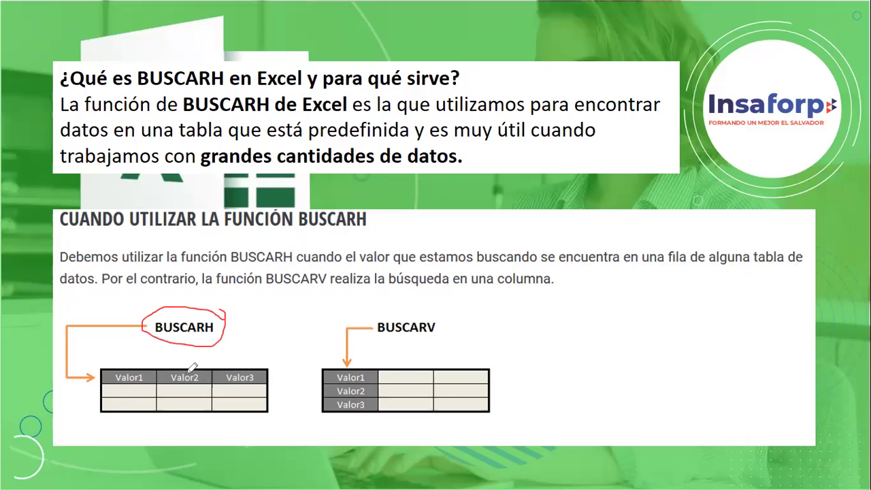
{"action": "mouse_move", "coordinate": [266, 360]}
{"action": "left_mouse_down"}
{"action": "mouse_move", "coordinate": [96, 366]}
{"action": "mouse_move", "coordinate": [109, 385]}
{"action": "mouse_move", "coordinate": [267, 383]}
{"action": "mouse_move", "coordinate": [271, 359]}
{"action": "left_mouse_up"}
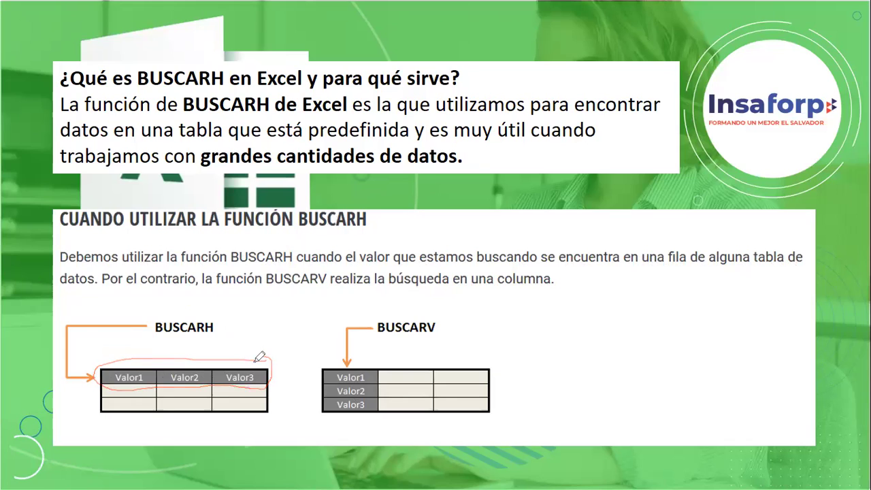
{"action": "left_click_drag", "start_coordinate": [77, 380], "coordinate": [256, 373]}
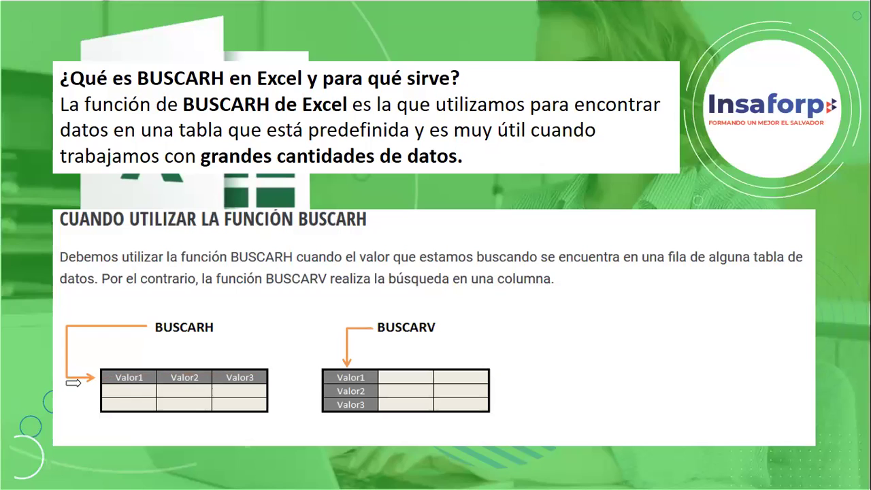
{"action": "left_click_drag", "start_coordinate": [109, 382], "coordinate": [132, 383]}
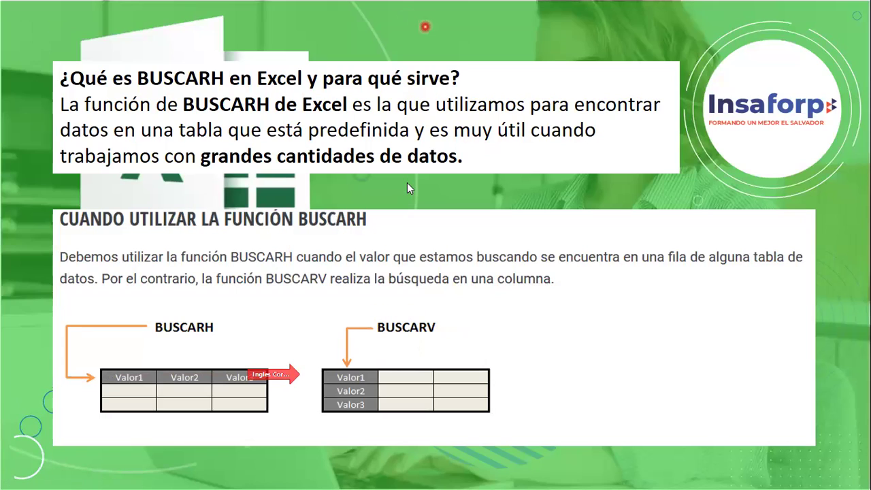
{"action": "key", "text": "ctrl+p"}
{"action": "left_click_drag", "start_coordinate": [360, 344], "coordinate": [359, 394]}
{"action": "left_click_drag", "start_coordinate": [360, 358], "coordinate": [448, 365]}
- Switch to the SECCION 2 workbook and select a cell on the 2.3 BUSCARH sheet
{"action": "key", "text": "alt+Tab"}
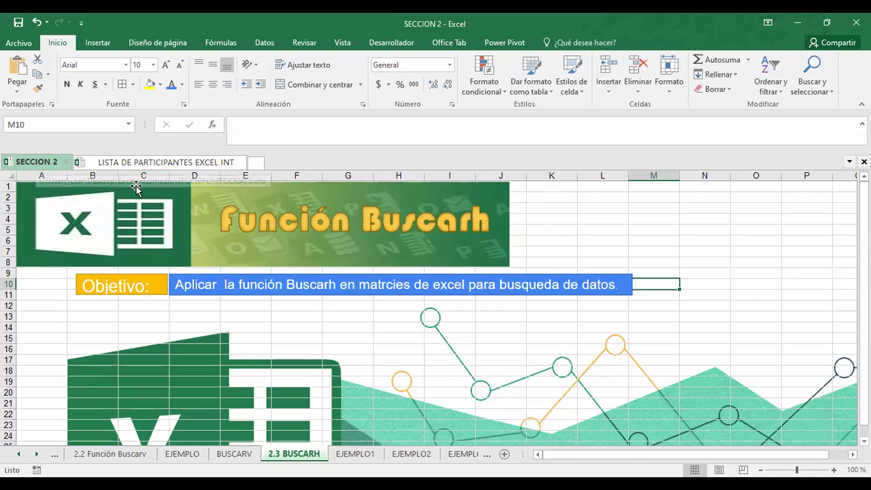
{"action": "left_click", "coordinate": [754, 217]}
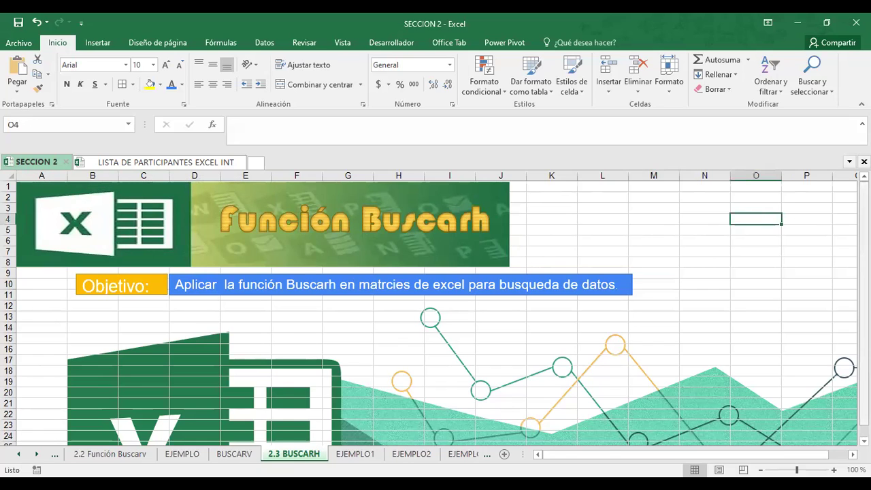
{"action": "scroll", "coordinate": [470, 439], "scroll_direction": "down", "scroll_amount": 1}
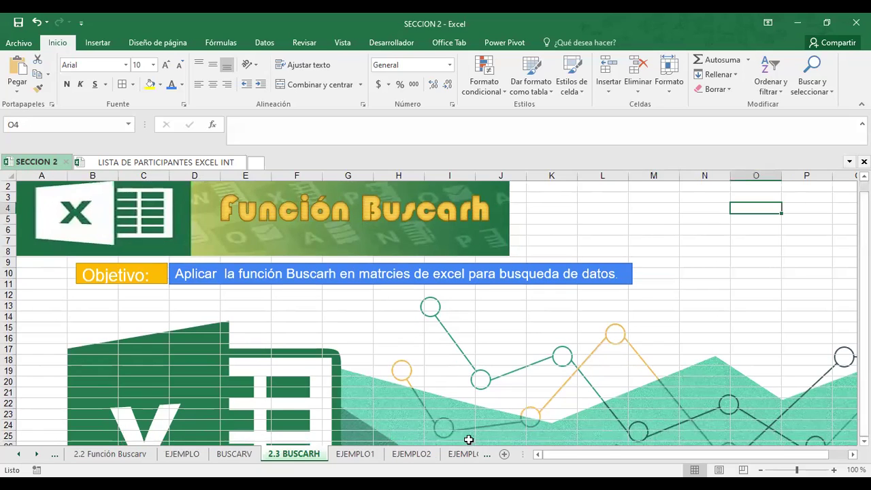
- Open the EJEMPLO1 sheet and delete the example picture at the bottom
{"action": "left_click", "coordinate": [349, 454]}
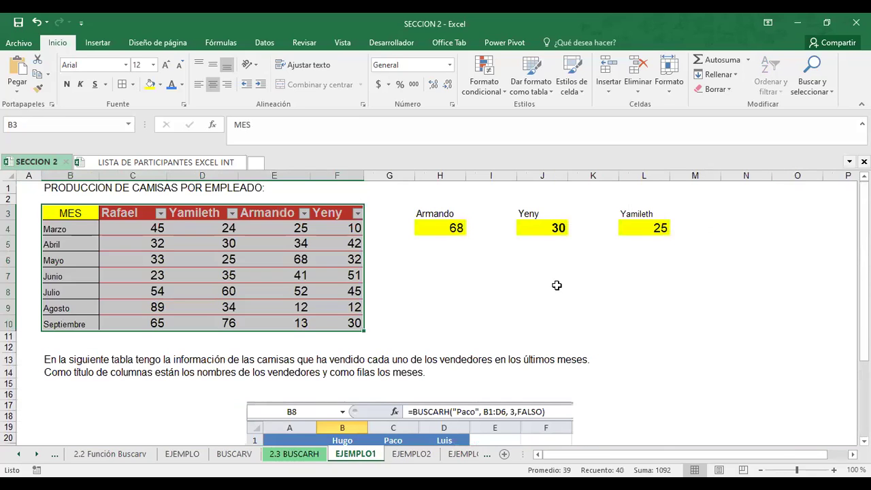
{"action": "left_click", "coordinate": [556, 288]}
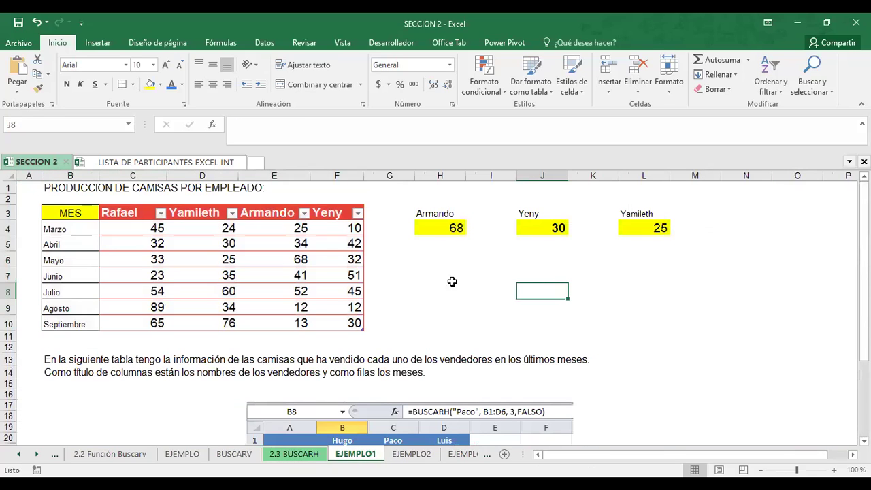
{"action": "left_click", "coordinate": [502, 411]}
{"action": "key", "text": "Delete"}
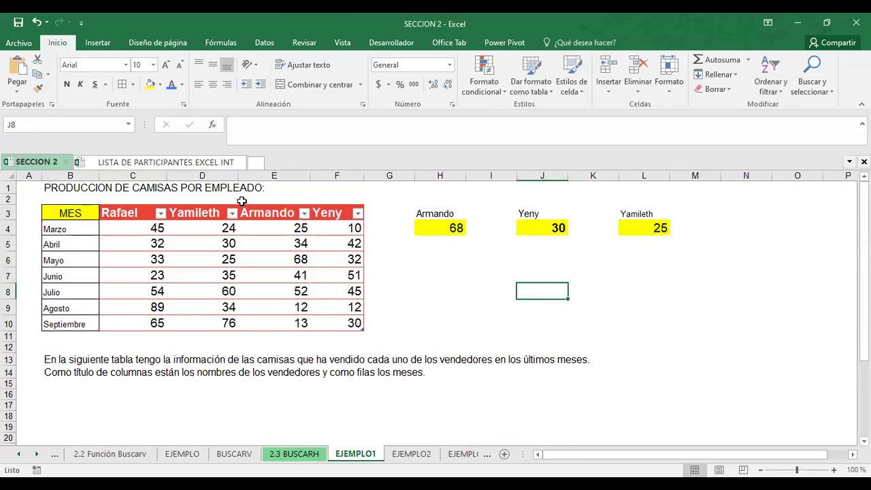
- Select H7:J9 beside the shirt production table for a new small table
{"action": "mouse_move", "coordinate": [85, 213]}
{"action": "left_mouse_down"}
{"action": "mouse_move", "coordinate": [337, 281]}
{"action": "mouse_move", "coordinate": [349, 328]}
{"action": "left_mouse_up"}
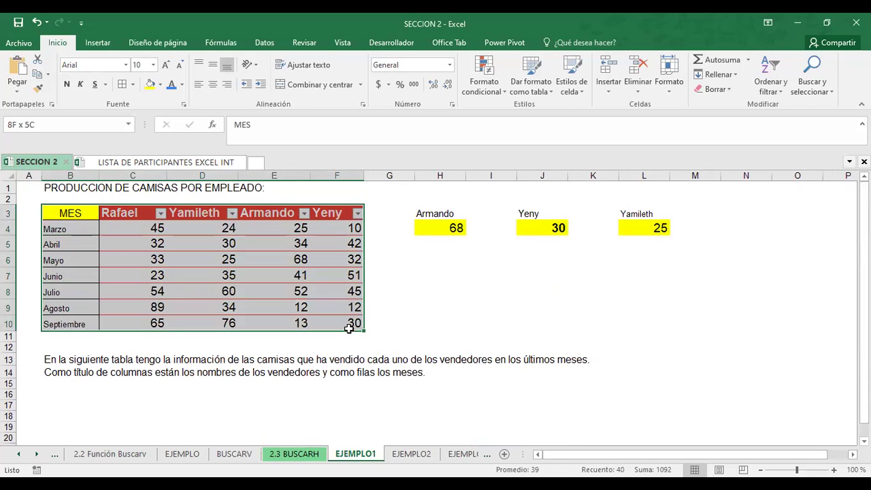
{"action": "left_click", "coordinate": [506, 313]}
{"action": "left_click_drag", "start_coordinate": [437, 272], "coordinate": [555, 316]}
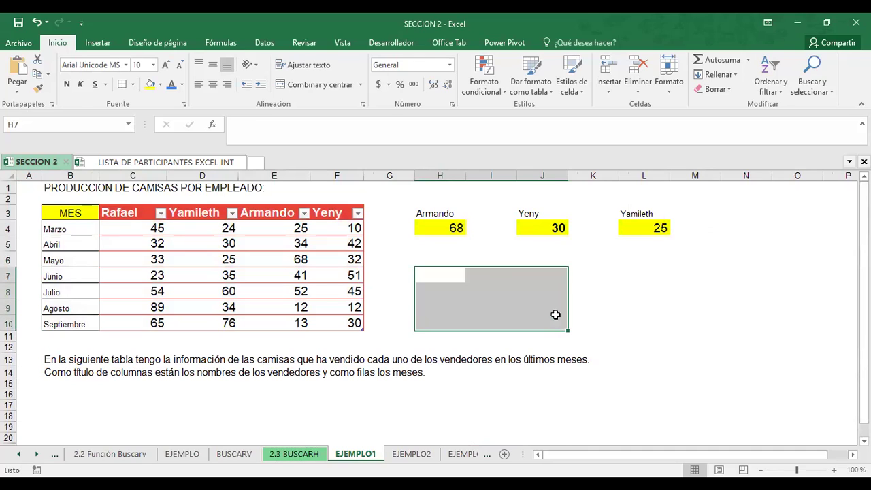
- Enter the headers DATOS1, DATO2 and DATO3 in H7:J7
{"action": "left_click", "coordinate": [638, 301]}
{"action": "left_click", "coordinate": [460, 277]}
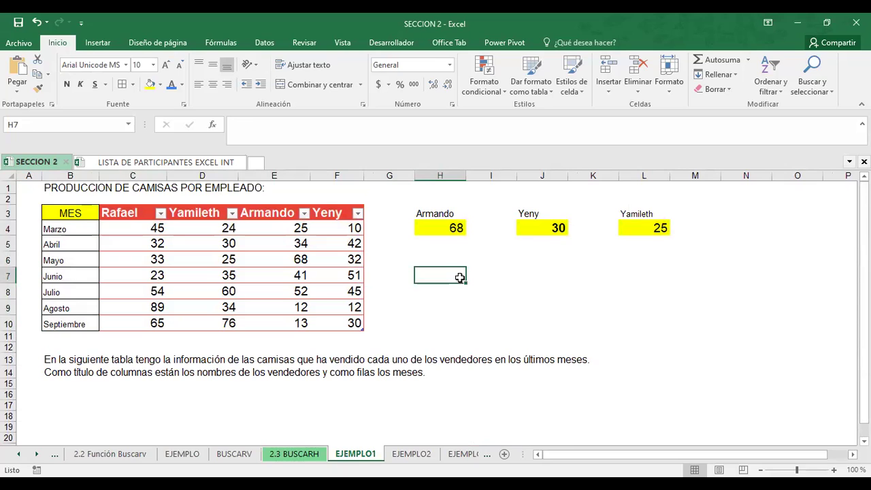
{"action": "type", "text": "DATOS1"}
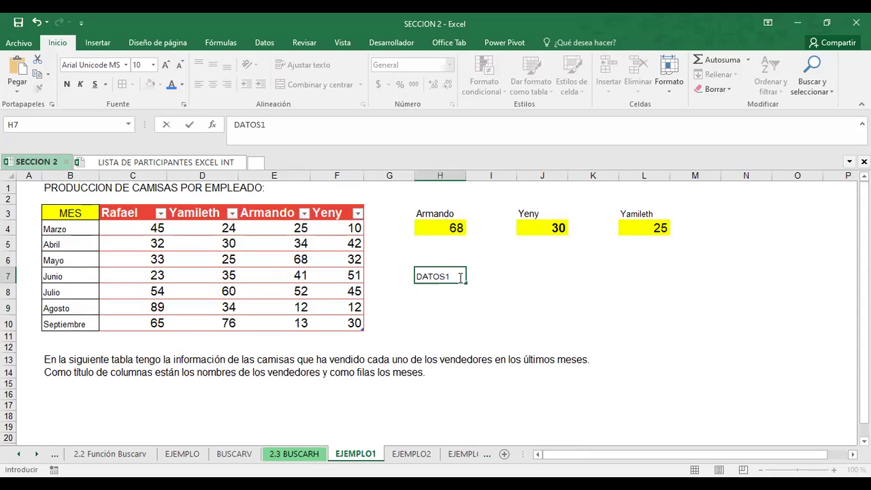
{"action": "key", "text": "Tab"}
{"action": "type", "text": "DATO2"}
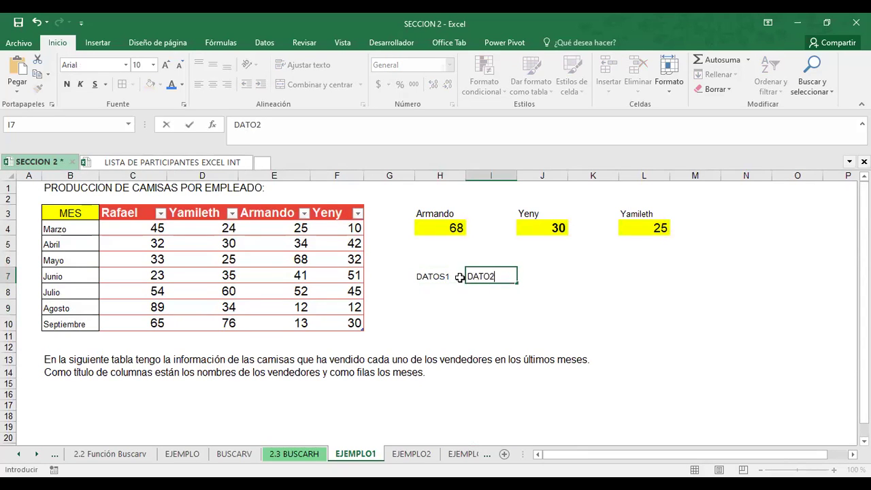
{"action": "key", "text": "Tab"}
{"action": "type", "text": "DATO"}
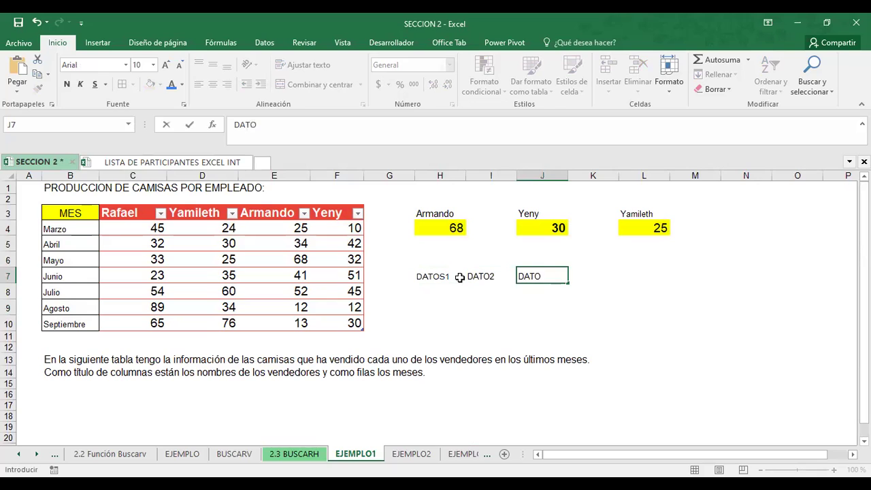
{"action": "type", "text": "3"}
{"action": "left_click", "coordinate": [665, 309]}
- Apply All Borders to the H7:J9 block and select it again
{"action": "left_click", "coordinate": [435, 277]}
{"action": "left_click_drag", "start_coordinate": [500, 271], "coordinate": [527, 303]}
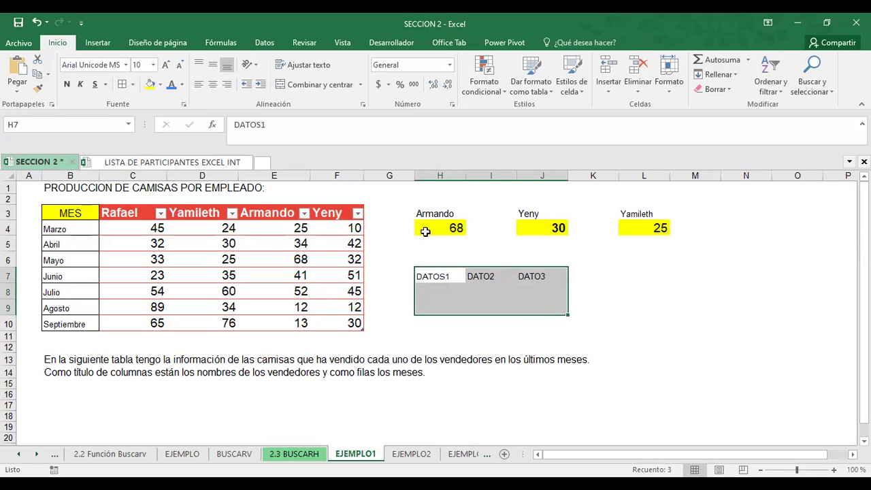
{"action": "left_click", "coordinate": [643, 320]}
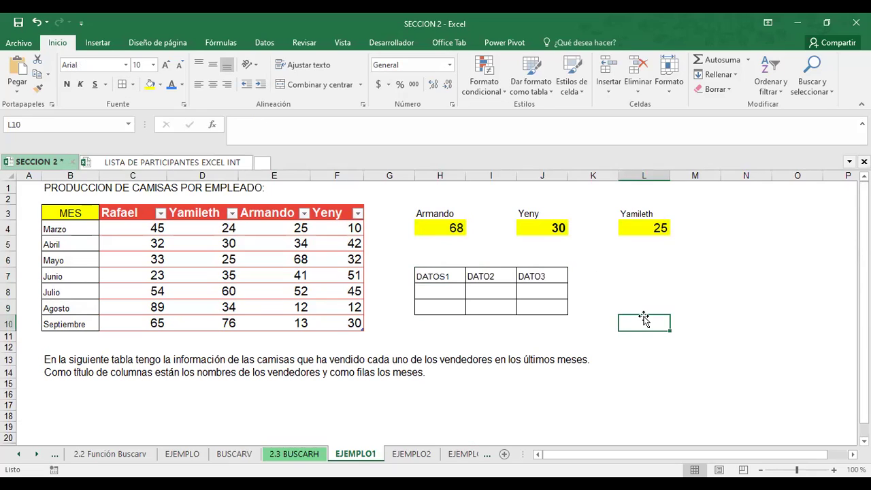
{"action": "left_click_drag", "start_coordinate": [425, 276], "coordinate": [534, 297]}
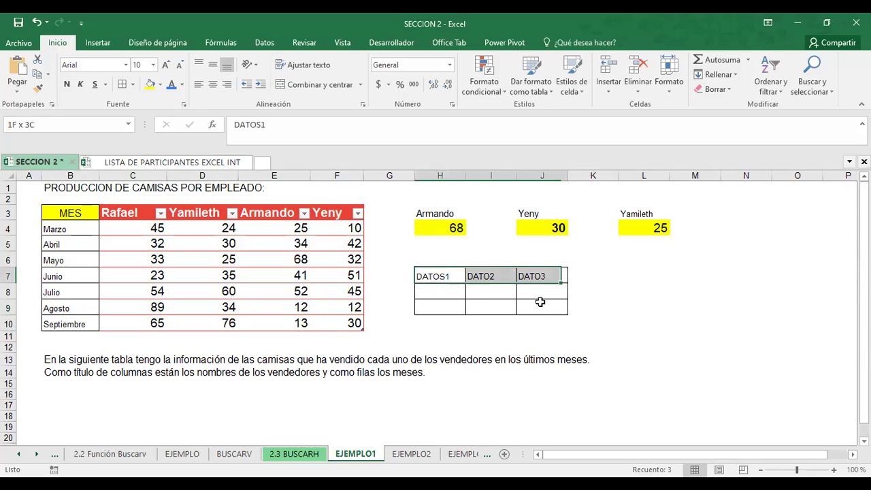
- Format H7:J9 as an Excel table with headers DATOS1, DATO2 and DATO3
{"action": "key", "text": "alt"}
{"action": "key", "text": "b"}
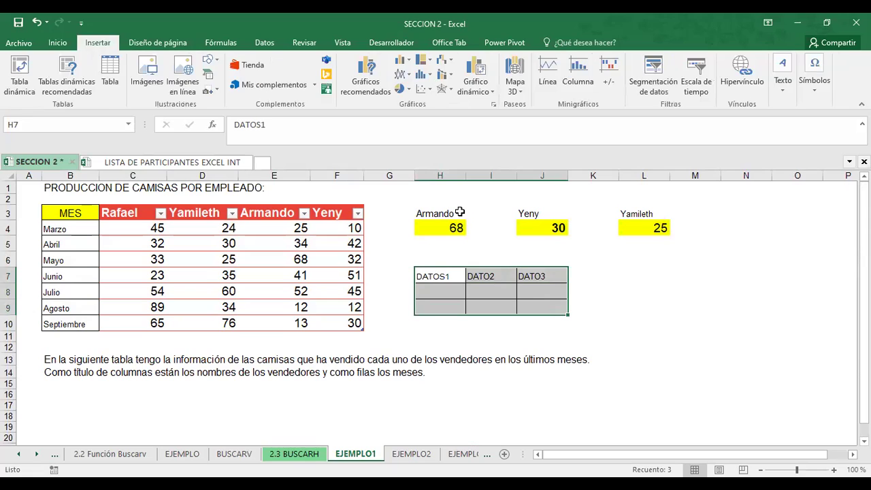
{"action": "key", "text": "t"}
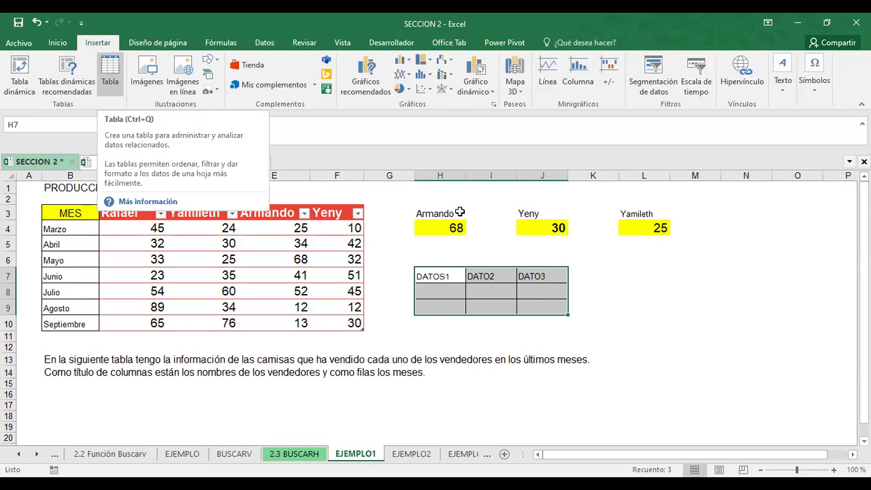
{"action": "key", "text": "Return"}
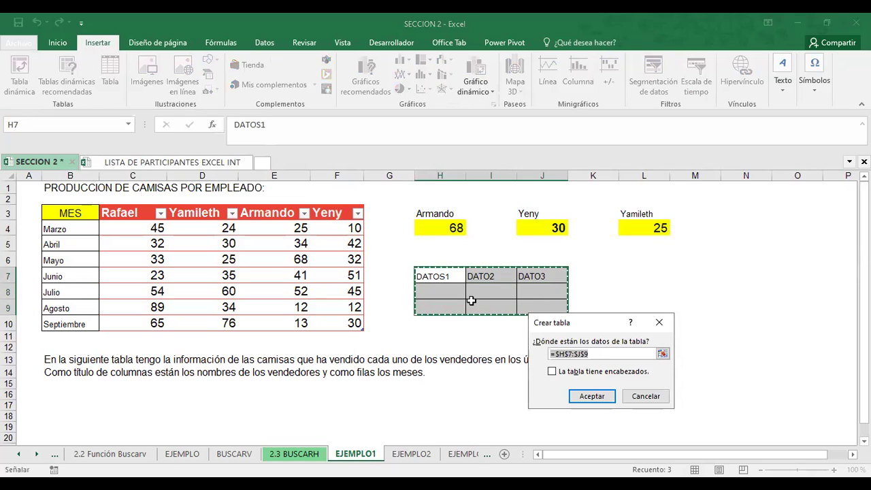
{"action": "left_click", "coordinate": [551, 372]}
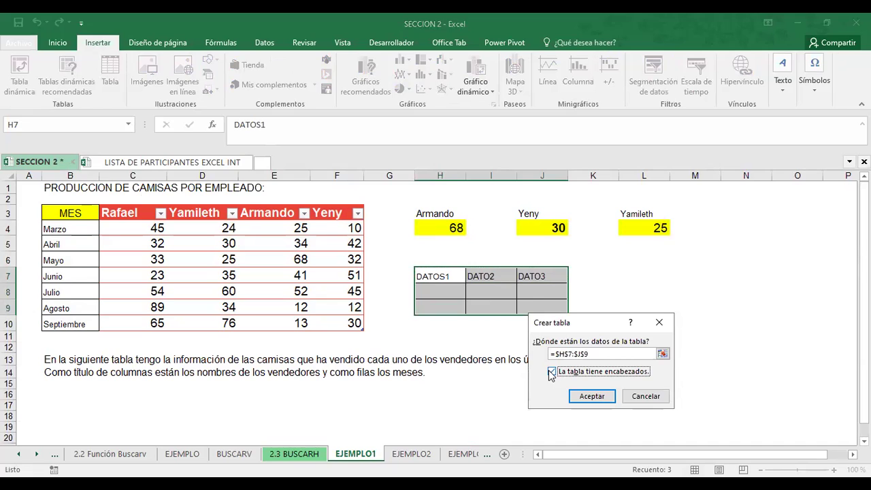
{"action": "left_click", "coordinate": [589, 398]}
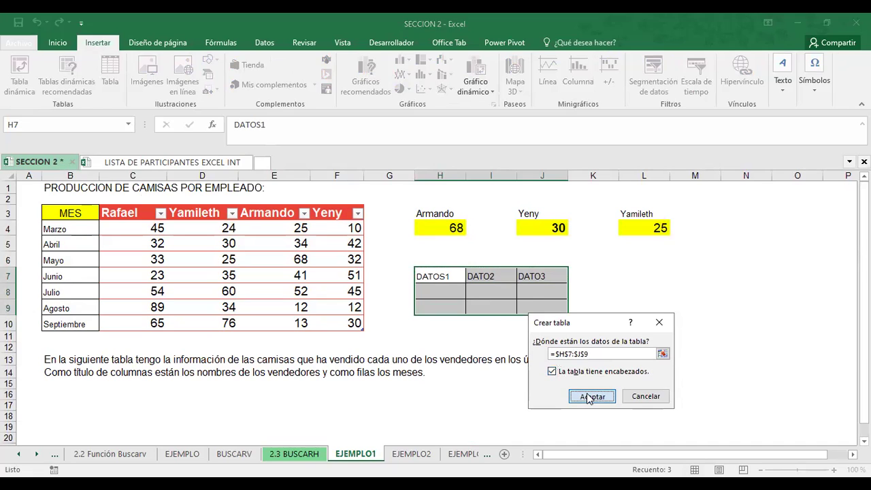
{"action": "left_click", "coordinate": [653, 303]}
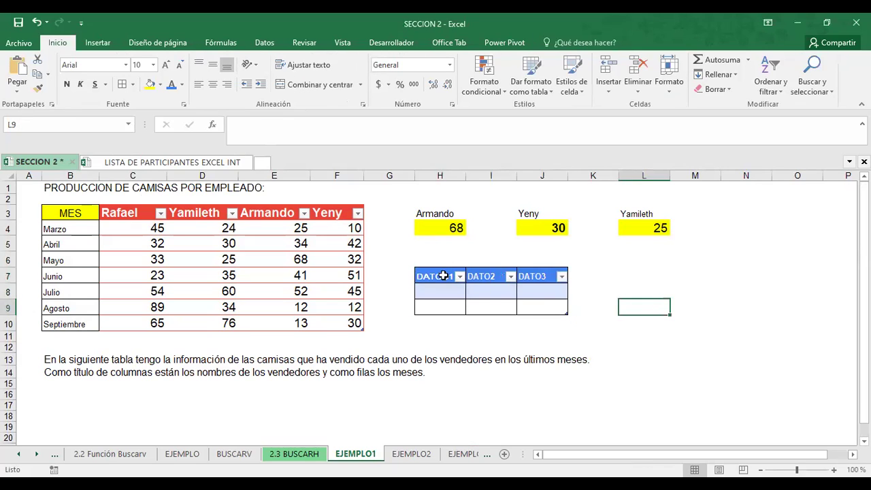
{"action": "left_click_drag", "start_coordinate": [440, 275], "coordinate": [520, 305]}
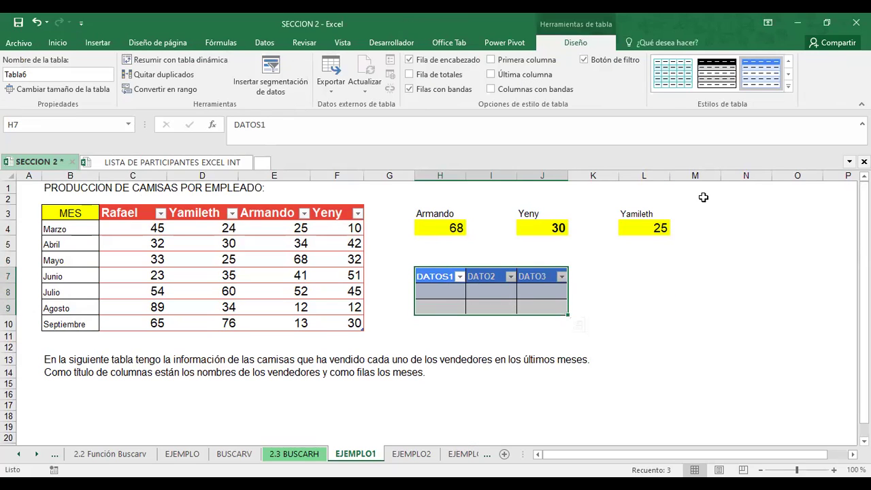
- Replace the blue style on the DATOS1–DATO3 table with an orange table style
{"action": "left_click", "coordinate": [788, 88]}
{"action": "key", "text": "Escape"}
{"action": "left_click", "coordinate": [713, 272]}
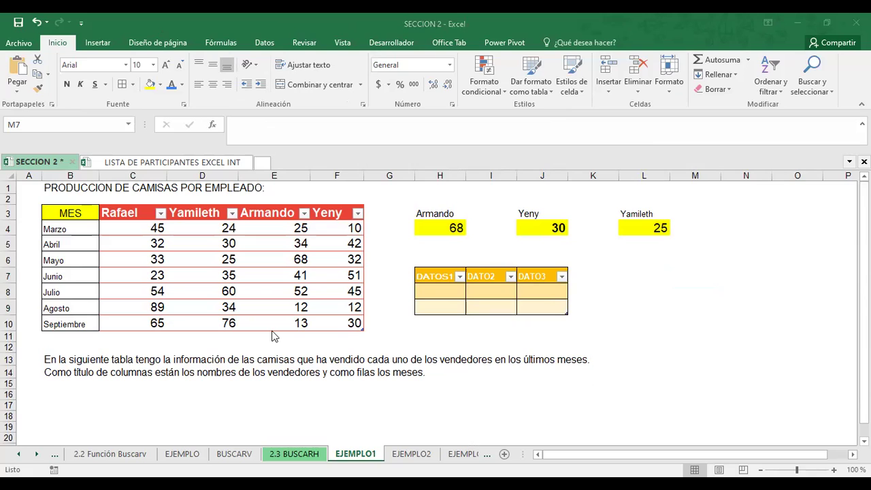
- Look through the ribbon tabs and try to turn on filtering, dismissing the range error message
{"action": "left_click", "coordinate": [304, 42]}
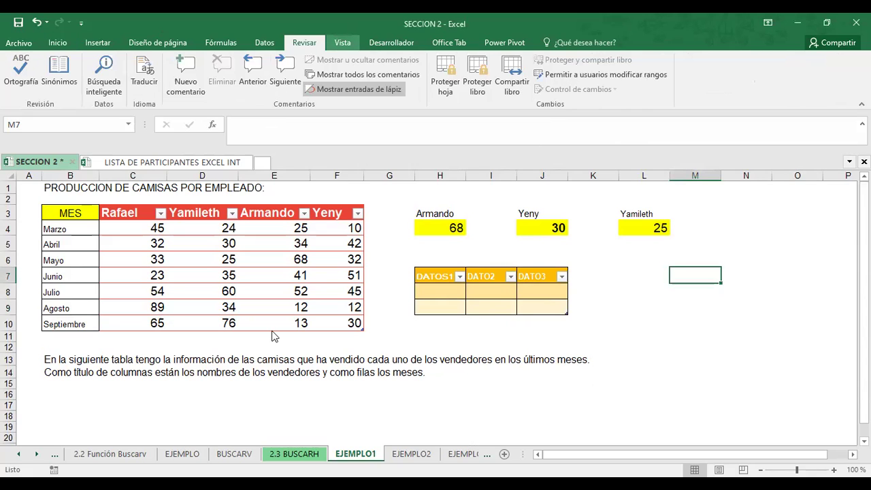
{"action": "left_click", "coordinate": [342, 43]}
{"action": "left_click", "coordinate": [265, 42]}
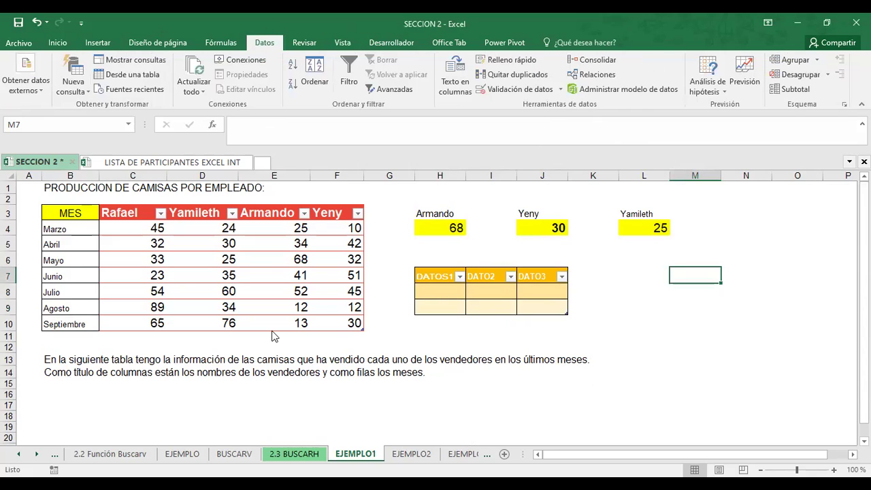
{"action": "left_click", "coordinate": [349, 74]}
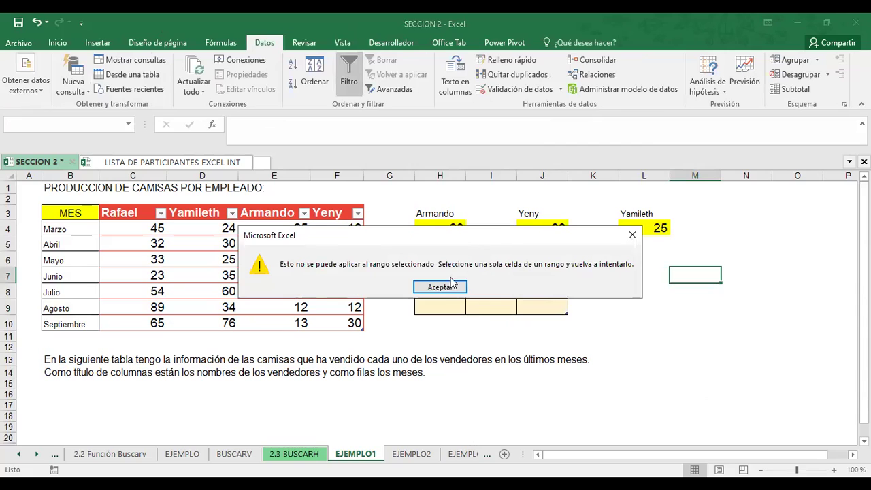
{"action": "key", "text": "Return"}
{"action": "left_click", "coordinate": [605, 290]}
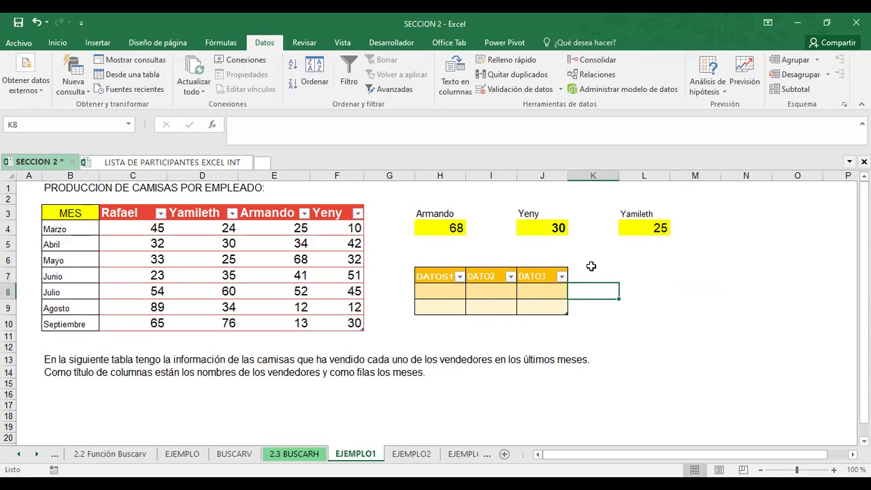
{"action": "left_click", "coordinate": [652, 263]}
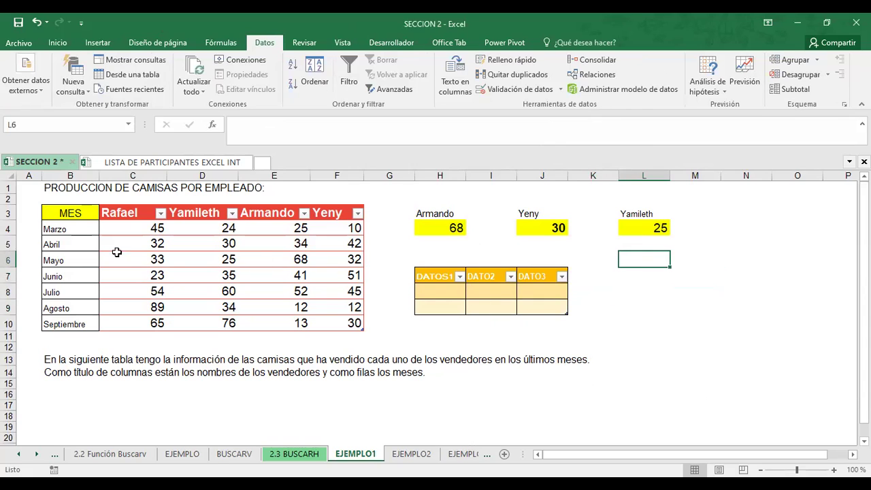
- Undo the orange table style, grey fill, and the DATOS1, DATO2 and DATO3 headers in H7:J7
{"action": "left_click", "coordinate": [35, 23]}
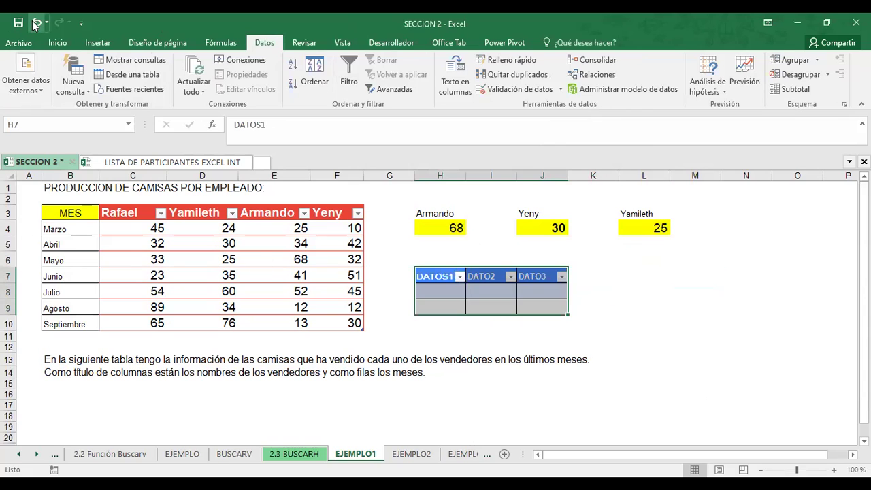
{"action": "left_click", "coordinate": [36, 22]}
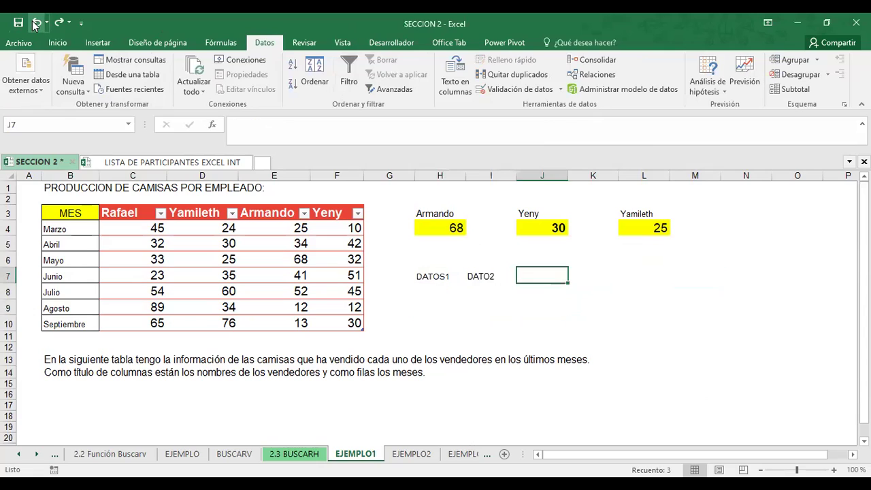
{"action": "left_click", "coordinate": [35, 23]}
{"action": "left_click", "coordinate": [35, 23]}
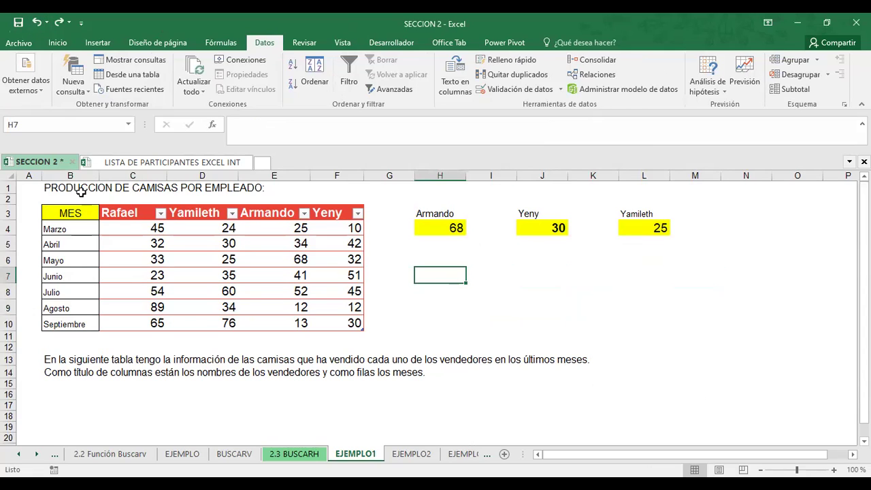
{"action": "left_click", "coordinate": [332, 189]}
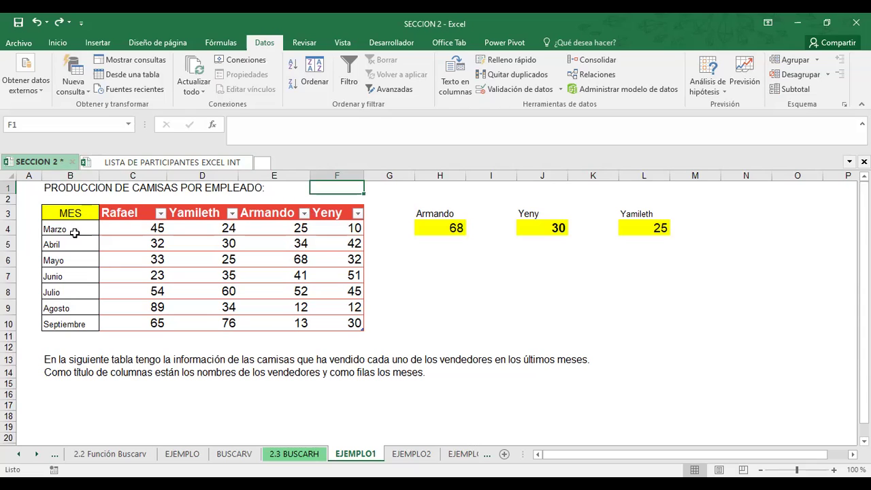
{"action": "left_click_drag", "start_coordinate": [75, 230], "coordinate": [79, 328]}
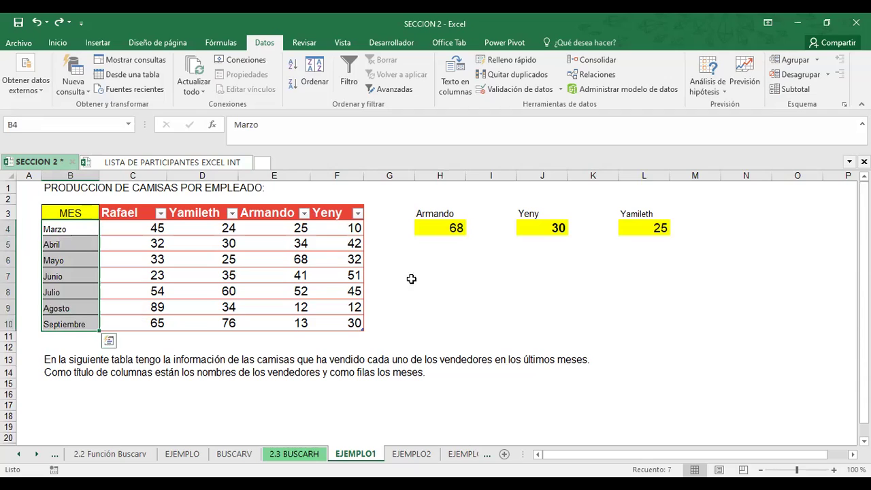
{"action": "left_click", "coordinate": [444, 273]}
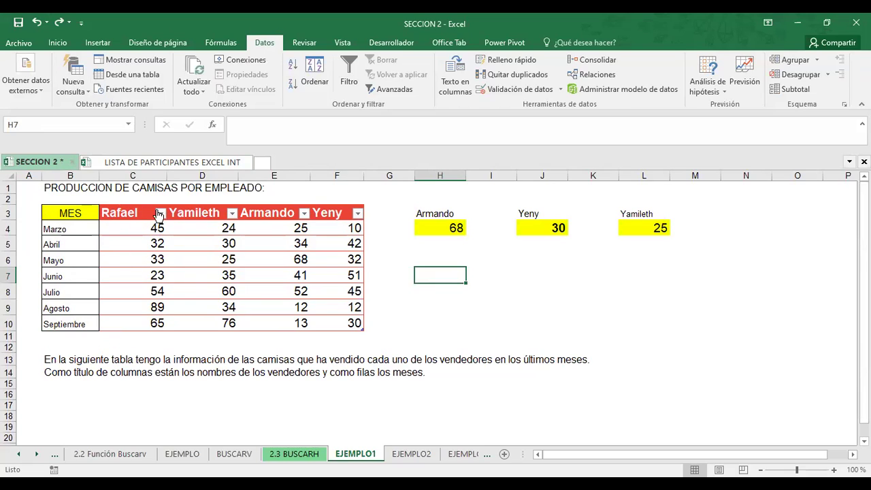
{"action": "left_click", "coordinate": [139, 211]}
{"action": "left_click", "coordinate": [197, 214]}
{"action": "left_click", "coordinate": [271, 218]}
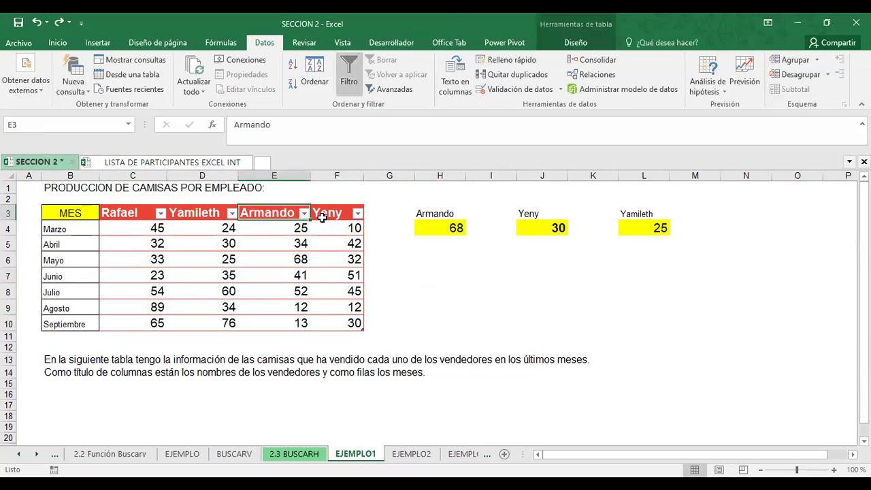
{"action": "left_click", "coordinate": [326, 215]}
{"action": "left_click", "coordinate": [492, 289]}
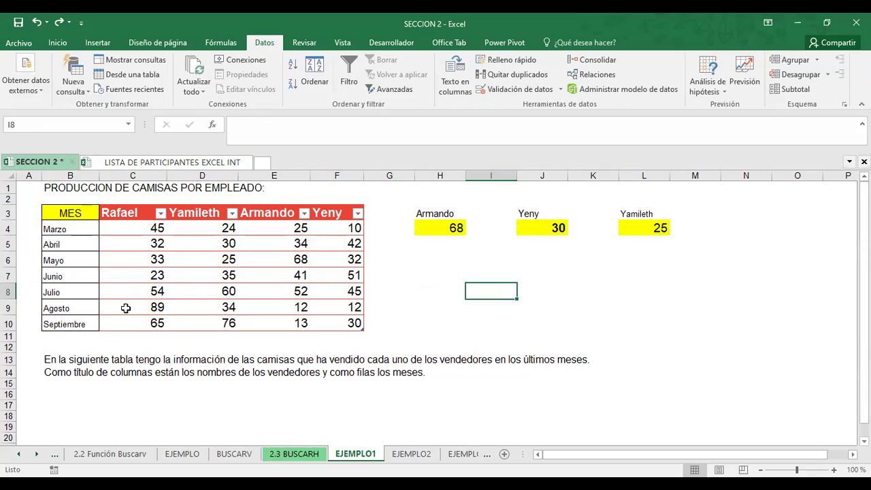
{"action": "left_click", "coordinate": [134, 215]}
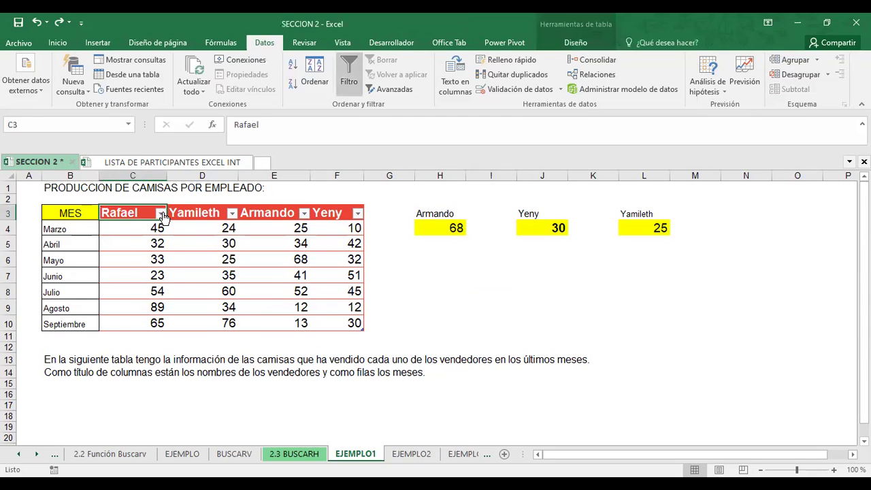
{"action": "left_click", "coordinate": [189, 212]}
{"action": "left_click", "coordinate": [272, 212]}
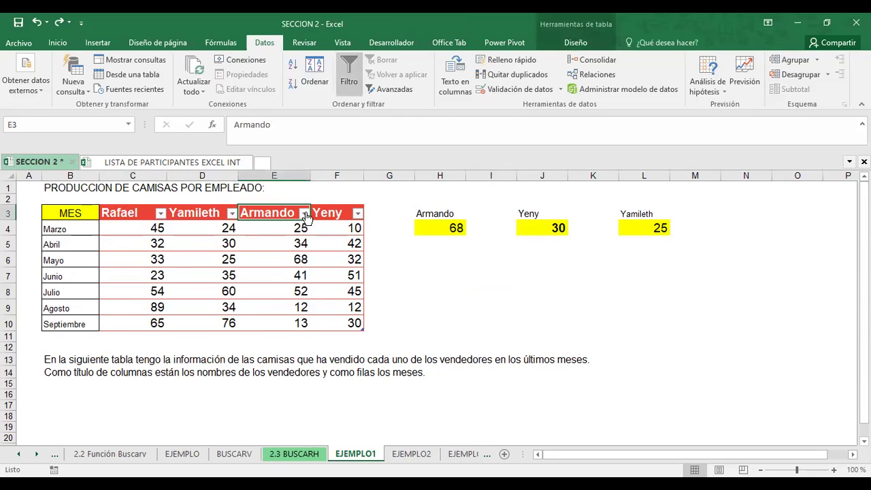
{"action": "left_click", "coordinate": [337, 214]}
{"action": "left_click_drag", "start_coordinate": [69, 231], "coordinate": [71, 325]}
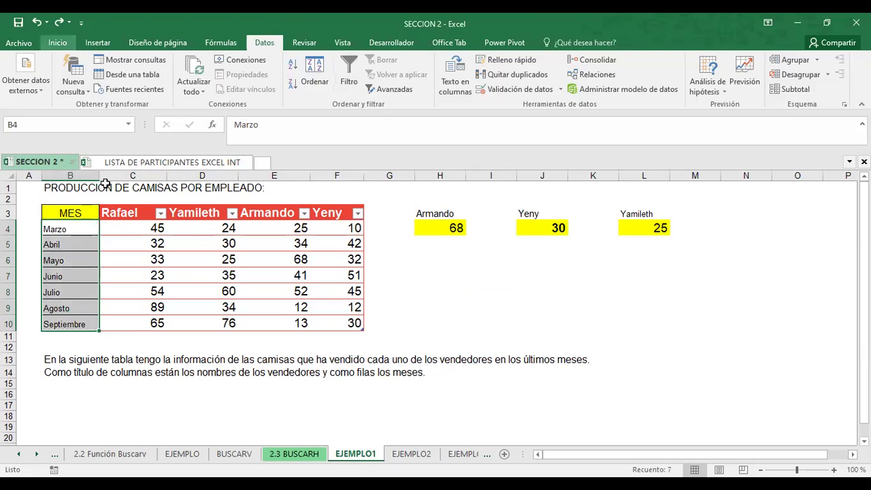
- Fill B4:B10 (Marzo to Septiembre) pink, then check the Rafael heading and Armando's BUSCARH formula
{"action": "left_click", "coordinate": [57, 42]}
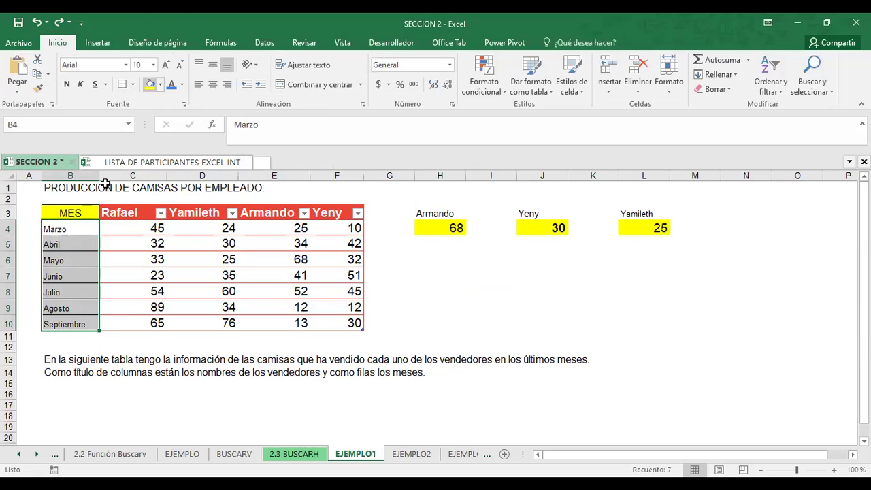
{"action": "left_click", "coordinate": [149, 84]}
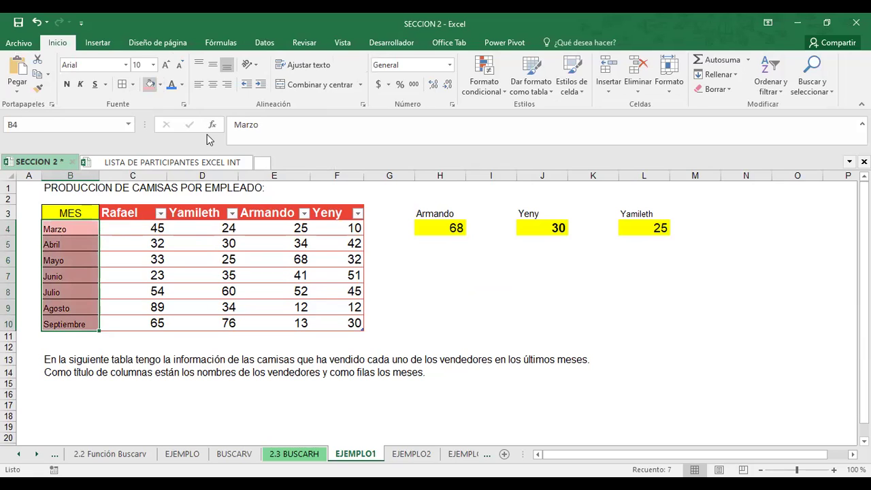
{"action": "left_click", "coordinate": [488, 290]}
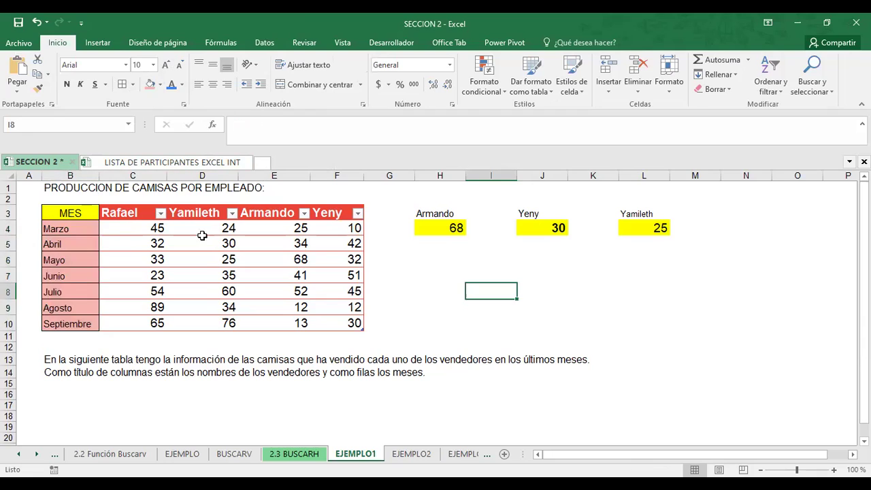
{"action": "left_click", "coordinate": [123, 215]}
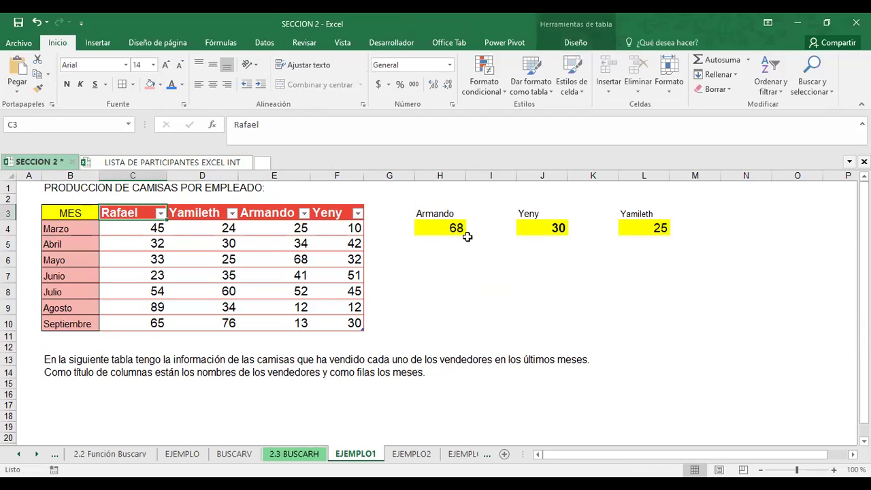
{"action": "left_click", "coordinate": [430, 227]}
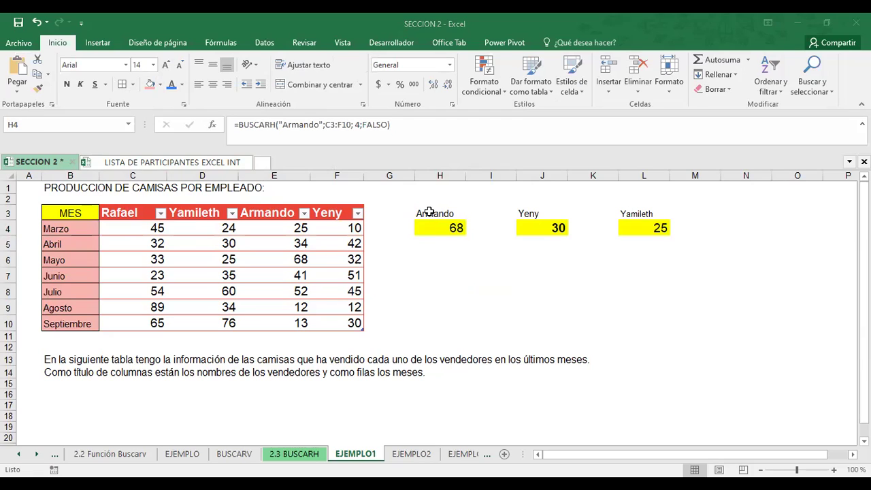
{"action": "left_click", "coordinate": [431, 226]}
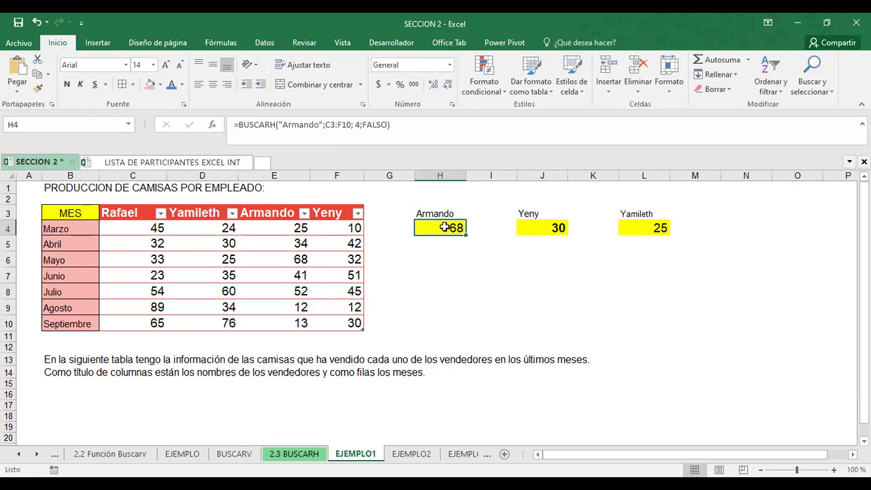
{"action": "left_click", "coordinate": [430, 257]}
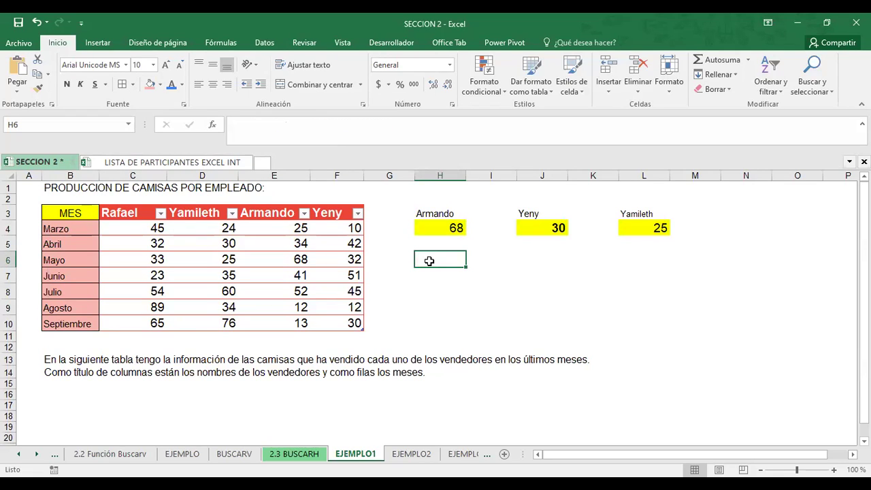
- Start =BUSCARH( in H6 and bring up its Function Arguments dialog
{"action": "type", "text": "="}
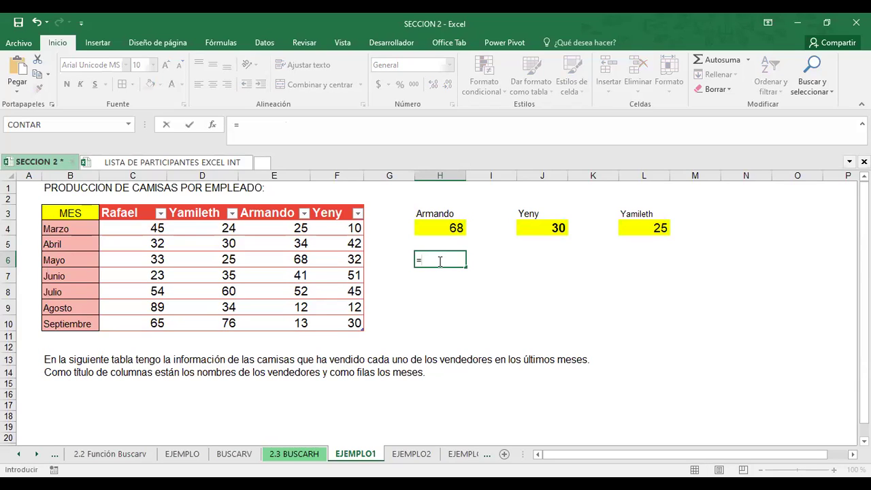
{"action": "type", "text": "BUSCARH("}
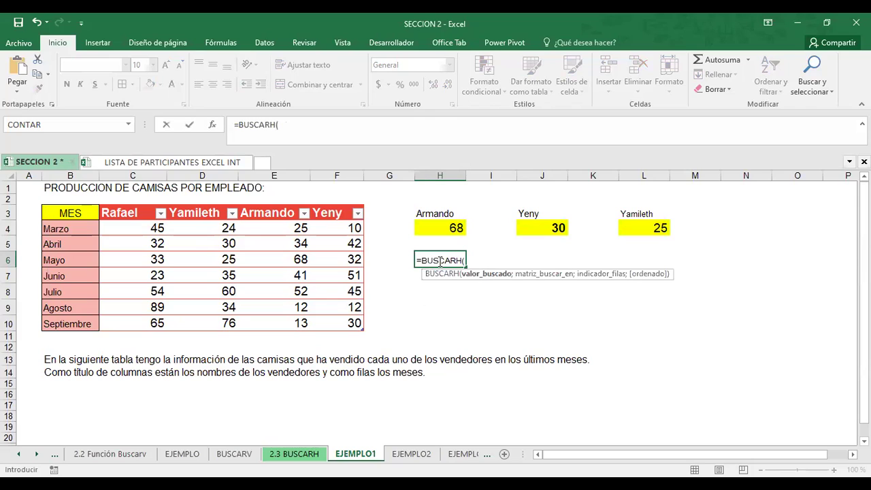
{"action": "left_click", "coordinate": [213, 124]}
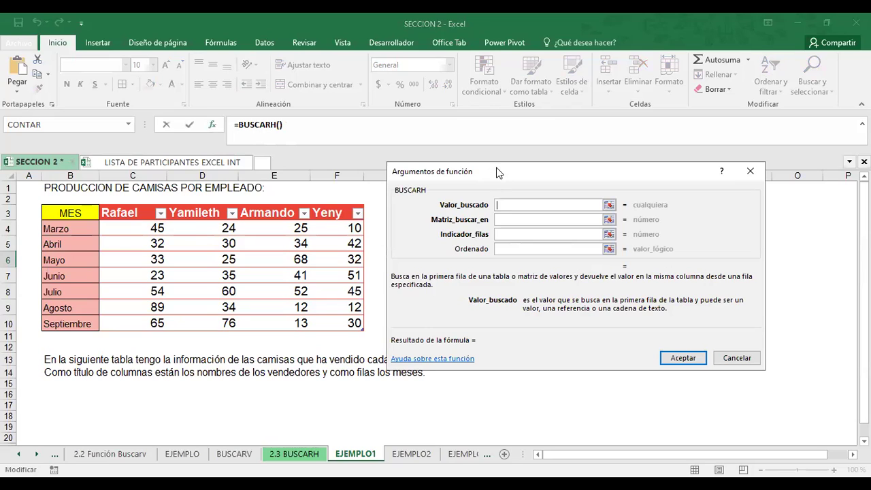
- Use H7 as the BUSCARH lookup value and the whole shirt table Tabla4[#Todo] as range
{"action": "key", "text": "Escape"}
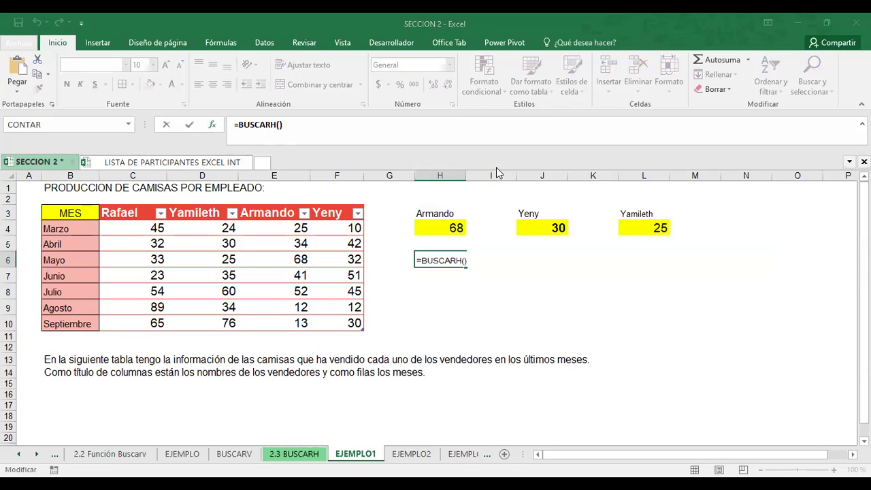
{"action": "left_click", "coordinate": [434, 282]}
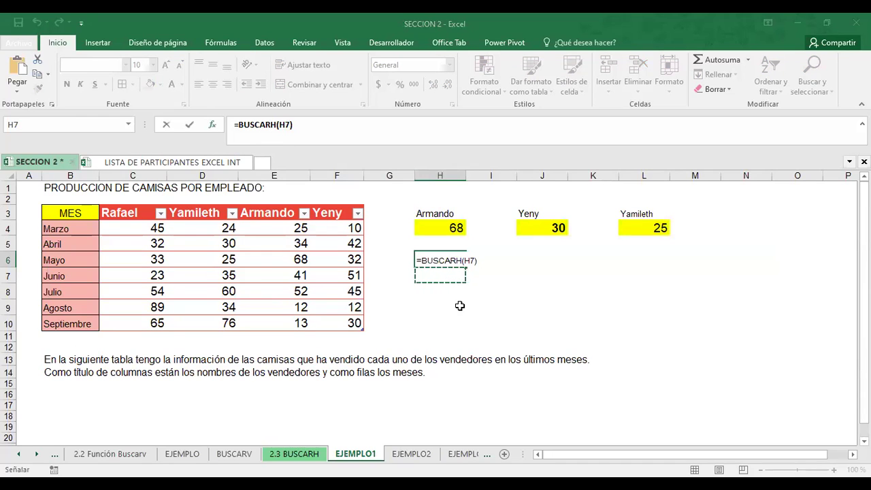
{"action": "key", "text": "F2"}
{"action": "key", "text": "shift+F3"}
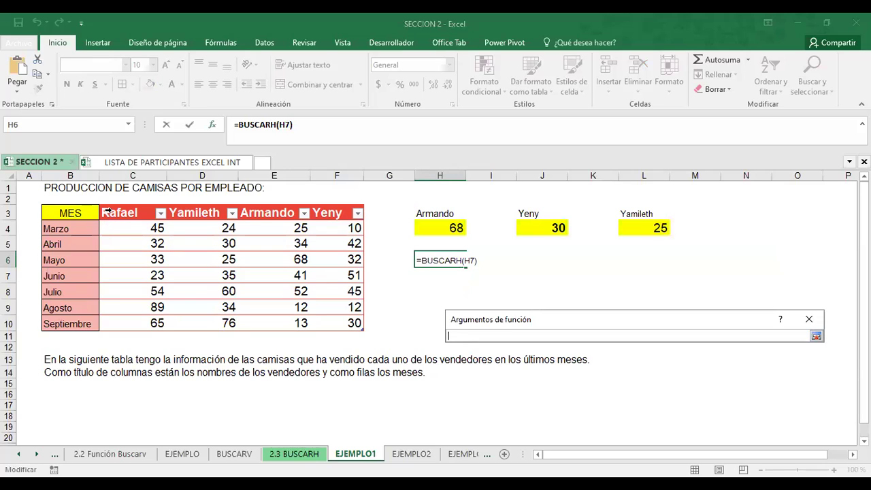
{"action": "left_click_drag", "start_coordinate": [107, 212], "coordinate": [125, 325]}
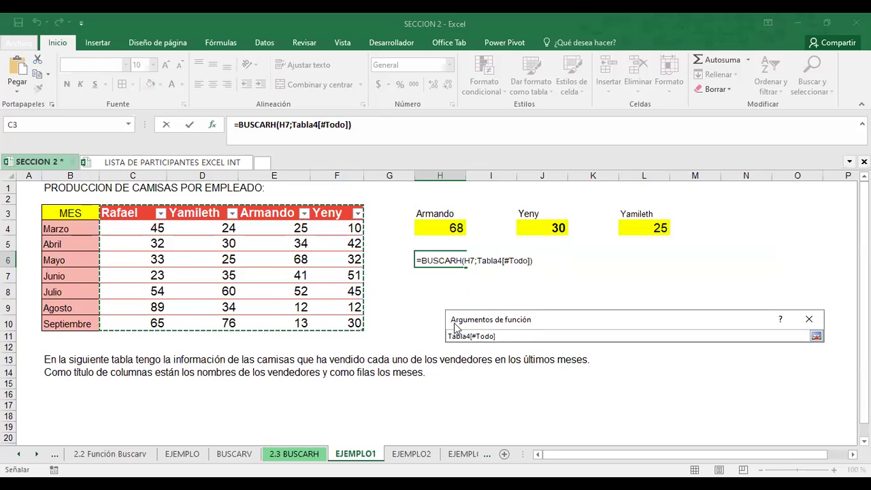
- Complete the H6 BUSCARH formula with row index 6 and VERDADERO, then commit it
{"action": "key", "text": "Return"}
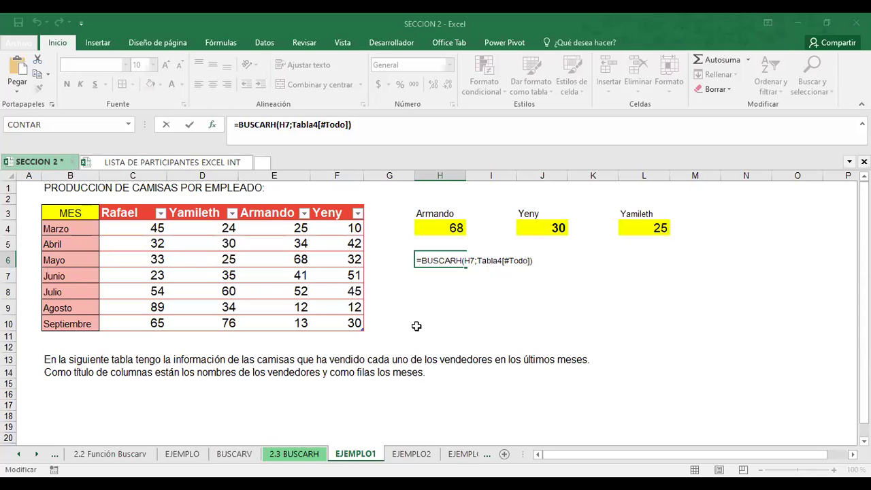
{"action": "type", "text": ";6"}
{"action": "type", "text": ";VERDADERO"}
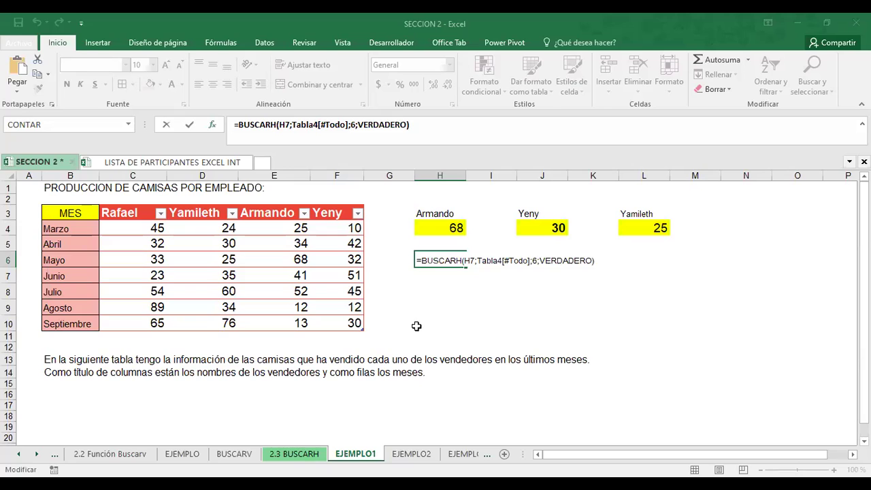
{"action": "key", "text": "ctrl+Return"}
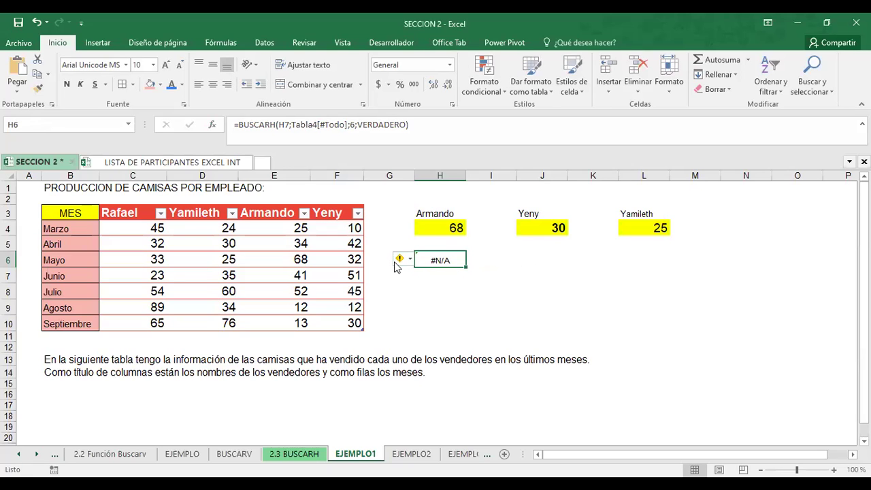
- Enter YAMILETH in H5, then replace it with ARMANDO as the lookup name
{"action": "left_click", "coordinate": [440, 243]}
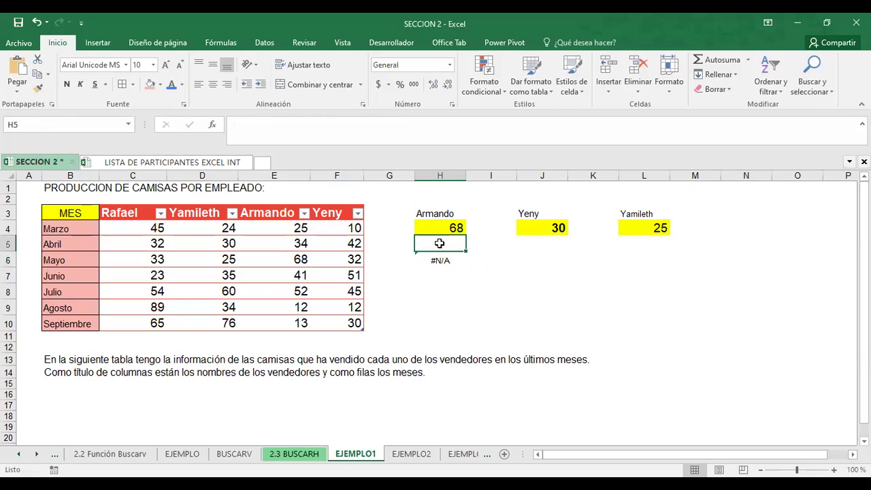
{"action": "type", "text": "Y"}
{"action": "type", "text": "AMILETH"}
{"action": "key", "text": "Return"}
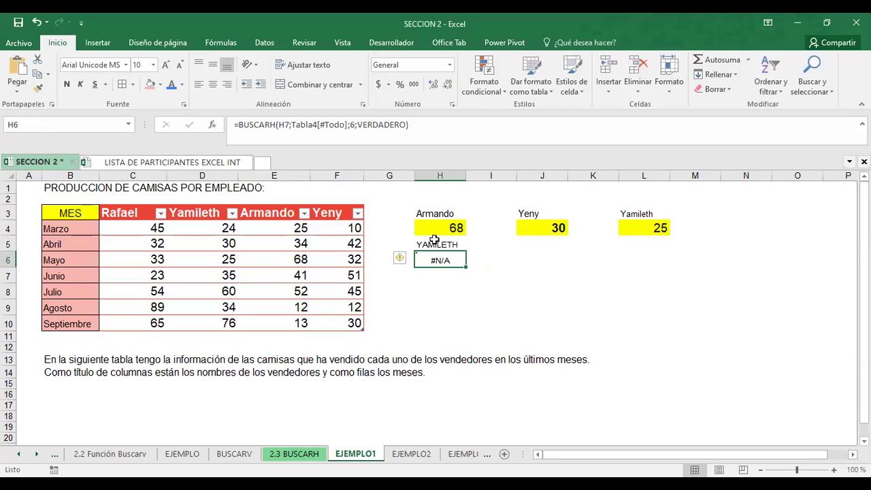
{"action": "left_click", "coordinate": [439, 244]}
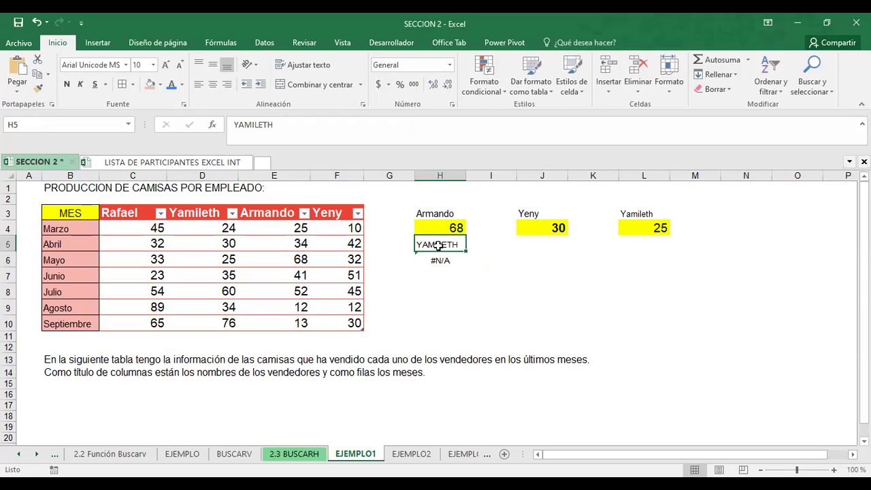
{"action": "type", "text": "ARMANDO"}
{"action": "key", "text": "Return"}
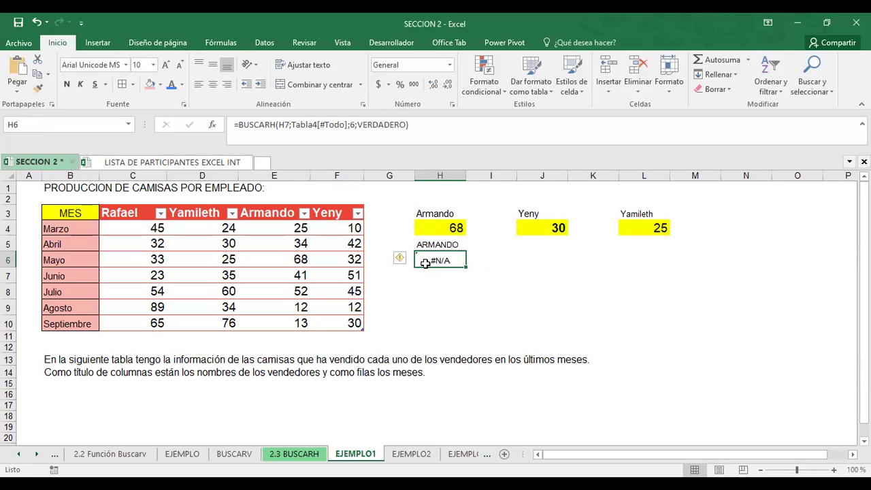
- Move the BUSCARH formula from H6 to H7 and clear ARMANDO from H5
{"action": "key", "text": "ctrl+c"}
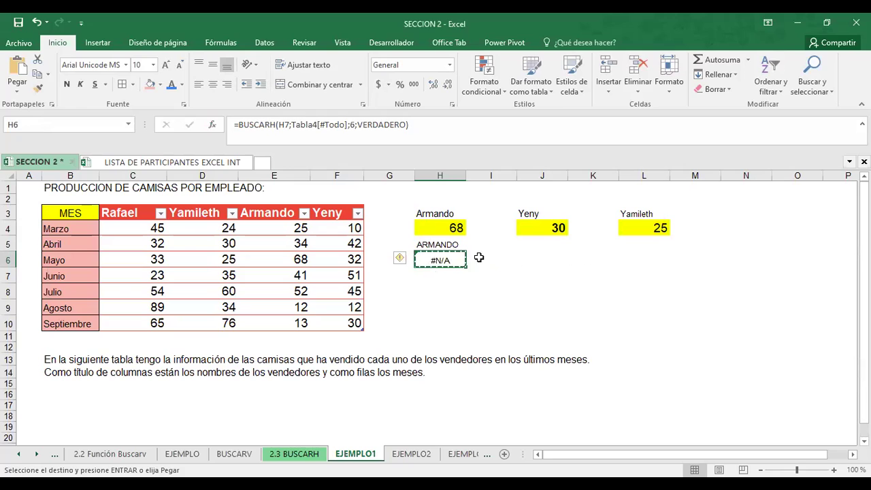
{"action": "left_click", "coordinate": [448, 277]}
{"action": "key", "text": "Return"}
{"action": "left_click", "coordinate": [494, 295]}
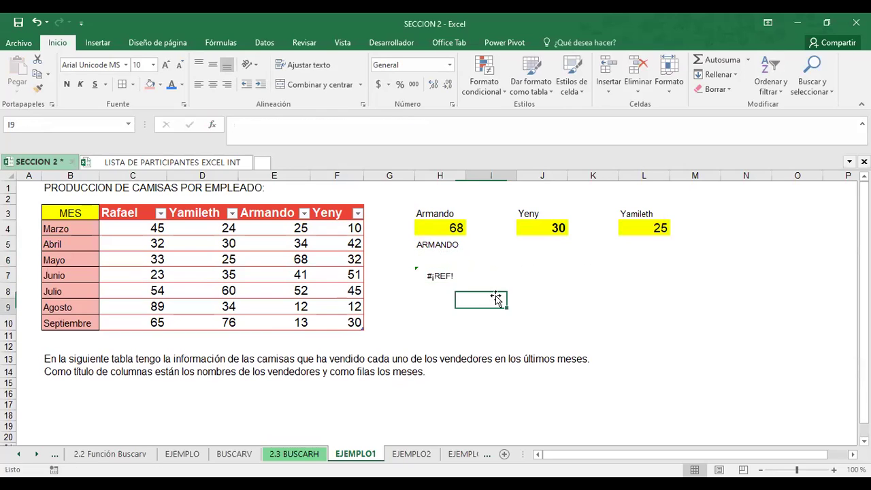
{"action": "left_click", "coordinate": [436, 243]}
{"action": "key", "text": "Delete"}
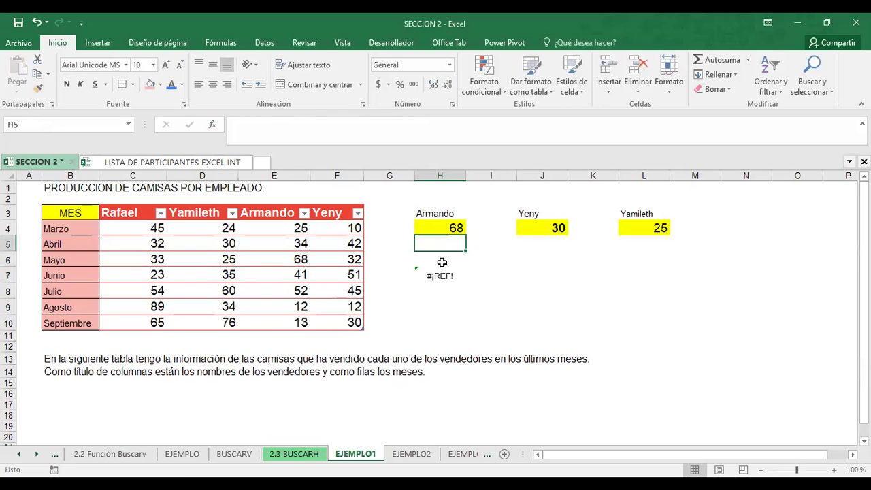
- Replace the #¡REF! lookup value in the H7 formula with H6
{"action": "left_click", "coordinate": [444, 274]}
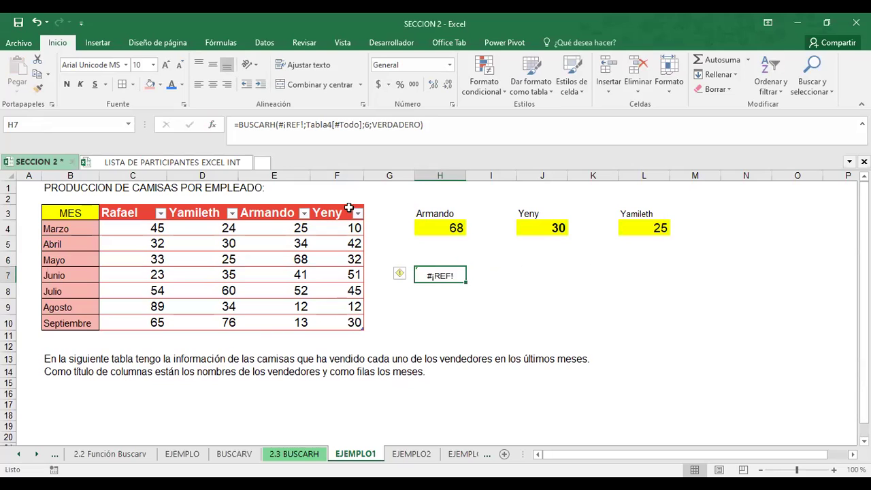
{"action": "left_click", "coordinate": [304, 125]}
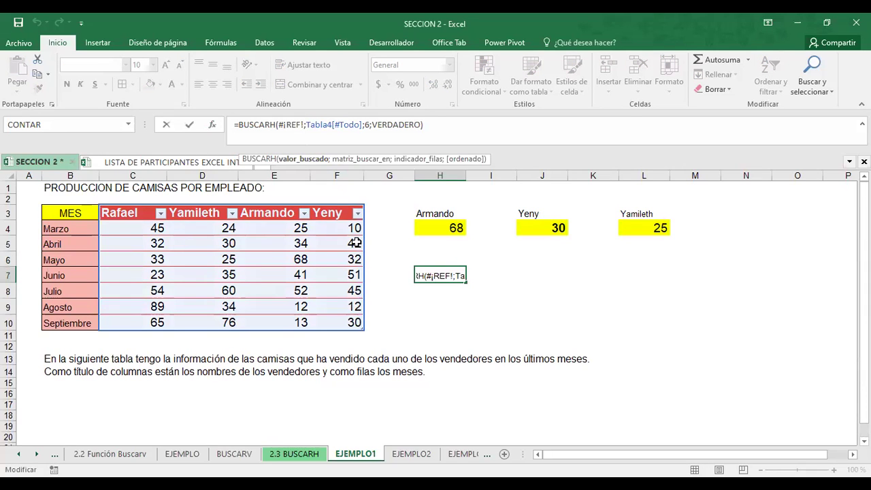
{"action": "key", "text": "BackSpace"}
{"action": "key", "text": "BackSpace"}
{"action": "key", "text": "BackSpace"}
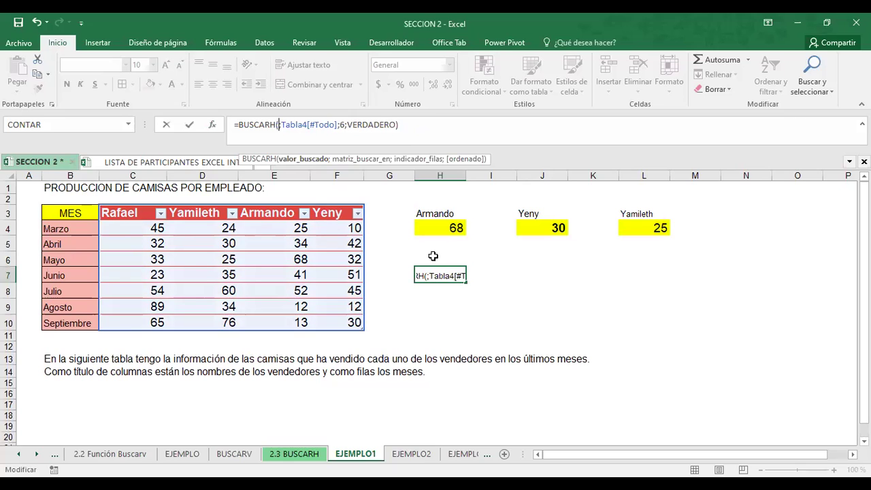
{"action": "left_click", "coordinate": [433, 255]}
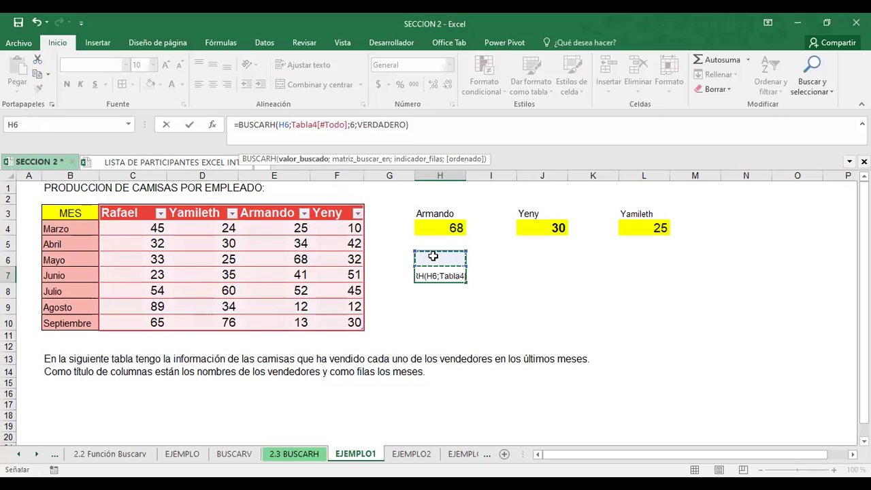
{"action": "key", "text": "Return"}
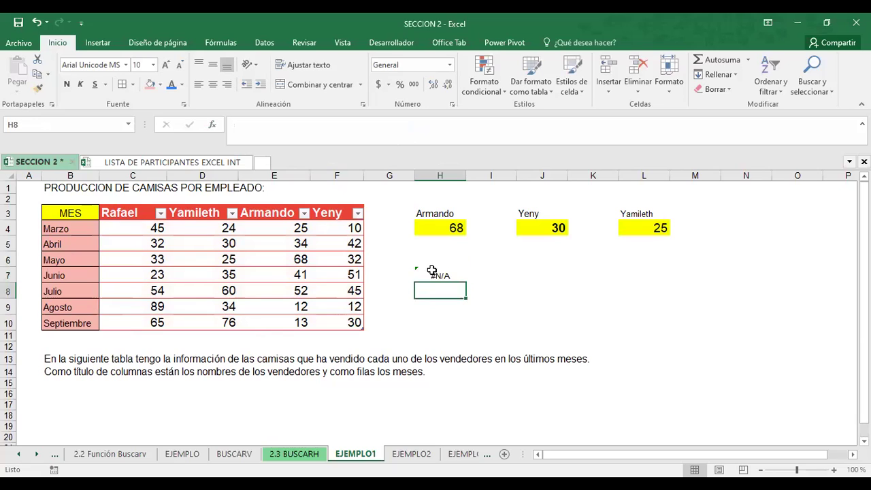
- Give cell H6 a light green fill
{"action": "left_click", "coordinate": [434, 265]}
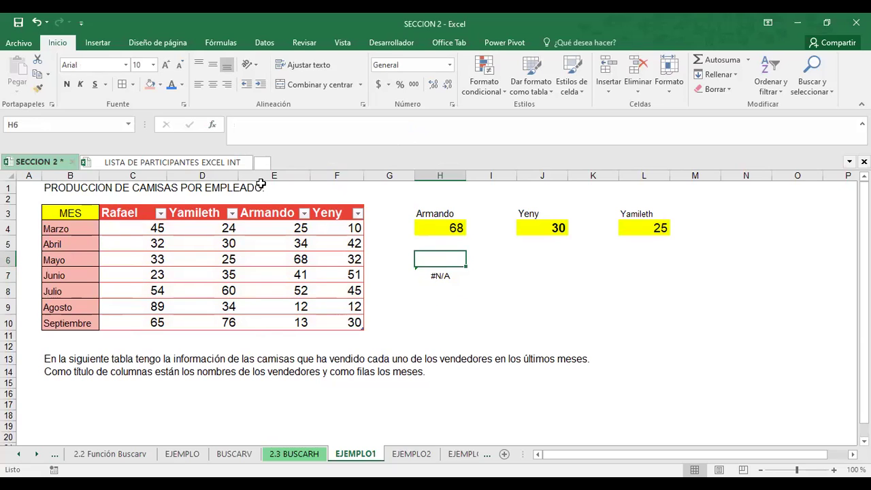
{"action": "left_click", "coordinate": [161, 82]}
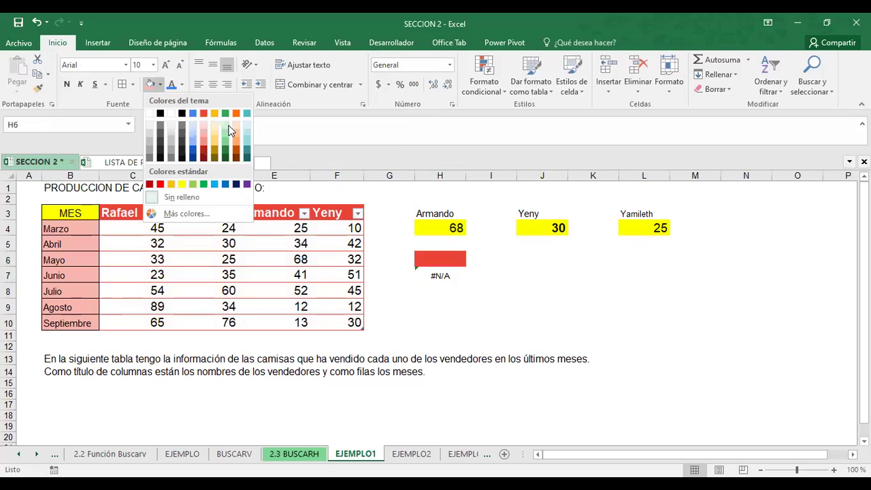
{"action": "left_click", "coordinate": [230, 130]}
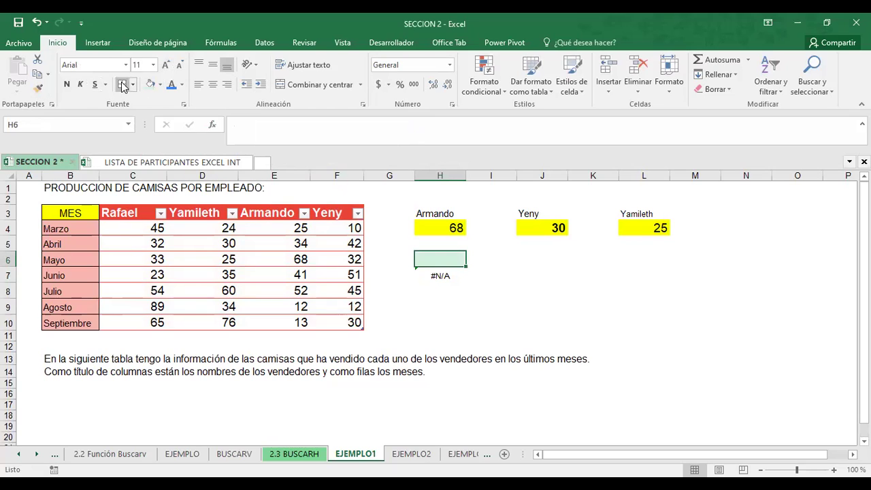
{"action": "left_click", "coordinate": [557, 302]}
- Enter Rafael in H6 so the H7 lookup returns 54
{"action": "left_click", "coordinate": [436, 258]}
{"action": "type", "text": "Rafael"}
{"action": "key", "text": "Return"}
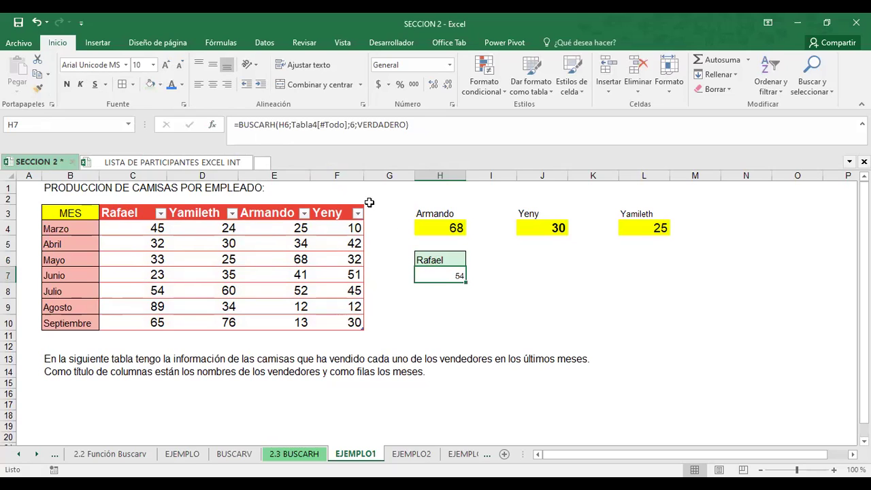
{"action": "left_click", "coordinate": [351, 127]}
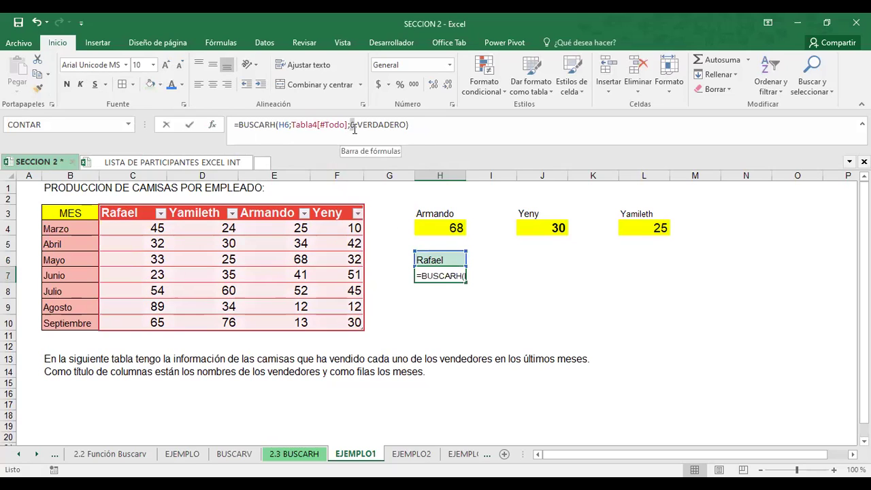
{"action": "double_click", "coordinate": [353, 125]}
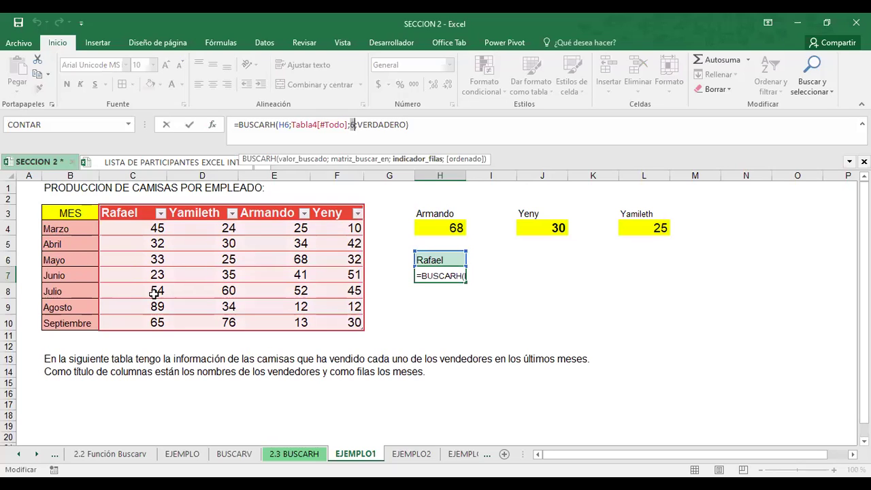
{"action": "key", "text": "Return"}
{"action": "left_click", "coordinate": [150, 293]}
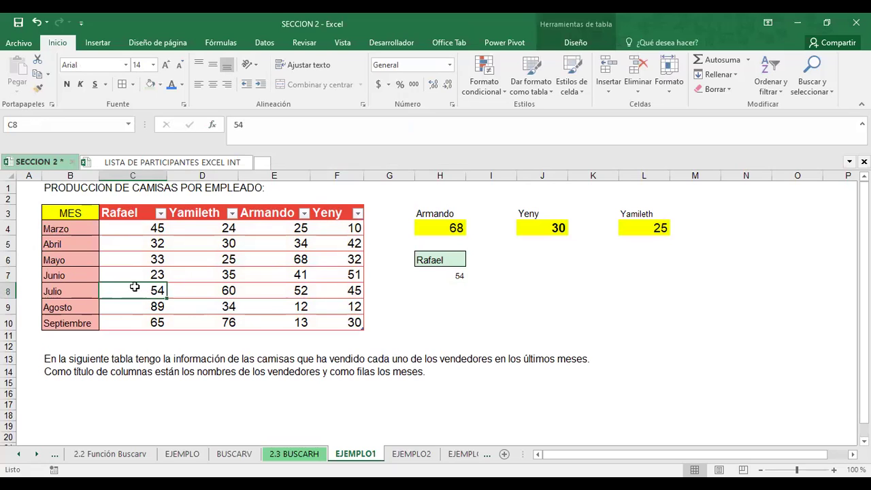
{"action": "left_click", "coordinate": [204, 289]}
{"action": "left_click", "coordinate": [347, 289]}
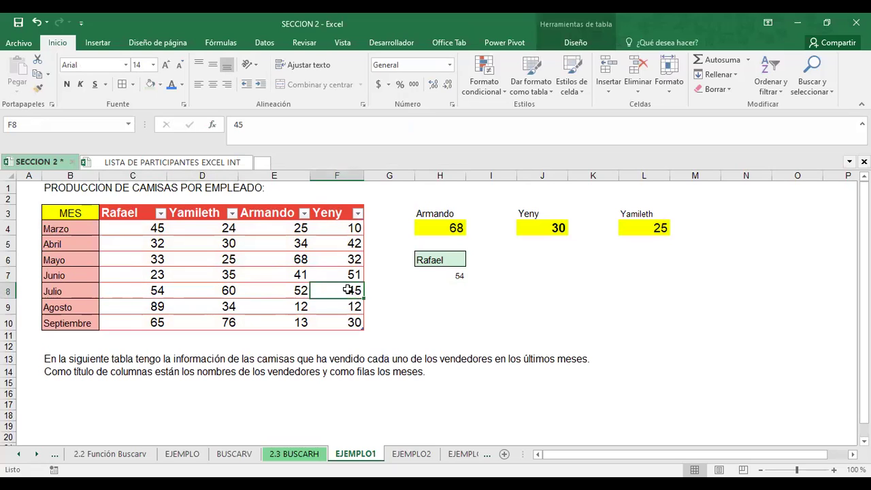
{"action": "left_click", "coordinate": [439, 265]}
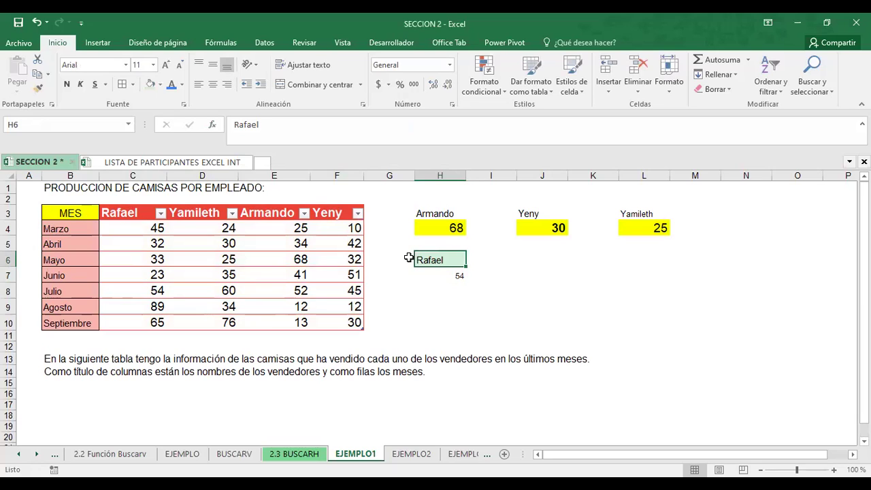
- Enter Yeny in H6 and compare the H7 result with her Julio value in F8
{"action": "type", "text": "Yeny"}
{"action": "key", "text": "Return"}
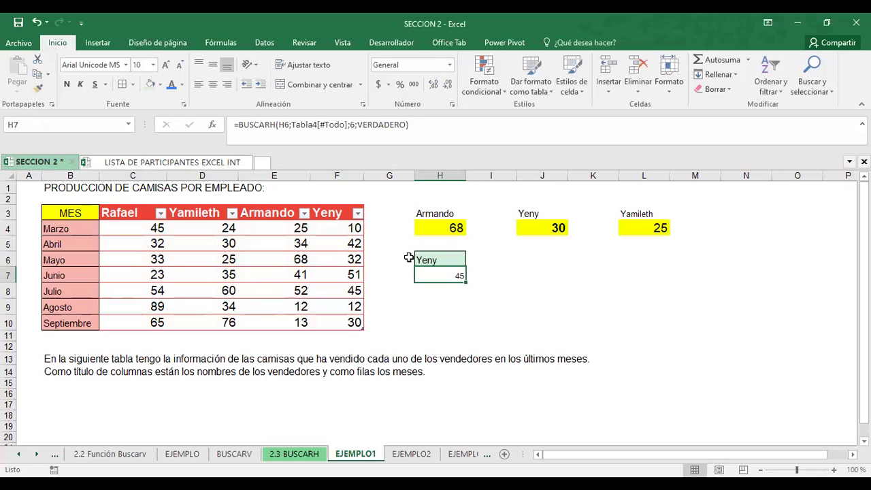
{"action": "left_click", "coordinate": [335, 289]}
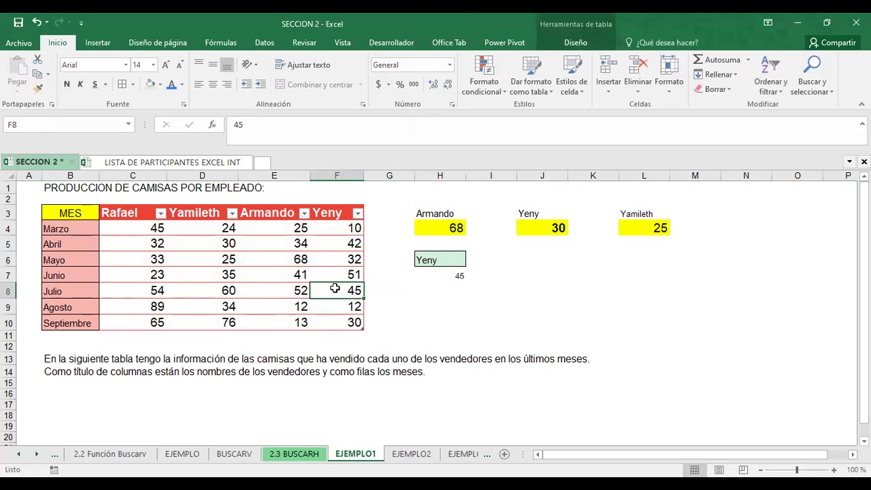
- Format the H7 result bold at size 12 with a light orange fill
{"action": "left_click", "coordinate": [454, 275]}
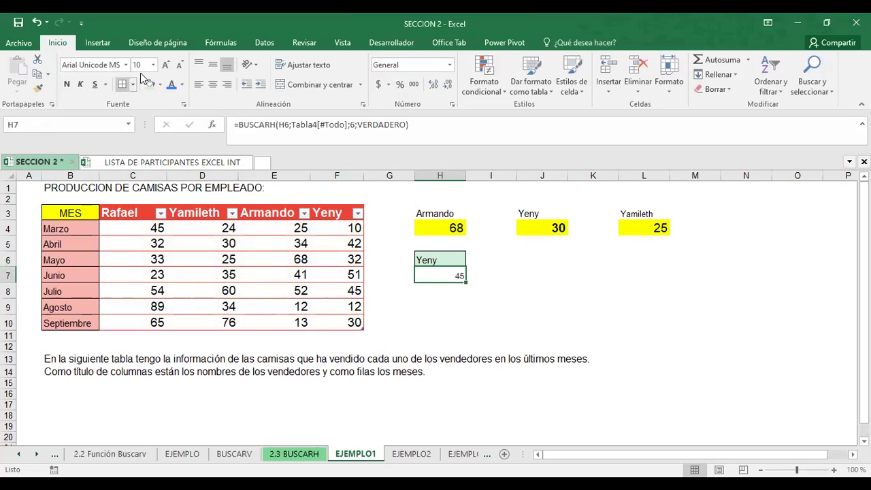
{"action": "left_click", "coordinate": [165, 65]}
{"action": "left_click", "coordinate": [165, 65]}
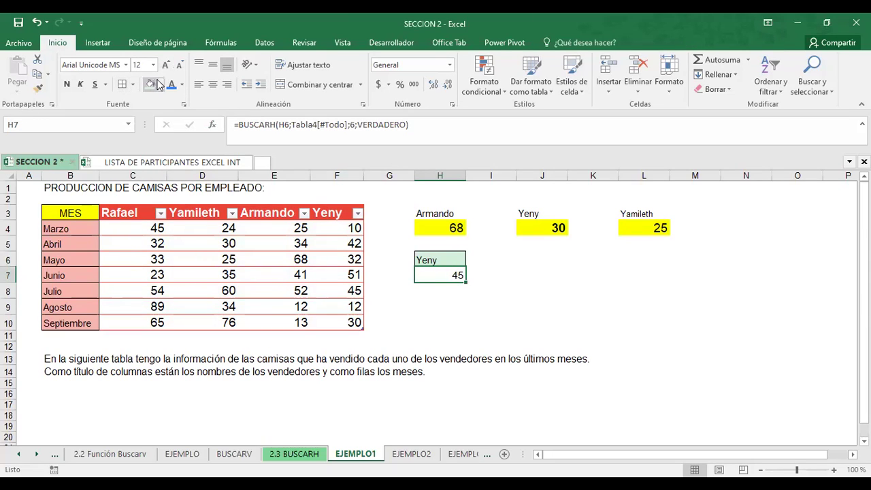
{"action": "left_click", "coordinate": [161, 80]}
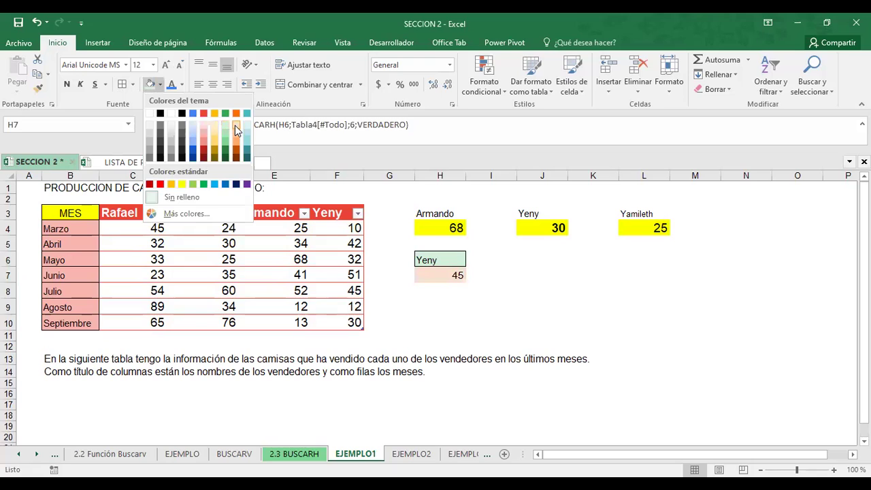
{"action": "left_click", "coordinate": [236, 125]}
{"action": "left_click", "coordinate": [67, 84]}
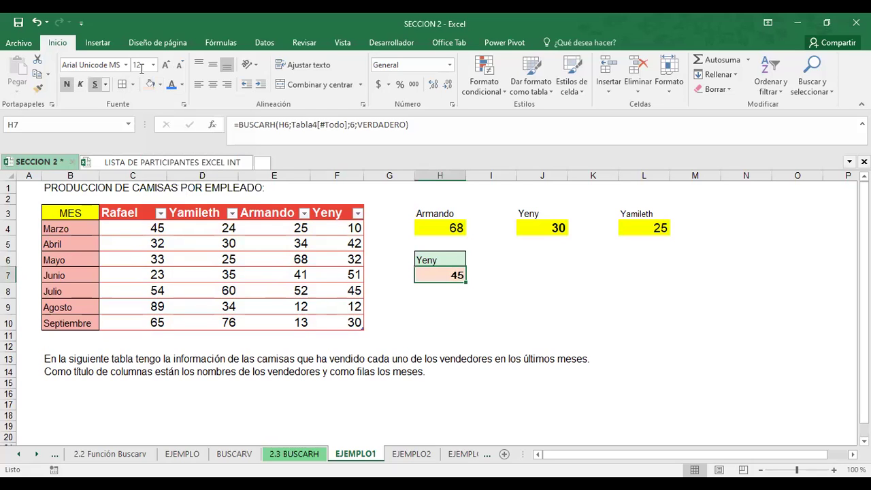
{"action": "left_click", "coordinate": [165, 65]}
{"action": "left_click", "coordinate": [575, 286]}
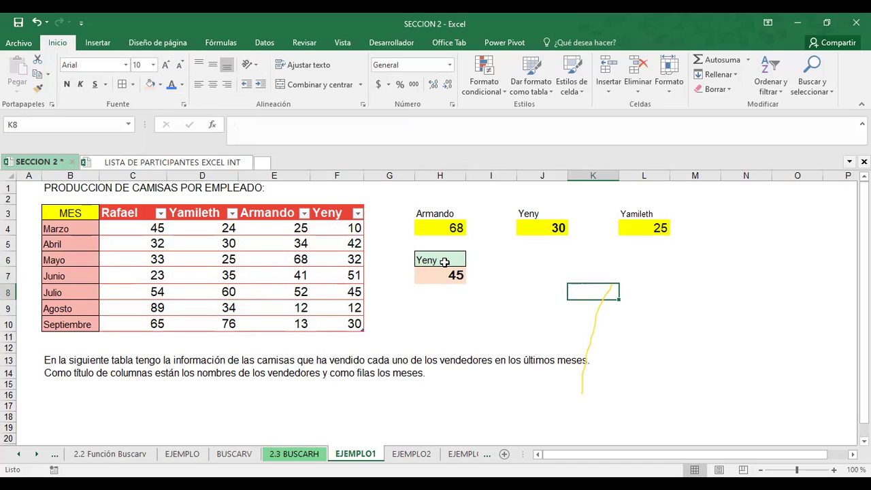
- Enter Armando as the H6 lookup name and check the #N/A result in H7
{"action": "left_click", "coordinate": [445, 264]}
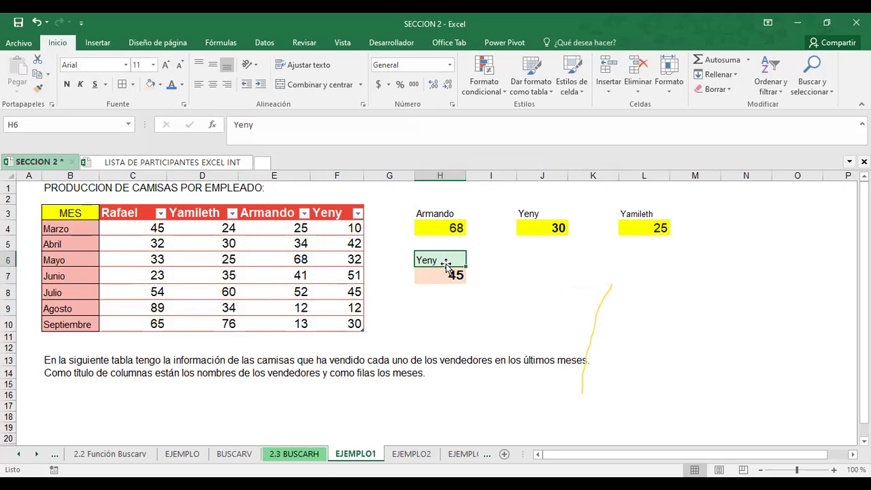
{"action": "type", "text": "Armando"}
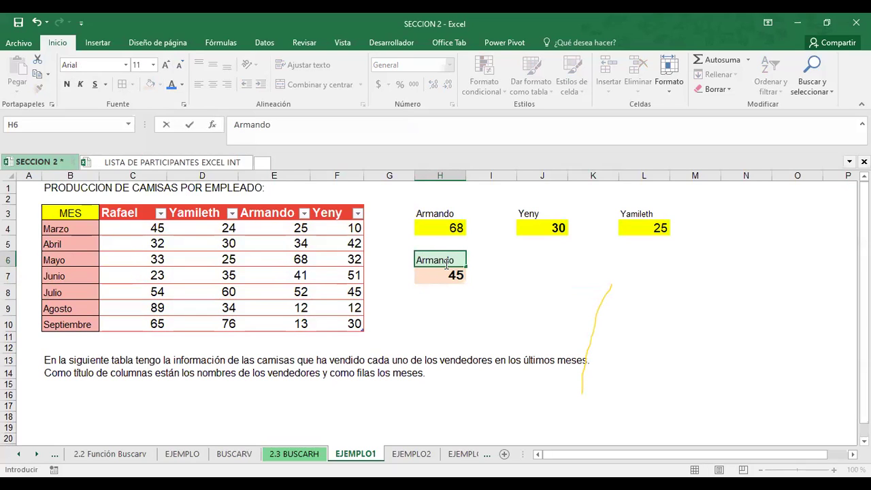
{"action": "key", "text": "Return"}
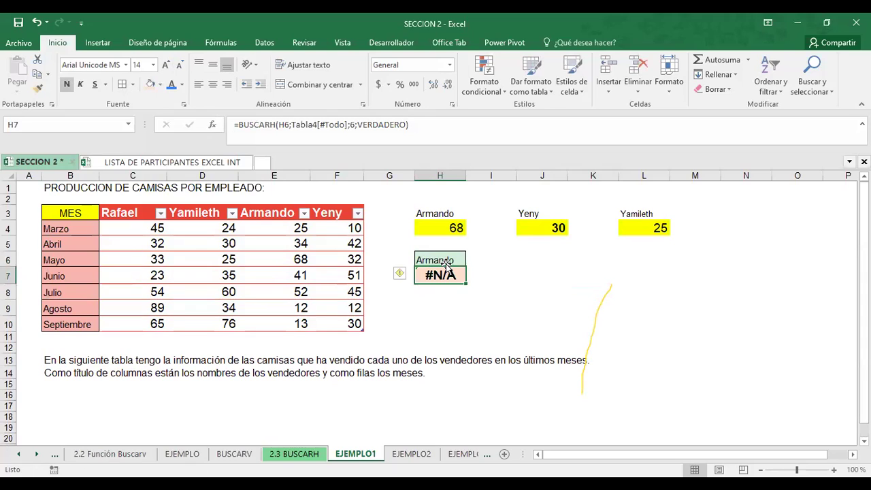
{"action": "left_click", "coordinate": [438, 258]}
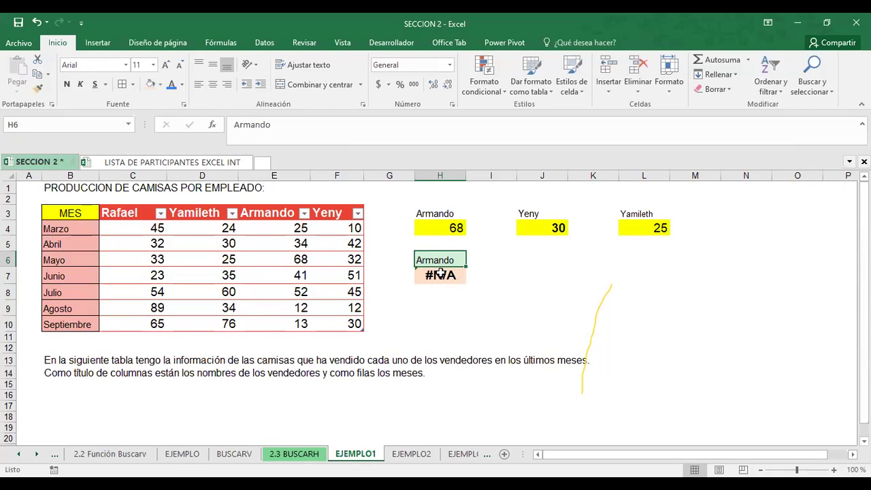
{"action": "left_click", "coordinate": [441, 275]}
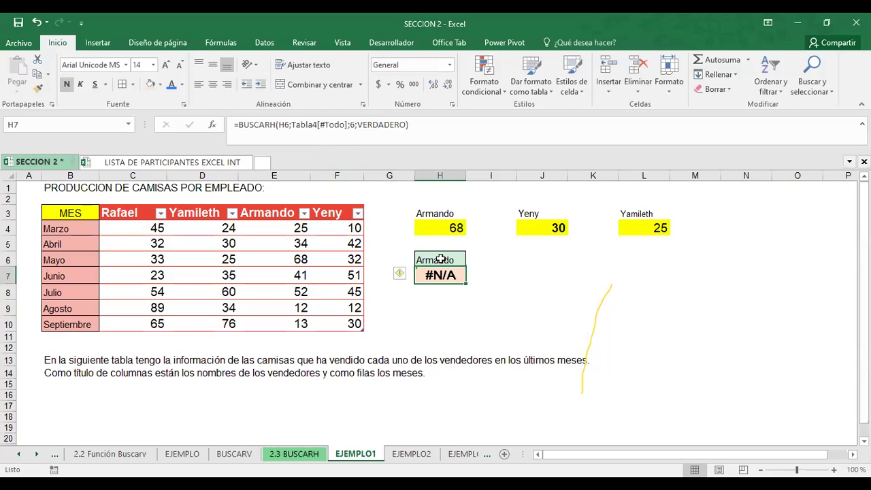
{"action": "left_click", "coordinate": [441, 258]}
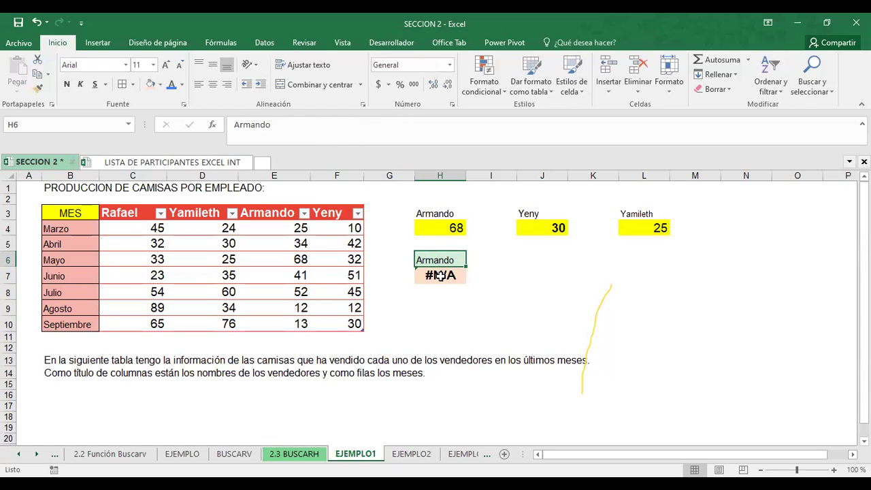
{"action": "left_click", "coordinate": [440, 275]}
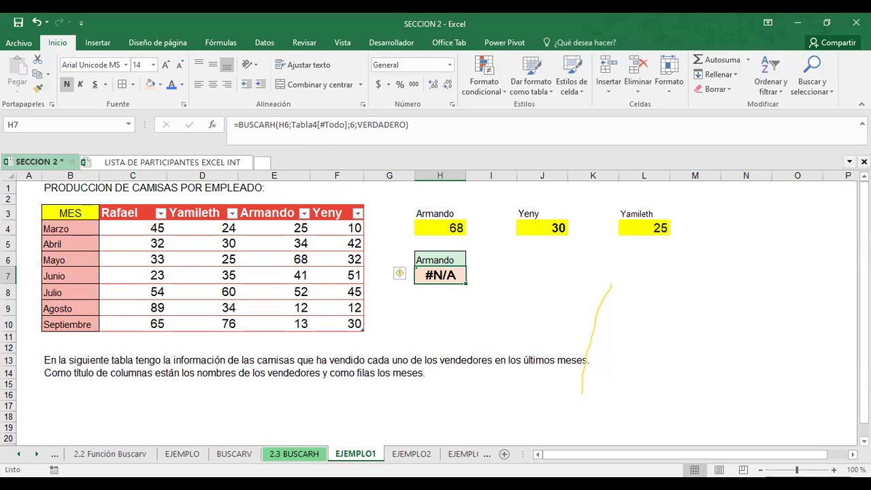
- Replace the H6 name with Yamileth so H7's BUSCARH returns 60
{"action": "left_click", "coordinate": [442, 259]}
{"action": "key", "text": "Delete"}
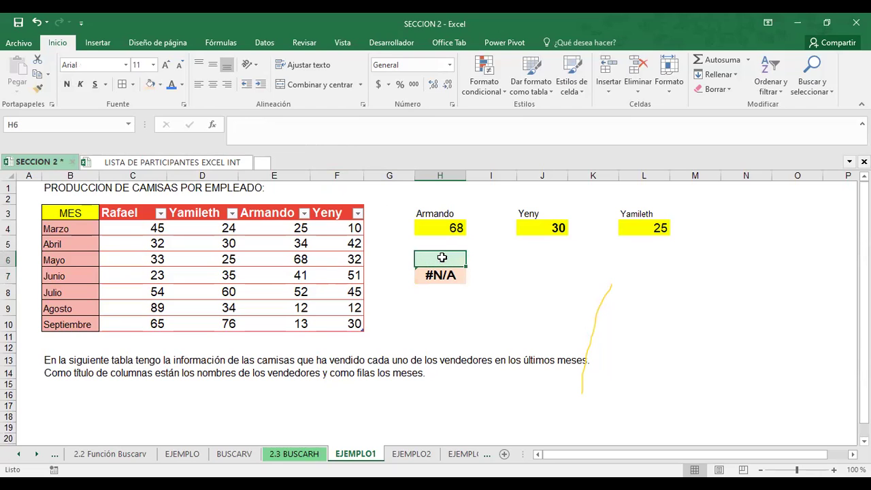
{"action": "left_click_drag", "start_coordinate": [442, 257], "coordinate": [493, 276]}
{"action": "left_click", "coordinate": [437, 261]}
{"action": "type", "text": "Yamileth"}
{"action": "key", "text": "Return"}
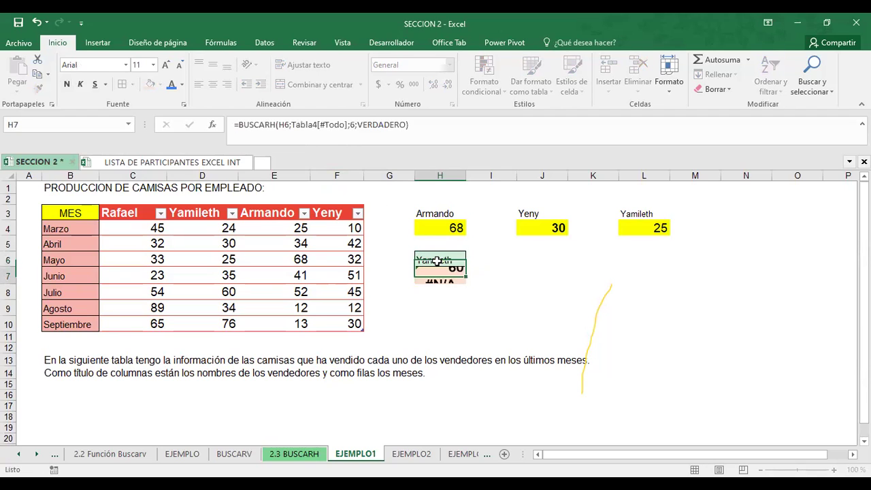
{"action": "left_click", "coordinate": [436, 260]}
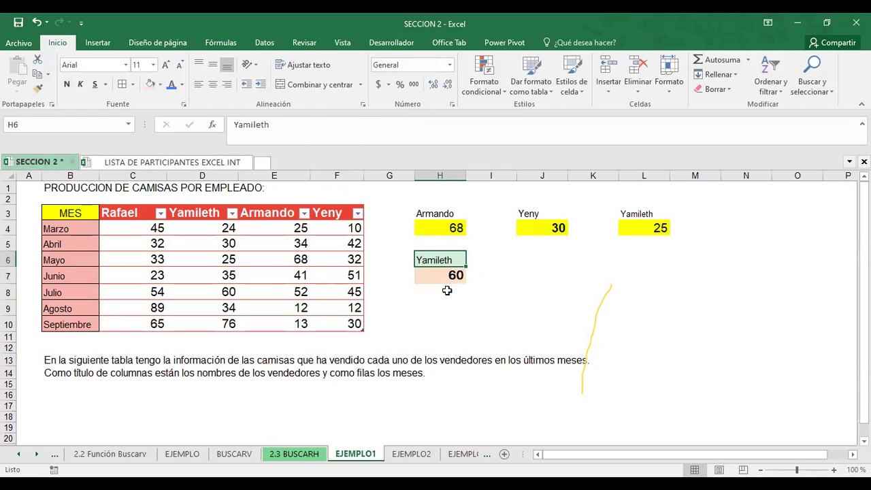
{"action": "left_click", "coordinate": [438, 274]}
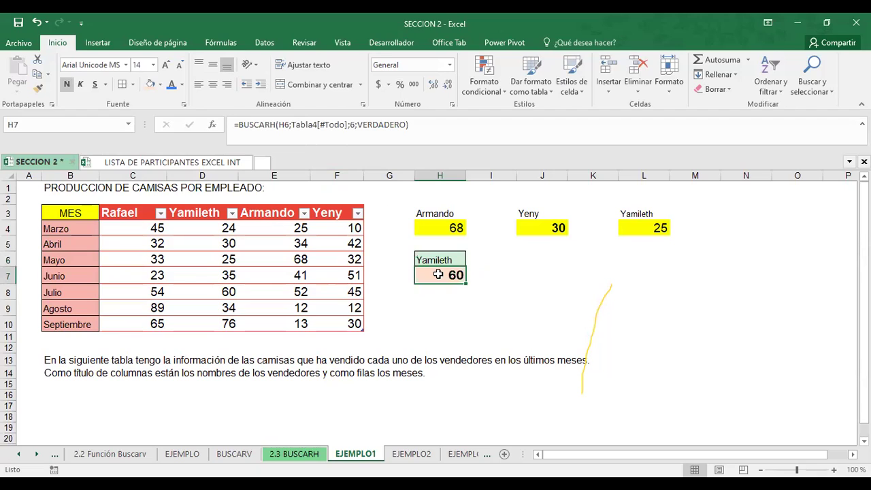
{"action": "left_click", "coordinate": [268, 212]}
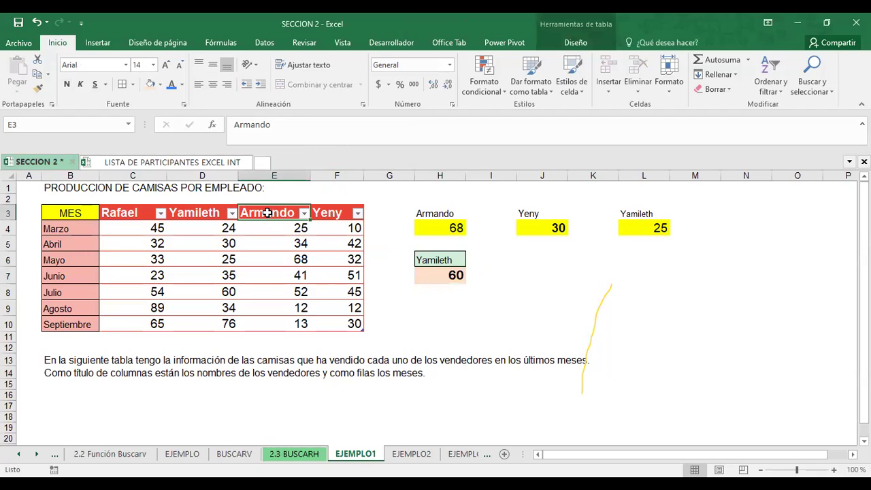
- Rename the E3 seller header to OSCAR
{"action": "type", "text": "OSAC"}
{"action": "key", "text": "BackSpace"}
{"action": "key", "text": "BackSpace"}
{"action": "type", "text": "CAR"}
{"action": "key", "text": "Return"}
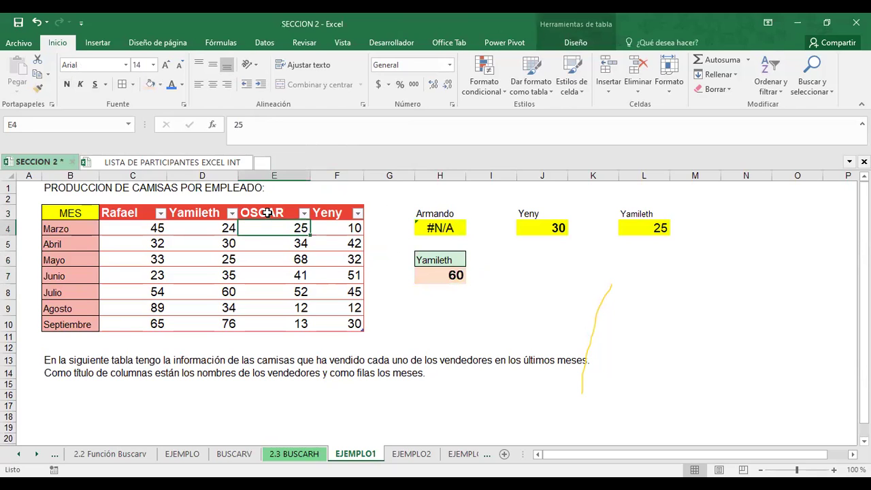
- Try OSCAR, then Yeny, as the H6 lookup name and inspect H7's #N/A
{"action": "left_click", "coordinate": [434, 260]}
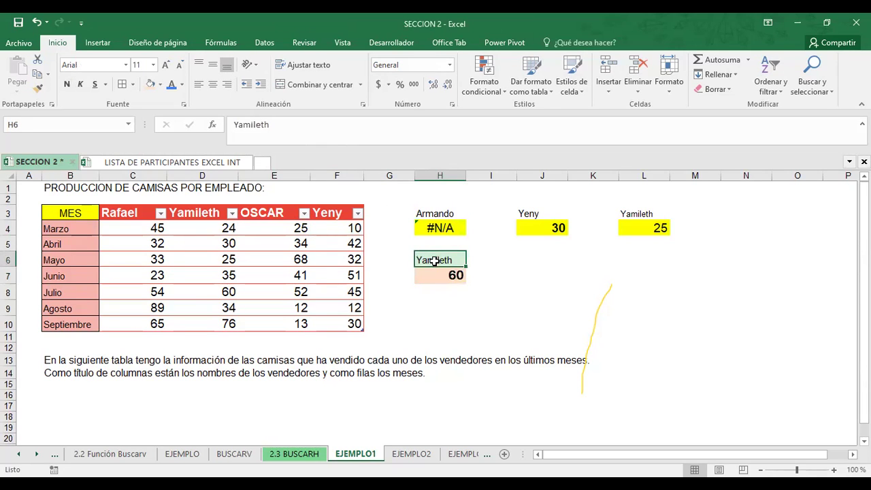
{"action": "type", "text": "OSCAR"}
{"action": "key", "text": "Return"}
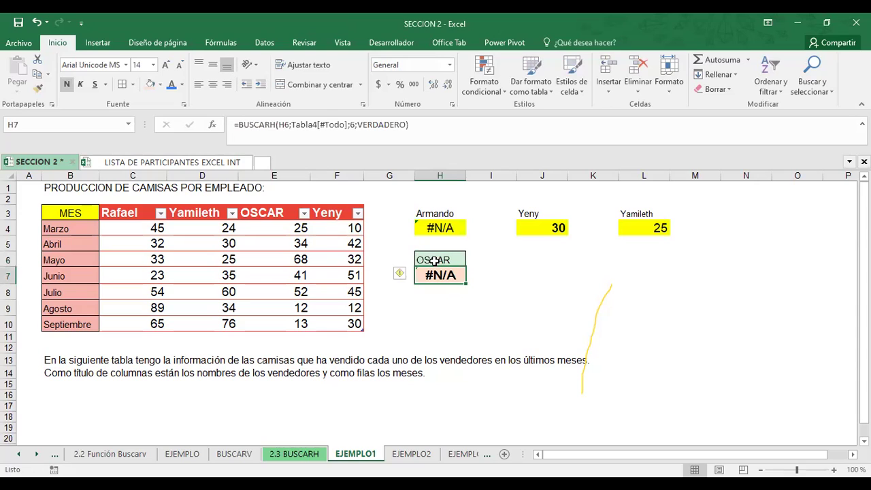
{"action": "left_click", "coordinate": [434, 261]}
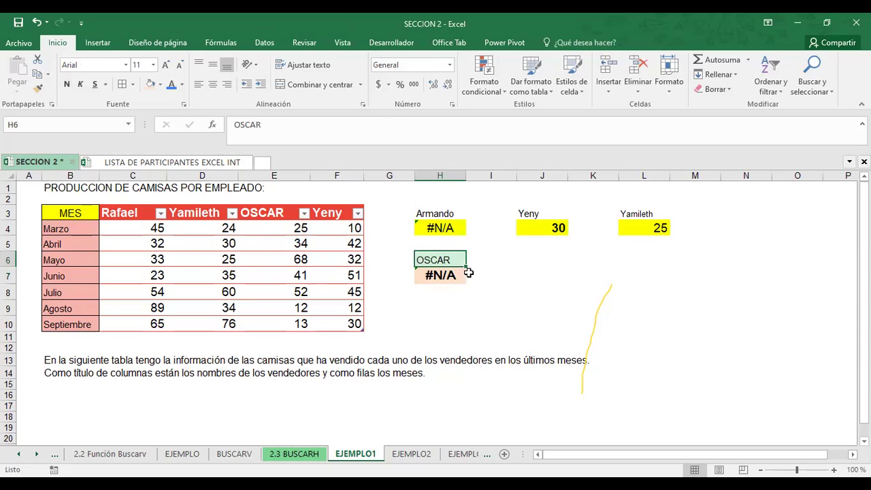
{"action": "left_click", "coordinate": [444, 275]}
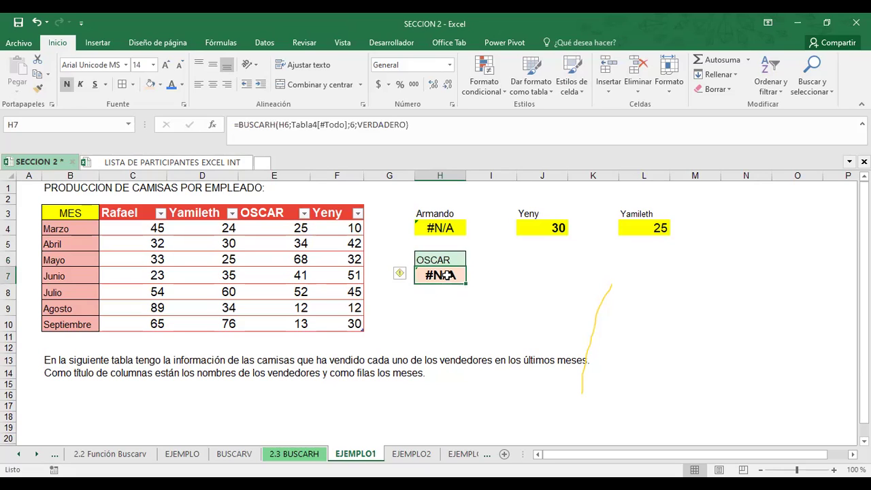
{"action": "left_click", "coordinate": [438, 259]}
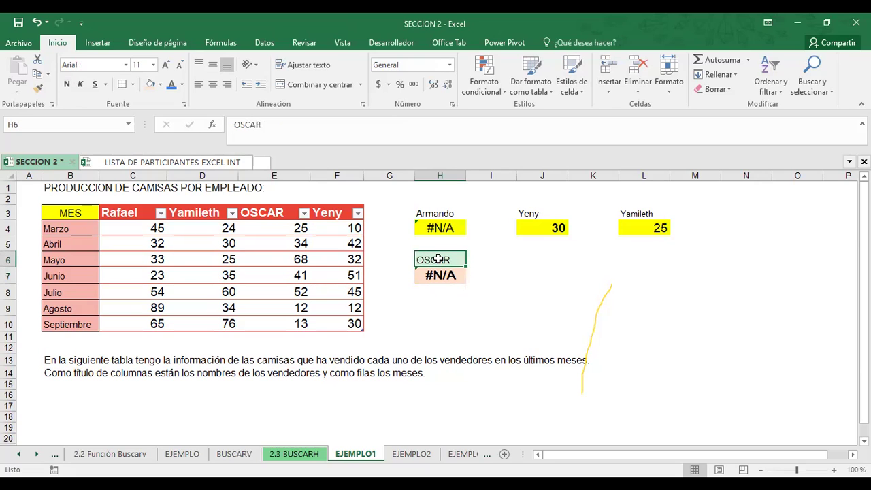
{"action": "type", "text": "Yeny"}
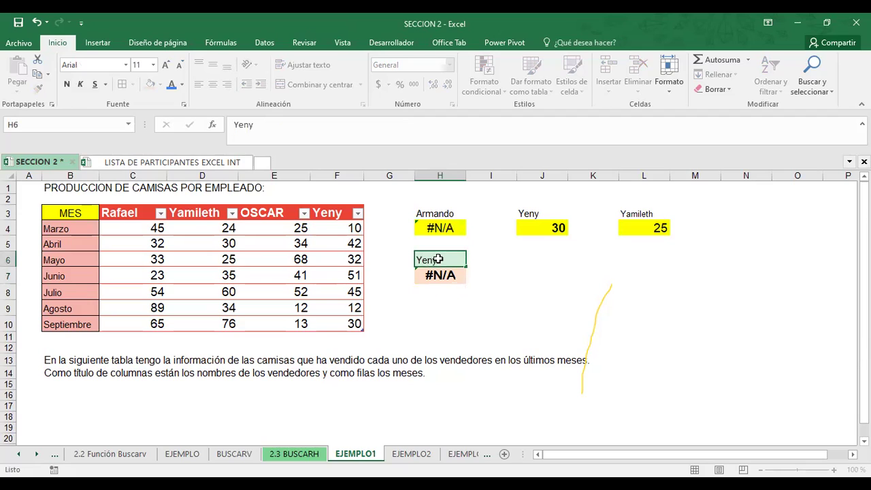
{"action": "key", "text": "Return"}
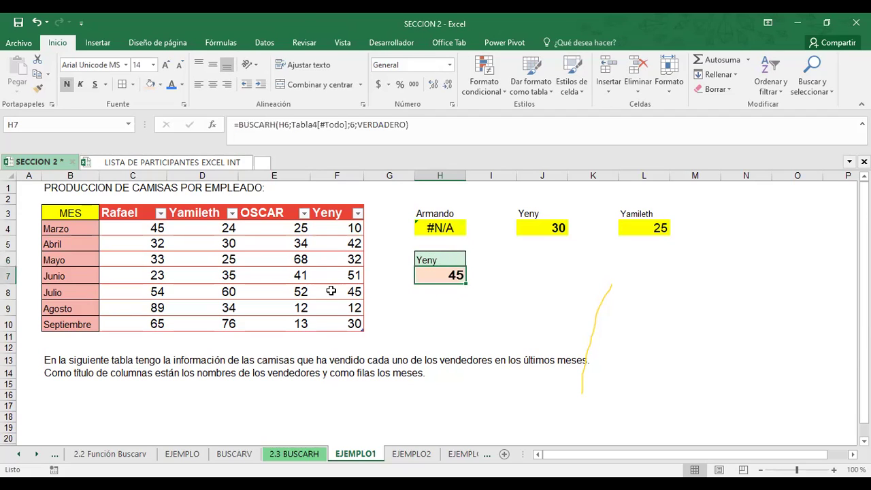
- Copy F8's formatting onto E8 with the Format Painter
{"action": "left_click", "coordinate": [330, 291]}
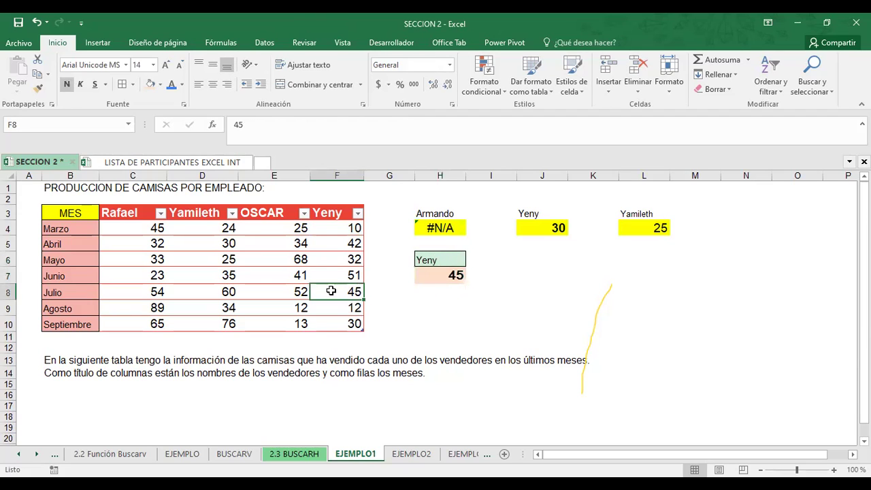
{"action": "left_click", "coordinate": [38, 87]}
{"action": "left_click", "coordinate": [265, 294]}
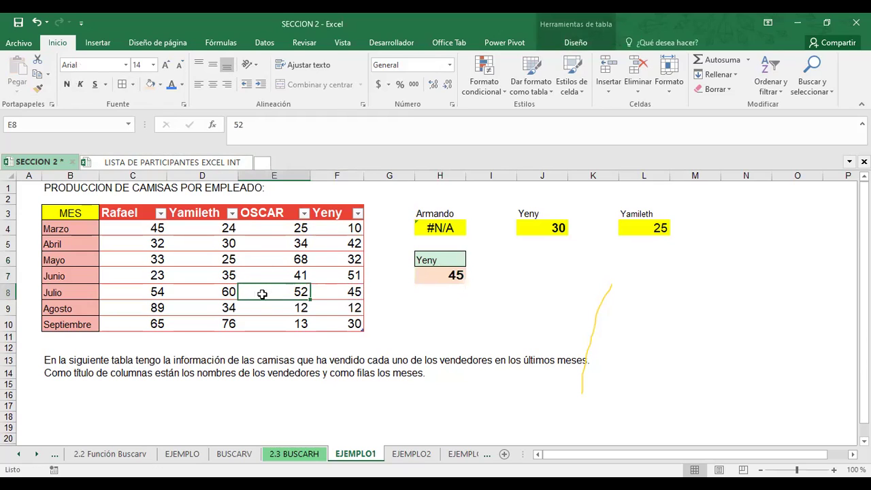
{"action": "left_click", "coordinate": [442, 304]}
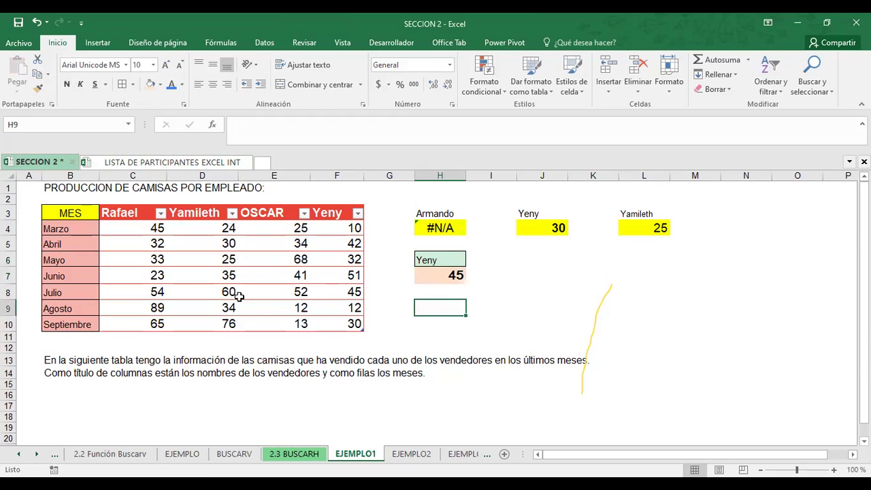
- Re-enter OSCAR as the lookup name in H6
{"action": "left_click", "coordinate": [440, 260]}
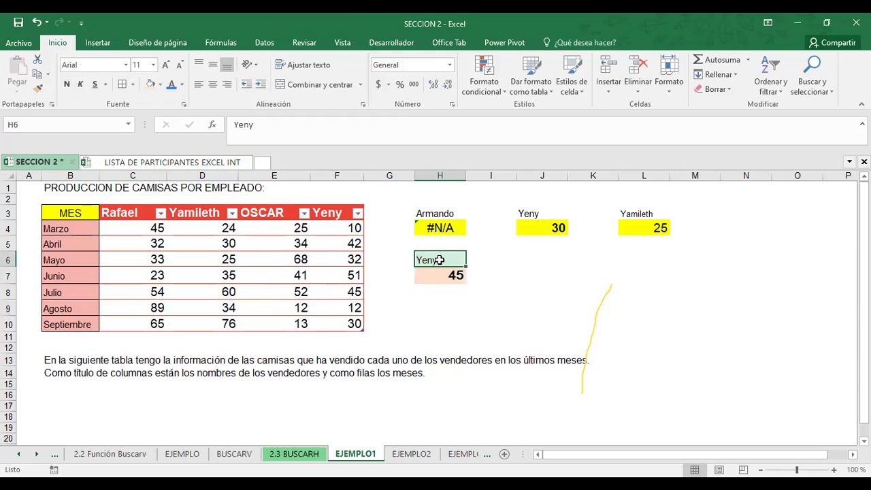
{"action": "type", "text": "O"}
{"action": "key", "text": "BackSpace"}
{"action": "type", "text": "OSVCAR"}
{"action": "key", "text": "BackSpace"}
{"action": "key", "text": "BackSpace"}
{"action": "key", "text": "BackSpace"}
{"action": "key", "text": "BackSpace"}
{"action": "type", "text": "CAR"}
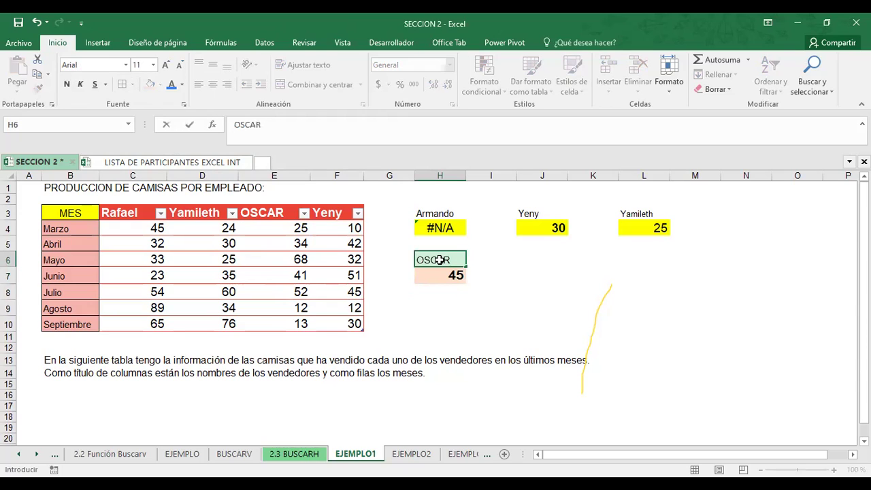
{"action": "key", "text": "Return"}
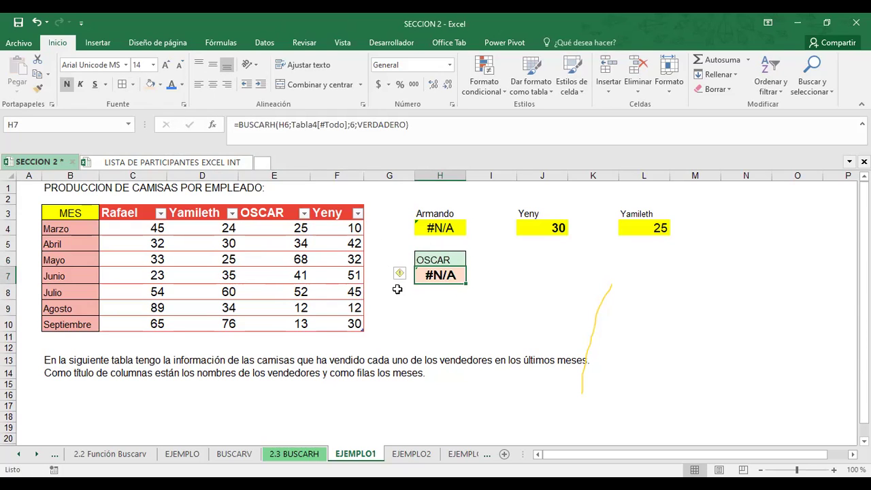
{"action": "left_click", "coordinate": [404, 279]}
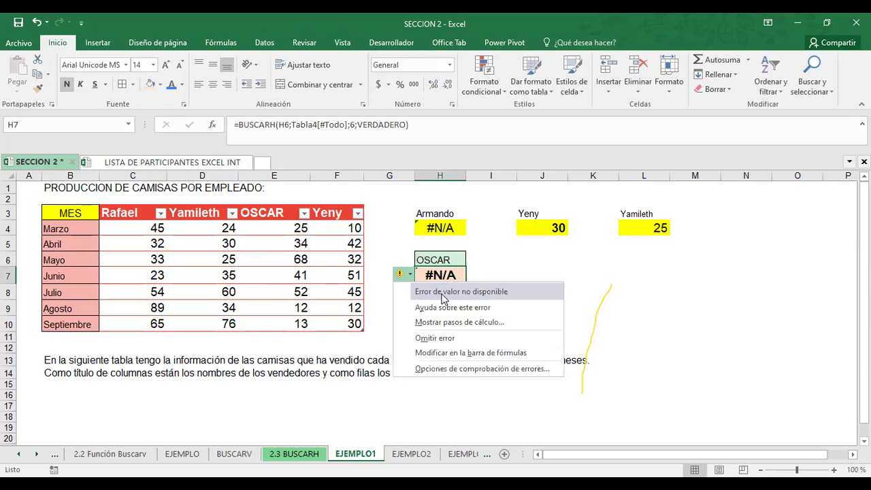
- Dismiss H7's #N/A flag with Omitir error and open its BUSCARH formula for editing
{"action": "left_click", "coordinate": [435, 339]}
{"action": "left_click", "coordinate": [527, 297]}
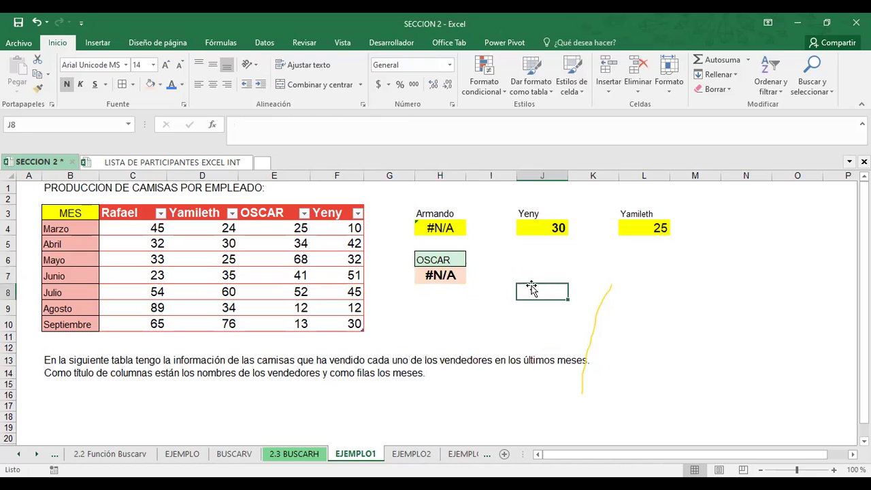
{"action": "left_click", "coordinate": [430, 274]}
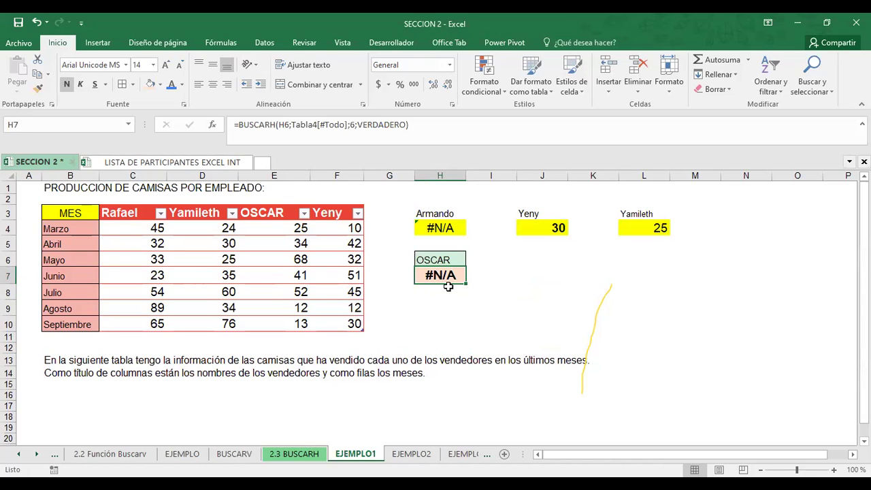
{"action": "left_click", "coordinate": [129, 211]}
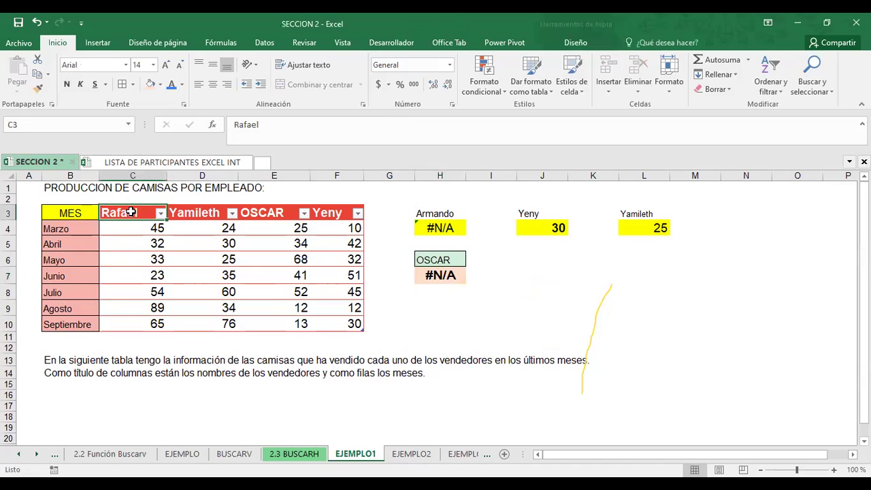
{"action": "left_click", "coordinate": [191, 212]}
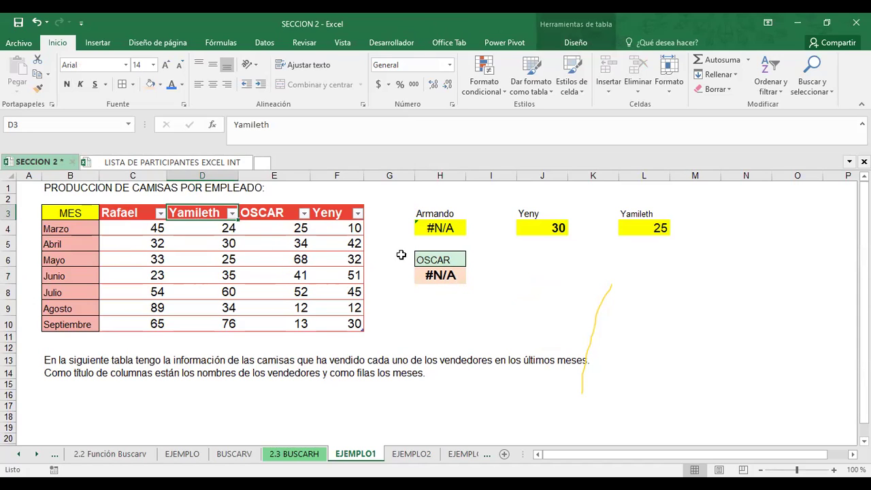
{"action": "left_click", "coordinate": [443, 274]}
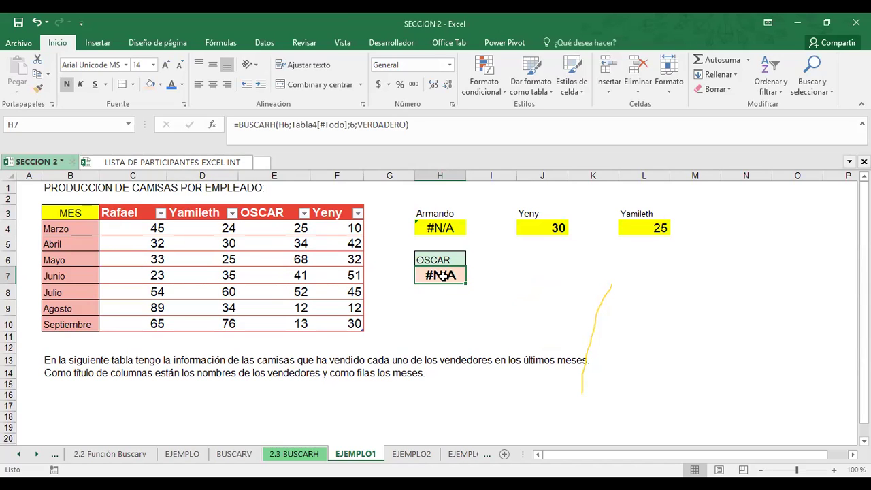
{"action": "double_click", "coordinate": [443, 275]}
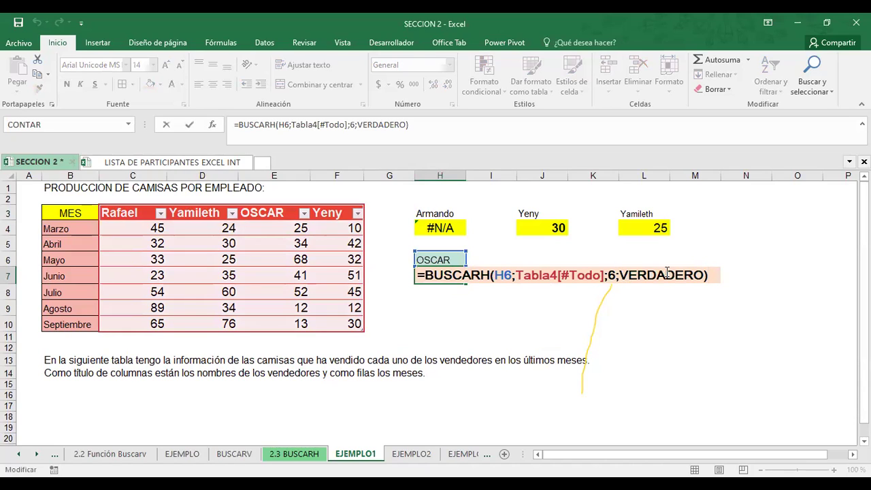
- Change H7's last argument from VERDADERO to FALSO so the OSCAR lookup returns 52
{"action": "left_click", "coordinate": [704, 276]}
{"action": "key", "text": "BackSpace"}
{"action": "key", "text": "BackSpace"}
{"action": "key", "text": "BackSpace"}
{"action": "key", "text": "BackSpace"}
{"action": "key", "text": "BackSpace"}
{"action": "key", "text": "BackSpace"}
{"action": "type", "text": "FALSO"}
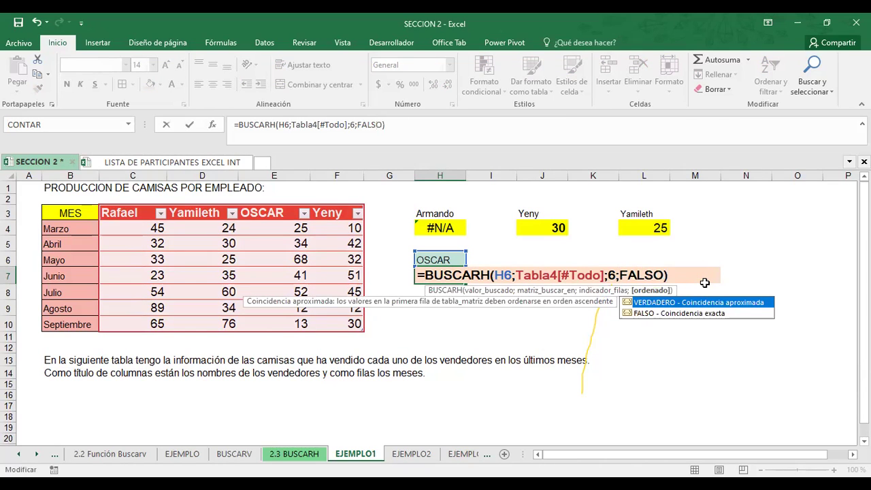
{"action": "key", "text": "ctrl+Return"}
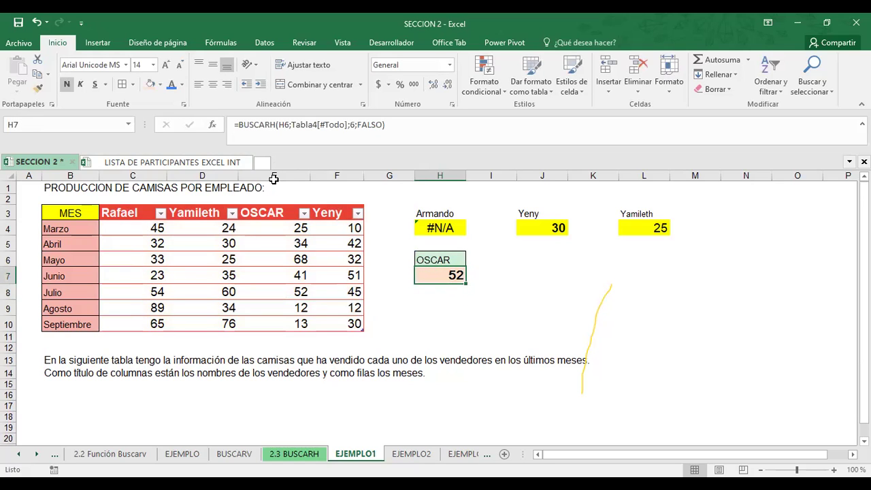
{"action": "left_click", "coordinate": [578, 276]}
{"action": "left_click", "coordinate": [438, 260]}
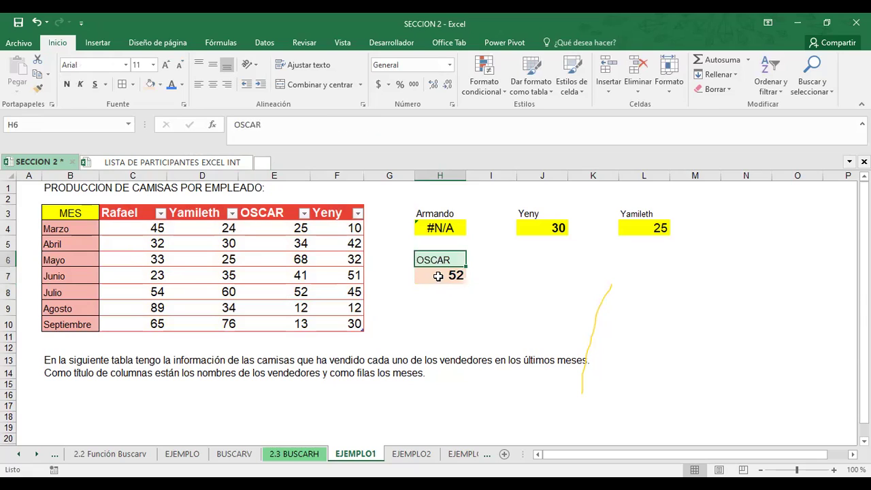
{"action": "left_click", "coordinate": [438, 276]}
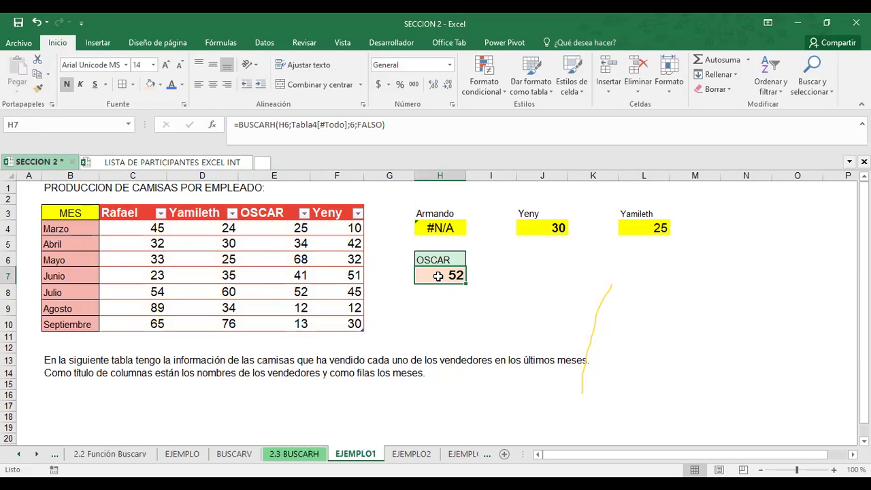
- Reopen H7's formula, highlight the FALSO match type, and confirm it unchanged
{"action": "double_click", "coordinate": [438, 275]}
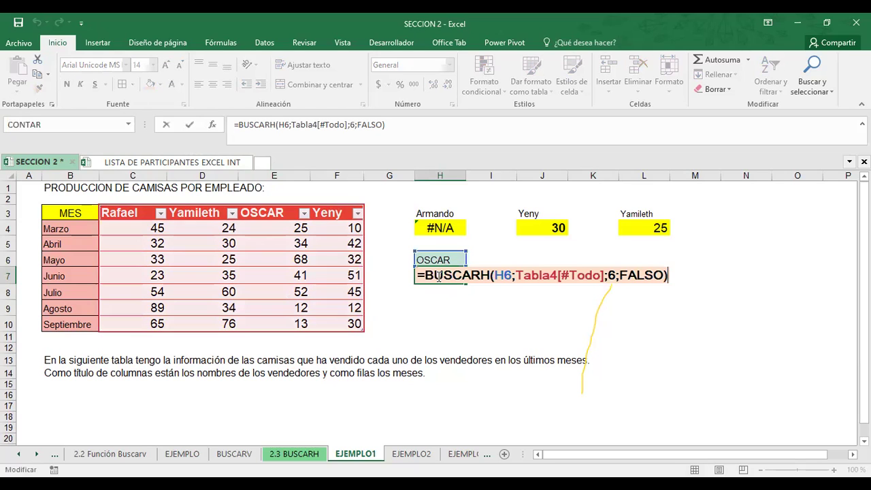
{"action": "left_click", "coordinate": [643, 274]}
{"action": "left_click", "coordinate": [645, 292]}
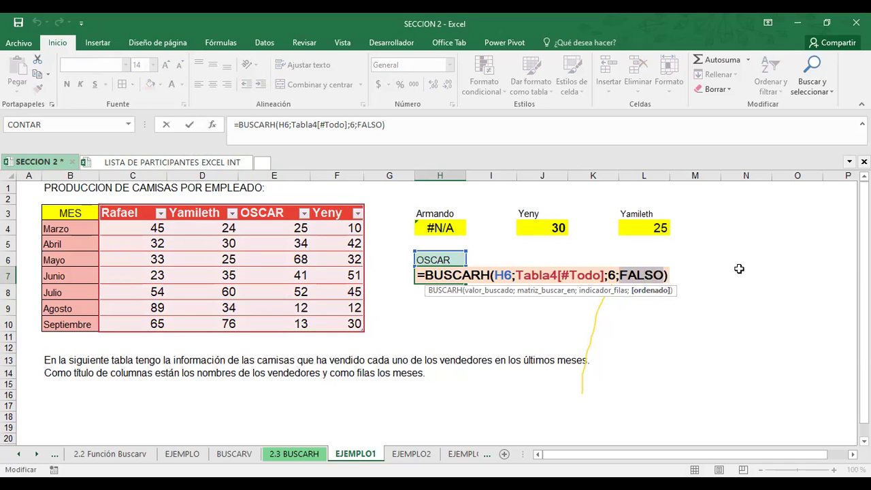
{"action": "key", "text": "ctrl+Return"}
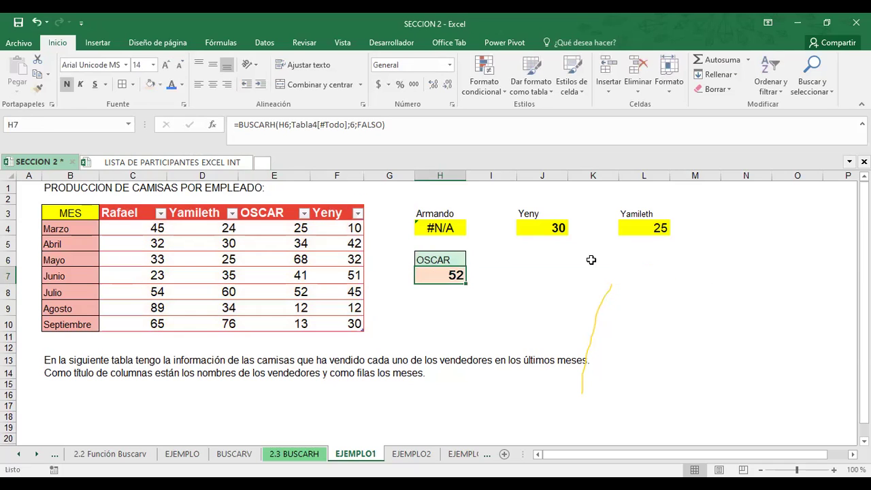
{"action": "left_click", "coordinate": [443, 261]}
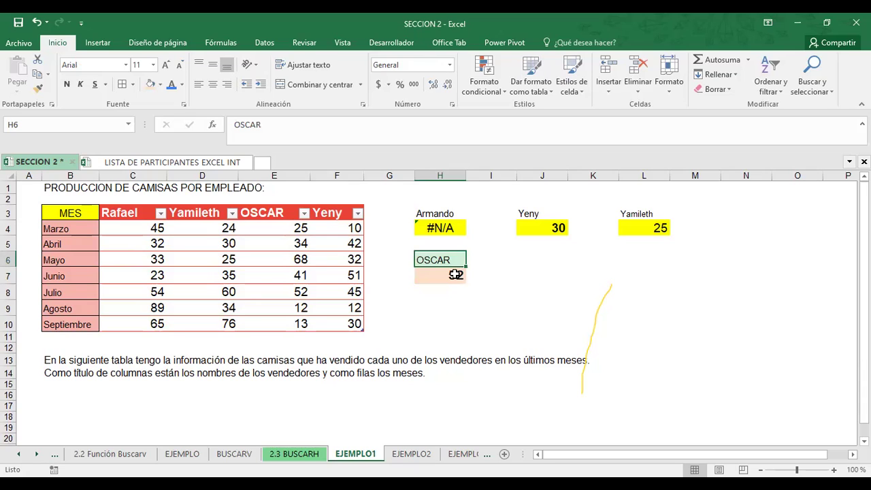
{"action": "left_click", "coordinate": [453, 279]}
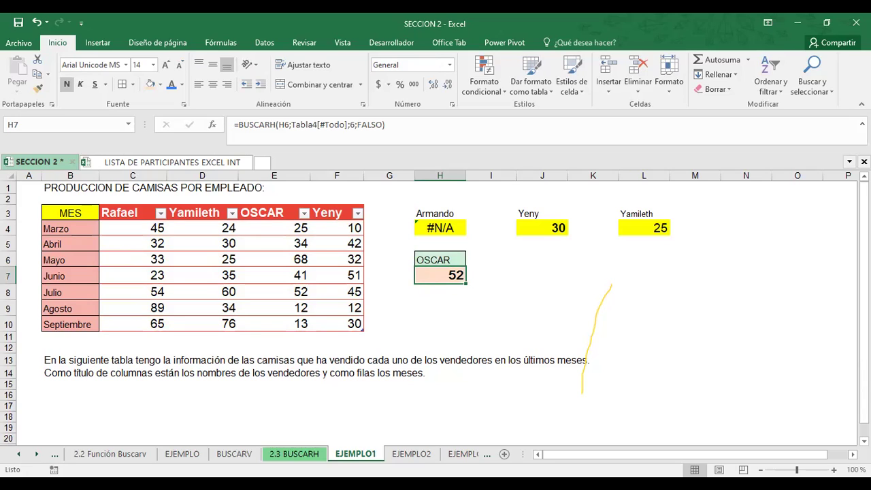
- Begin a new =BUSCARH( formula in cell I7
{"action": "key", "text": "alt+Tab"}
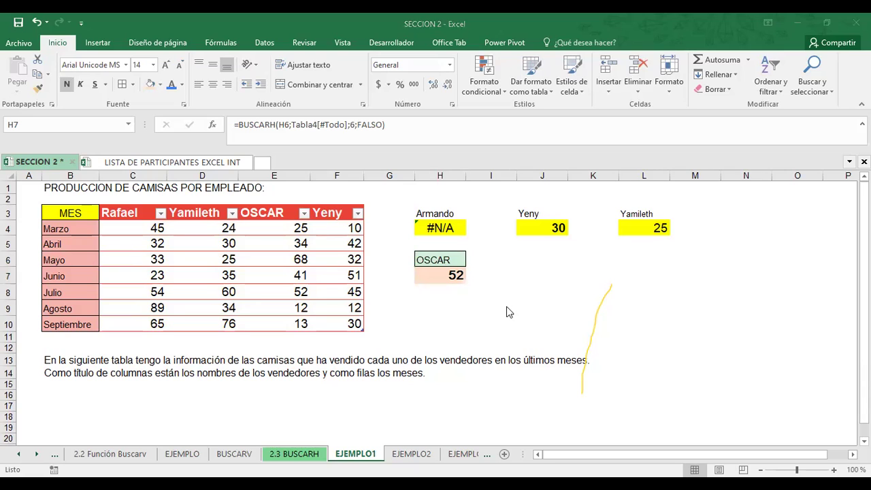
{"action": "left_click", "coordinate": [490, 274]}
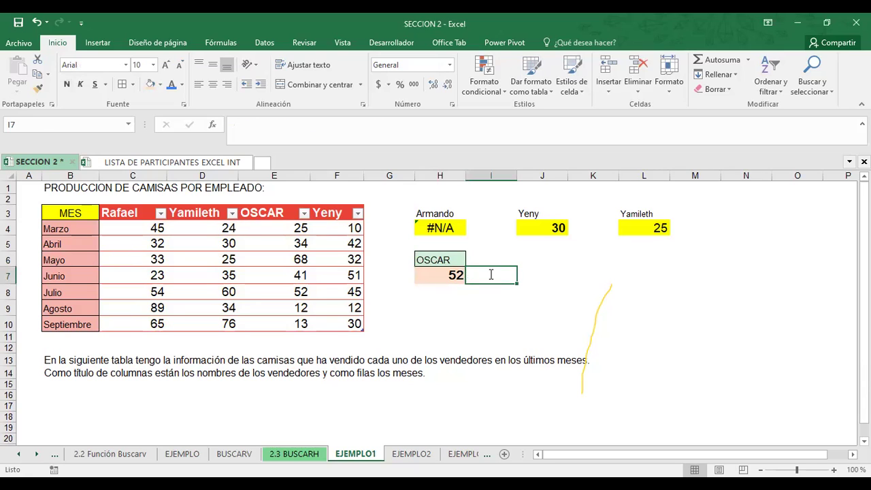
{"action": "type", "text": "="}
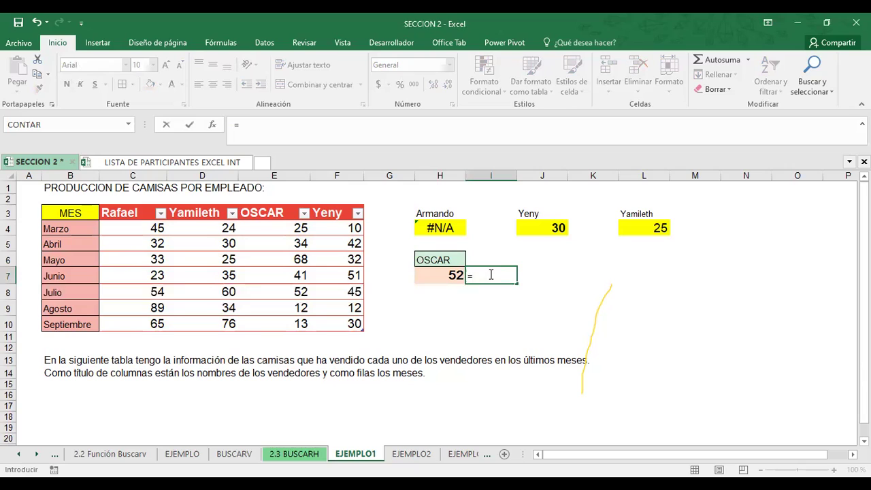
{"action": "type", "text": "BUSCAR"}
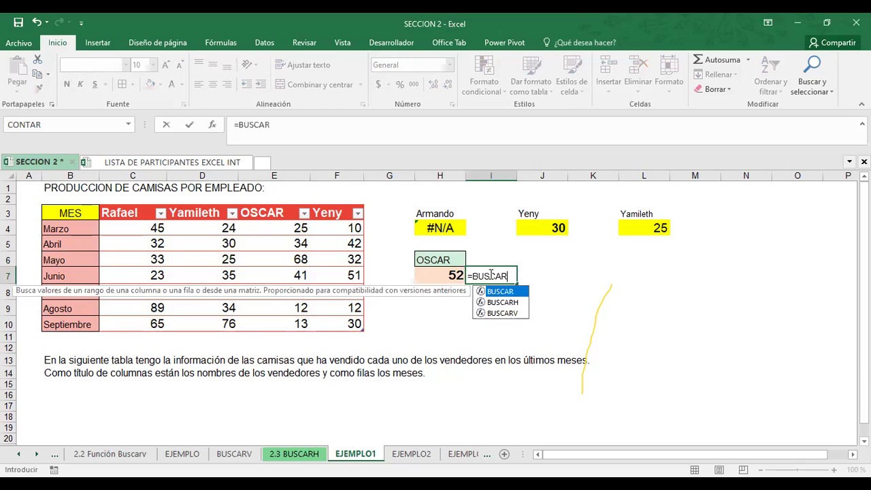
{"action": "type", "text": "H("}
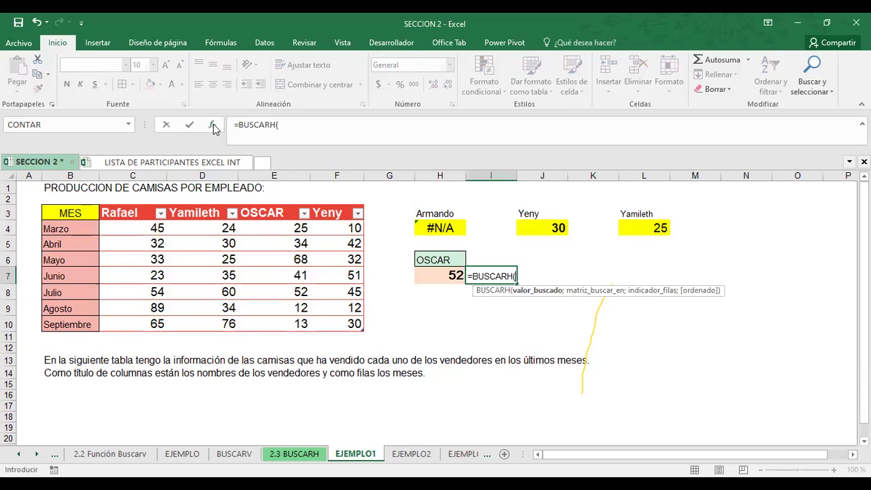
- Open the BUSCARH Function Arguments helper, then discard the unfinished I7 entry
{"action": "left_click", "coordinate": [213, 128]}
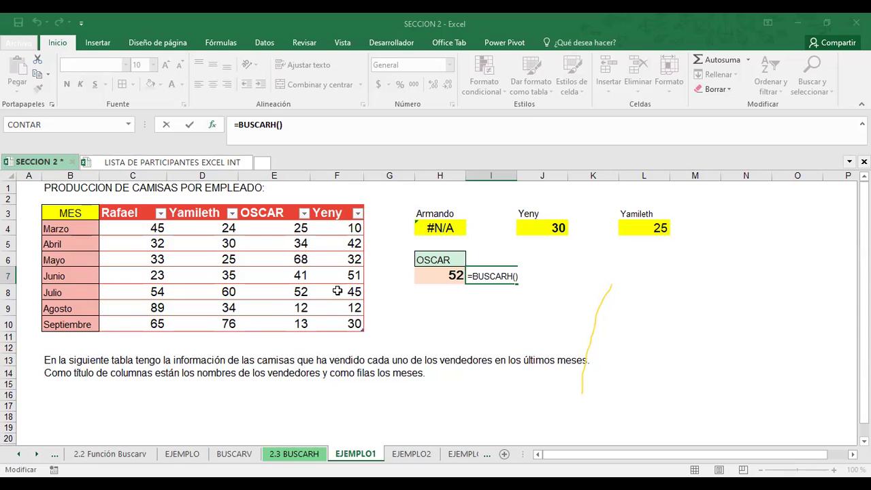
{"action": "key", "text": "Escape"}
{"action": "left_click", "coordinate": [446, 272]}
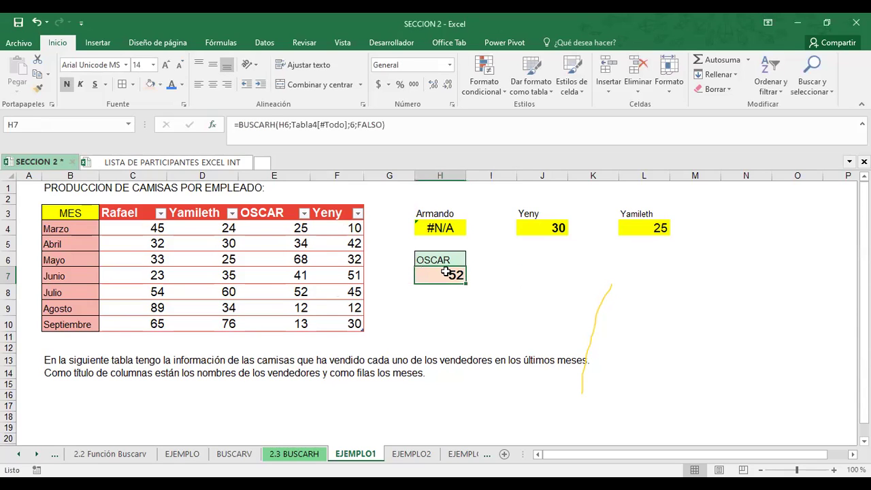
- Switch H7's match type from FALSO to VERDADERO, turning its result into #N/A
{"action": "left_click", "coordinate": [383, 126]}
{"action": "key", "text": "BackSpace"}
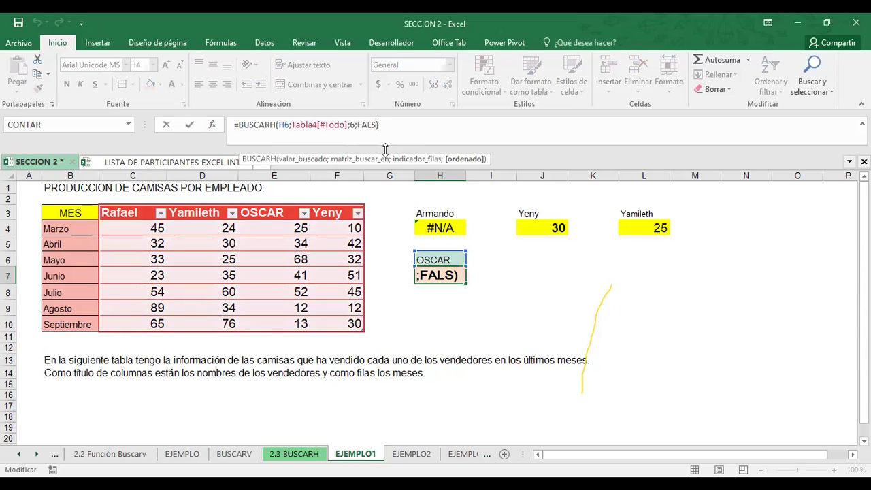
{"action": "key", "text": "BackSpace"}
{"action": "key", "text": "BackSpace"}
{"action": "key", "text": "BackSpace"}
{"action": "key", "text": "BackSpace"}
{"action": "type", "text": "VERDADERO"}
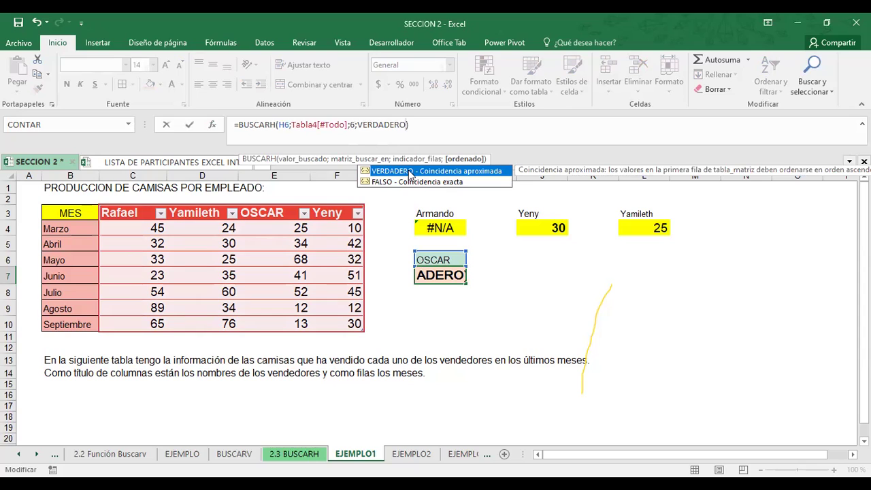
{"action": "left_click", "coordinate": [527, 282]}
{"action": "left_click", "coordinate": [450, 277]}
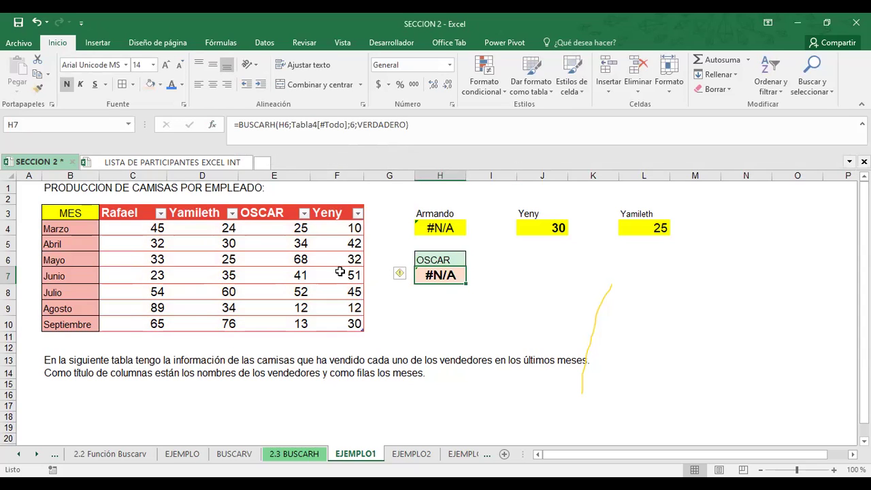
- Select the Yeny figures in F4:F10 and the Marzo row to compare against the lookup
{"action": "left_click_drag", "start_coordinate": [333, 228], "coordinate": [337, 322]}
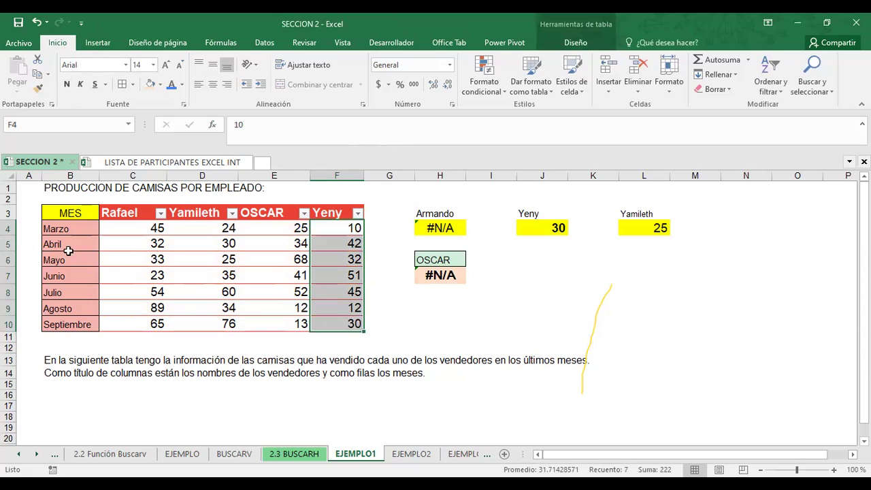
{"action": "left_click", "coordinate": [9, 224]}
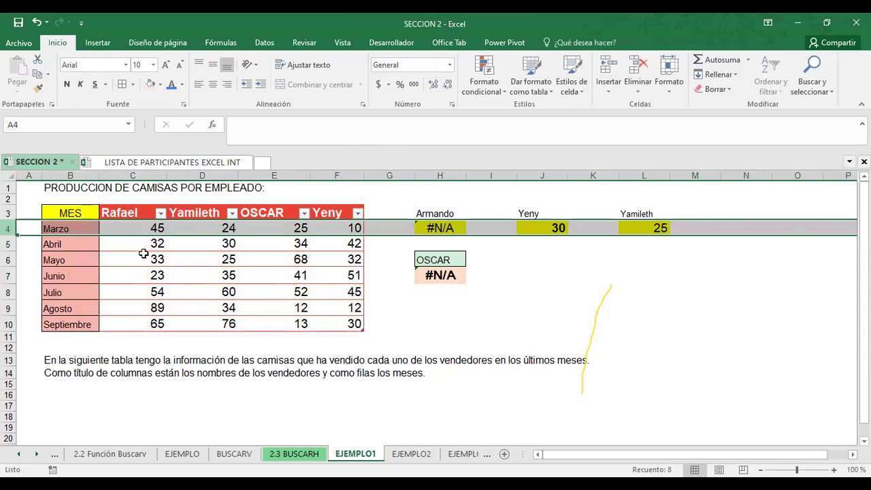
{"action": "left_click", "coordinate": [439, 307]}
{"action": "left_click", "coordinate": [442, 260]}
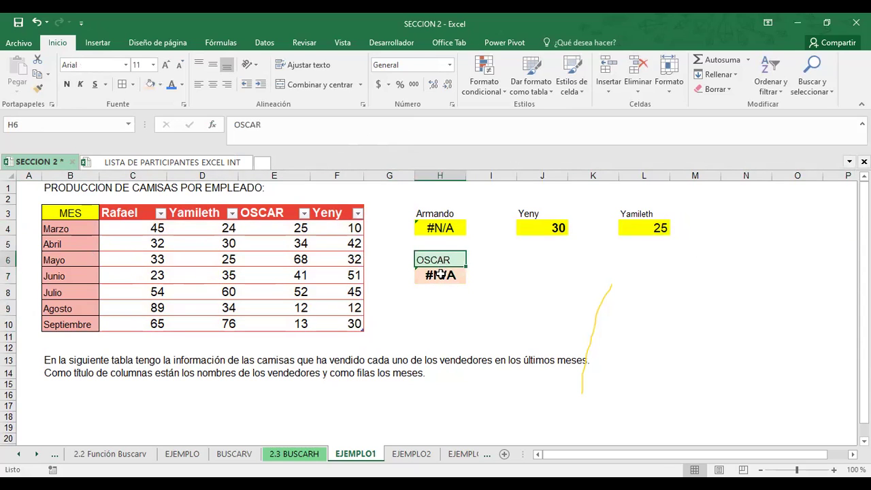
{"action": "left_click", "coordinate": [440, 275]}
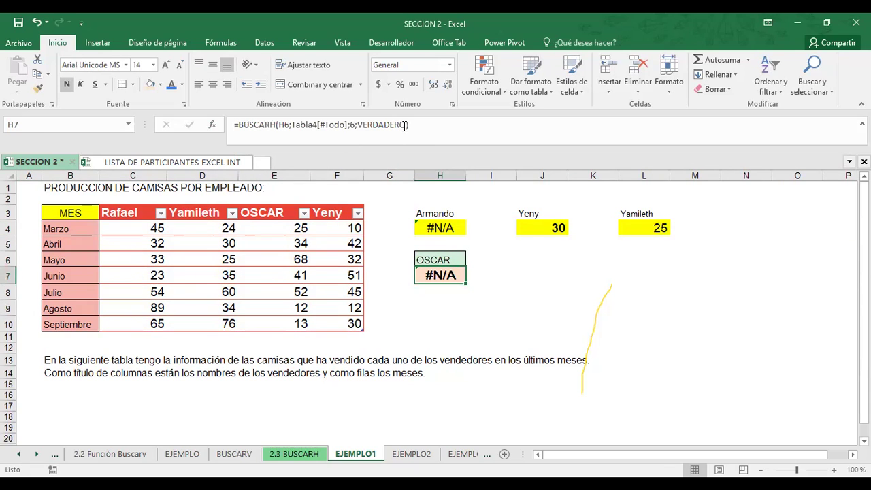
- Put FALSO back as H7's match type so OSCAR's lookup returns 52 again
{"action": "left_click", "coordinate": [404, 126]}
{"action": "key", "text": "BackSpace"}
{"action": "key", "text": "BackSpace"}
{"action": "key", "text": "BackSpace"}
{"action": "key", "text": "BackSpace"}
{"action": "key", "text": "BackSpace"}
{"action": "key", "text": "BackSpace"}
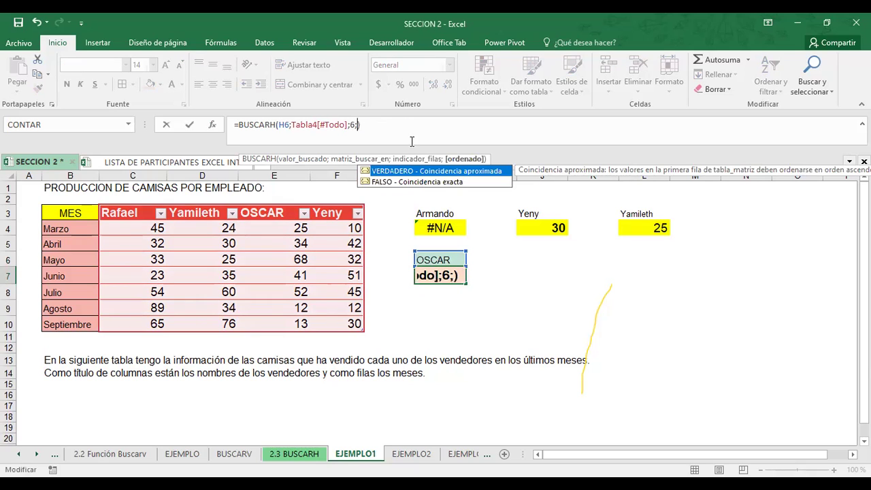
{"action": "type", "text": "FALSO"}
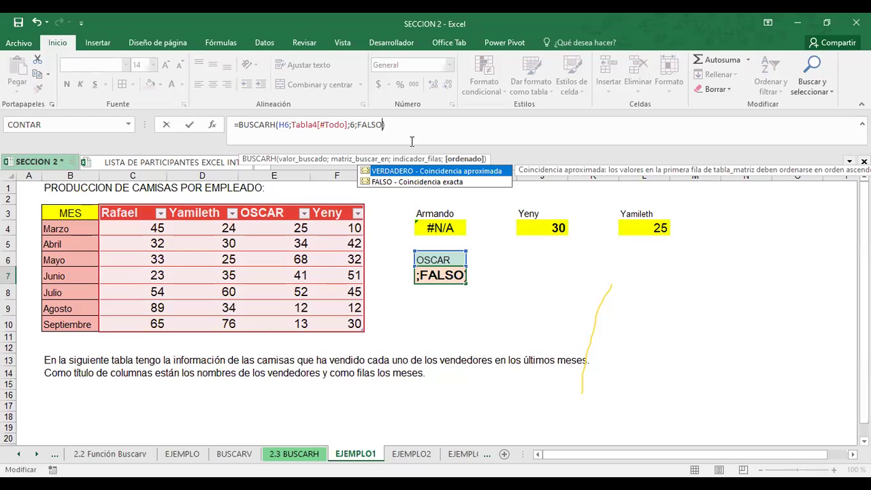
{"action": "key", "text": "Return"}
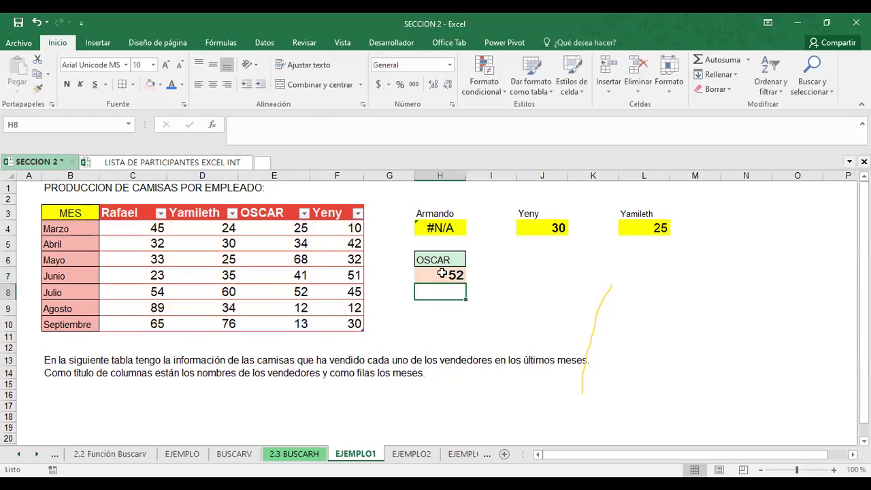
{"action": "left_click", "coordinate": [441, 273]}
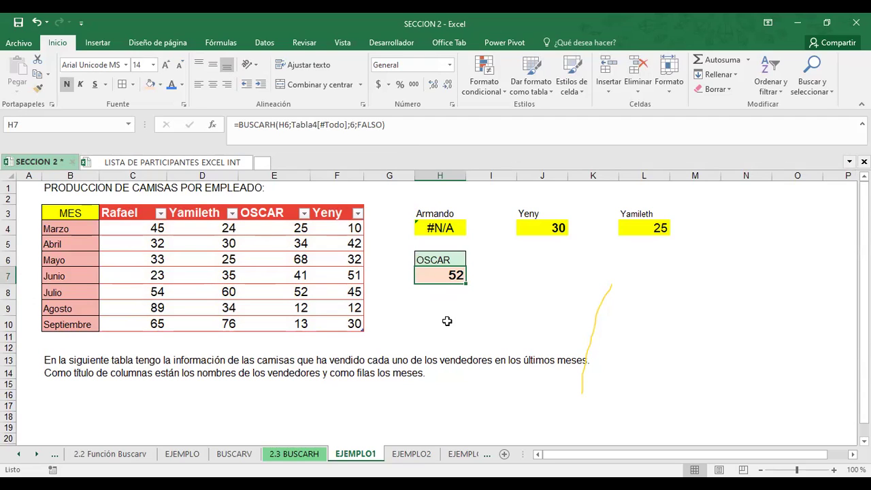
{"action": "left_click", "coordinate": [540, 228]}
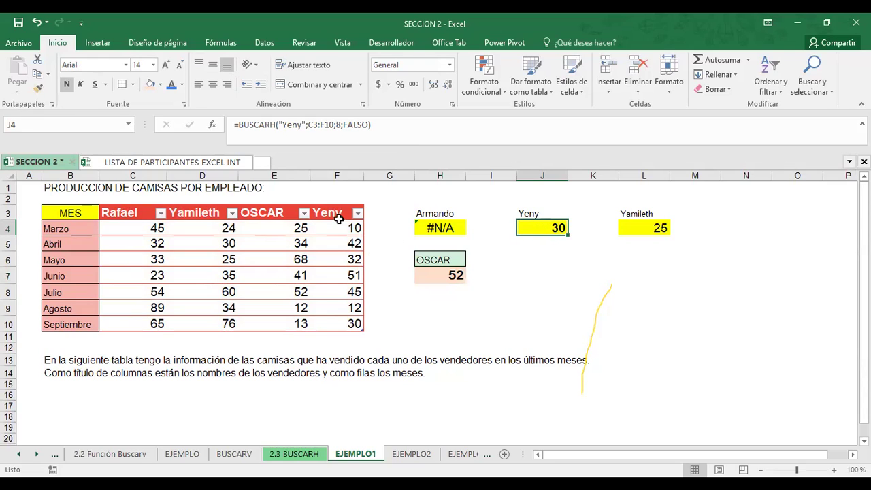
- Revert H7's last argument from FALSO to VERDADERO, making the OSCAR lookup show #N/A
{"action": "left_click", "coordinate": [355, 292]}
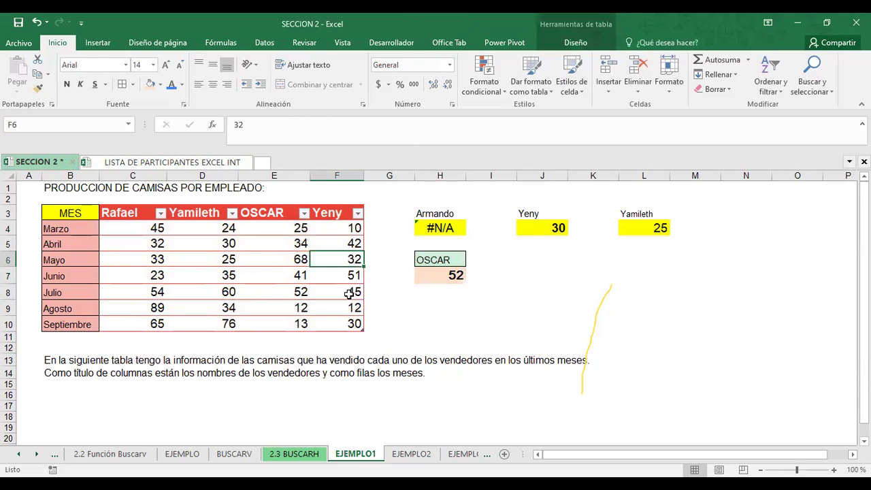
{"action": "left_click", "coordinate": [451, 275]}
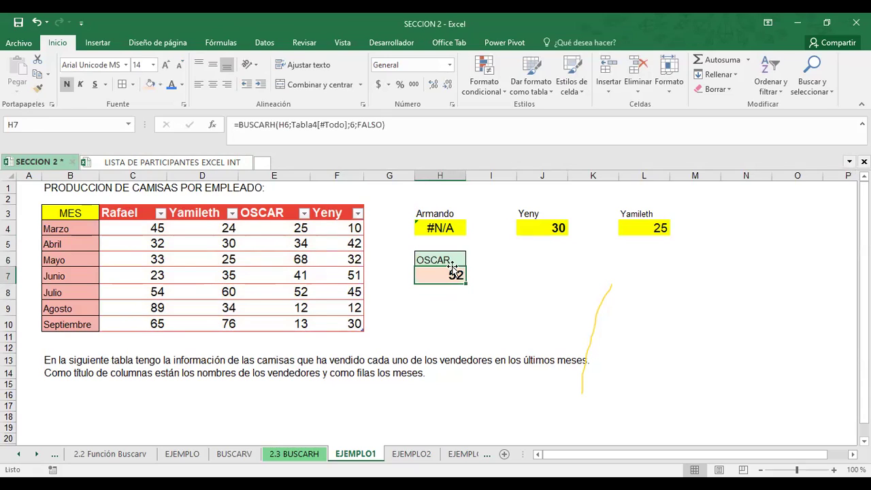
{"action": "left_click", "coordinate": [384, 128]}
{"action": "key", "text": "BackSpace"}
{"action": "key", "text": "BackSpace"}
{"action": "key", "text": "BackSpace"}
{"action": "key", "text": "BackSpace"}
{"action": "key", "text": "BackSpace"}
{"action": "type", "text": "VERDADERO"}
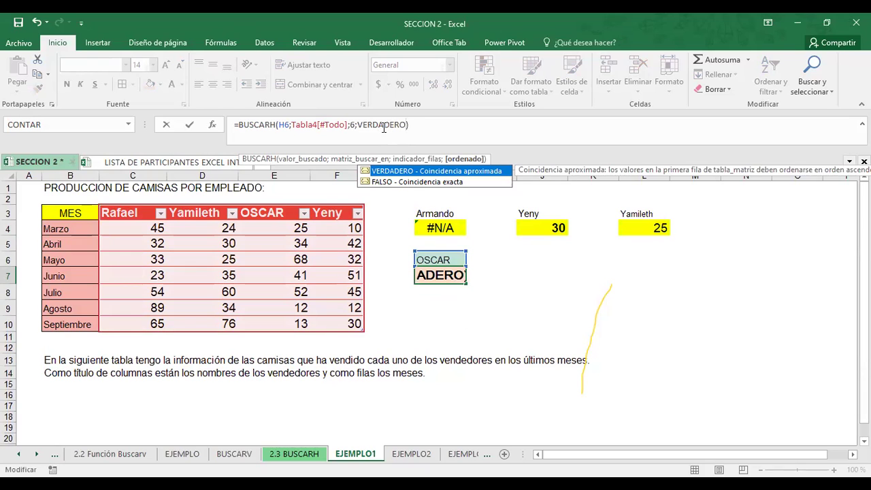
{"action": "key", "text": "Return"}
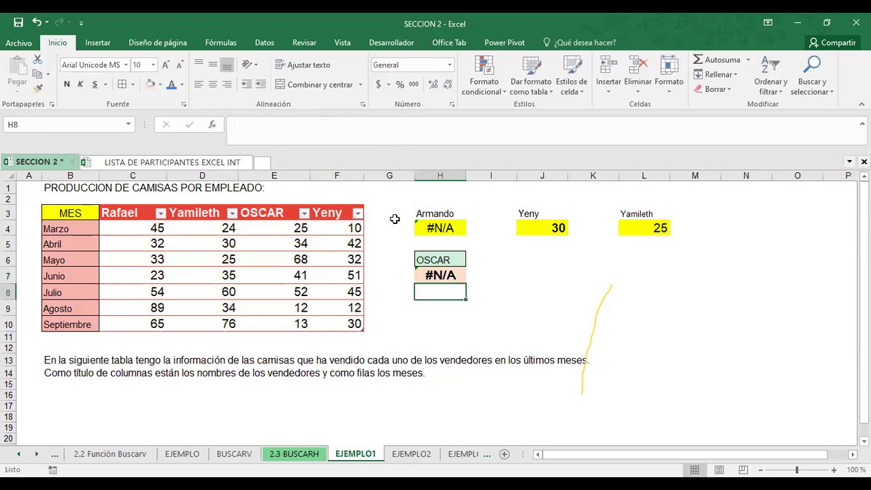
{"action": "left_click", "coordinate": [444, 275]}
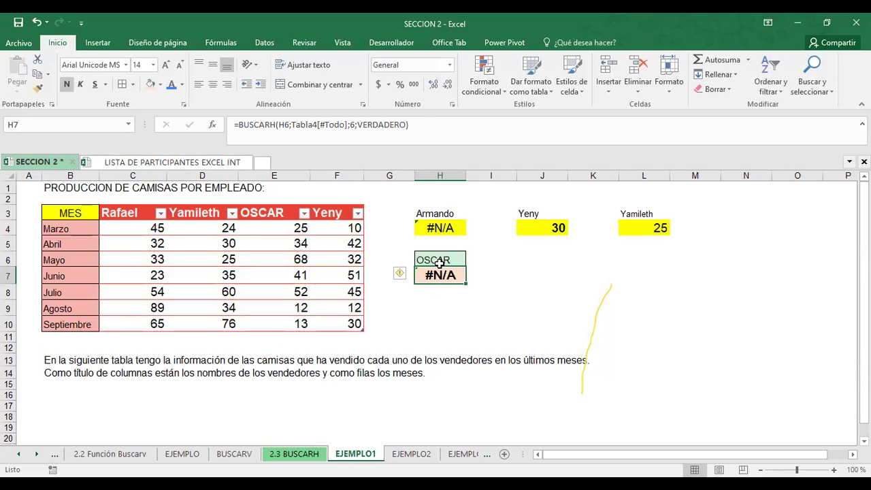
{"action": "left_click", "coordinate": [275, 294]}
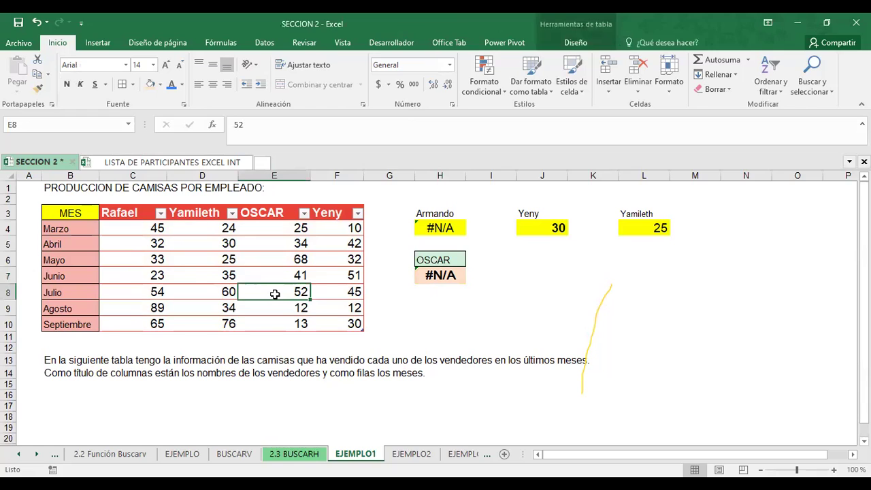
- Change E8's Julio value to 40, then 15, then 100, and highlight VERDADERO in H7's formula
{"action": "type", "text": "40"}
{"action": "key", "text": "Return"}
{"action": "left_click", "coordinate": [454, 274]}
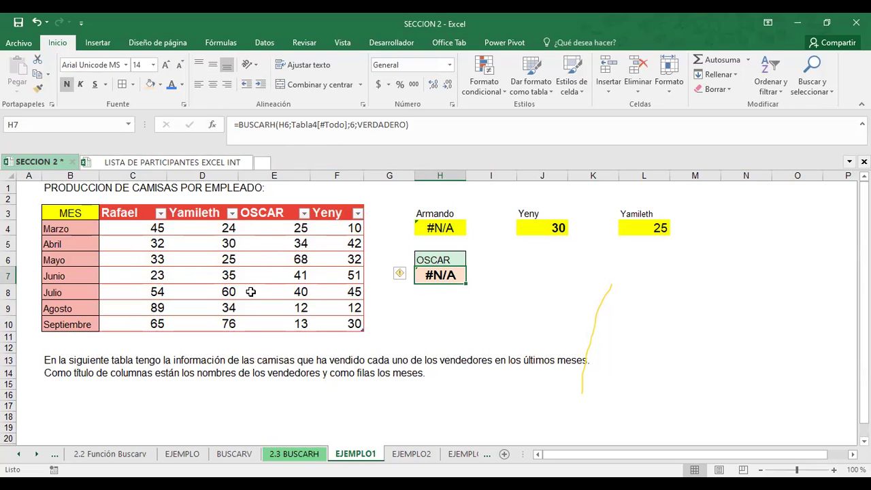
{"action": "left_click", "coordinate": [297, 293]}
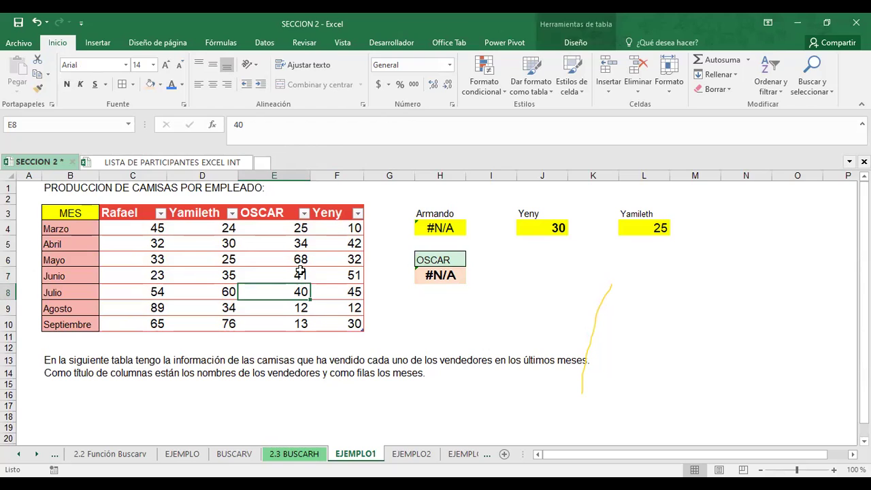
{"action": "type", "text": "15"}
{"action": "key", "text": "Return"}
{"action": "left_click", "coordinate": [292, 293]}
{"action": "type", "text": "100"}
{"action": "key", "text": "Return"}
{"action": "left_click", "coordinate": [293, 292]}
{"action": "left_click", "coordinate": [443, 279]}
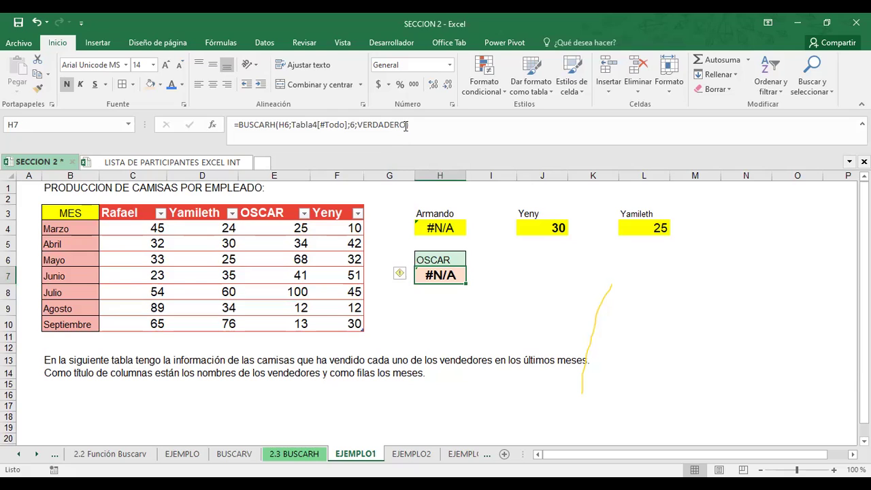
{"action": "left_click_drag", "start_coordinate": [407, 126], "coordinate": [358, 125]}
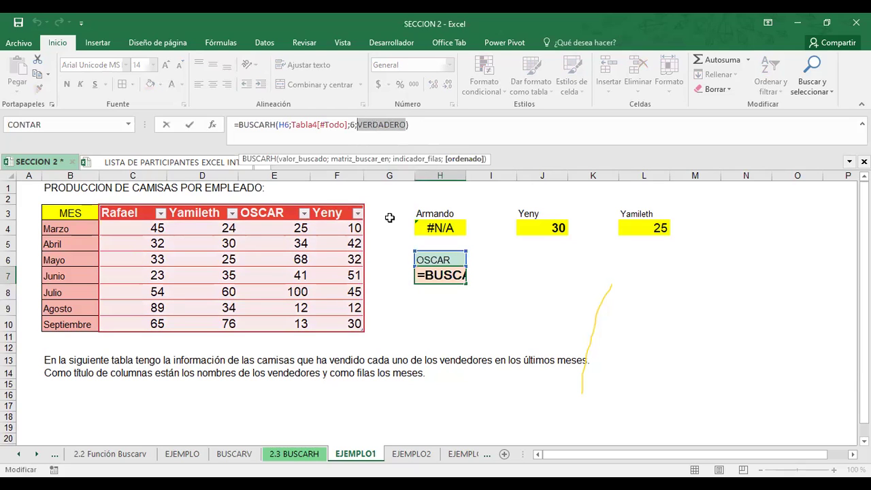
- Replace VERDADERO with FALSO in H7 so the OSCAR lookup returns 100
{"action": "type", "text": "FALSO"}
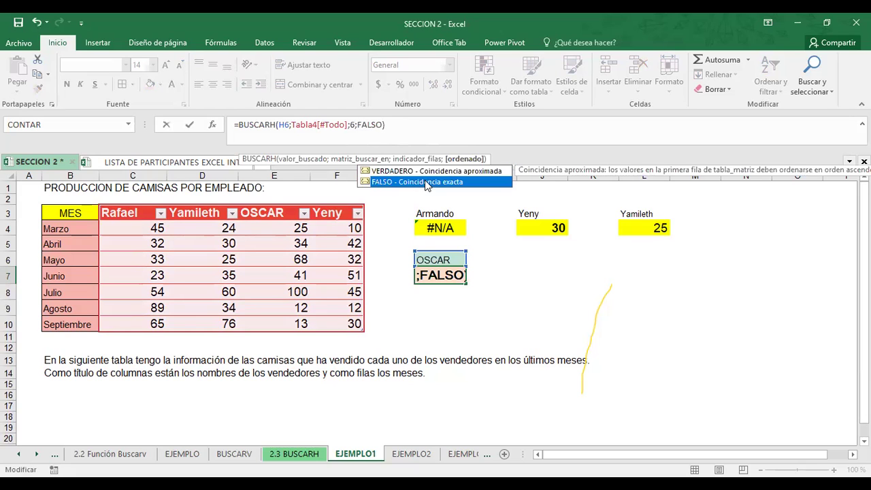
{"action": "key", "text": "Return"}
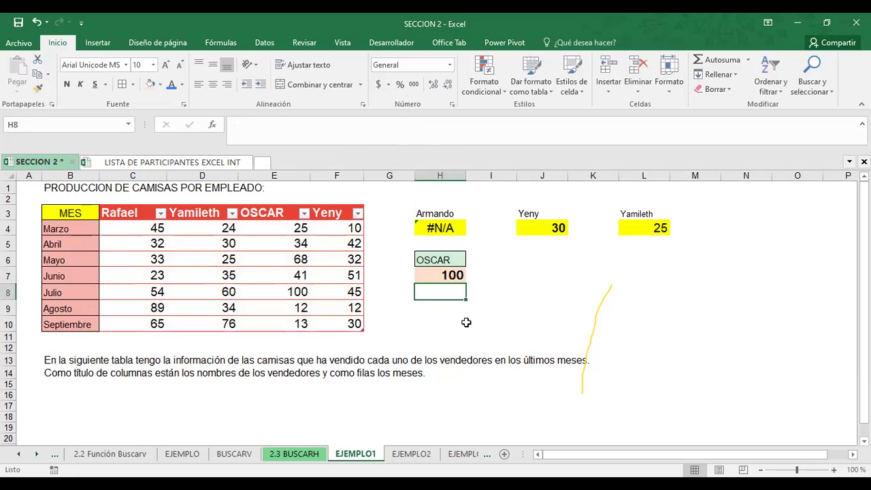
{"action": "left_click", "coordinate": [434, 277]}
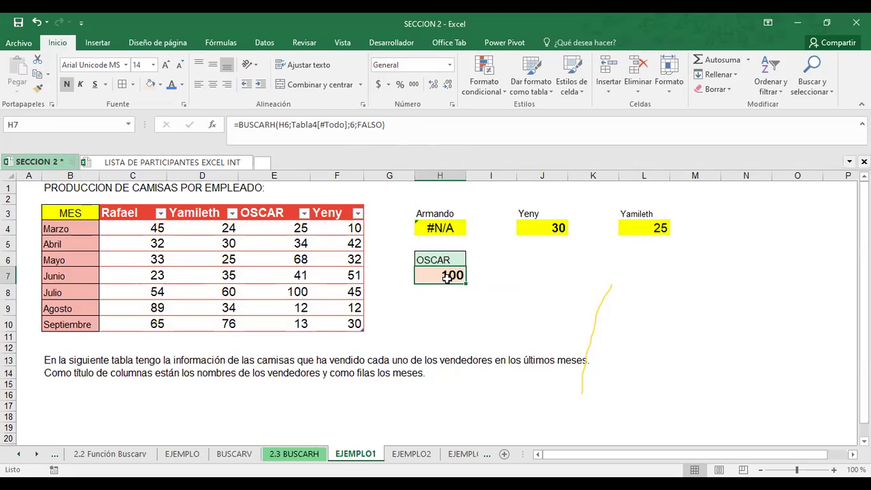
{"action": "double_click", "coordinate": [447, 277]}
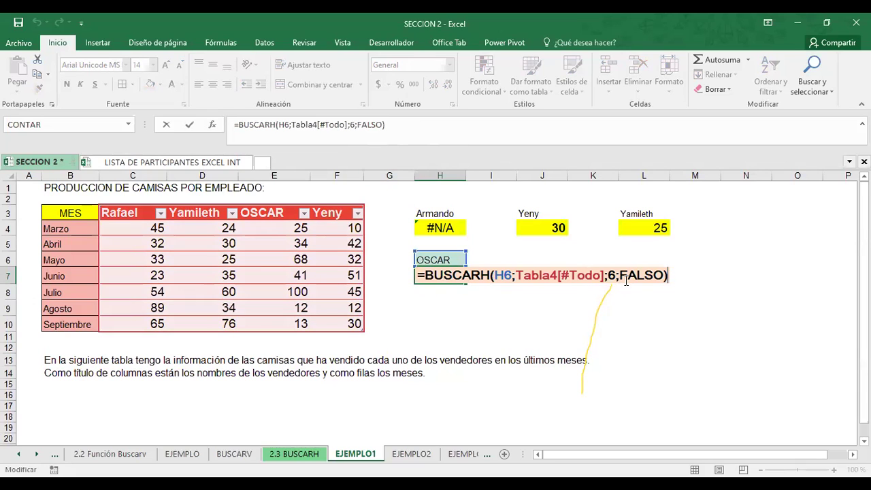
{"action": "left_click", "coordinate": [629, 275]}
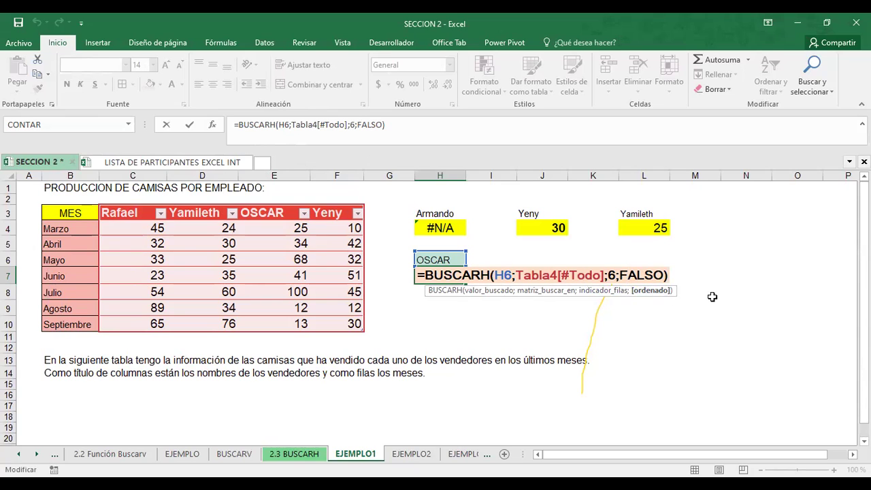
{"action": "left_click", "coordinate": [759, 287]}
{"action": "left_click", "coordinate": [444, 261]}
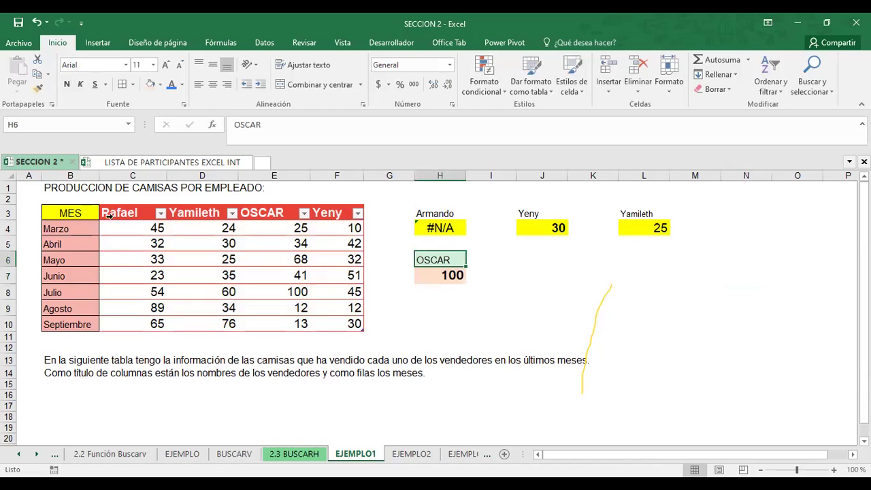
{"action": "left_click_drag", "start_coordinate": [114, 213], "coordinate": [337, 212]}
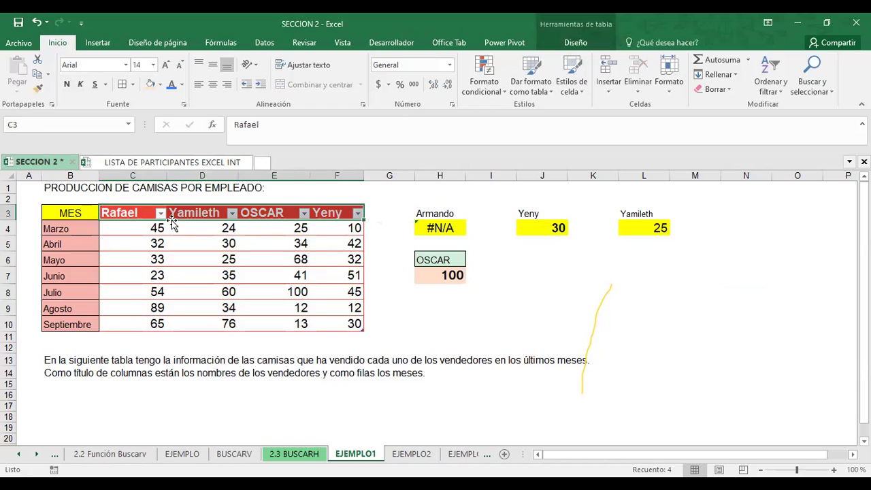
{"action": "left_click", "coordinate": [443, 260]}
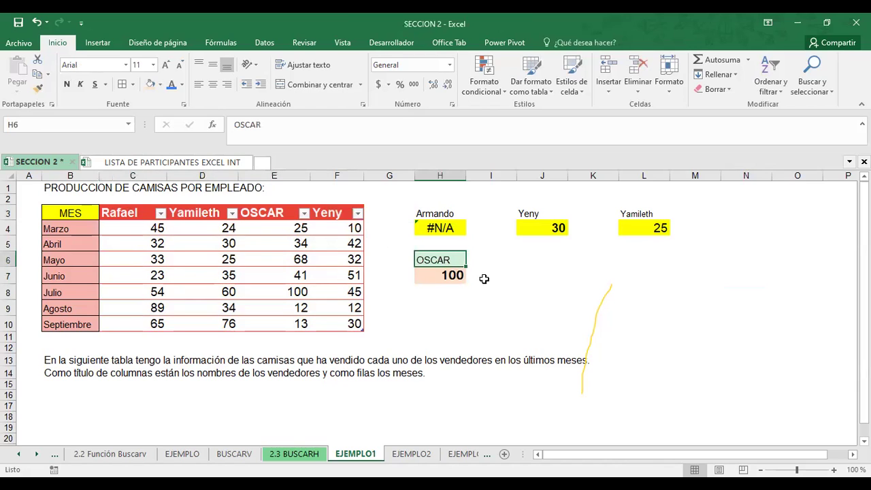
{"action": "left_click", "coordinate": [531, 273]}
- Open H7's lookup formula and highlight its row-index argument 6
{"action": "left_click", "coordinate": [442, 276]}
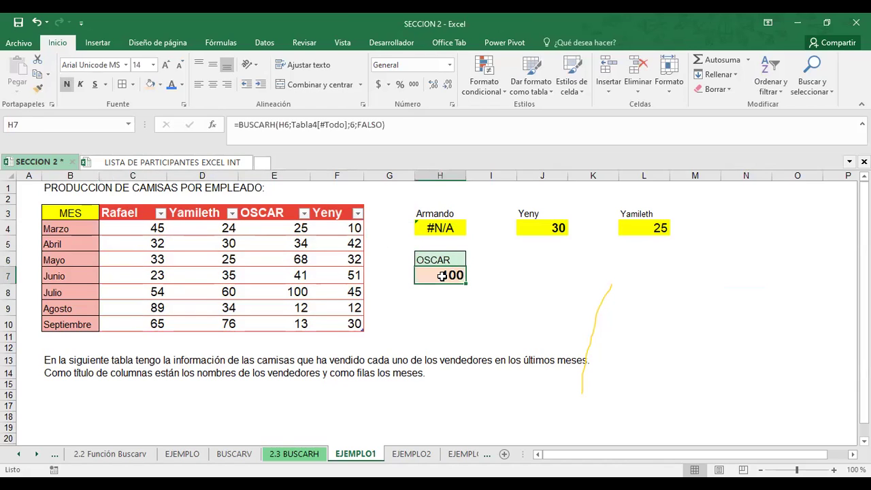
{"action": "double_click", "coordinate": [442, 276]}
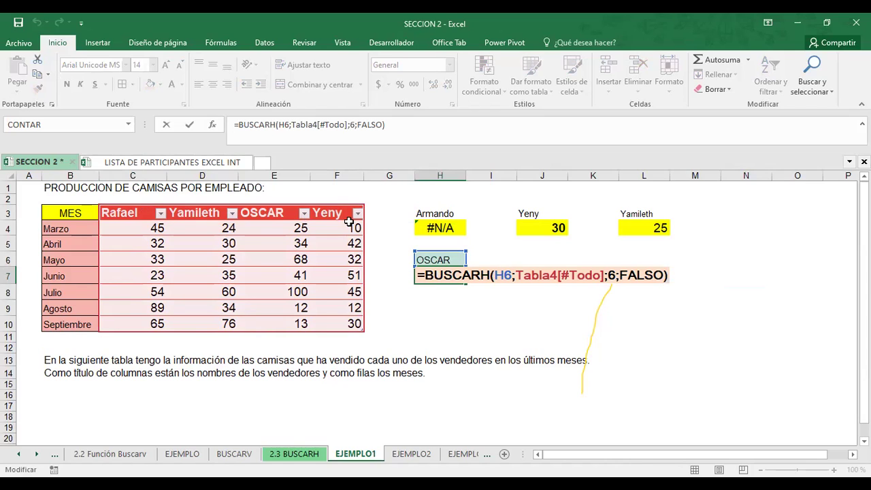
{"action": "double_click", "coordinate": [612, 275]}
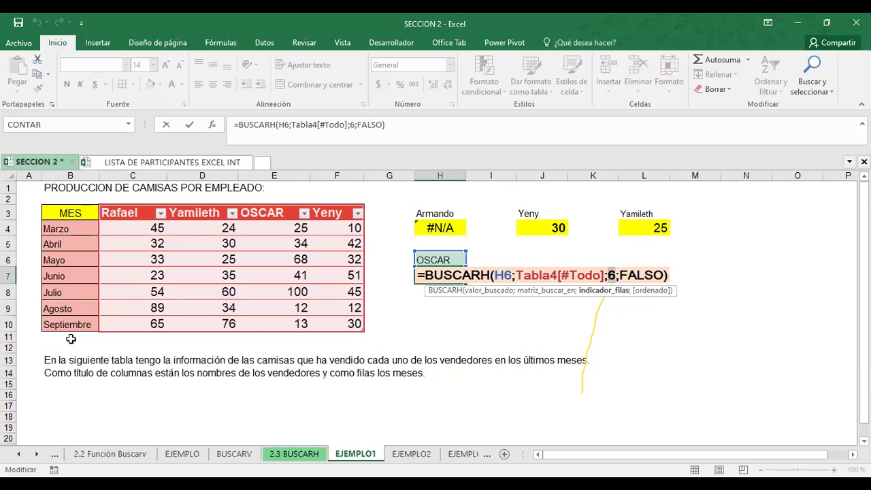
- Label B11 as TOTAL and select the monthly figures C4:F10
{"action": "left_click", "coordinate": [65, 337]}
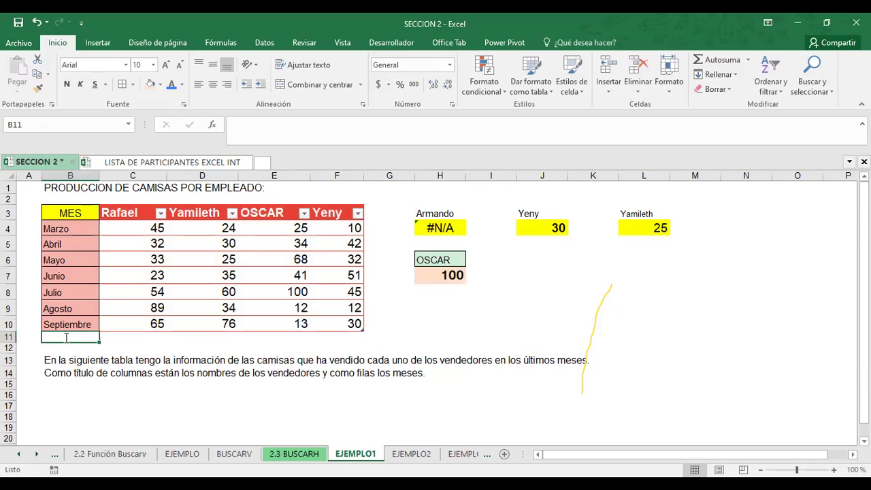
{"action": "type", "text": "TOTAL"}
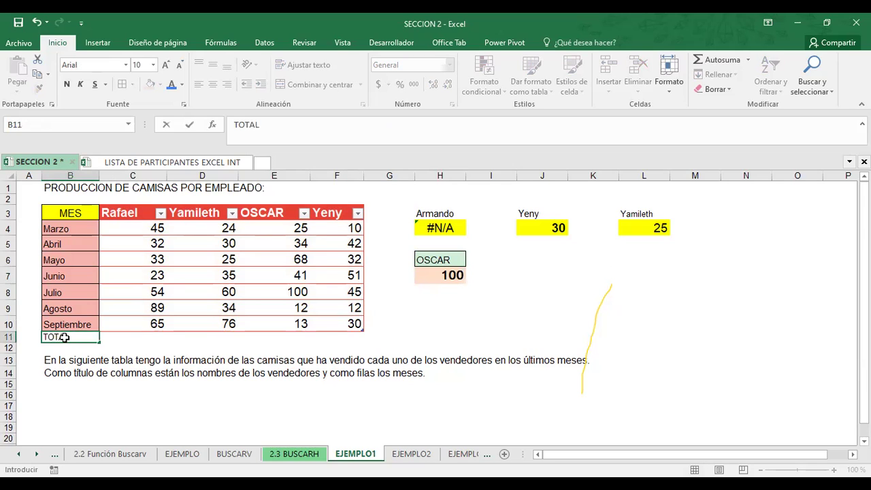
{"action": "key", "text": "Return"}
{"action": "left_click", "coordinate": [149, 348]}
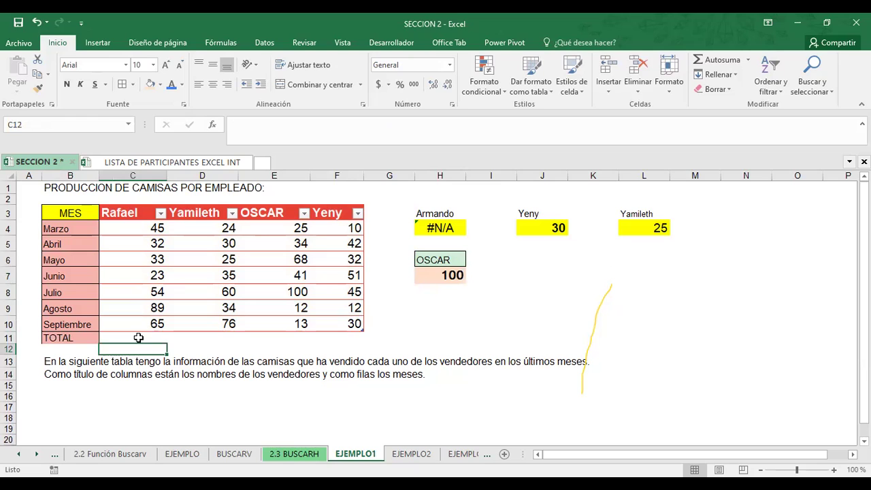
{"action": "mouse_move", "coordinate": [125, 231]}
{"action": "left_mouse_down"}
{"action": "mouse_move", "coordinate": [344, 328]}
{"action": "mouse_move", "coordinate": [344, 338]}
{"action": "left_mouse_up"}
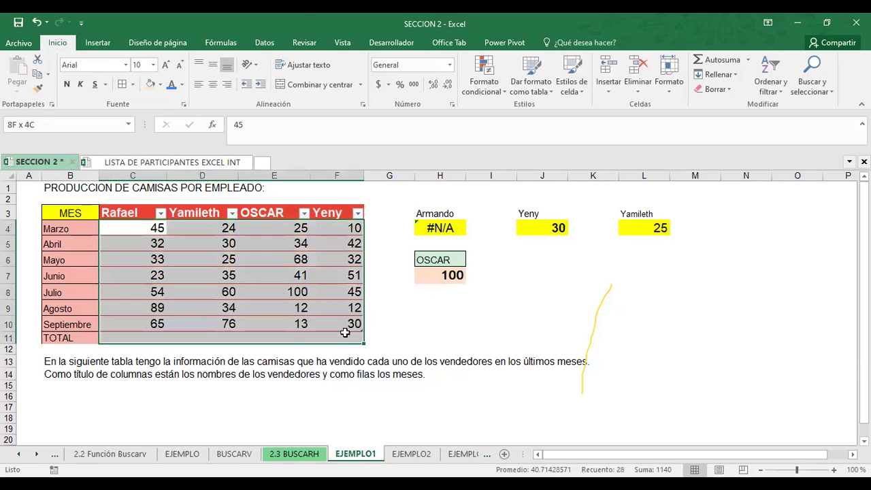
- AutoSum the seller columns into row 11, giving totals 341, 284, 293 and 222
{"action": "left_click", "coordinate": [710, 58]}
{"action": "left_click", "coordinate": [526, 306]}
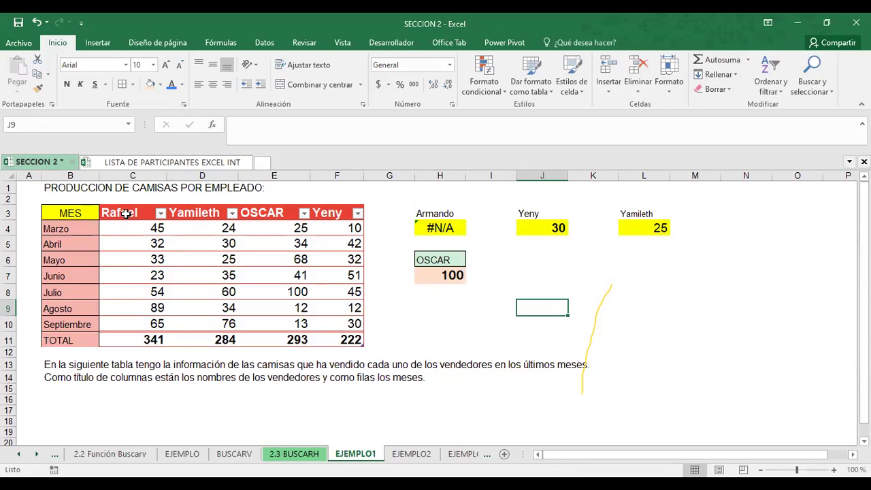
{"action": "left_click_drag", "start_coordinate": [126, 213], "coordinate": [320, 213]}
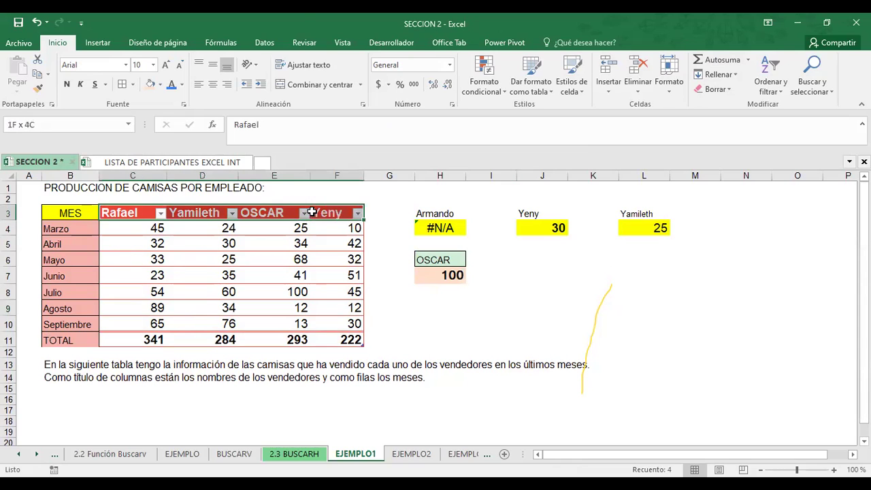
{"action": "left_click", "coordinate": [469, 321]}
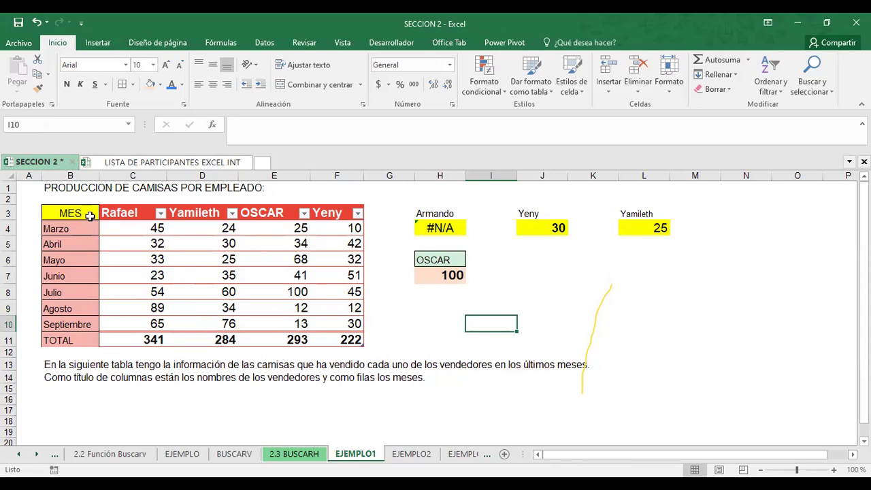
- Review the month labels down to TOTAL and inspect C11's SUMA formula
{"action": "left_click", "coordinate": [68, 214]}
{"action": "left_click", "coordinate": [74, 228]}
{"action": "left_click", "coordinate": [74, 245]}
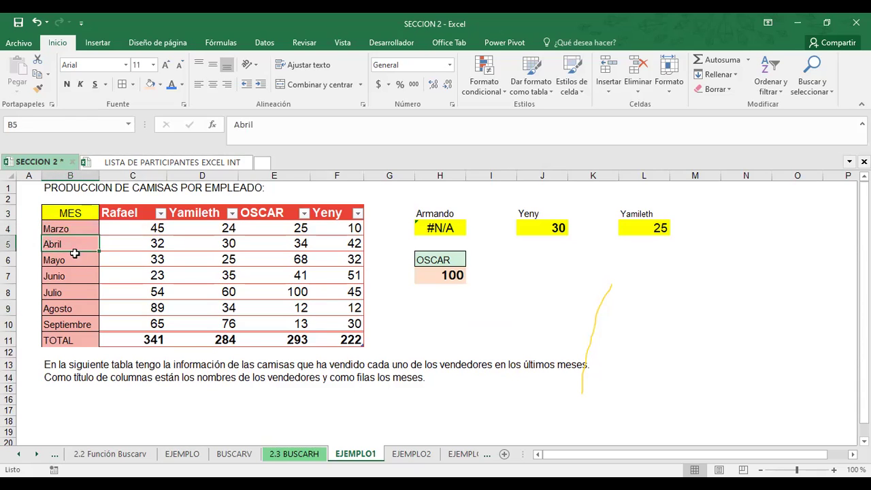
{"action": "left_click", "coordinate": [78, 260]}
{"action": "left_click", "coordinate": [79, 277]}
{"action": "left_click", "coordinate": [78, 291]}
{"action": "left_click", "coordinate": [74, 308]}
{"action": "left_click", "coordinate": [78, 324]}
{"action": "left_click", "coordinate": [123, 341]}
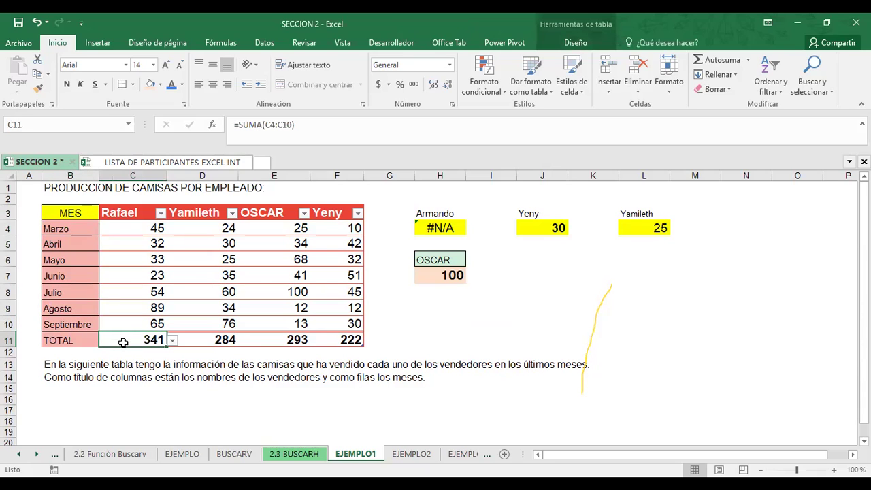
{"action": "left_click", "coordinate": [448, 274]}
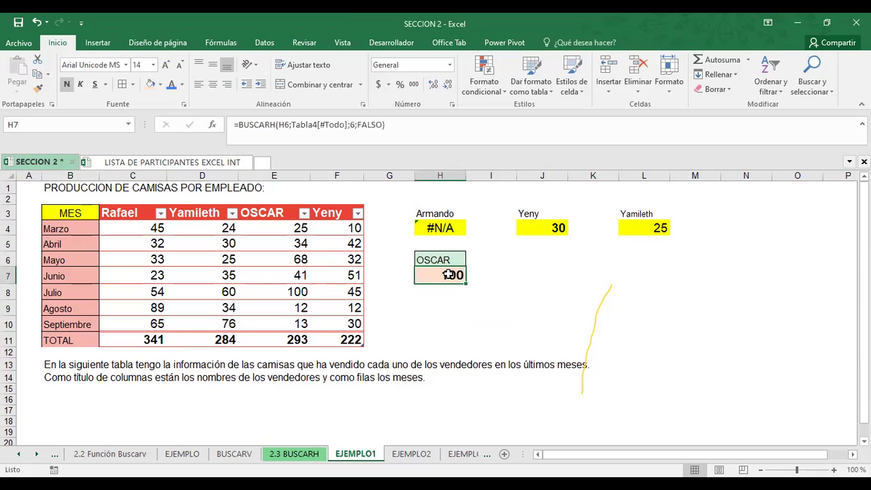
- Change H7's BUSCARH row index from 6 to 9 so it returns the total 293
{"action": "left_click", "coordinate": [354, 125]}
{"action": "key", "text": "BackSpace"}
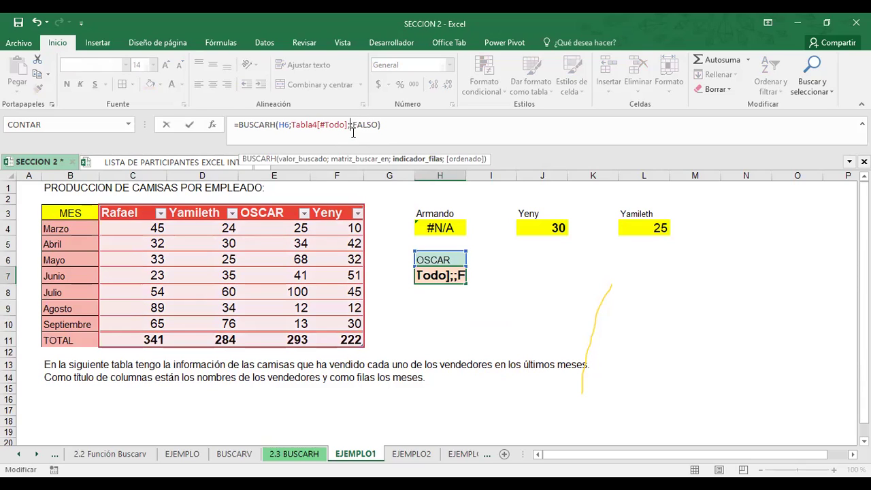
{"action": "type", "text": "9"}
{"action": "key", "text": "Return"}
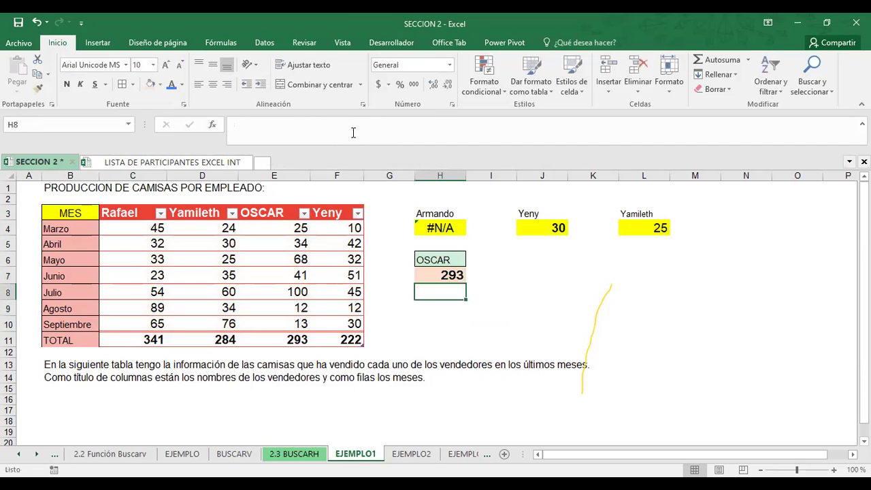
{"action": "left_click", "coordinate": [441, 262]}
- Fill column E from its header down to the total with orange
{"action": "left_click", "coordinate": [264, 211]}
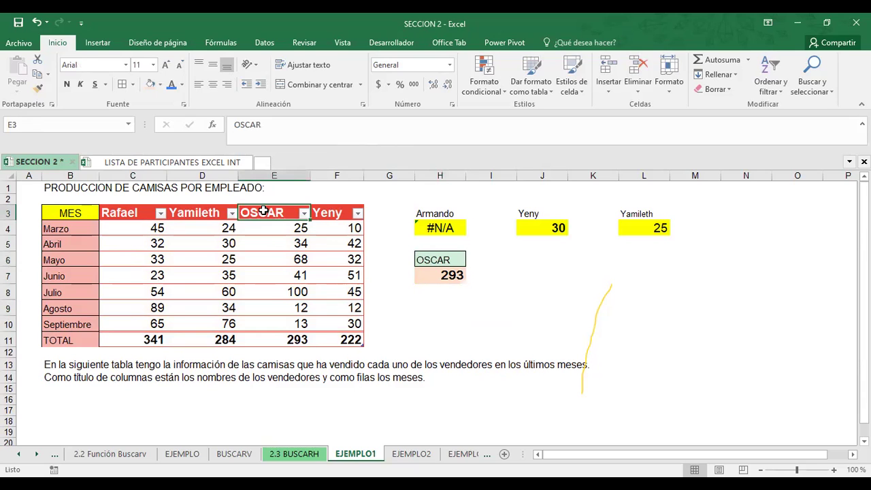
{"action": "left_click_drag", "start_coordinate": [263, 211], "coordinate": [269, 338]}
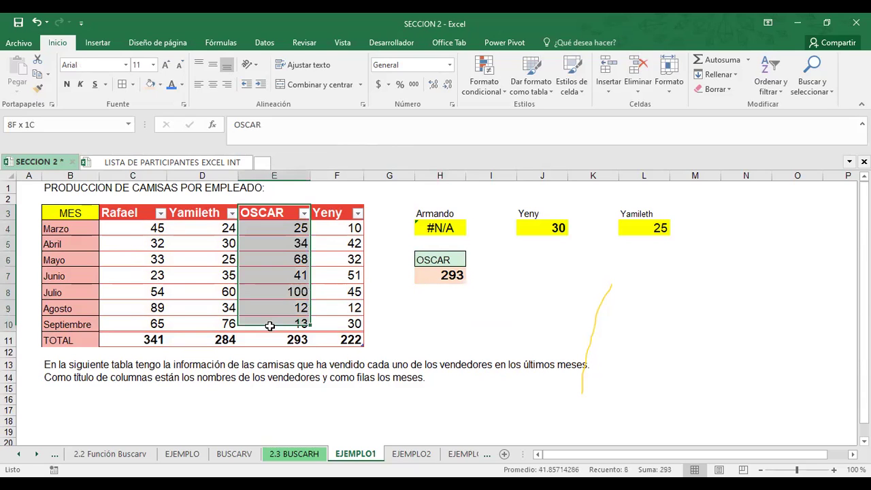
{"action": "left_click", "coordinate": [160, 83]}
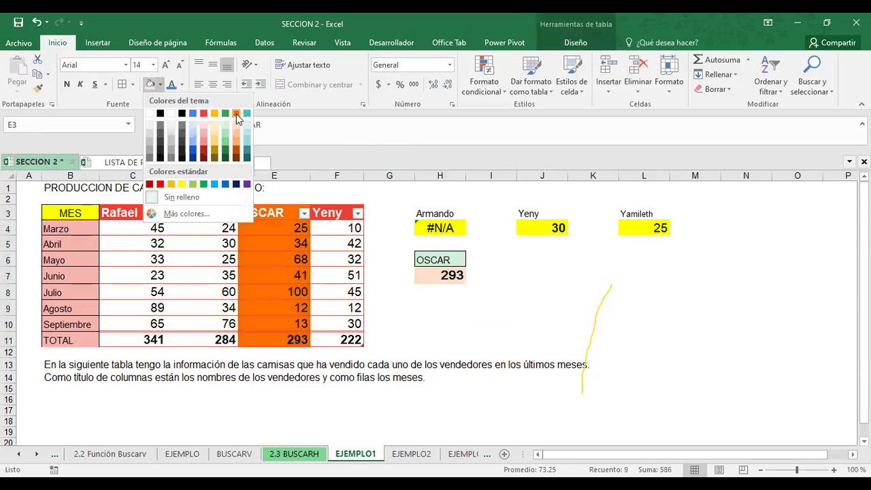
{"action": "left_click", "coordinate": [236, 116]}
{"action": "left_click", "coordinate": [530, 299]}
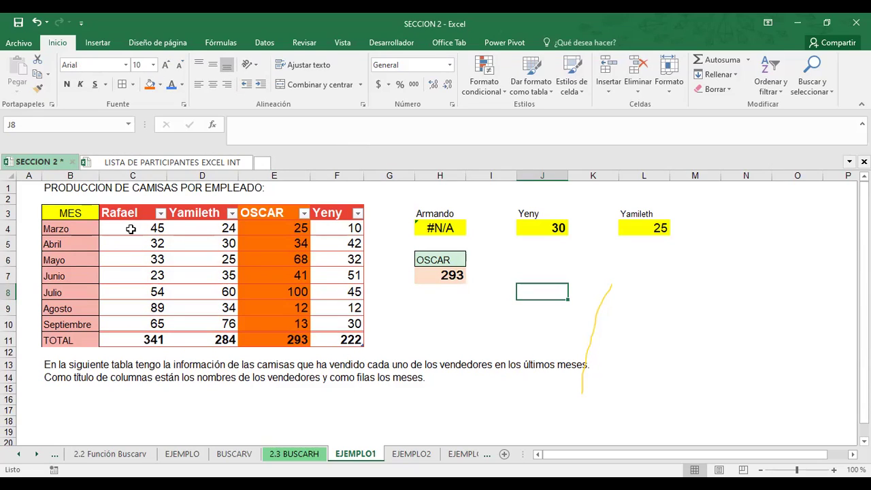
- Give the Rafael column, header to TOTAL, a gold fill
{"action": "left_click_drag", "start_coordinate": [132, 213], "coordinate": [136, 337]}
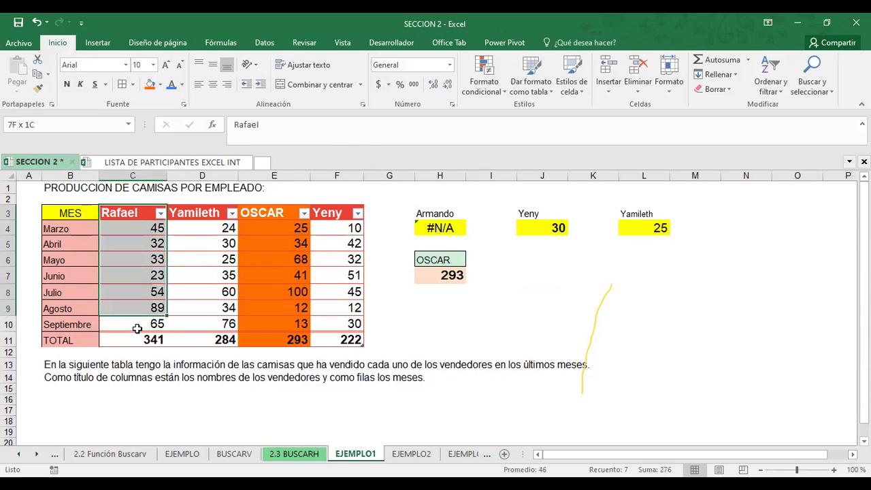
{"action": "left_click", "coordinate": [160, 84]}
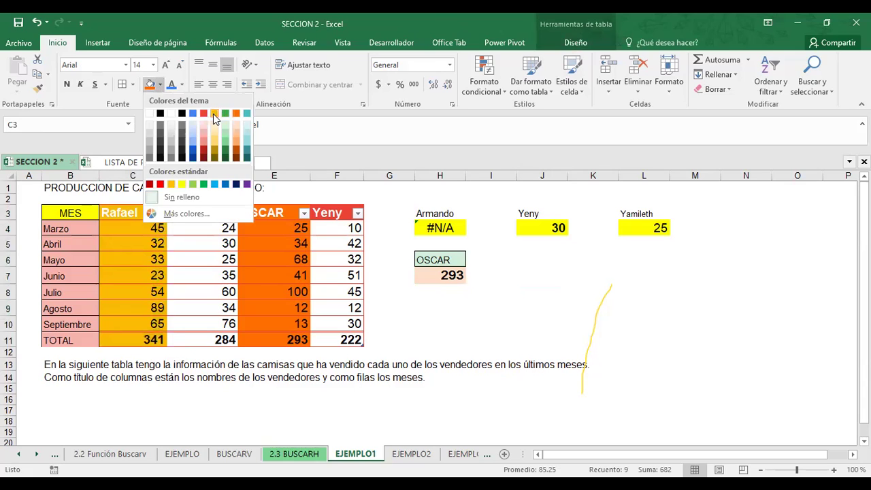
{"action": "left_click", "coordinate": [213, 113]}
{"action": "left_click", "coordinate": [447, 260]}
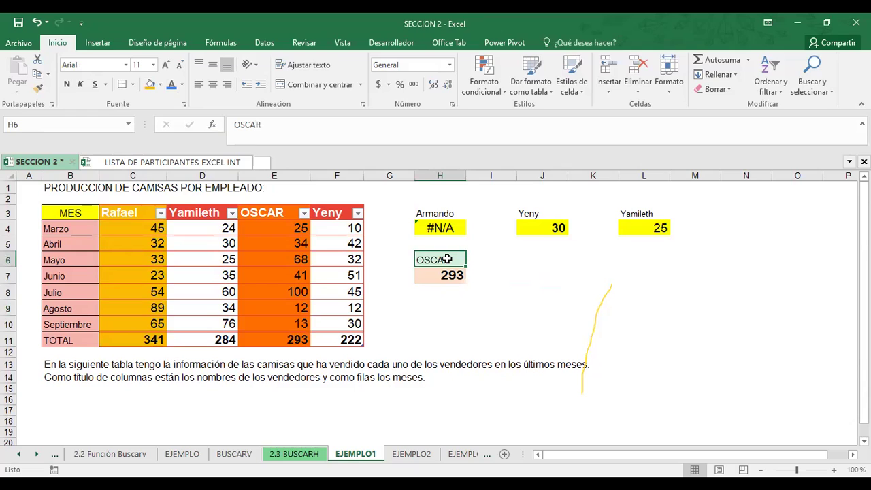
- Look up Rafael in H6 and check his TOTAL formula
{"action": "type", "text": "r"}
{"action": "type", "text": "Rafael"}
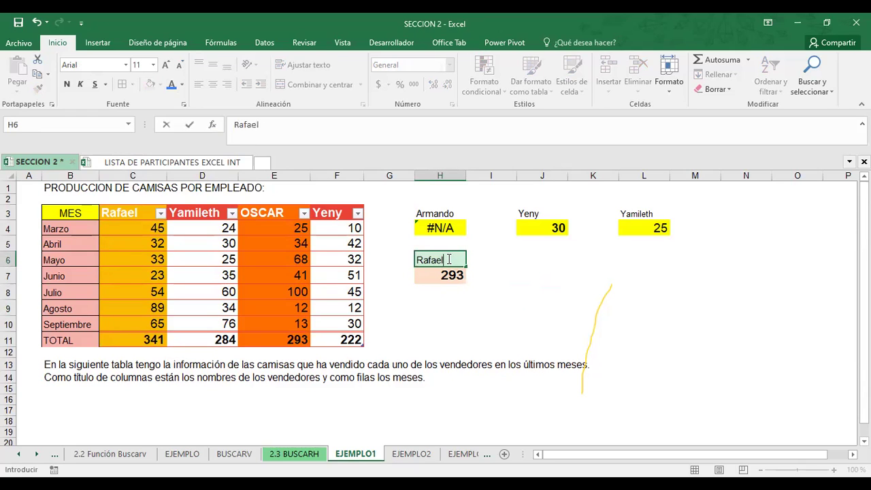
{"action": "key", "text": "Return"}
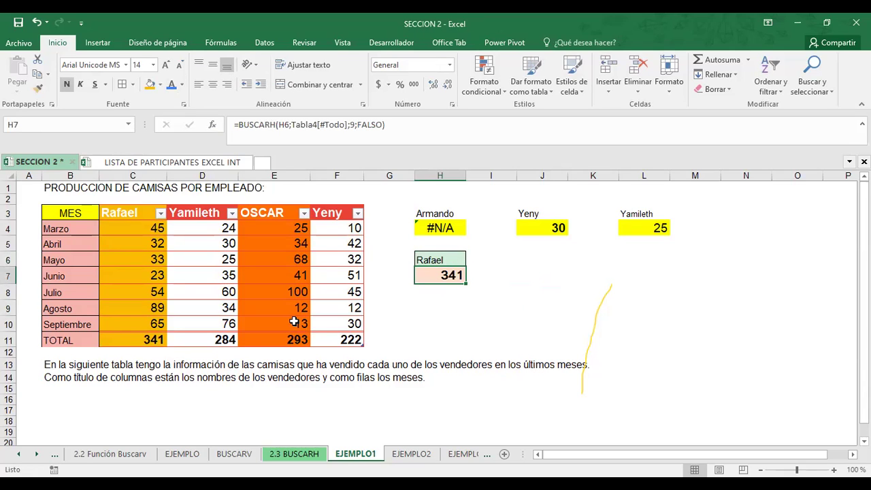
{"action": "left_click", "coordinate": [130, 343]}
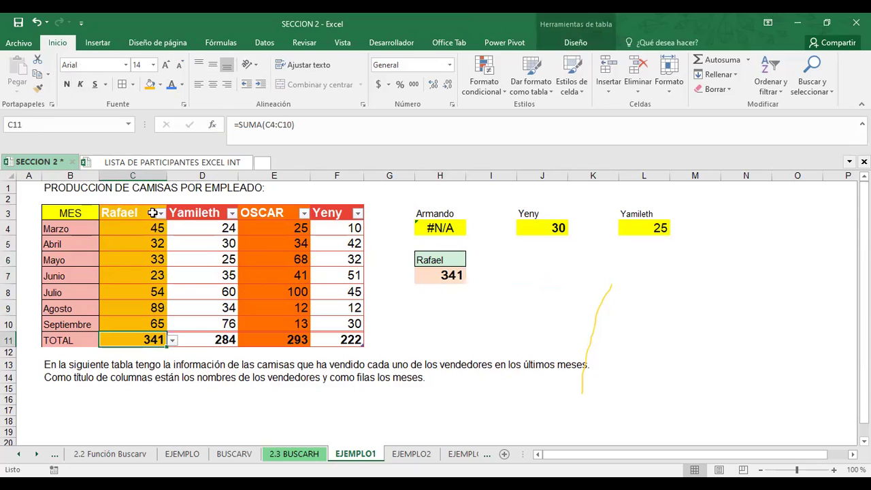
- Rename the OSCAR column header to David
{"action": "left_click", "coordinate": [284, 212]}
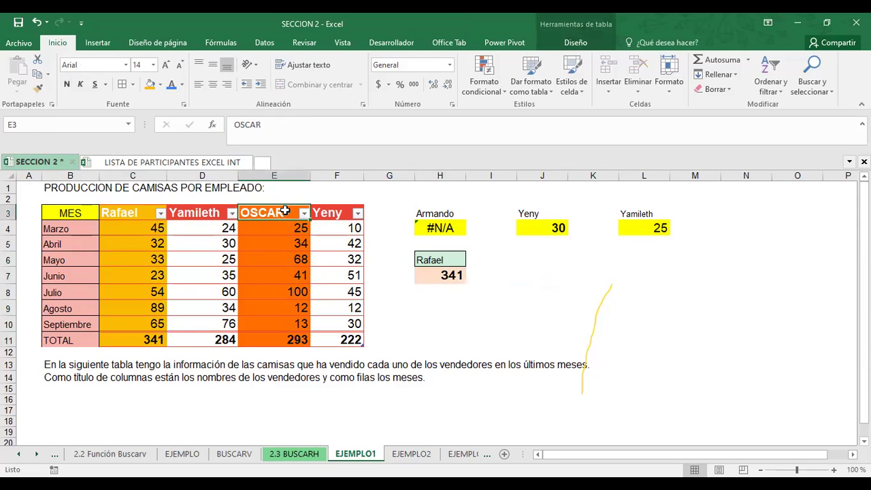
{"action": "type", "text": "david"}
{"action": "key", "text": "BackSpace"}
{"action": "key", "text": "BackSpace"}
{"action": "key", "text": "BackSpace"}
{"action": "key", "text": "BackSpace"}
{"action": "key", "text": "BackSpace"}
{"action": "type", "text": "Da"}
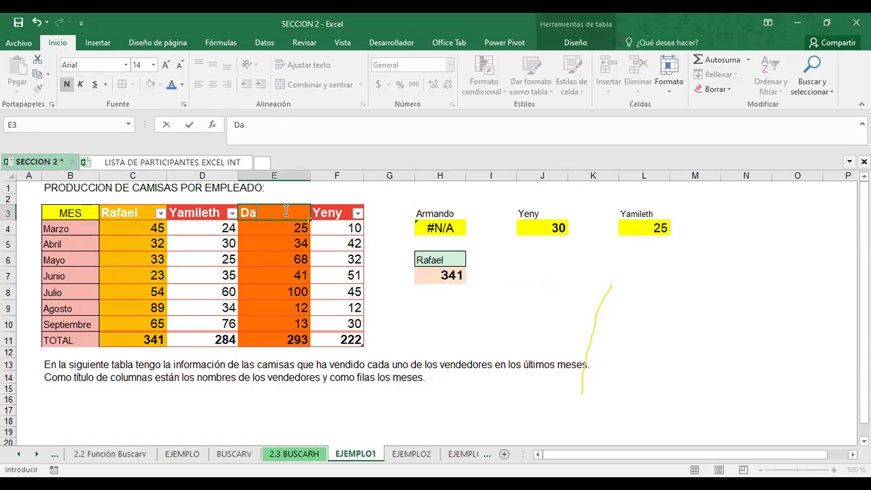
{"action": "type", "text": "vid"}
{"action": "key", "text": "Return"}
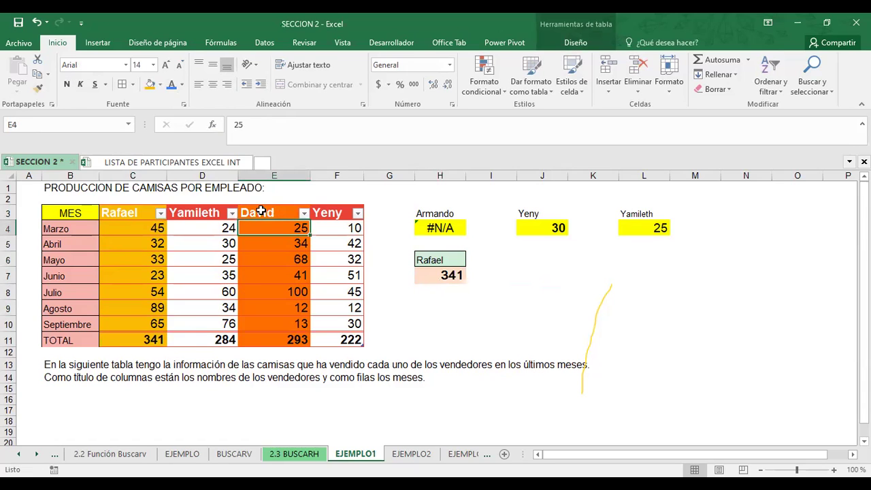
- Enter David in H6 so the lookup returns his 293 total
{"action": "left_click", "coordinate": [435, 260]}
{"action": "type", "text": "David"}
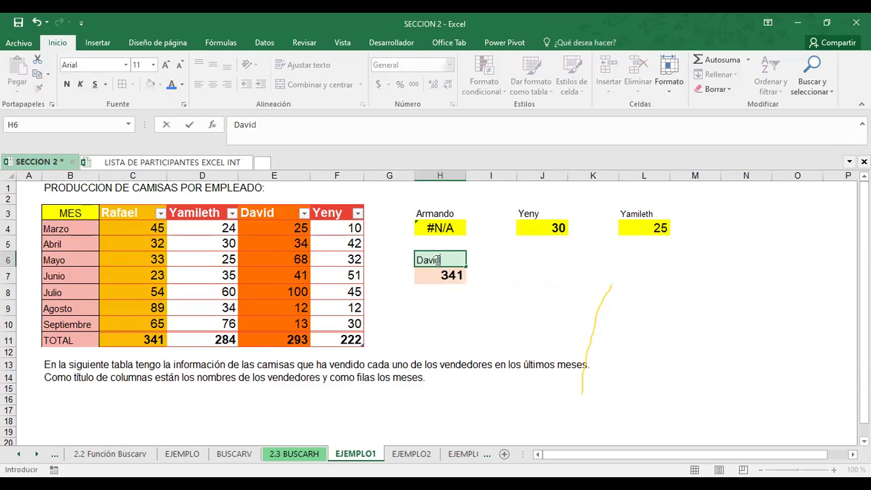
{"action": "key", "text": "Return"}
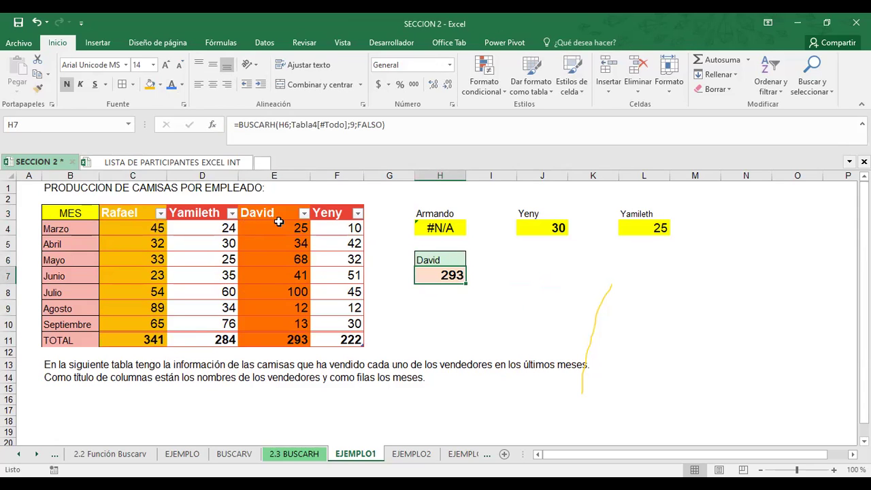
{"action": "left_click", "coordinate": [290, 334]}
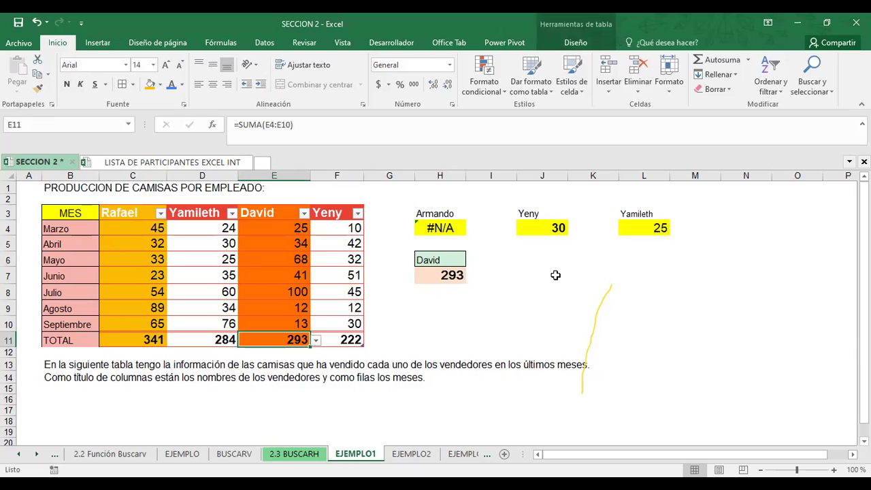
- Copy the BUSCARH formula from H7 into J7
{"action": "left_click", "coordinate": [602, 296]}
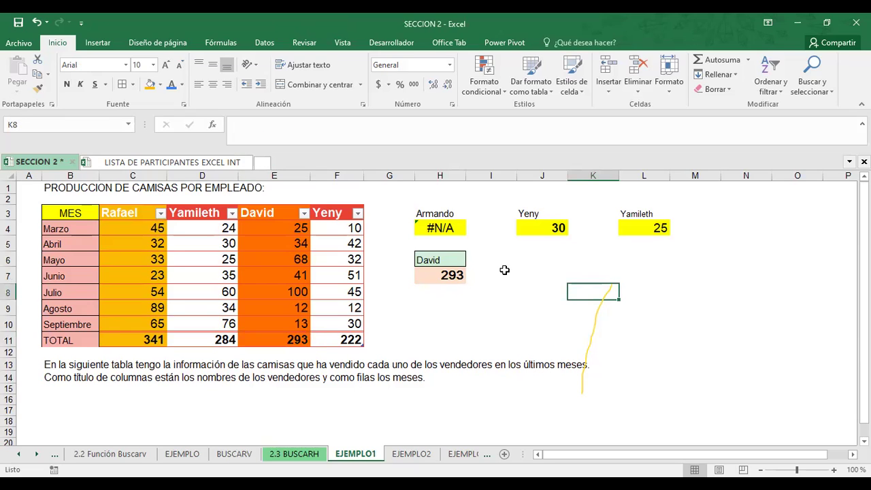
{"action": "left_click", "coordinate": [439, 276]}
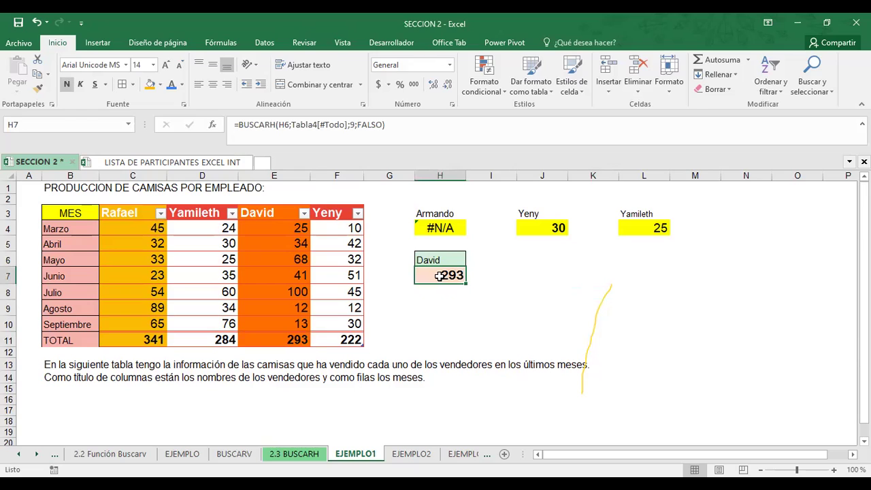
{"action": "key", "text": "ctrl+c"}
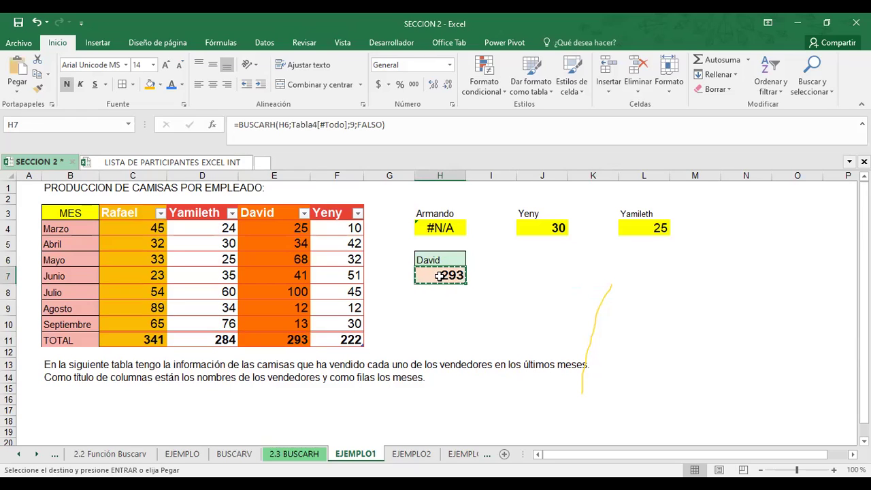
{"action": "left_click", "coordinate": [536, 274]}
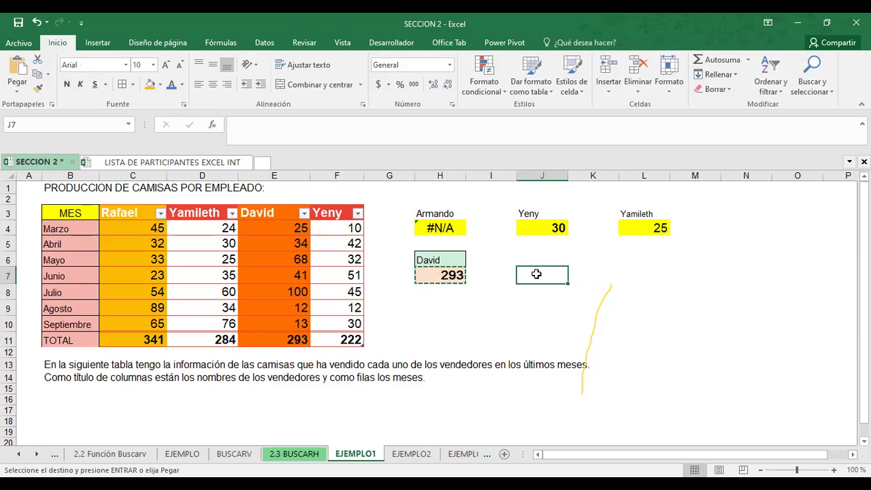
{"action": "key", "text": "ctrl+v"}
{"action": "left_click", "coordinate": [632, 274]}
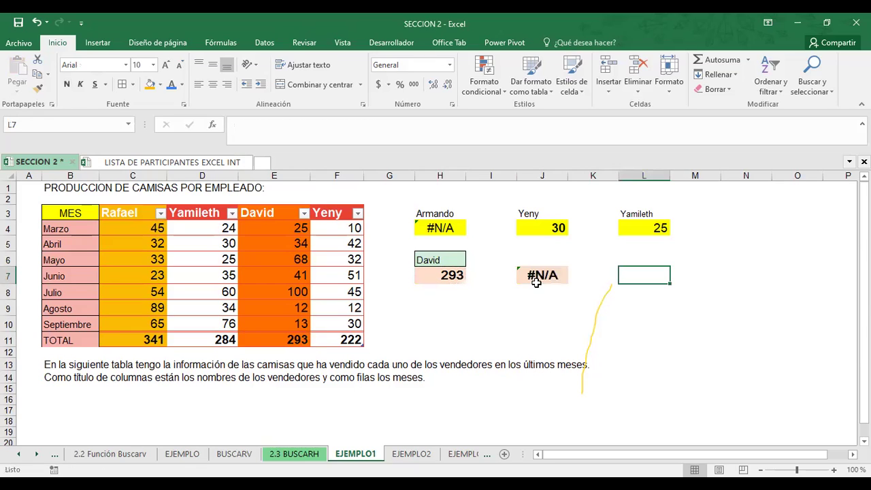
- Start J7's formula as =buscarv(I7;Tabla4[#Todo]; using I7 and the whole table
{"action": "left_click", "coordinate": [536, 277]}
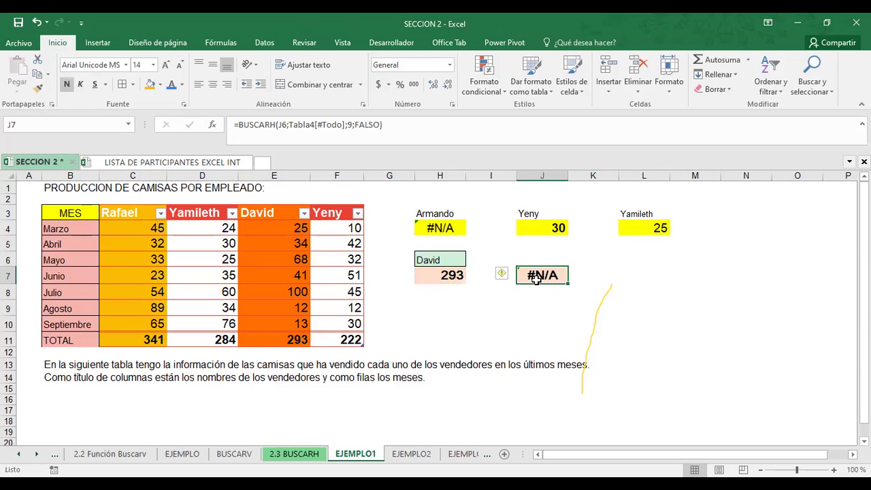
{"action": "type", "text": "="}
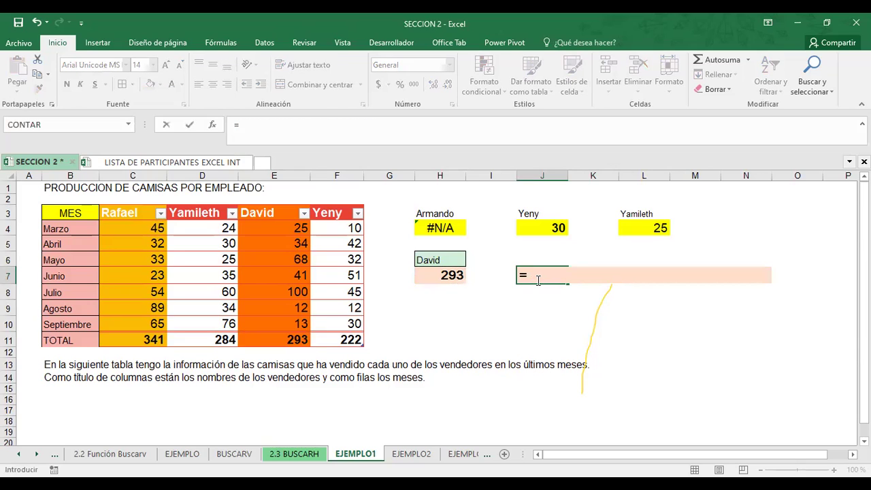
{"action": "type", "text": "buscarv("}
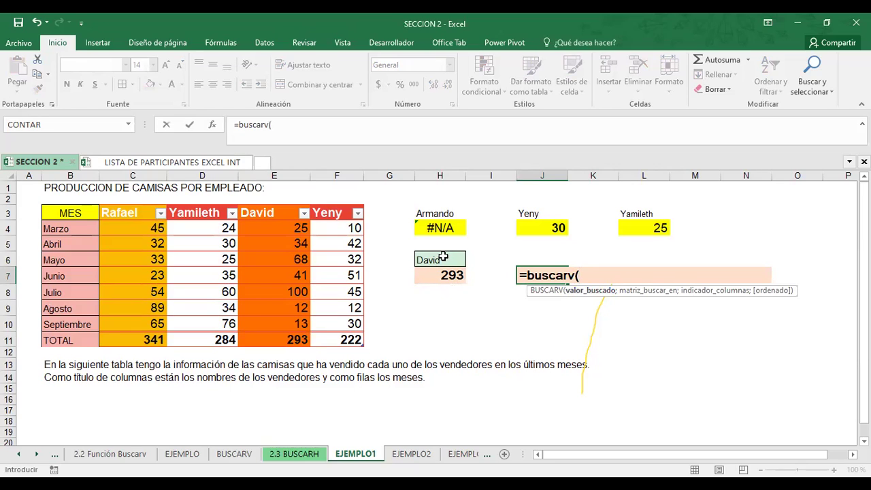
{"action": "left_click", "coordinate": [493, 276]}
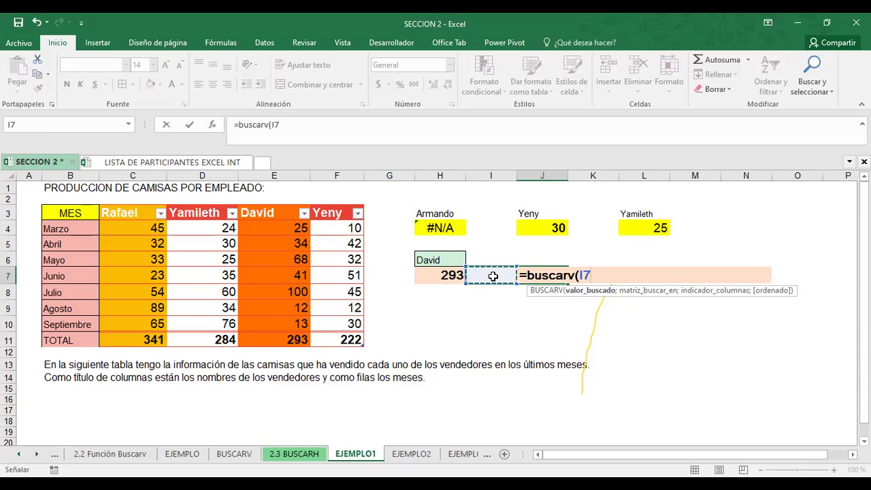
{"action": "type", "text": ";"}
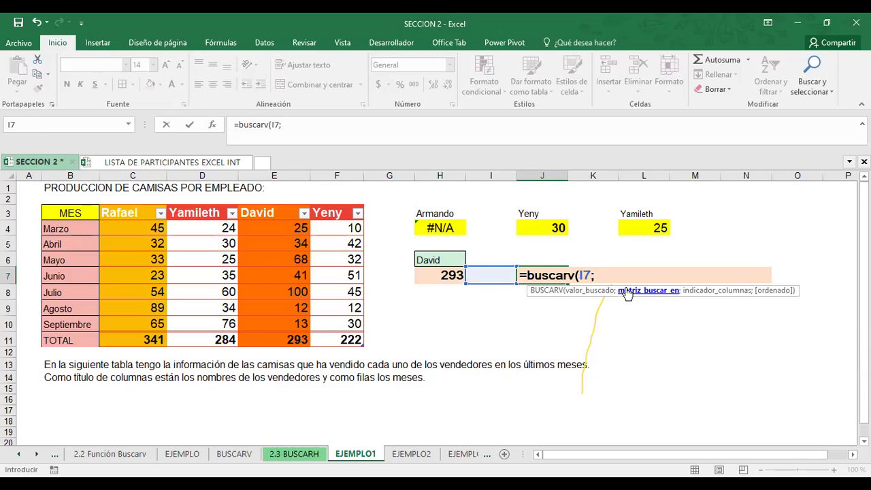
{"action": "left_click", "coordinate": [106, 214]}
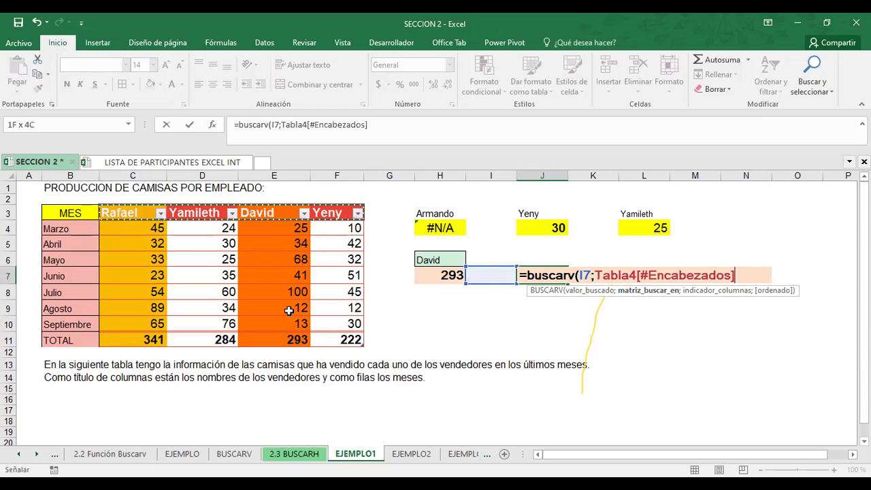
{"action": "key", "text": "ctrl+a"}
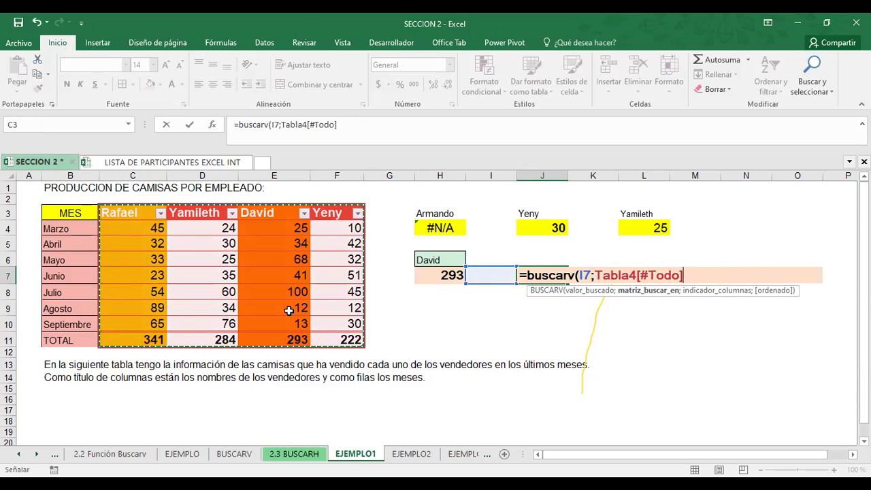
{"action": "type", "text": ";5;"}
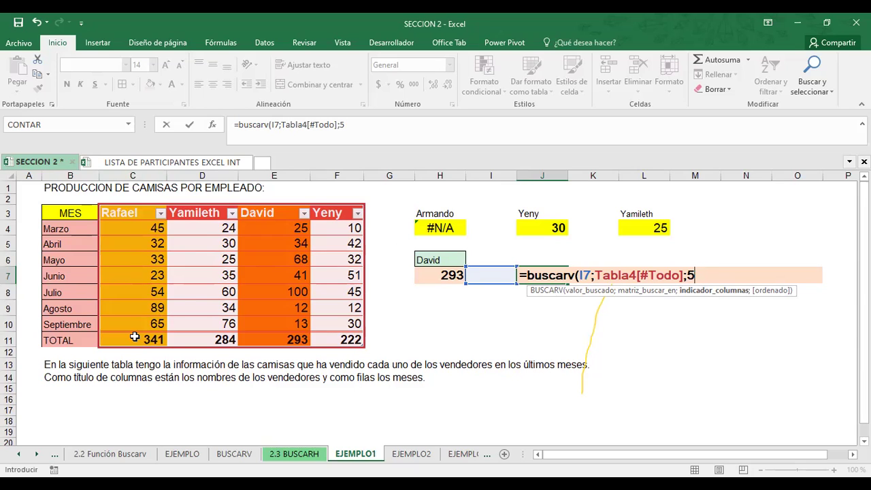
- Complete J7 as =BUSCARV(I7;Tabla4[#Todo];5;FALSO) for an exact-match lookup
{"action": "type", "text": ";"}
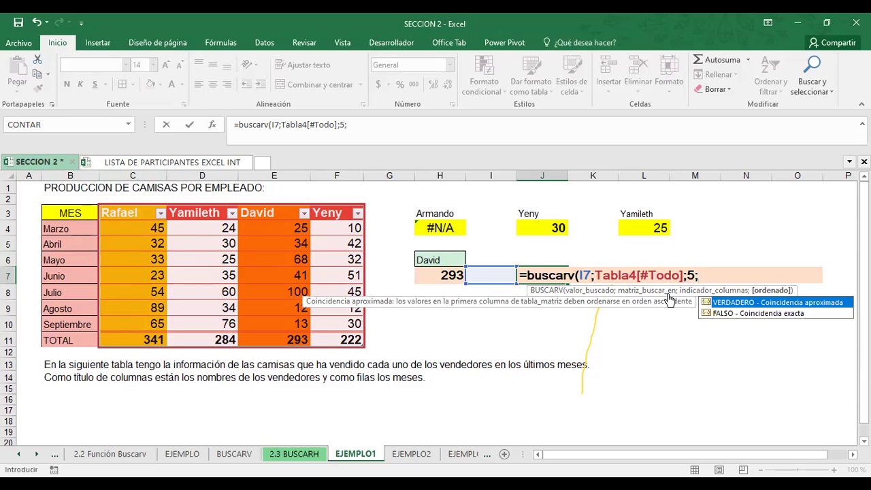
{"action": "left_click", "coordinate": [738, 313]}
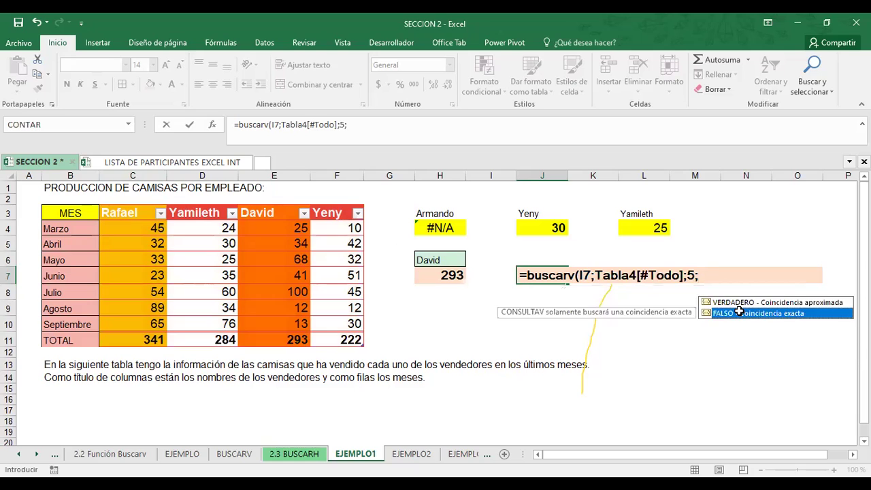
{"action": "double_click", "coordinate": [739, 312]}
{"action": "key", "text": "Return"}
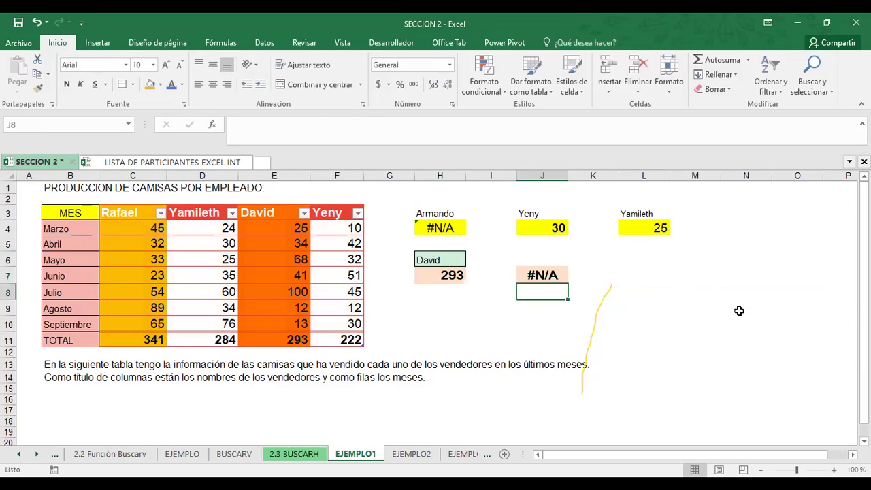
{"action": "left_click", "coordinate": [543, 275]}
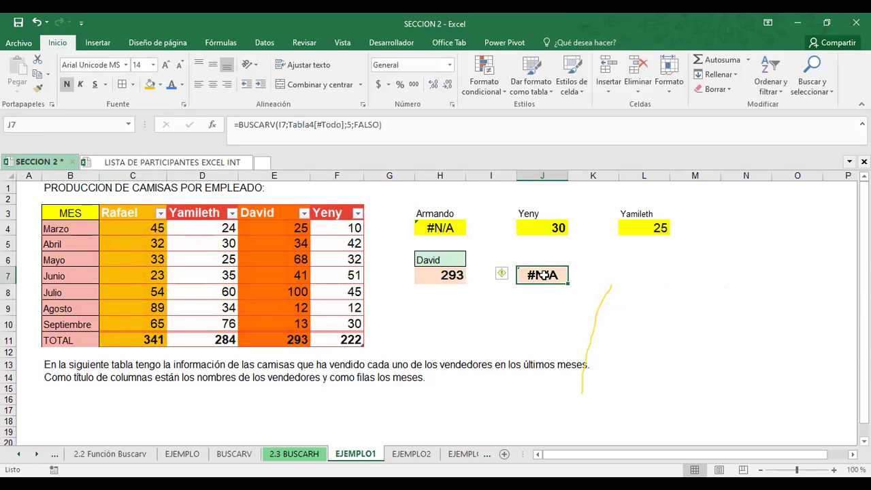
{"action": "left_click", "coordinate": [487, 275]}
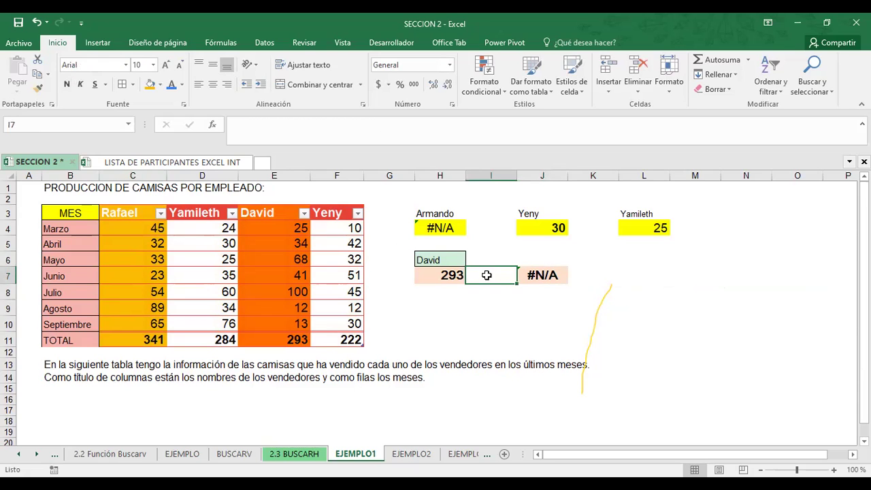
- Enter Rafael as the lookup value in I7
{"action": "type", "text": "Rafe"}
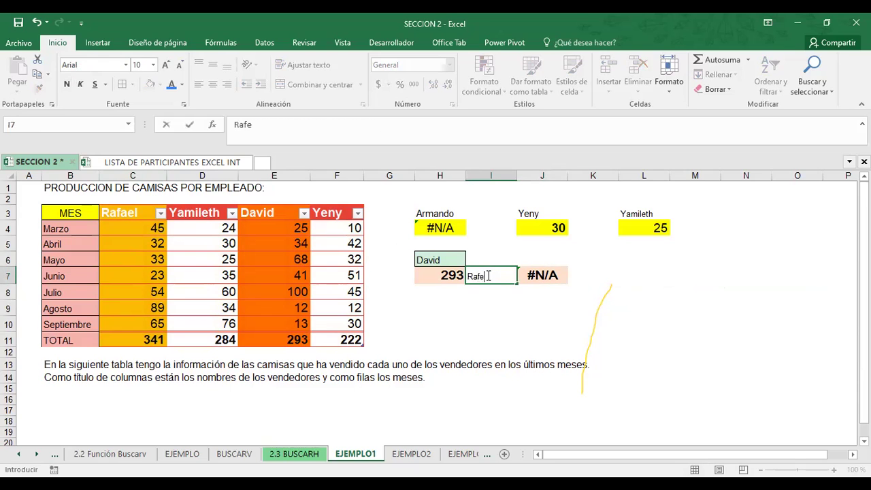
{"action": "key", "text": "BackSpace"}
{"action": "type", "text": "ael"}
{"action": "key", "text": "Return"}
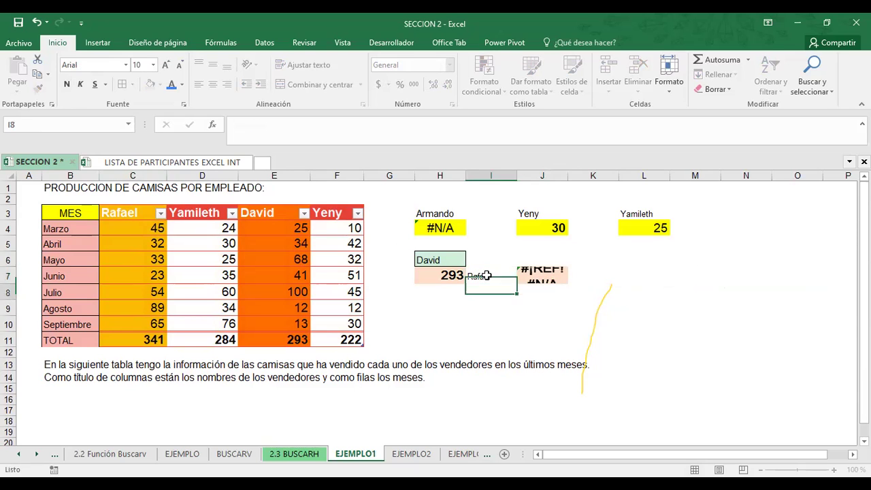
- Replace Rafael in I7 with Abril and check J7's result, still #N/A
{"action": "left_click", "coordinate": [487, 275]}
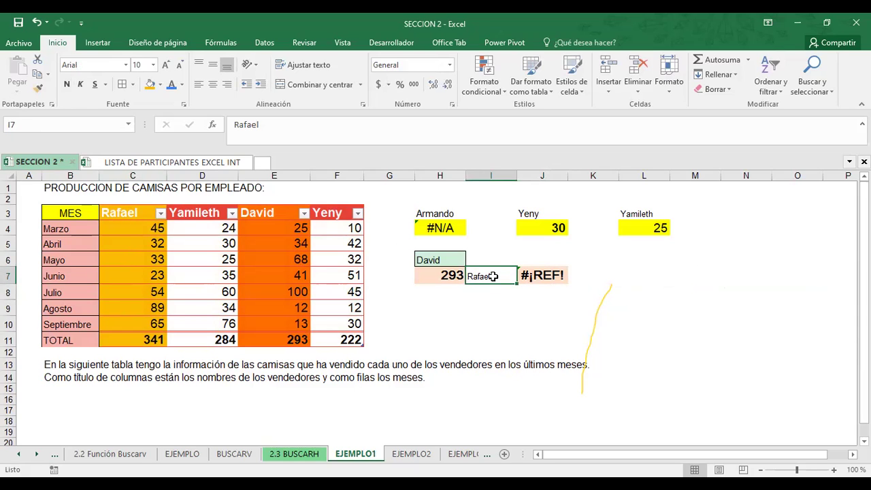
{"action": "key", "text": "Delete"}
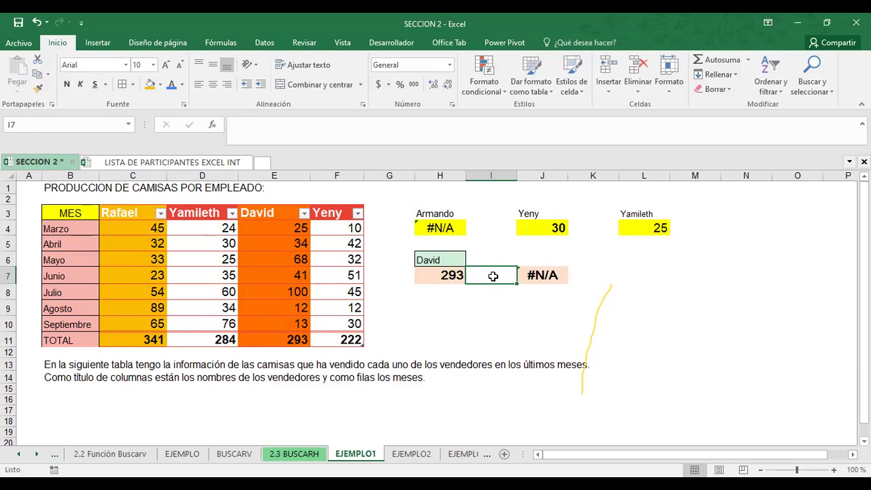
{"action": "type", "text": "Abril"}
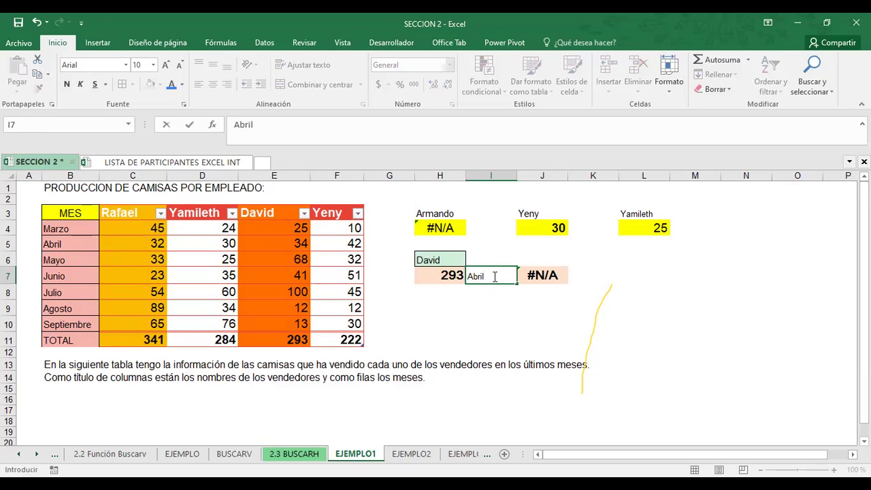
{"action": "key", "text": "Return"}
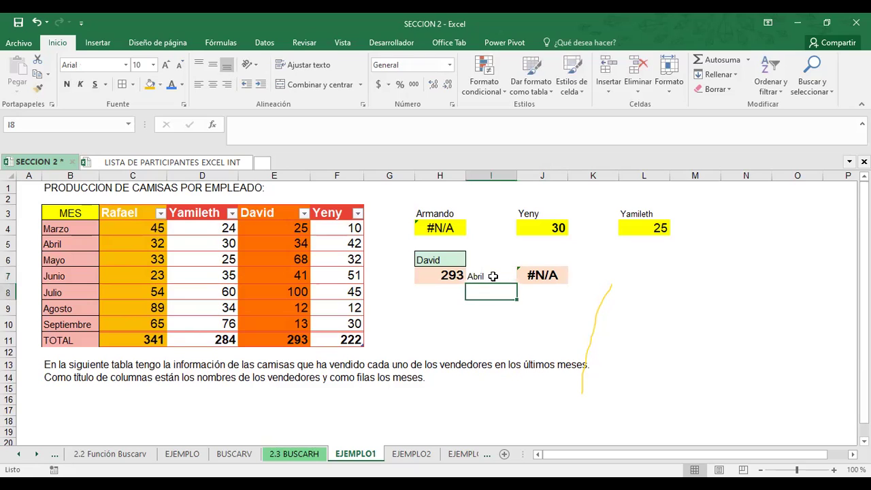
{"action": "left_click", "coordinate": [493, 276]}
{"action": "left_click", "coordinate": [536, 275]}
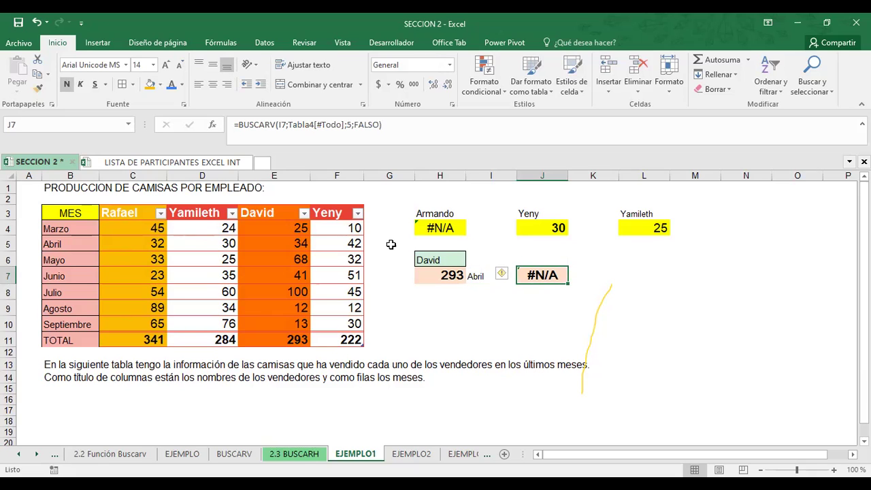
- Swap Tabla4[#Todo] in J7's BUSCARV for range B4:F11, returning 42 for Abril
{"action": "double_click", "coordinate": [537, 274]}
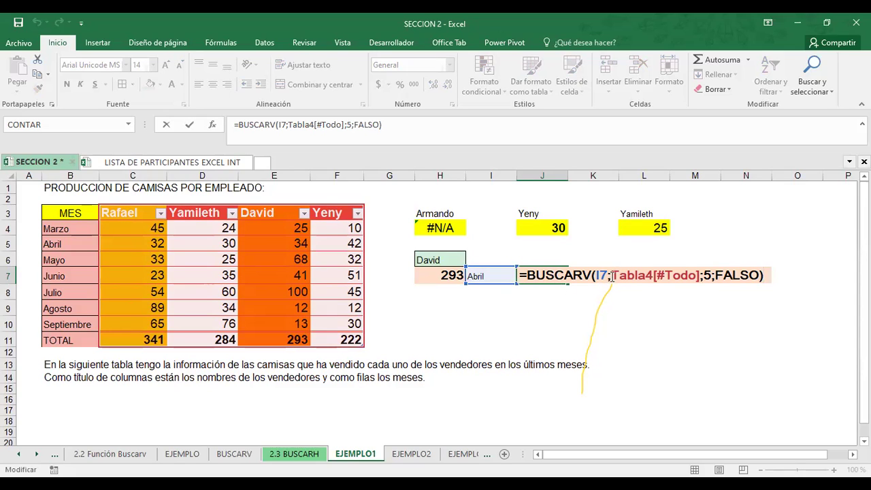
{"action": "left_click_drag", "start_coordinate": [610, 277], "coordinate": [701, 280]}
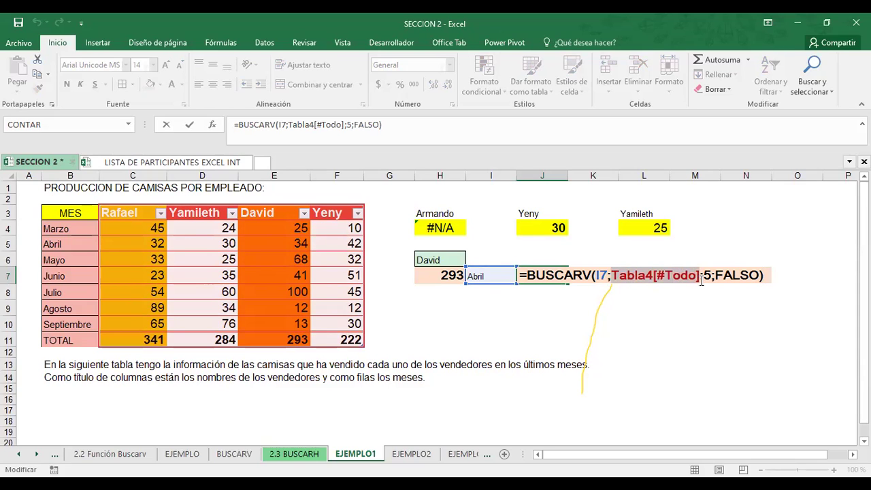
{"action": "key", "text": "Delete"}
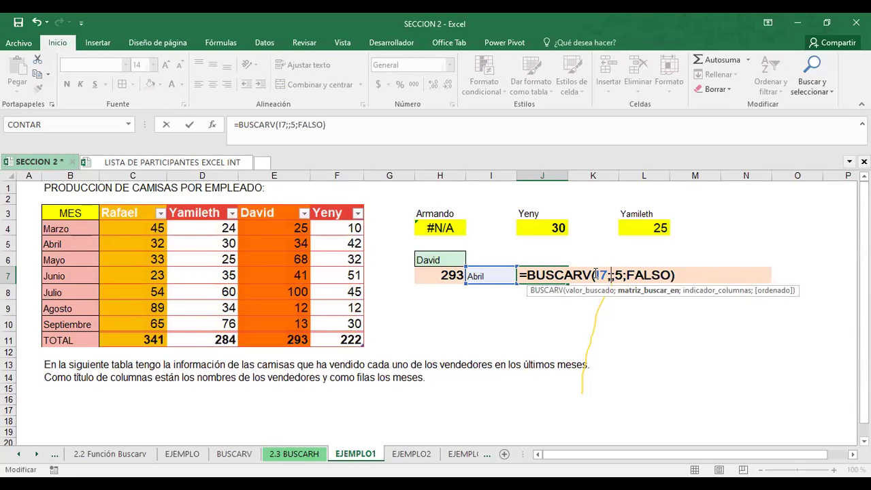
{"action": "left_click", "coordinate": [55, 210]}
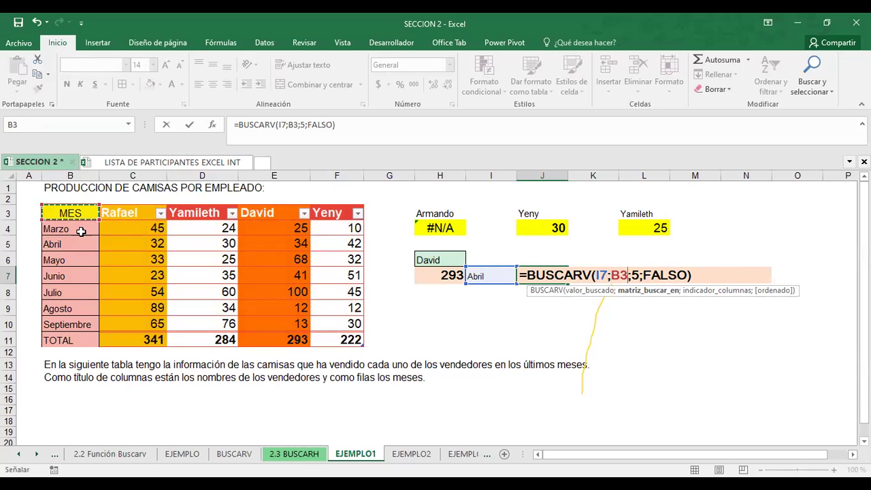
{"action": "key", "text": "BackSpace"}
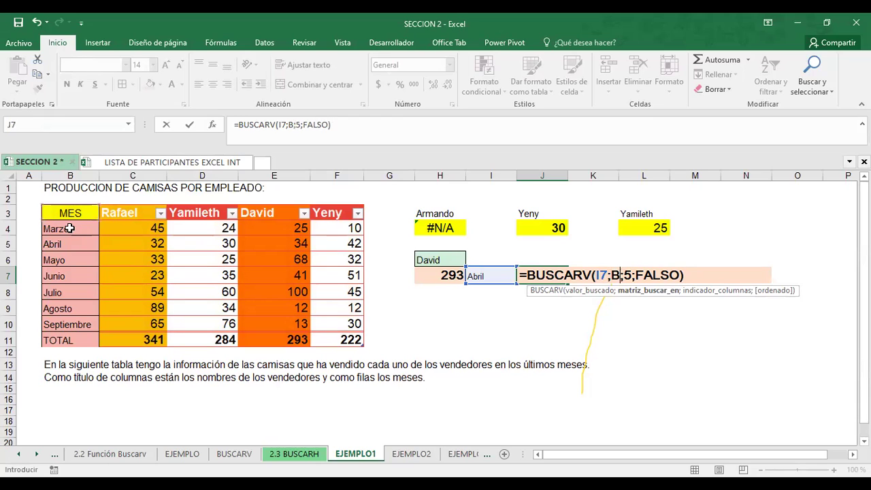
{"action": "left_click", "coordinate": [80, 231]}
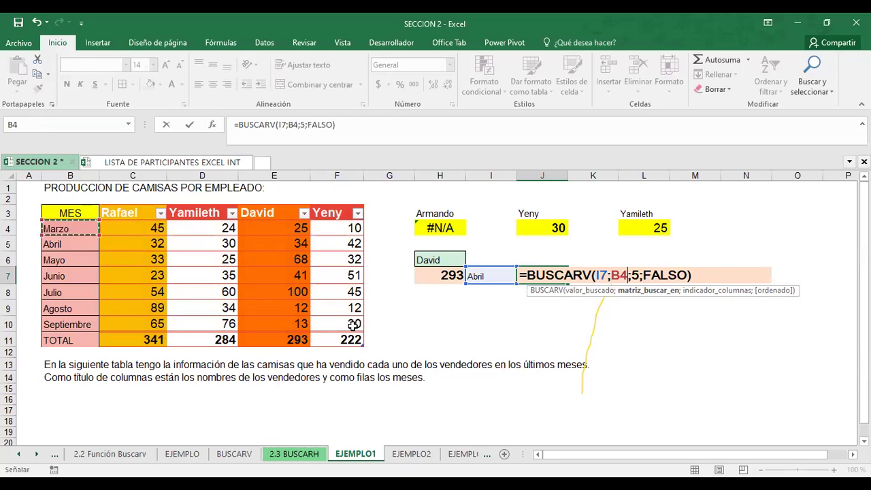
{"action": "key", "text": "ctrl+shift+Right"}
{"action": "key", "text": "ctrl+shift+Down"}
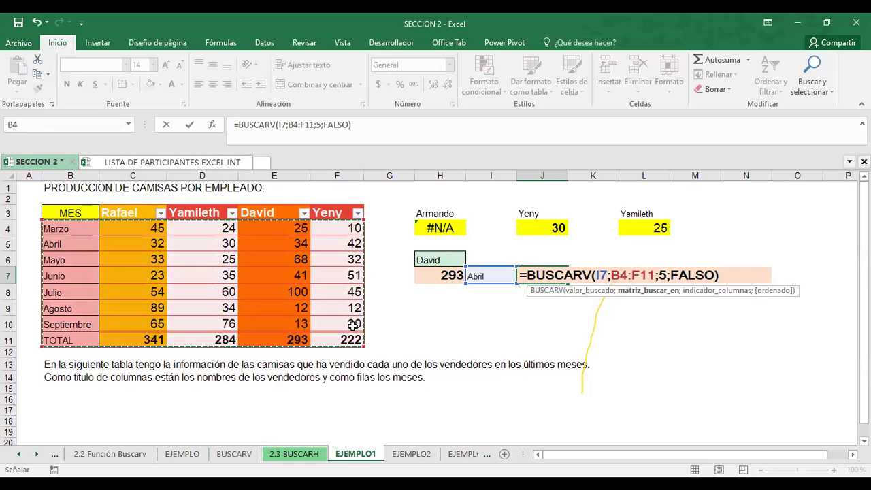
{"action": "key", "text": "Return"}
{"action": "left_click", "coordinate": [487, 277]}
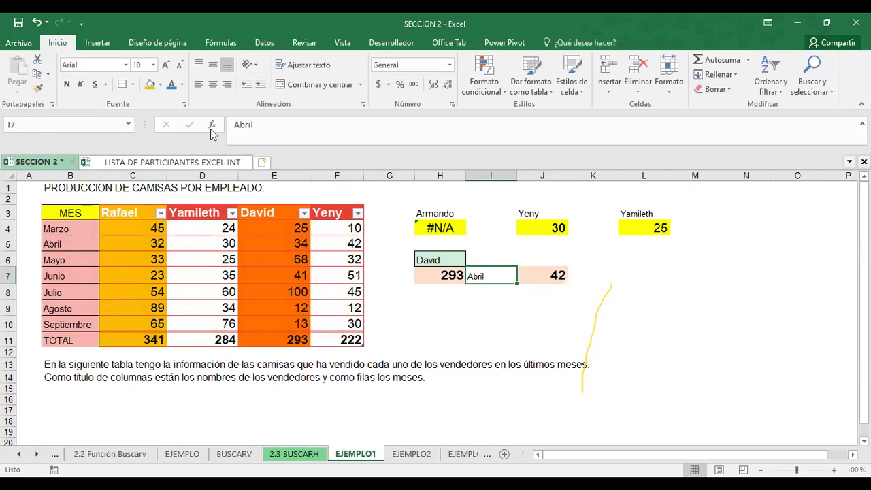
- Give the Abril cell I7 a pink fill and enlarge its text to 18 points
{"action": "left_click", "coordinate": [159, 79]}
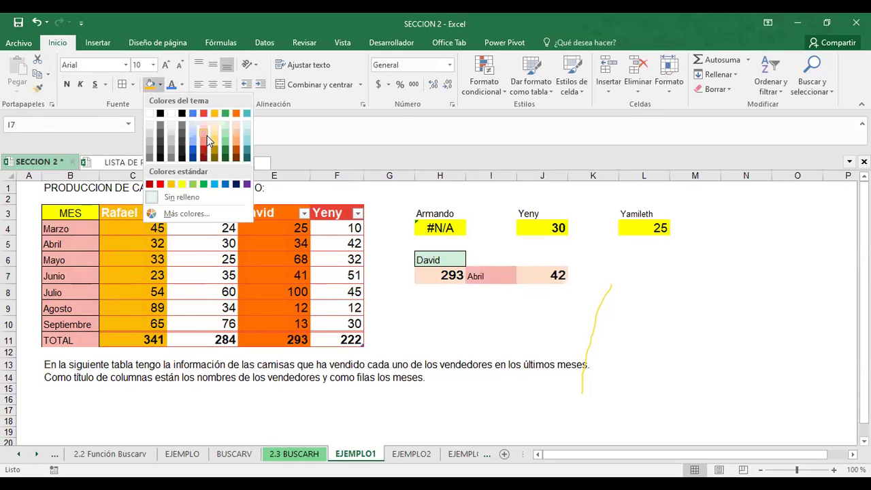
{"action": "left_click", "coordinate": [206, 135]}
{"action": "left_click", "coordinate": [166, 64]}
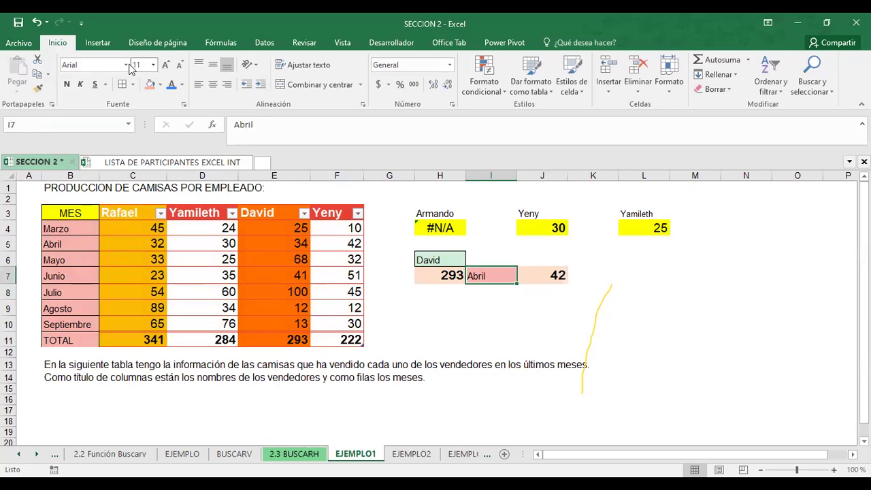
{"action": "left_click", "coordinate": [165, 64]}
{"action": "left_click", "coordinate": [165, 65]}
{"action": "left_click", "coordinate": [642, 276]}
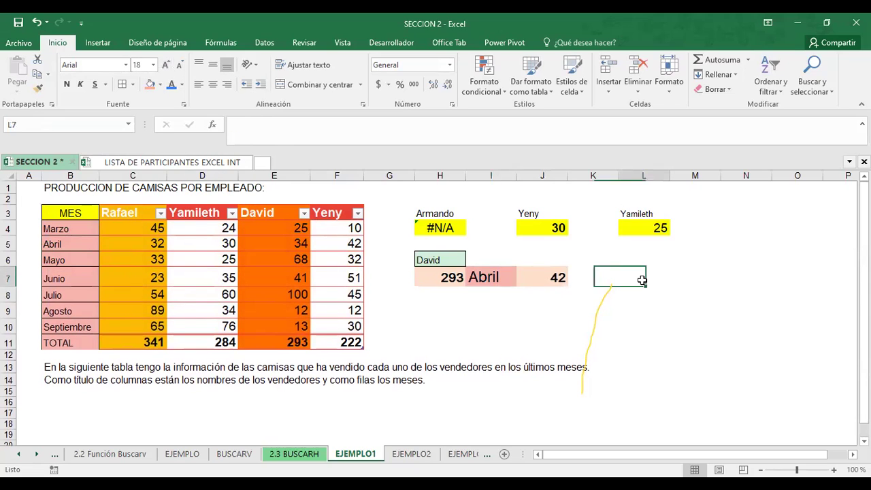
- Review J7's formula =BUSCARV(I7;B4:F11;5;FALSO)
{"action": "left_click", "coordinate": [489, 278]}
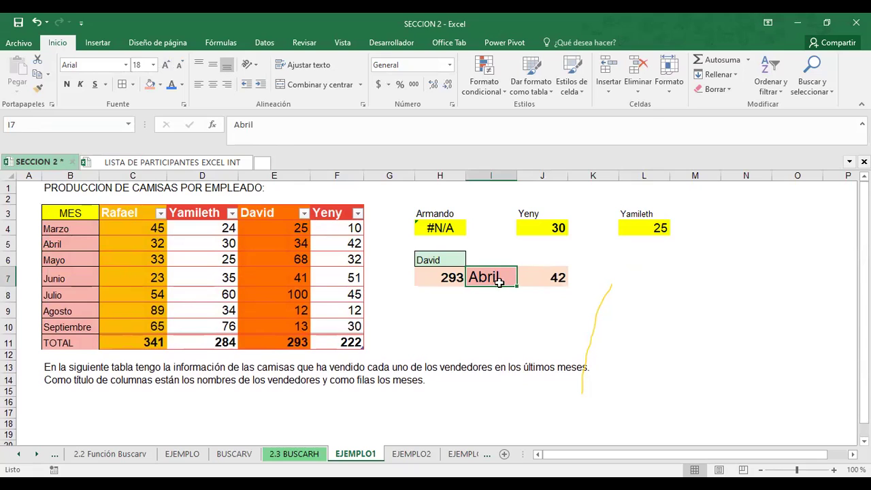
{"action": "left_click", "coordinate": [539, 276]}
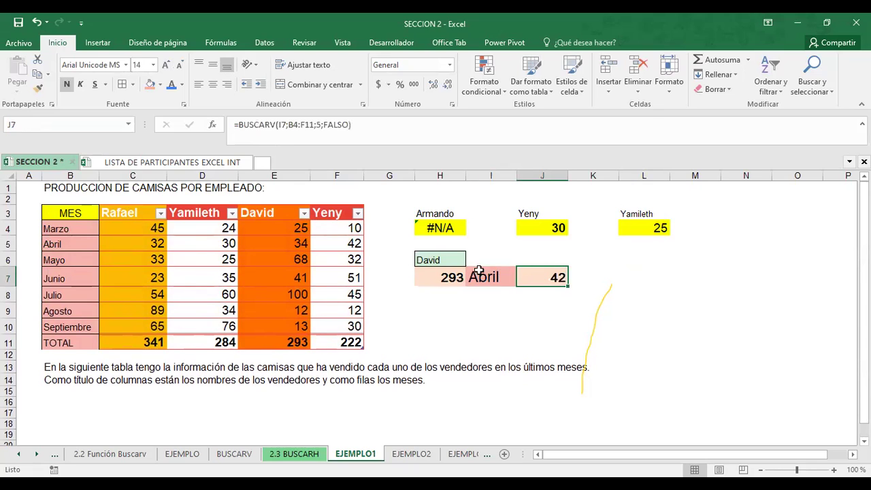
{"action": "left_click", "coordinate": [317, 124]}
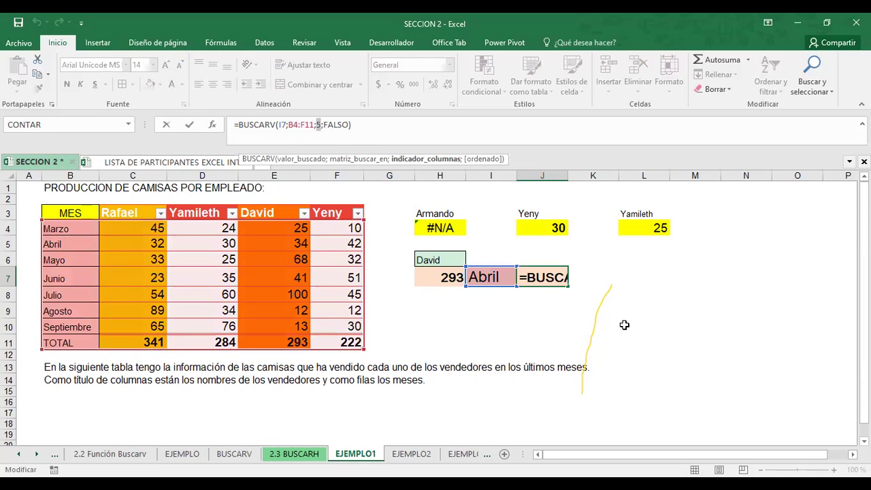
- Format April's table row with blue text on a yellow fill
{"action": "key", "text": "ctrl+Return"}
{"action": "left_click", "coordinate": [63, 259]}
{"action": "left_click", "coordinate": [133, 246]}
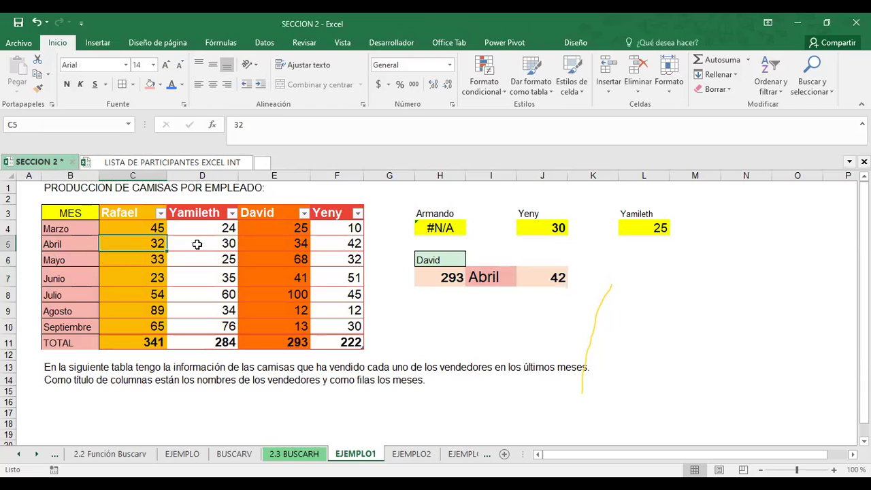
{"action": "left_click", "coordinate": [198, 245]}
{"action": "left_click", "coordinate": [272, 244]}
{"action": "left_click", "coordinate": [332, 244]}
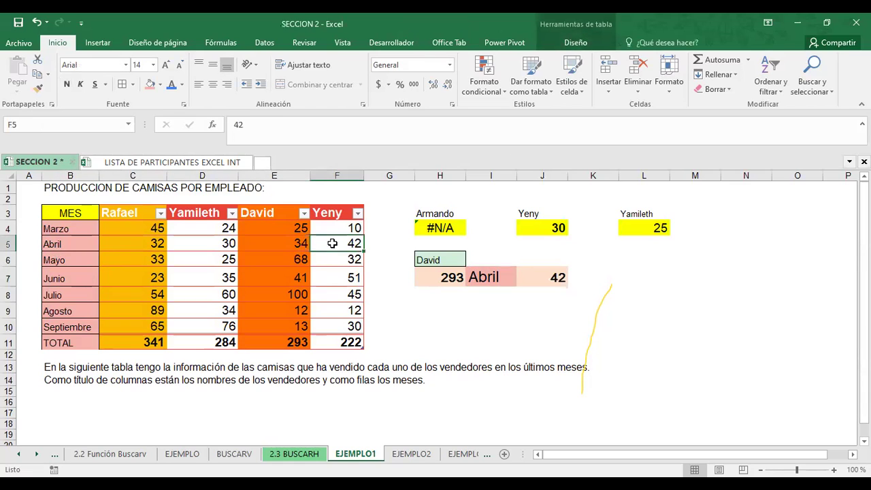
{"action": "left_click_drag", "start_coordinate": [58, 244], "coordinate": [343, 243]}
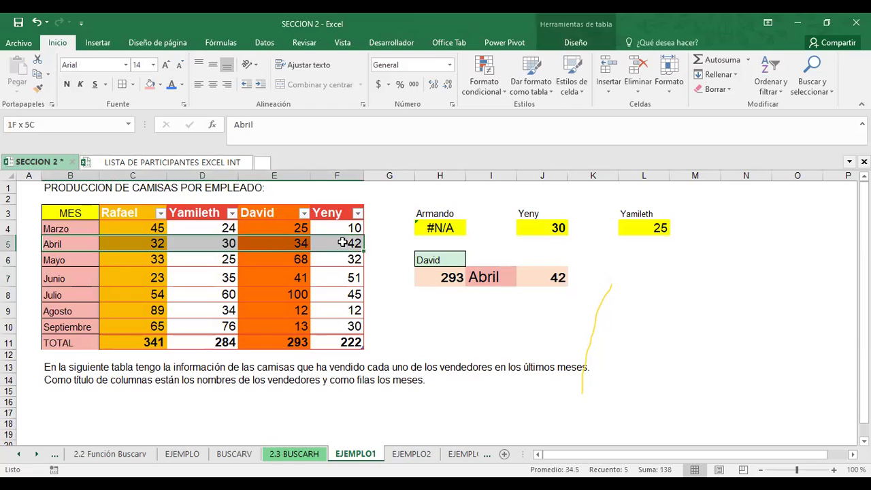
{"action": "left_click", "coordinate": [165, 84]}
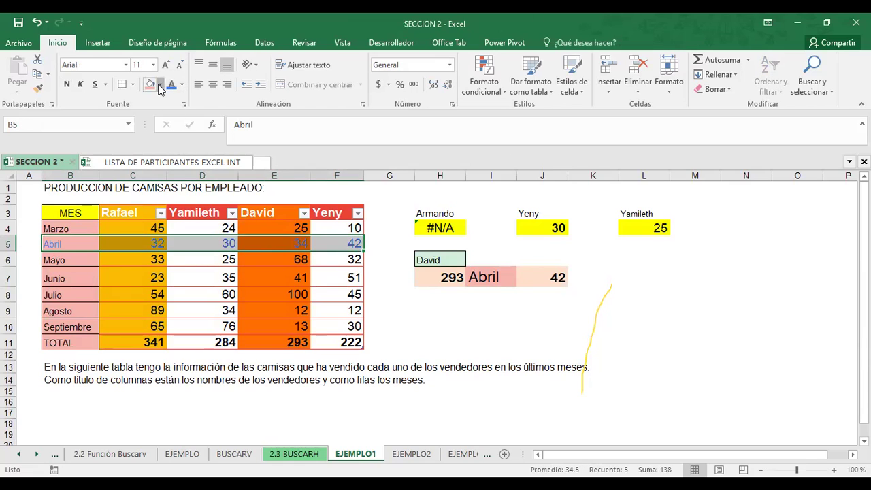
{"action": "left_click", "coordinate": [159, 85]}
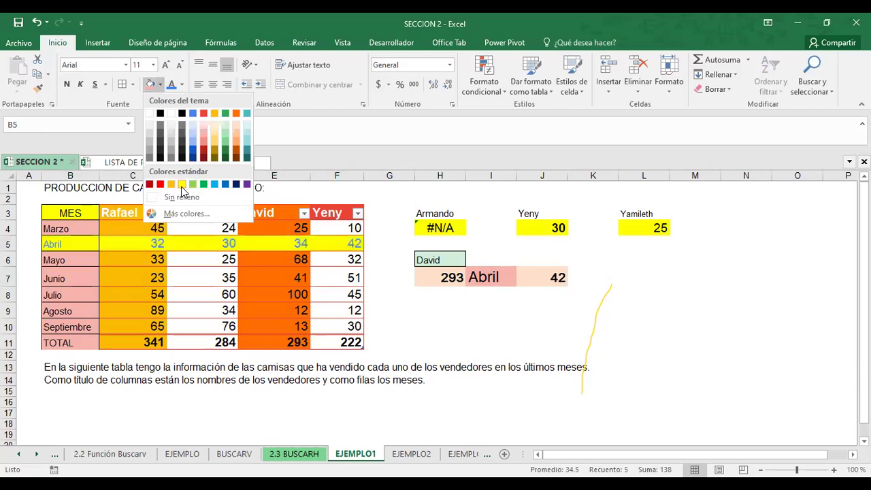
{"action": "left_click", "coordinate": [182, 185]}
{"action": "left_click", "coordinate": [671, 300]}
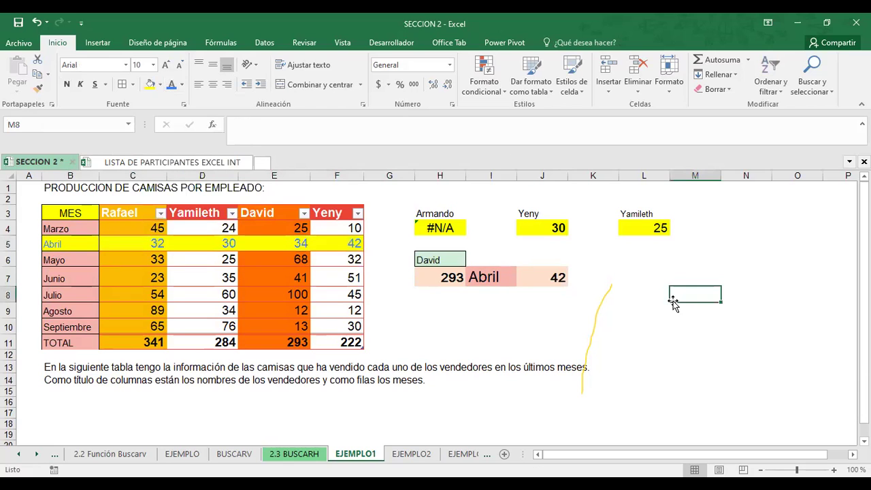
- Change the lookup month in I7 to Agosto, so J7 returns 12
{"action": "left_click", "coordinate": [481, 277]}
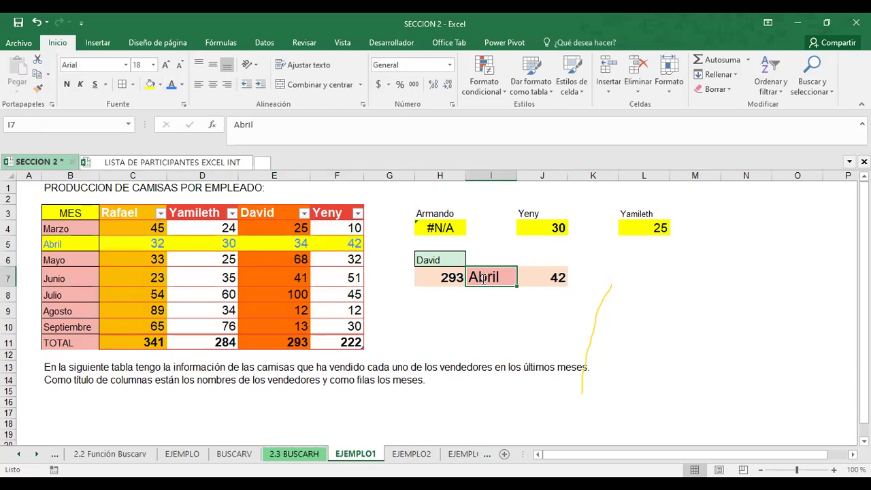
{"action": "type", "text": "Agosto"}
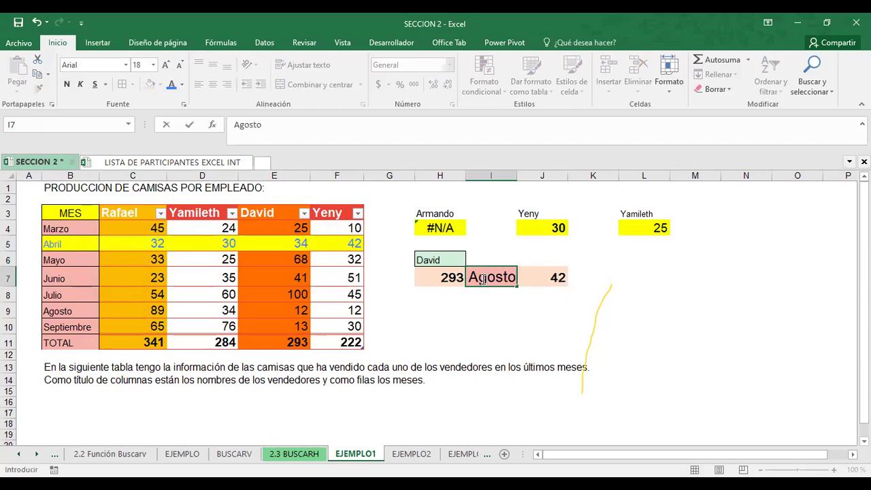
{"action": "key", "text": "Return"}
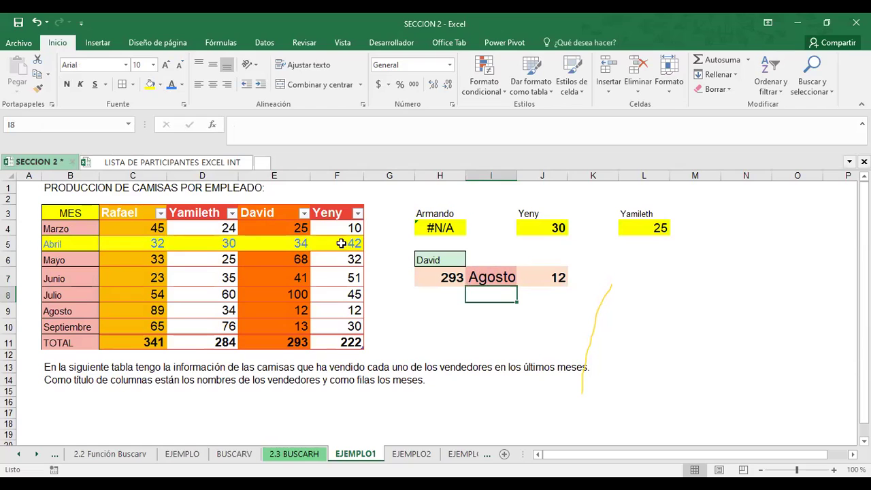
- Fill Yeny's values F4:F10 yellow
{"action": "left_click_drag", "start_coordinate": [343, 228], "coordinate": [336, 320]}
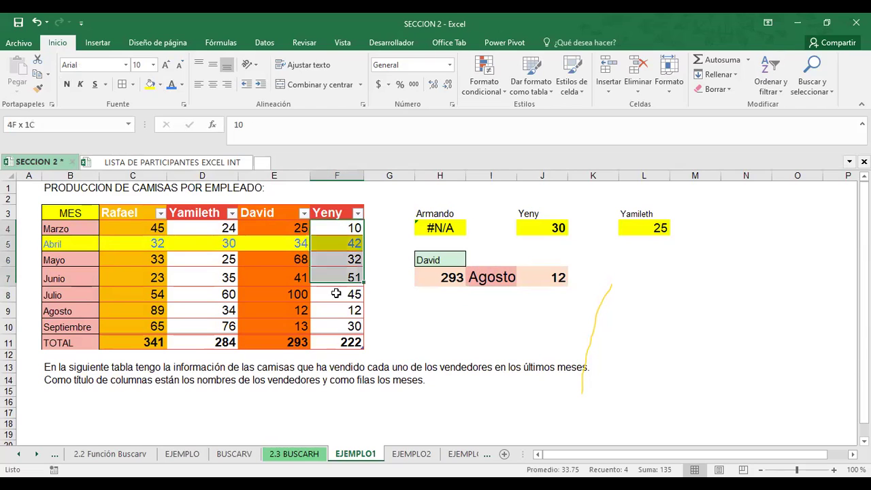
{"action": "left_click", "coordinate": [150, 84]}
{"action": "left_click", "coordinate": [669, 294]}
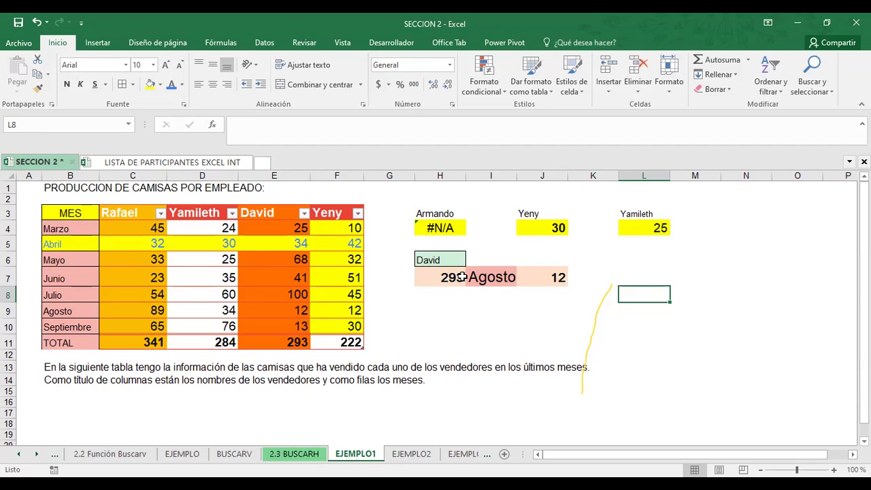
{"action": "left_click", "coordinate": [426, 260]}
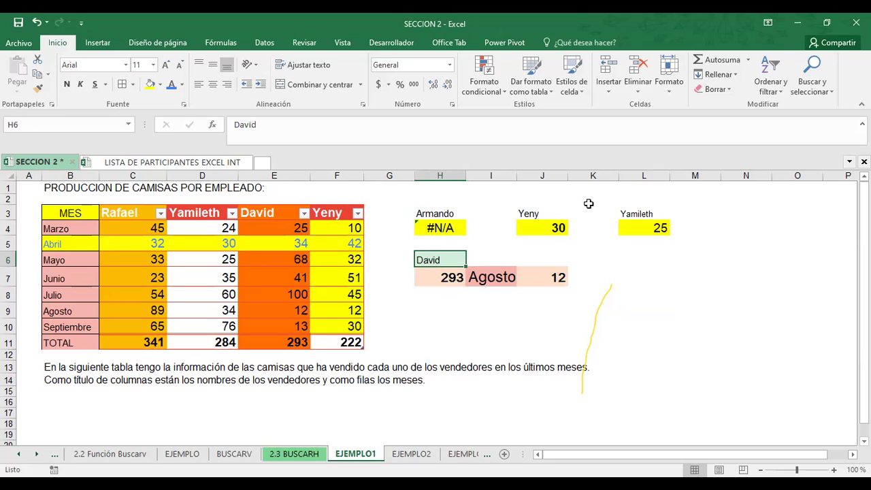
- Clear the old Armando, Yeny and Yamileth lookup block G2:M5 and remove its fill
{"action": "left_click_drag", "start_coordinate": [408, 201], "coordinate": [690, 240]}
{"action": "key", "text": "Delete"}
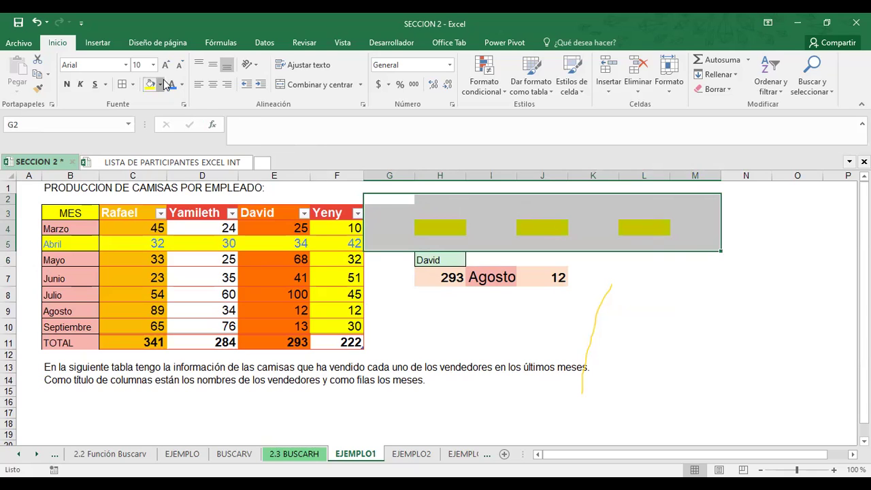
{"action": "left_click", "coordinate": [160, 84]}
{"action": "left_click", "coordinate": [689, 282]}
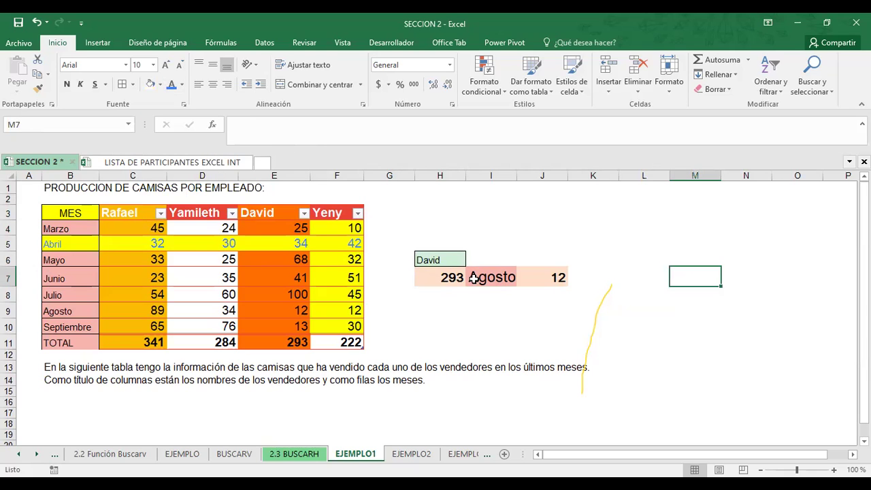
- Label H4 as Empleado and I4 as Mes
{"action": "left_click", "coordinate": [437, 228]}
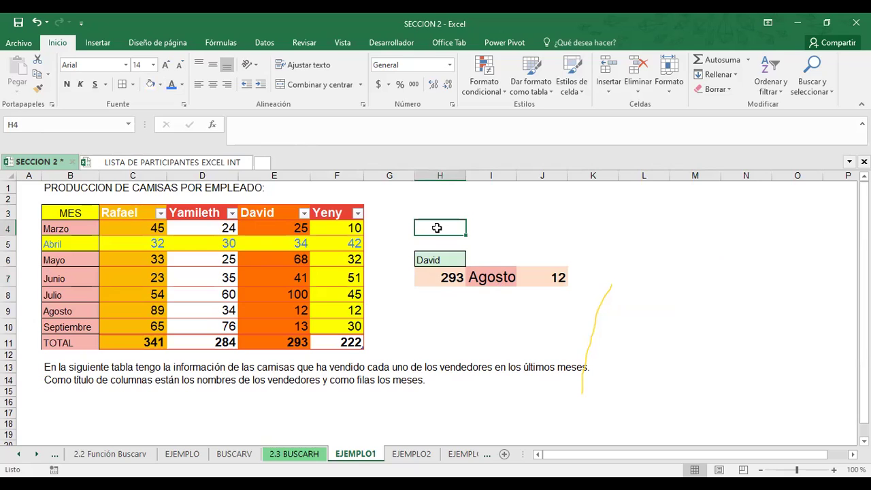
{"action": "type", "text": "Empleado"}
{"action": "key", "text": "Tab"}
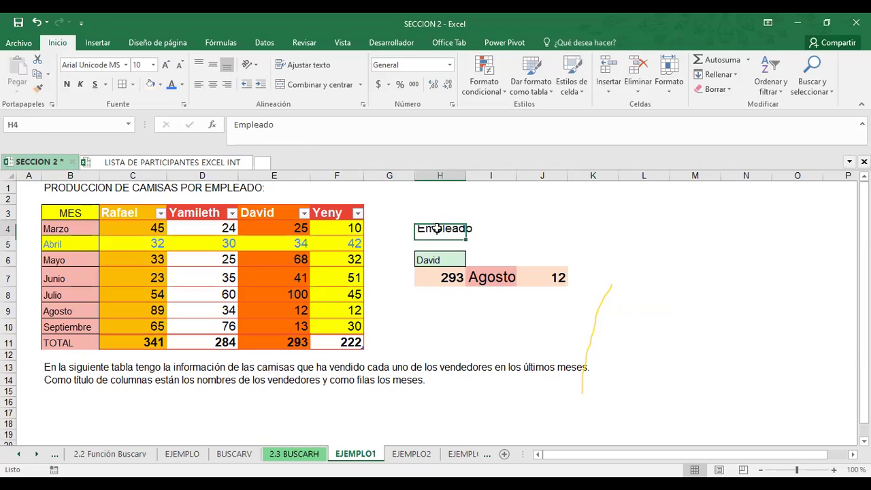
{"action": "key", "text": "Right"}
{"action": "key", "text": "Left"}
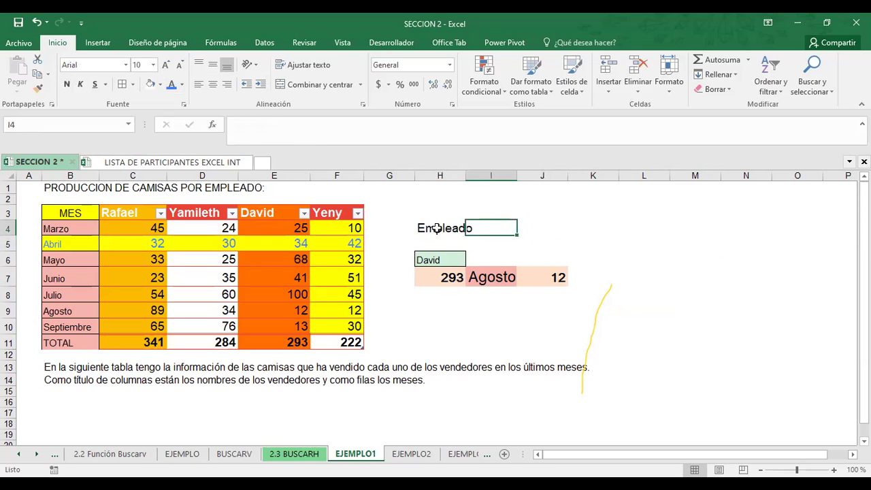
{"action": "type", "text": "Mes"}
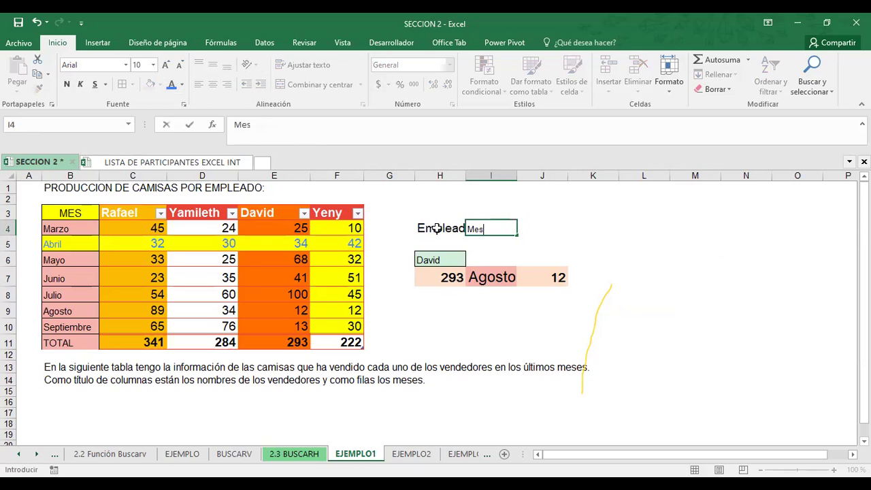
{"action": "key", "text": "Return"}
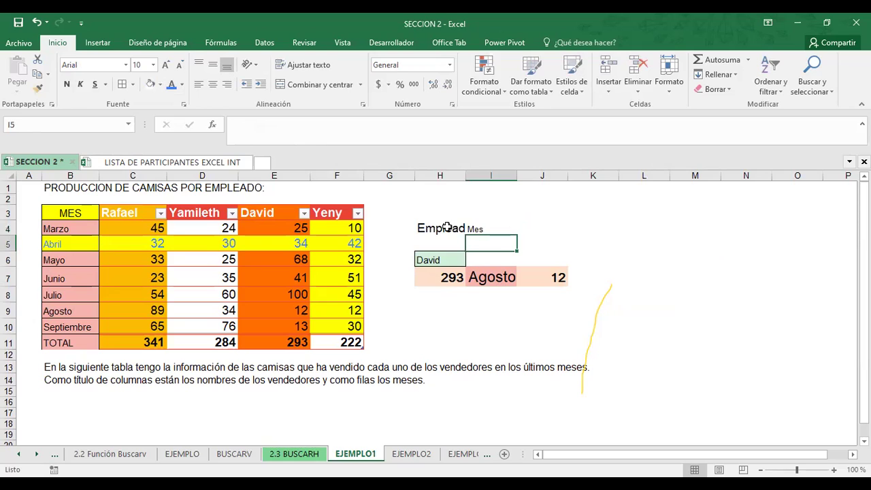
{"action": "key", "text": "Up"}
{"action": "key", "text": "Left"}
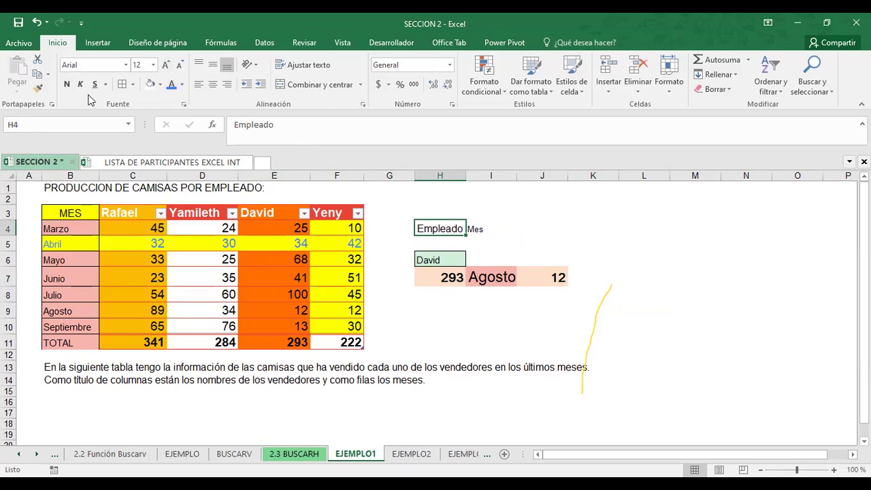
- Try copying Empleado's formatting onto Mes with Format Painter, then undo it
{"action": "left_click", "coordinate": [37, 87]}
{"action": "left_click", "coordinate": [475, 228]}
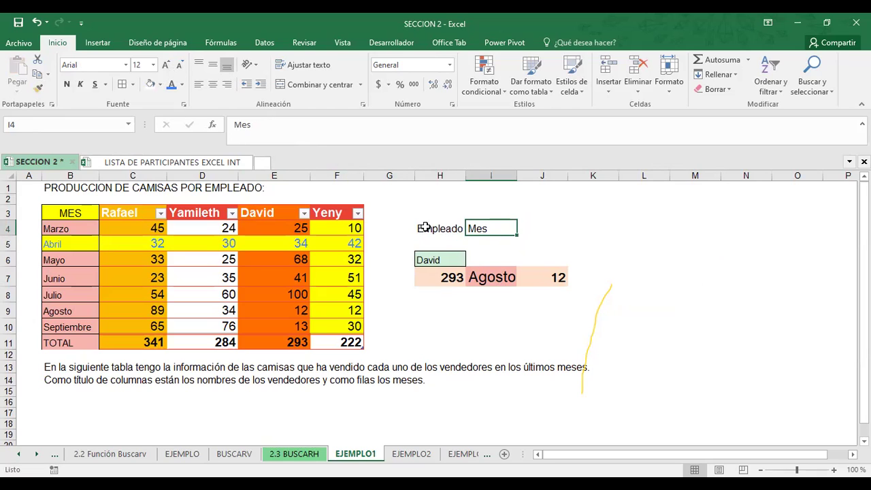
{"action": "key", "text": "ctrl+z"}
{"action": "key", "text": "ctrl+y"}
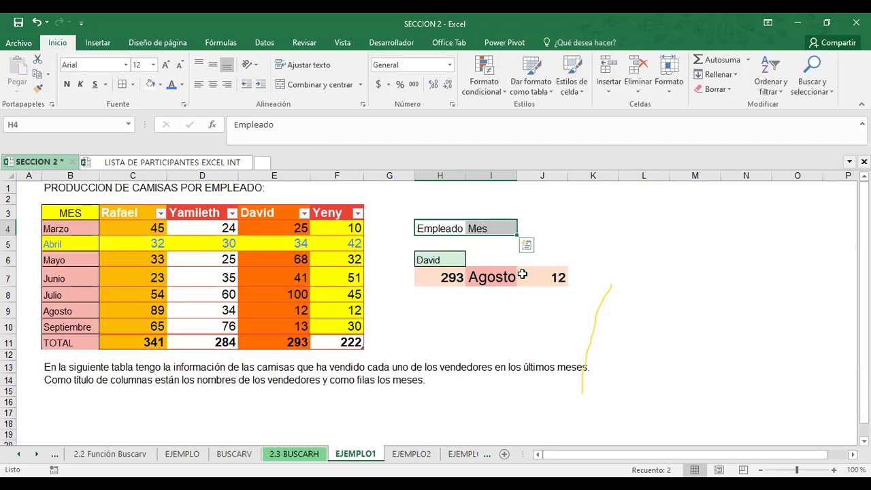
{"action": "key", "text": "ctrl+z"}
{"action": "left_click", "coordinate": [441, 276]}
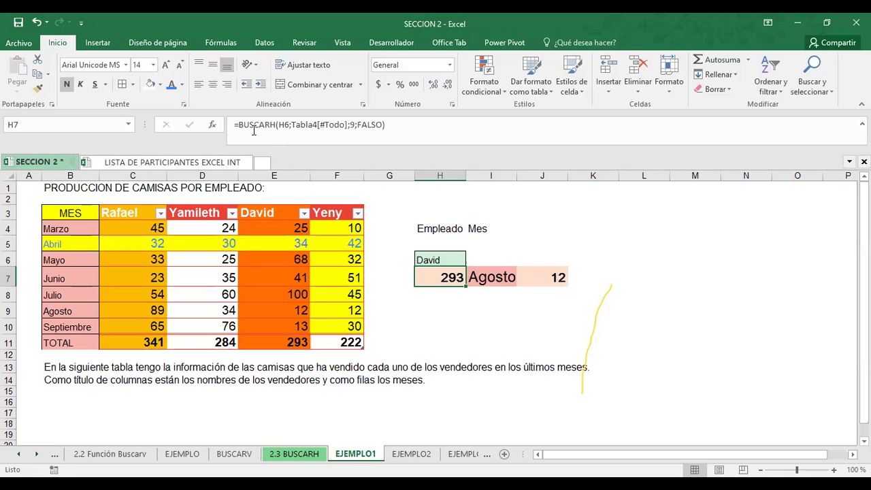
{"action": "left_click", "coordinate": [349, 124]}
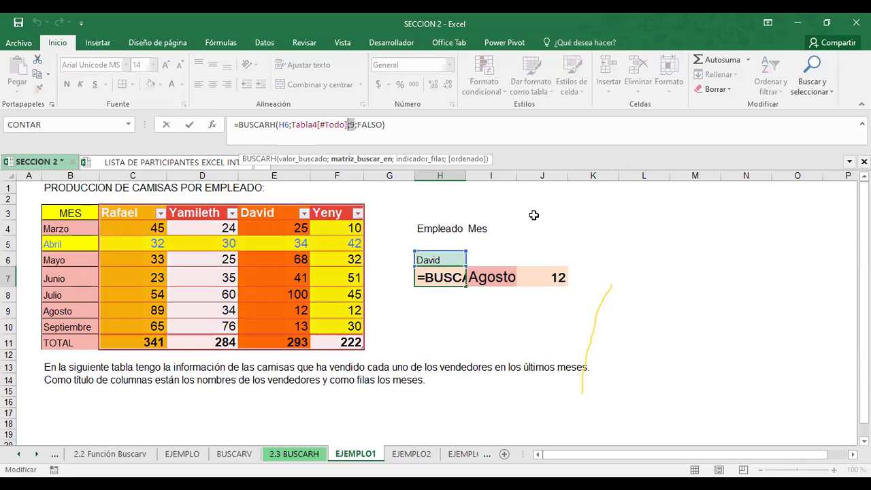
{"action": "left_click", "coordinate": [574, 224]}
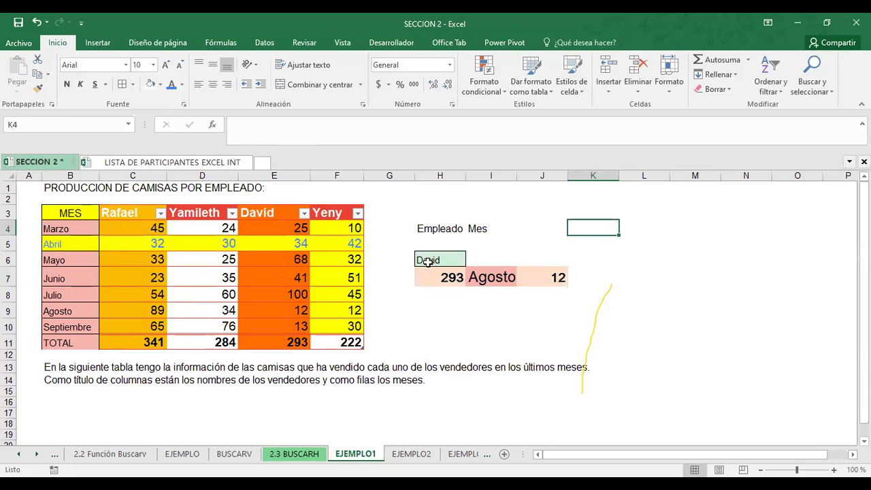
{"action": "left_click", "coordinate": [265, 213]}
{"action": "left_click", "coordinate": [265, 333]}
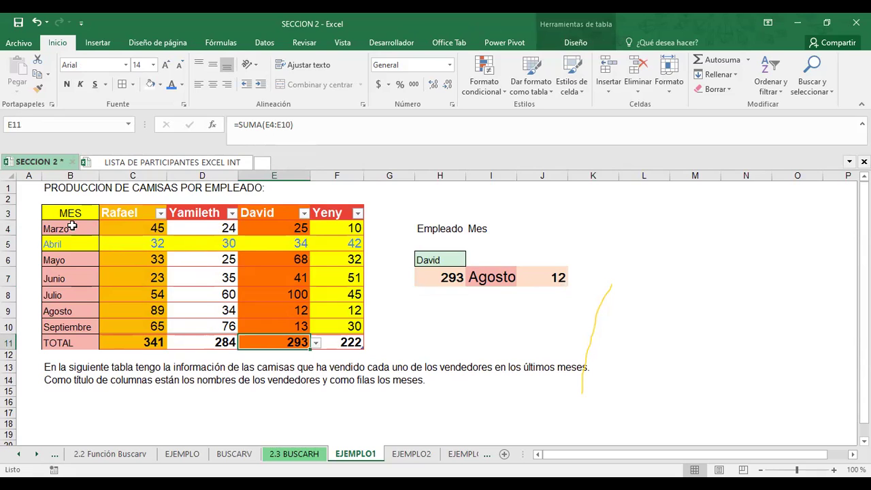
- Fill the Mes cells I4:I7 light pink
{"action": "left_click", "coordinate": [484, 262]}
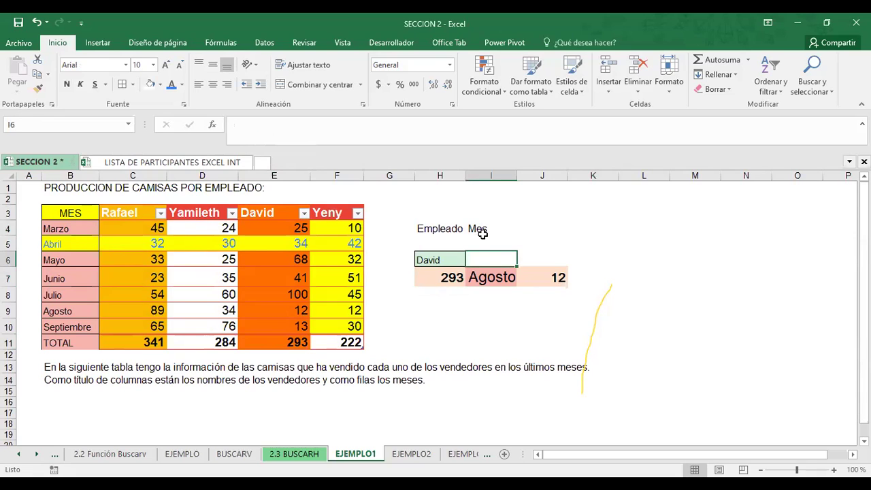
{"action": "left_click_drag", "start_coordinate": [482, 234], "coordinate": [490, 279]}
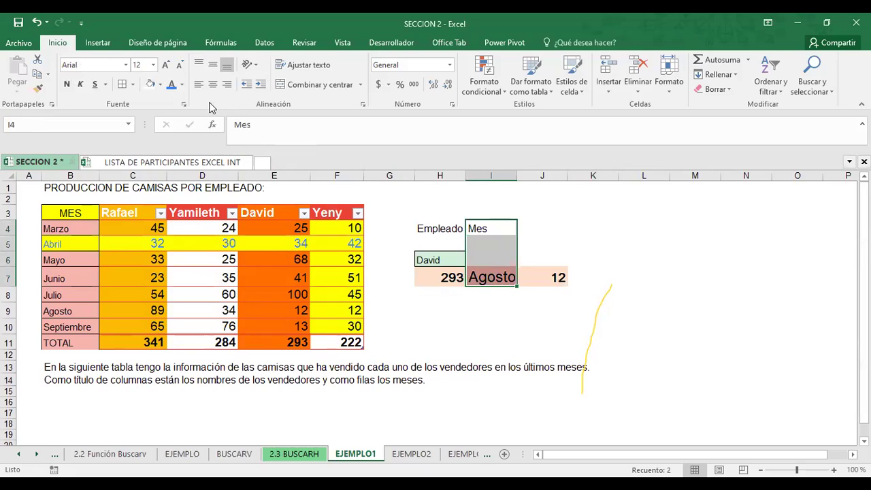
{"action": "left_click", "coordinate": [162, 84]}
{"action": "left_click", "coordinate": [201, 124]}
- Fill the Empleado cells H4:H7 green
{"action": "left_click", "coordinate": [433, 233]}
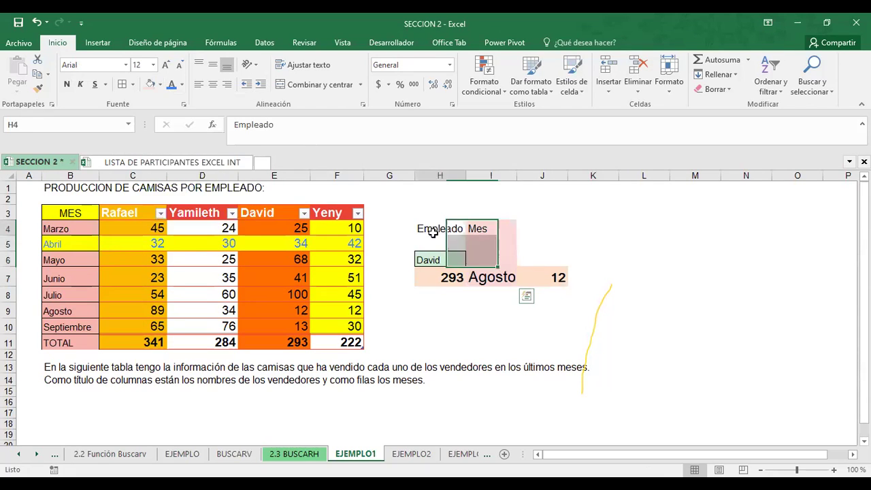
{"action": "left_click_drag", "start_coordinate": [432, 233], "coordinate": [431, 274]}
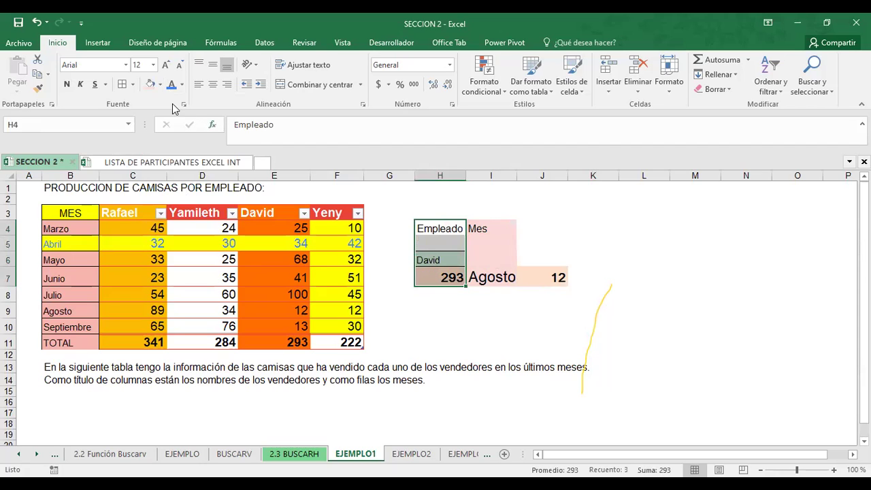
{"action": "left_click", "coordinate": [160, 85]}
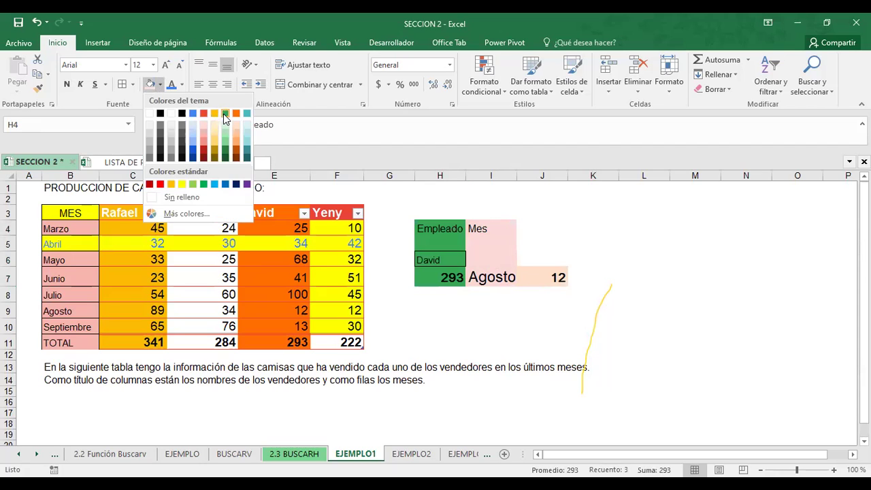
{"action": "left_click", "coordinate": [224, 114]}
- Enlarge the text of lookup block H4:K7 to size 14
{"action": "left_click_drag", "start_coordinate": [433, 232], "coordinate": [613, 279]}
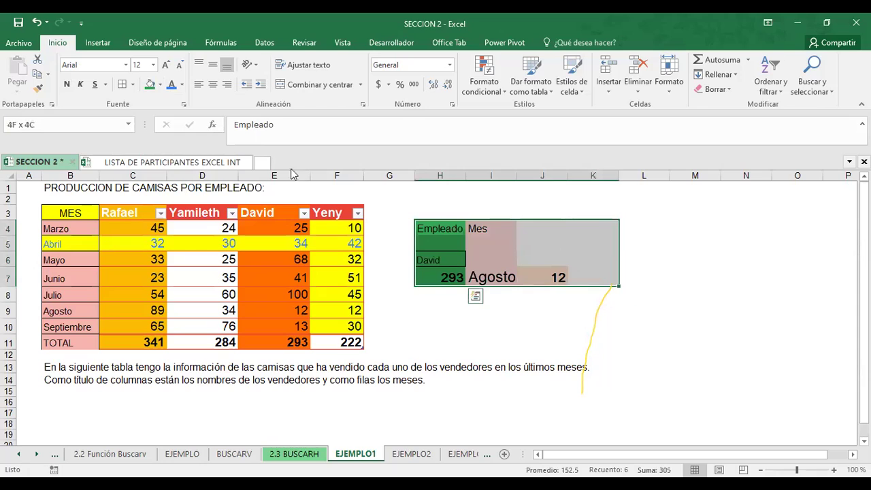
{"action": "left_click", "coordinate": [167, 64]}
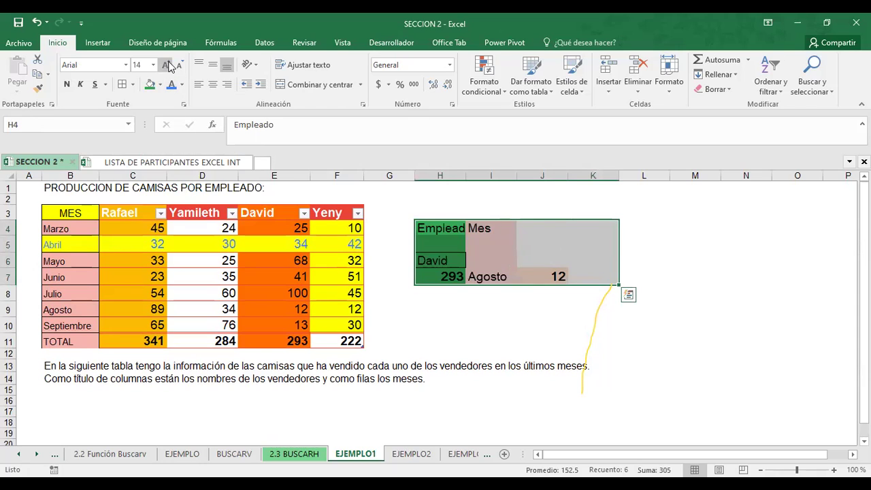
{"action": "left_click", "coordinate": [740, 290]}
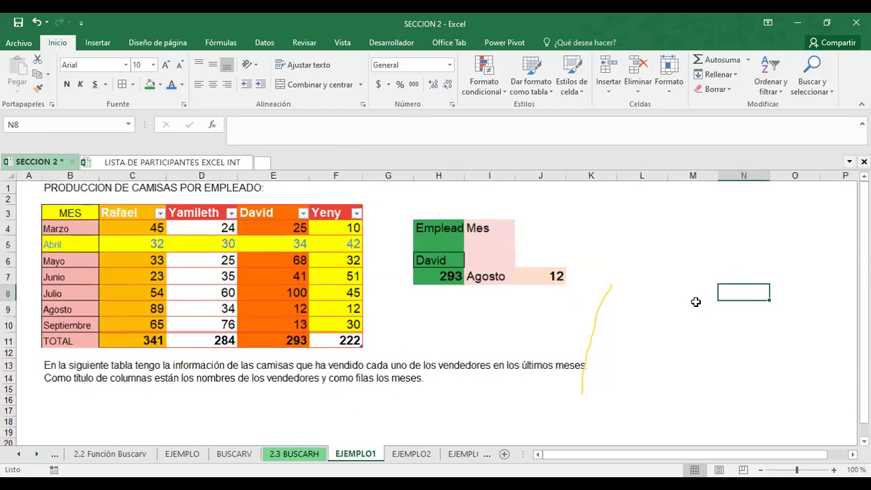
{"action": "scroll", "coordinate": [695, 301], "scroll_direction": "up", "scroll_amount": 1}
{"action": "left_click", "coordinate": [647, 253]}
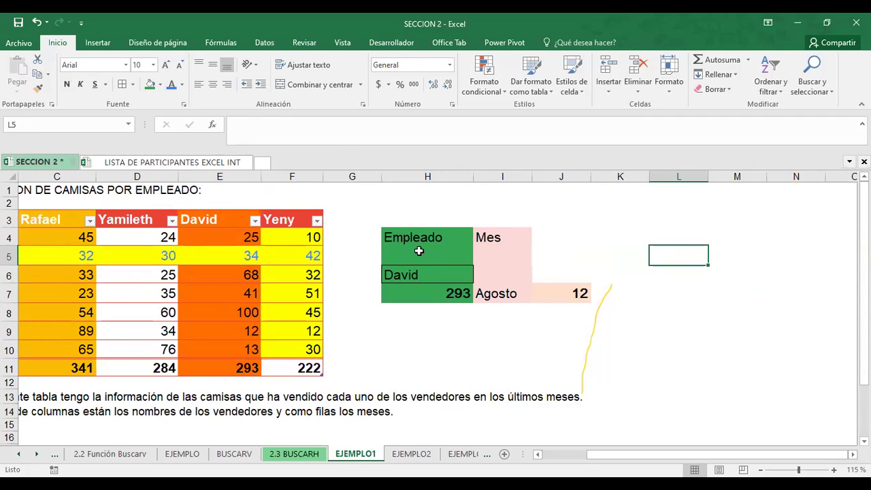
- Set the employee lookup in H6 to Yeny, giving a total of 222
{"action": "left_click", "coordinate": [406, 275]}
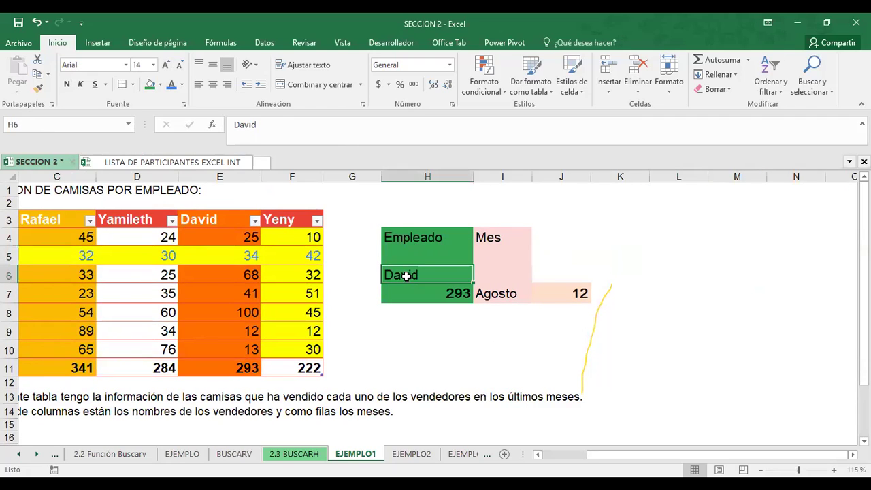
{"action": "type", "text": "Yeny"}
{"action": "key", "text": "Return"}
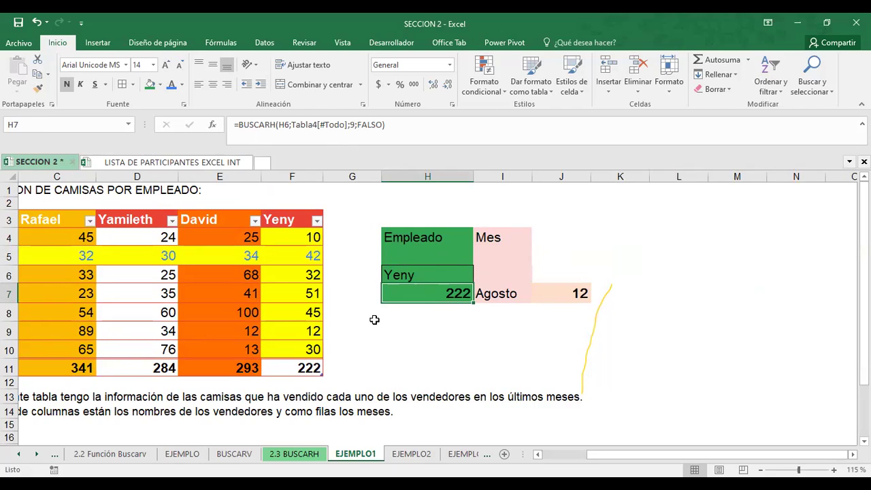
- Change the month in I7 to Marzo, then Septiembre, so J7 returns 30
{"action": "left_click", "coordinate": [501, 293]}
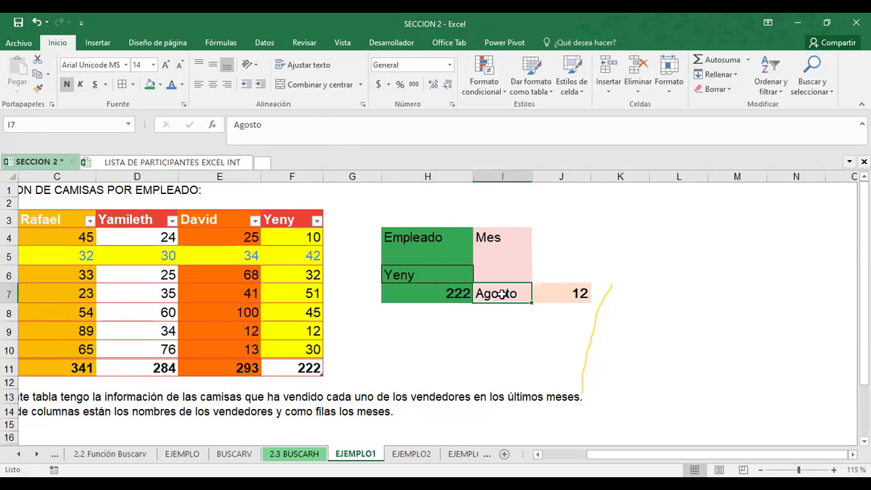
{"action": "key", "text": "Delete"}
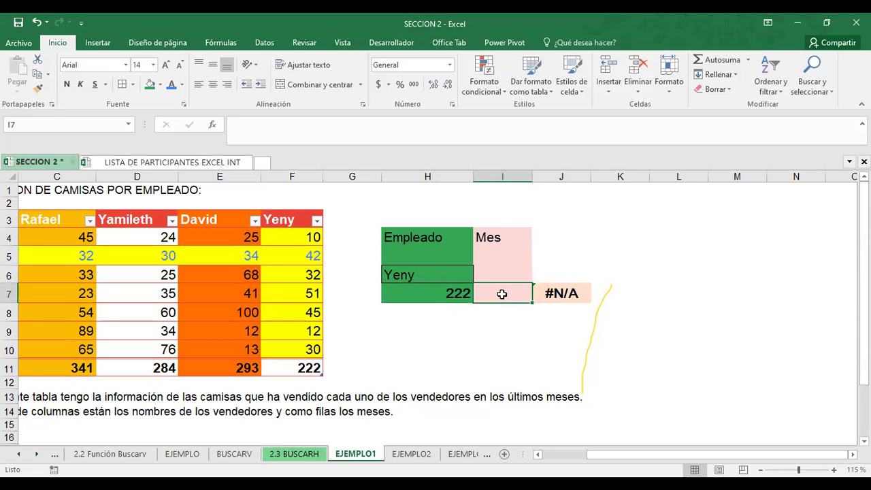
{"action": "scroll", "coordinate": [519, 310], "scroll_direction": "left", "scroll_amount": 2}
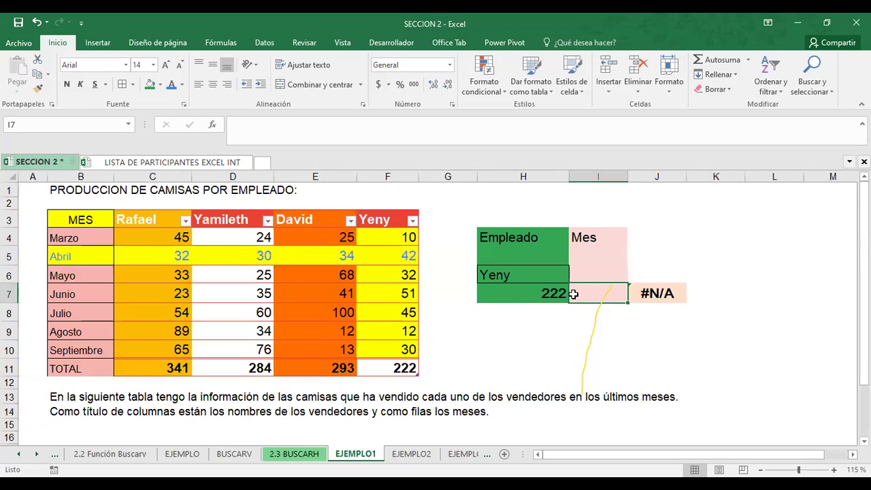
{"action": "type", "text": "Marzo"}
{"action": "key", "text": "Return"}
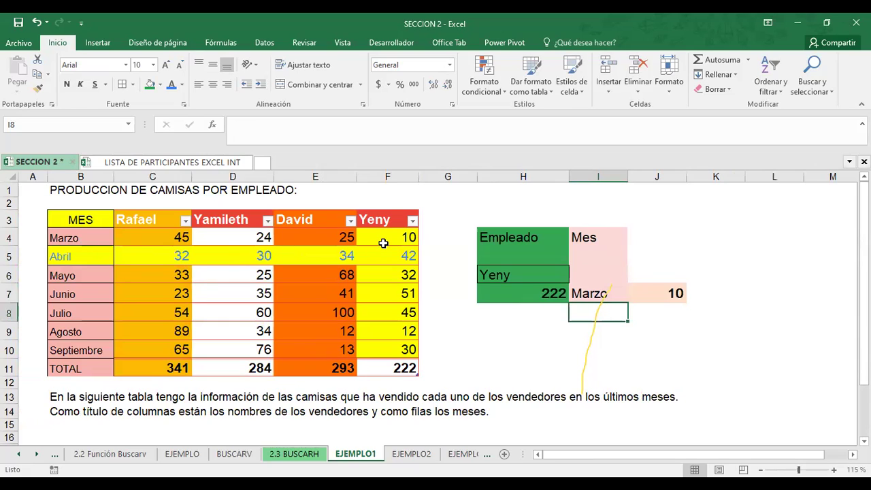
{"action": "left_click", "coordinate": [592, 293]}
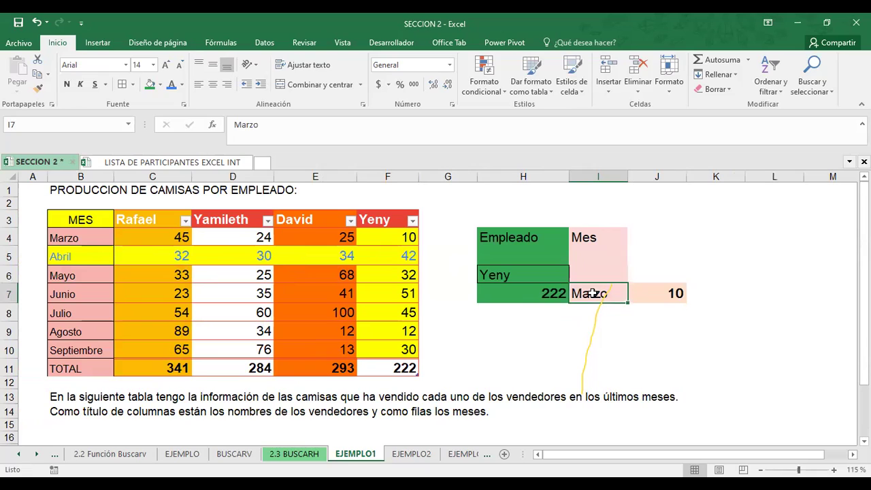
{"action": "type", "text": "Septie"}
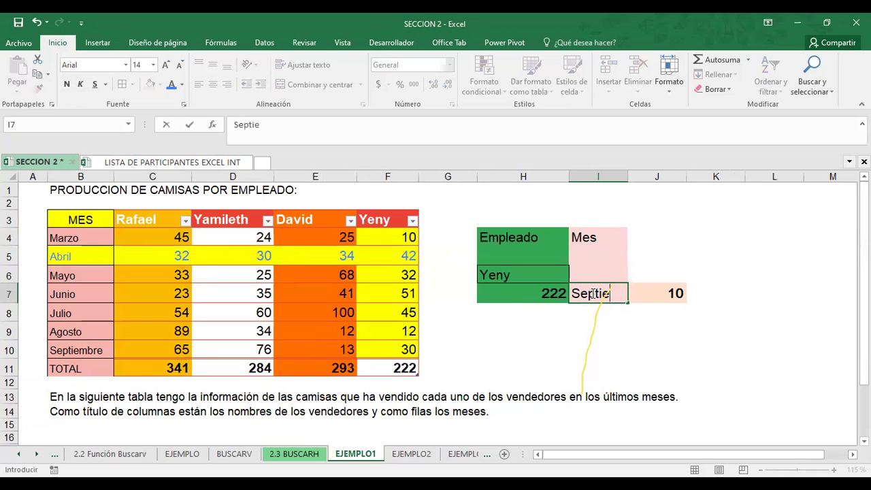
{"action": "type", "text": "mbre"}
{"action": "key", "text": "Return"}
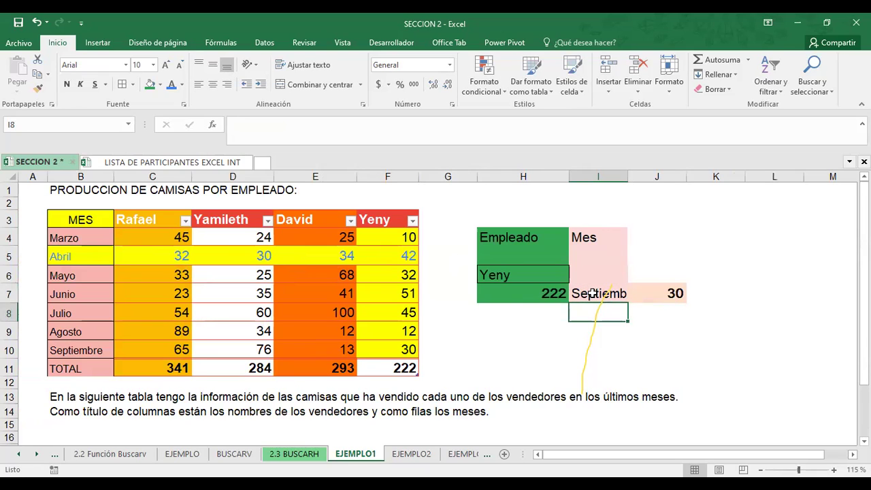
{"action": "left_click", "coordinate": [713, 273]}
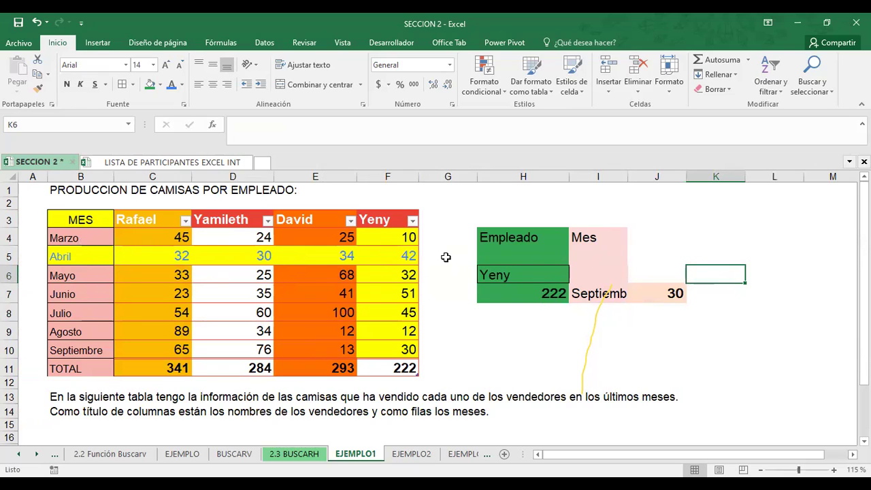
{"action": "left_click_drag", "start_coordinate": [689, 235], "coordinate": [483, 287]}
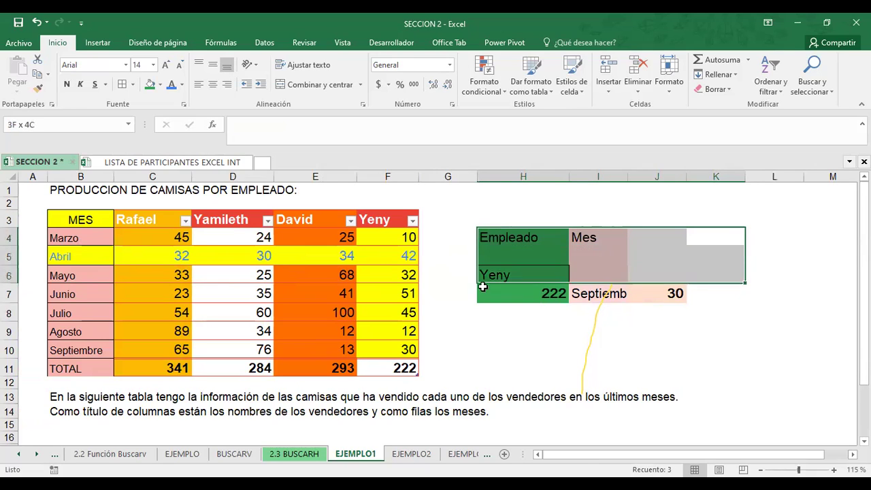
{"action": "left_click", "coordinate": [523, 331]}
{"action": "mouse_move", "coordinate": [484, 243]}
{"action": "left_mouse_down"}
{"action": "mouse_move", "coordinate": [642, 265]}
{"action": "mouse_move", "coordinate": [669, 295]}
{"action": "left_mouse_up"}
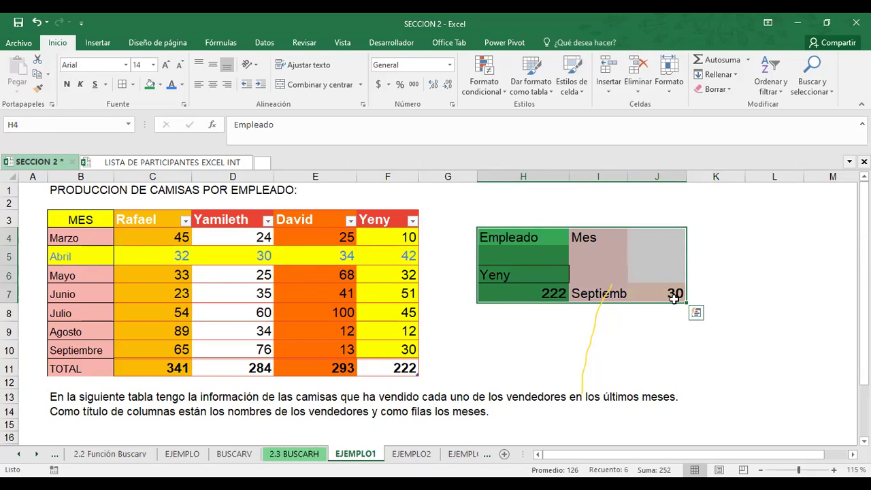
{"action": "left_click", "coordinate": [783, 291]}
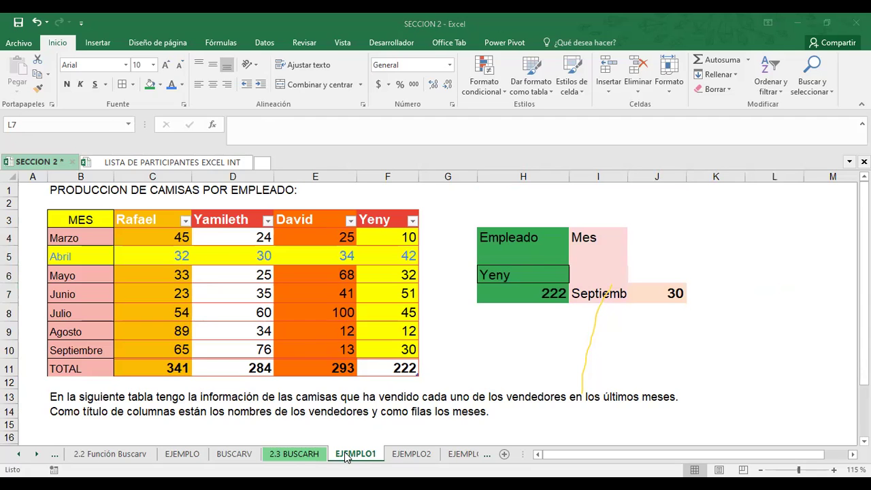
- On the EJEMPLO2 sheet, widen columns C and E so the Armando header shows fully
{"action": "left_click", "coordinate": [401, 454]}
{"action": "left_click", "coordinate": [511, 311]}
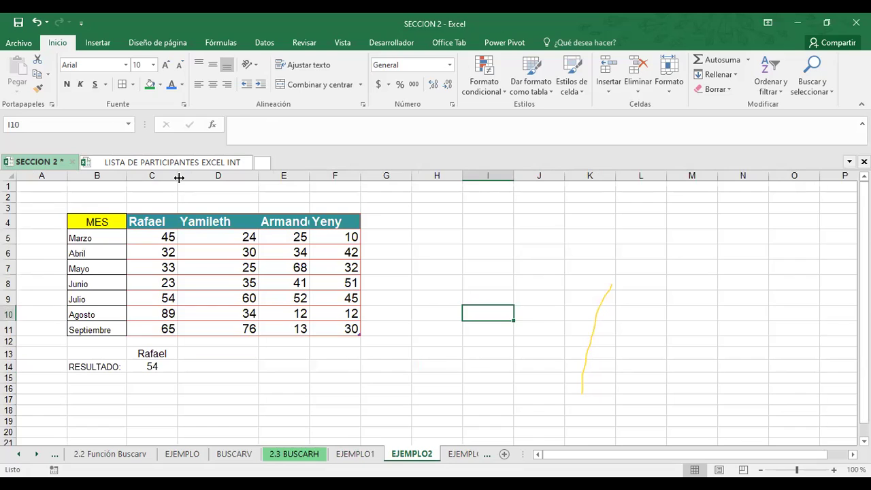
{"action": "left_click", "coordinate": [453, 257]}
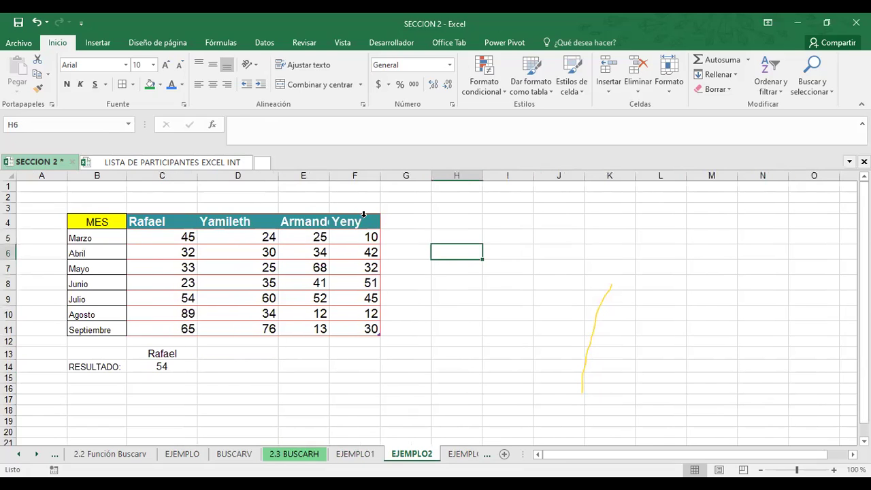
{"action": "double_click", "coordinate": [329, 176]}
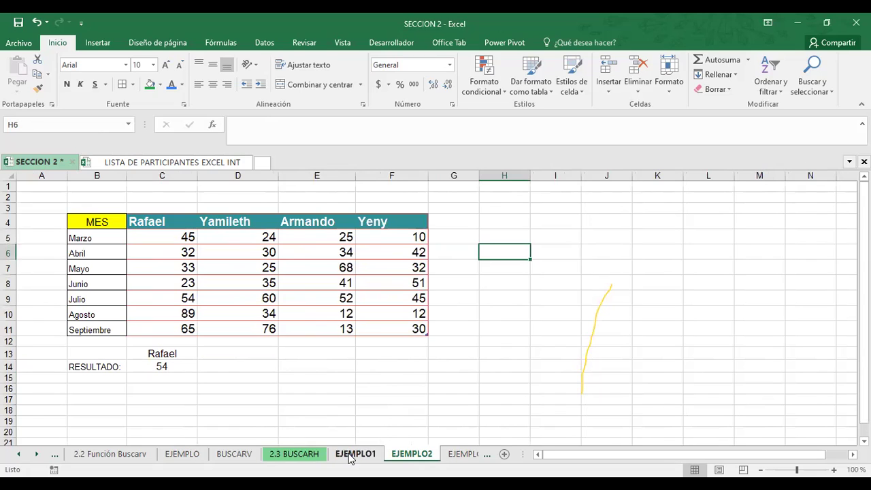
{"action": "left_click", "coordinate": [238, 331]}
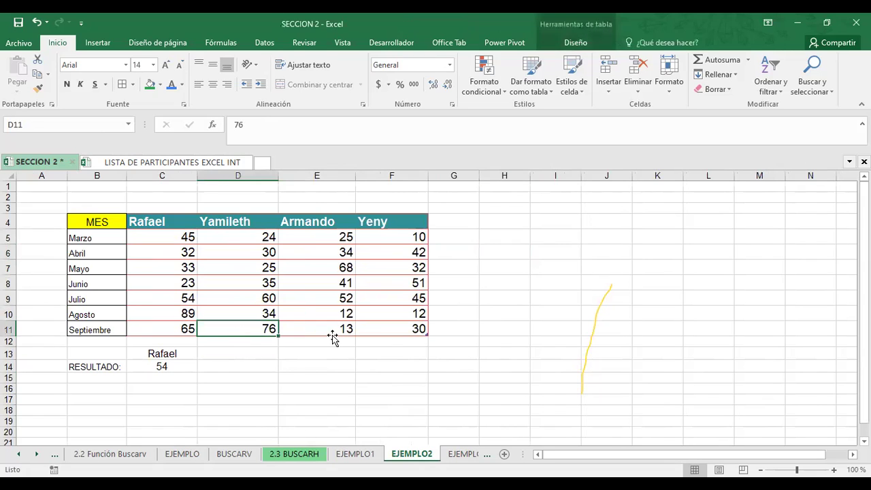
{"action": "left_click", "coordinate": [292, 366]}
- Delete the seller name headers and the month names in column B
{"action": "left_click_drag", "start_coordinate": [140, 221], "coordinate": [401, 223]}
{"action": "key", "text": "Delete"}
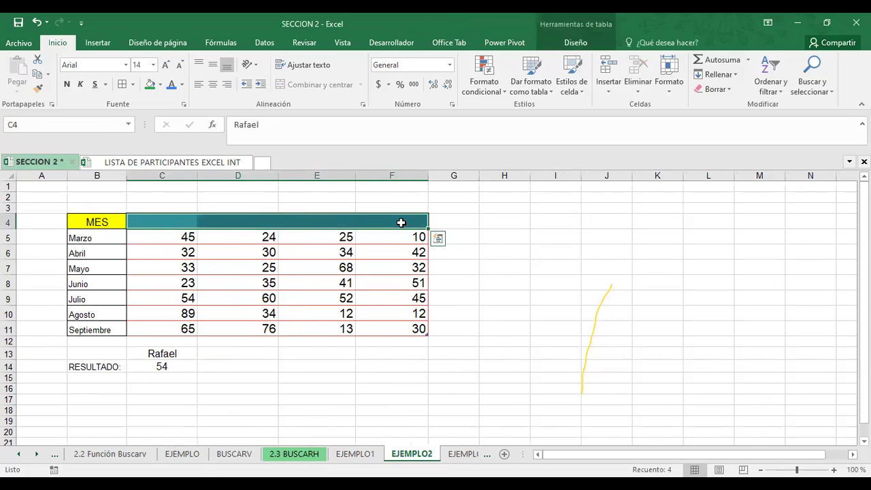
{"action": "left_click_drag", "start_coordinate": [97, 238], "coordinate": [97, 325]}
{"action": "key", "text": "Delete"}
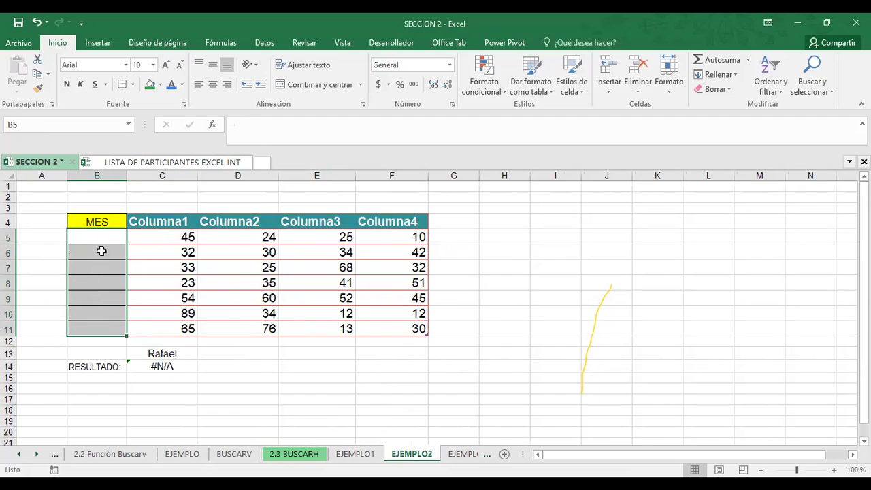
{"action": "left_click", "coordinate": [91, 237]}
- Enter year headers 2000, 2010 and 2020 in C4, D4 and E4
{"action": "left_click", "coordinate": [161, 221]}
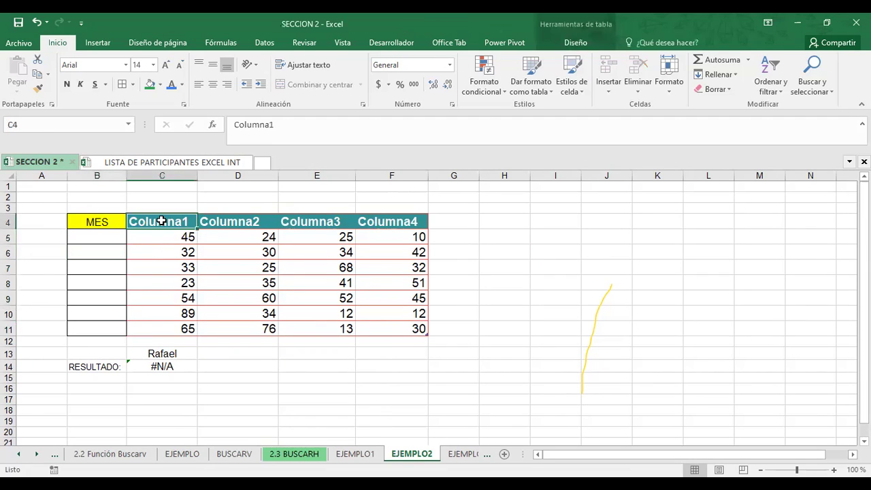
{"action": "type", "text": "2000"}
{"action": "key", "text": "Return"}
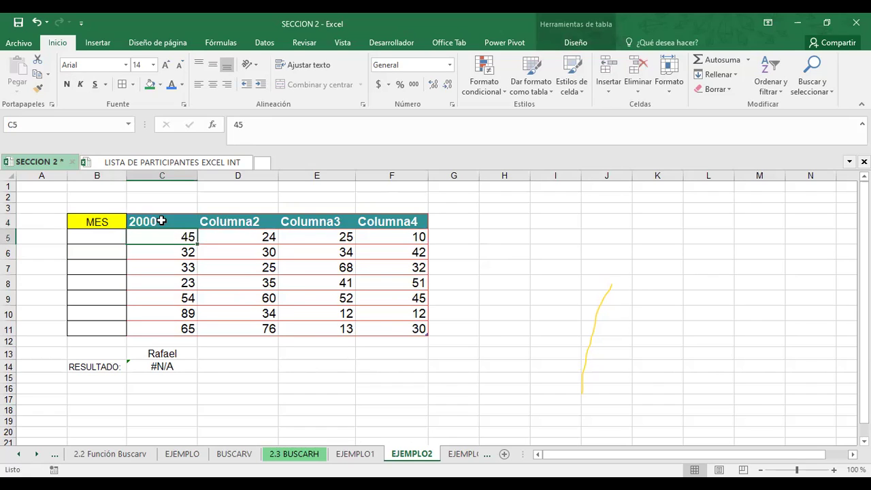
{"action": "key", "text": "Up"}
{"action": "key", "text": "Right"}
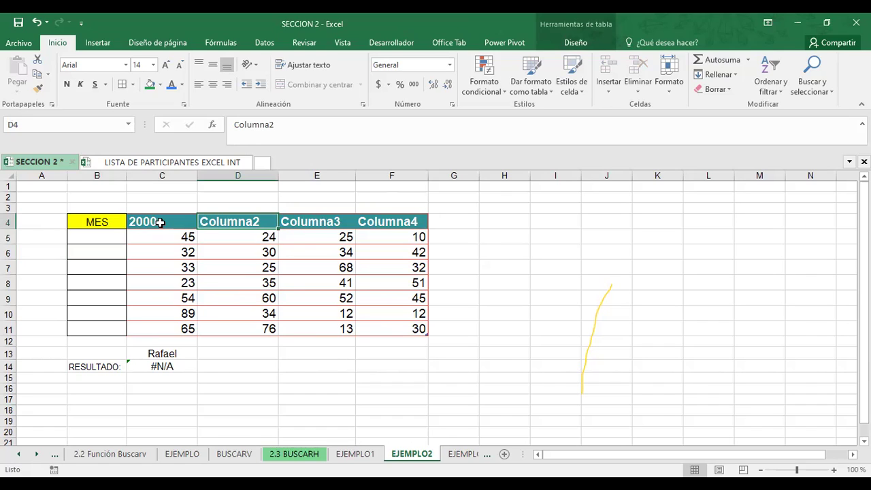
{"action": "type", "text": "2010"}
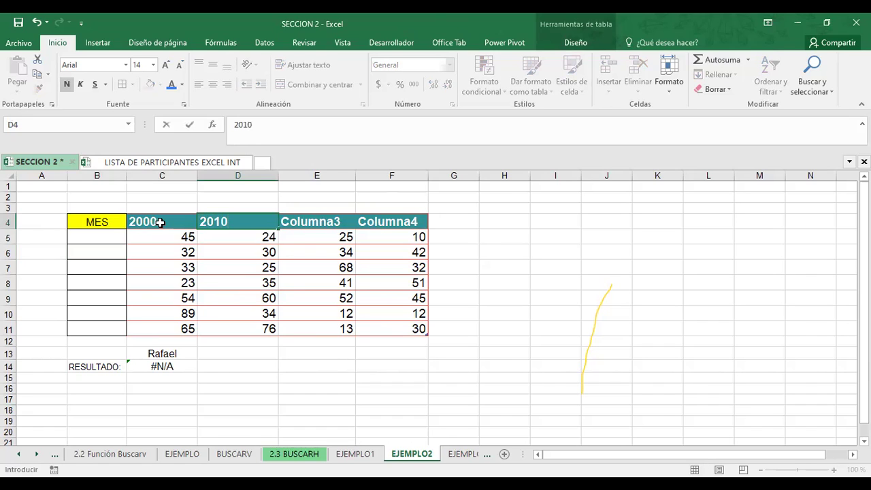
{"action": "key", "text": "Up"}
{"action": "key", "text": "Right"}
{"action": "key", "text": "Down"}
{"action": "key", "text": "Left"}
{"action": "key", "text": "Right"}
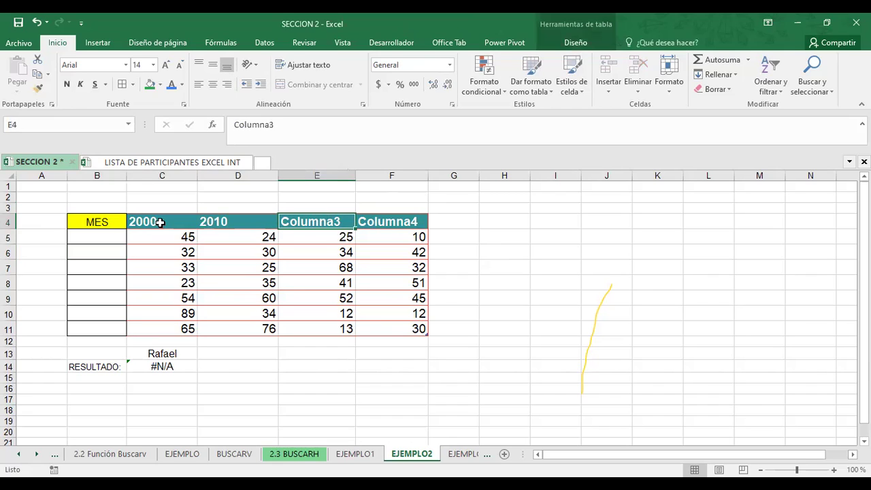
{"action": "type", "text": "2020"}
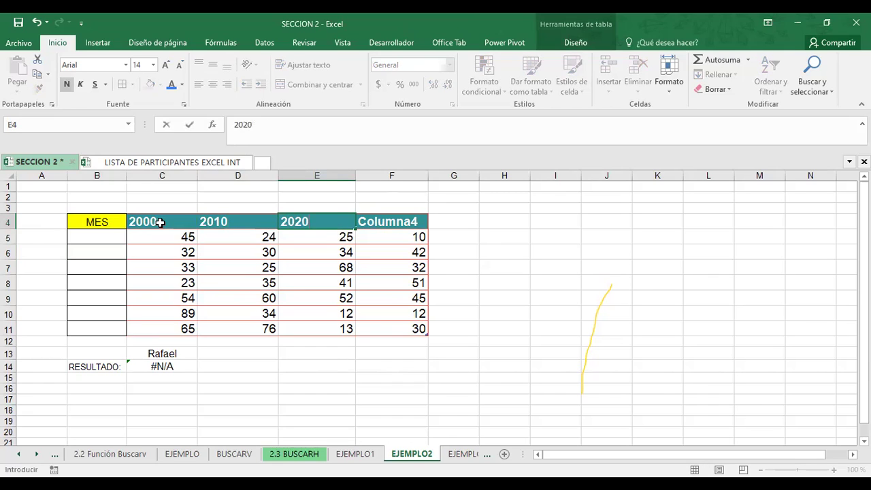
{"action": "key", "text": "Right"}
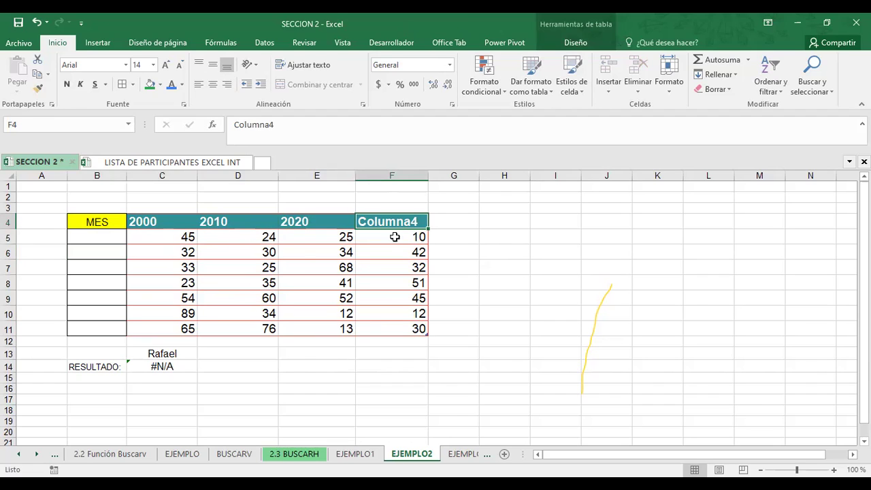
- Inspect the 2000 header cell C4 and the cell C3 above it
{"action": "left_click", "coordinate": [484, 241]}
{"action": "left_click", "coordinate": [144, 222]}
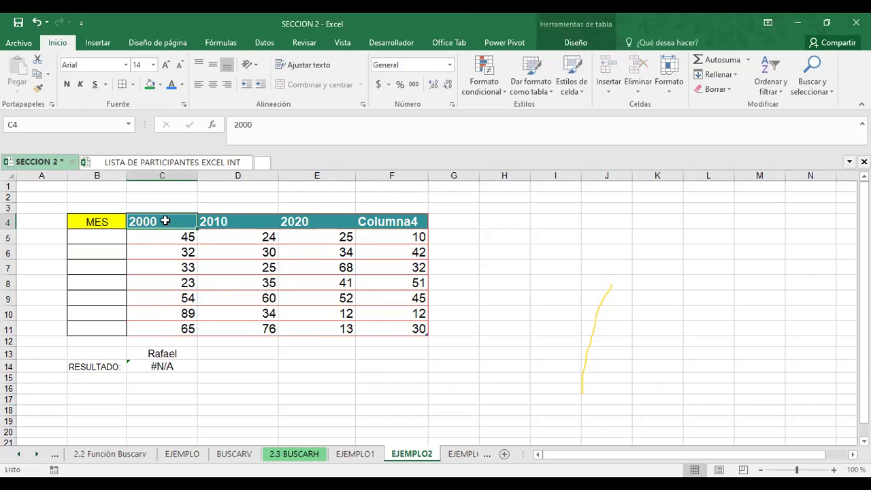
{"action": "left_click", "coordinate": [161, 208]}
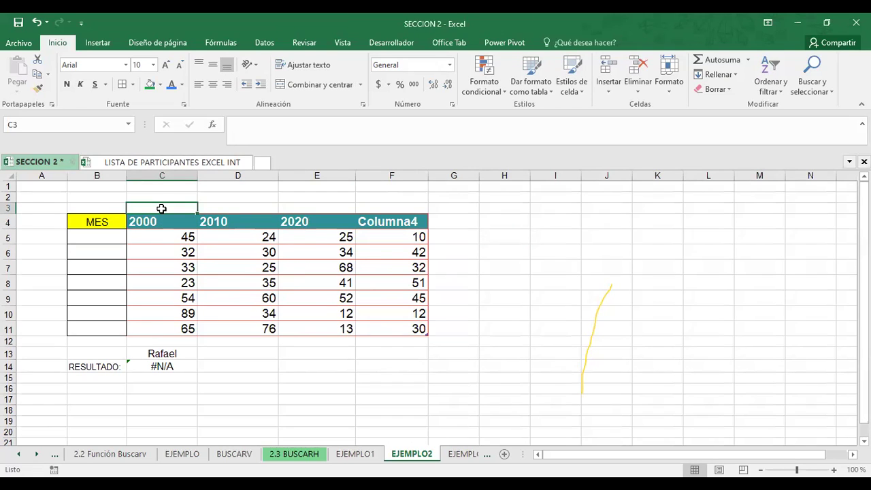
- Enter the label 'administrador' in C3, enlarge its font, and widen column C
{"action": "type", "text": "adm"}
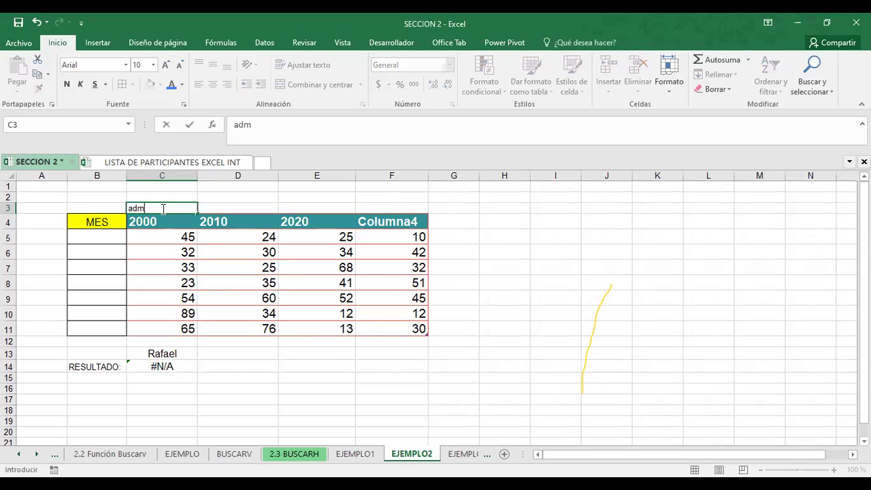
{"action": "type", "text": "inistrador"}
{"action": "key", "text": "Return"}
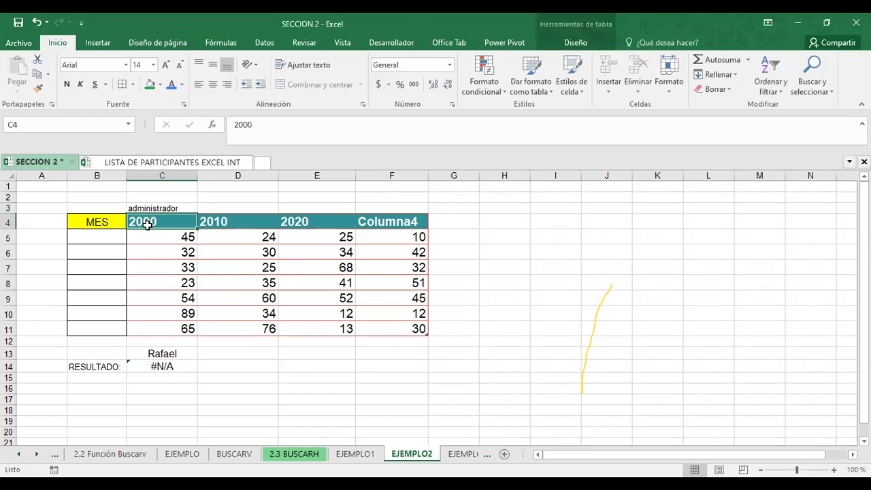
{"action": "left_click", "coordinate": [149, 208]}
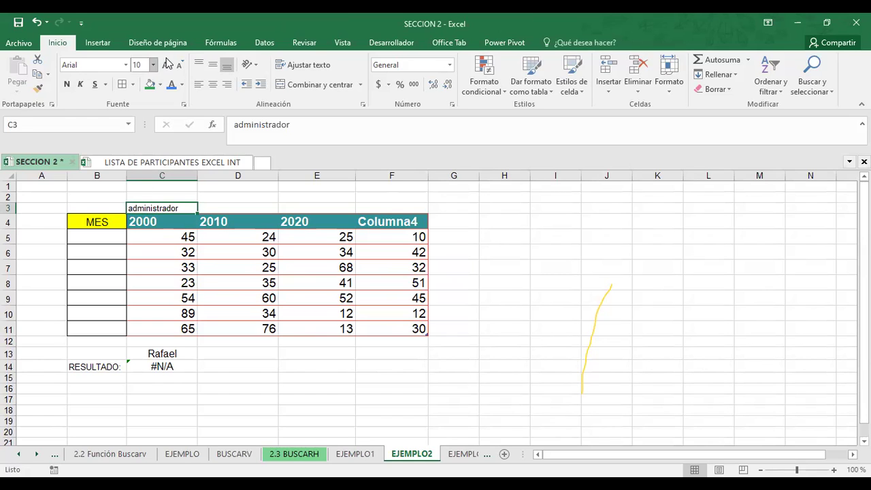
{"action": "left_click", "coordinate": [167, 63]}
{"action": "left_click", "coordinate": [167, 64]}
{"action": "left_click", "coordinate": [285, 210]}
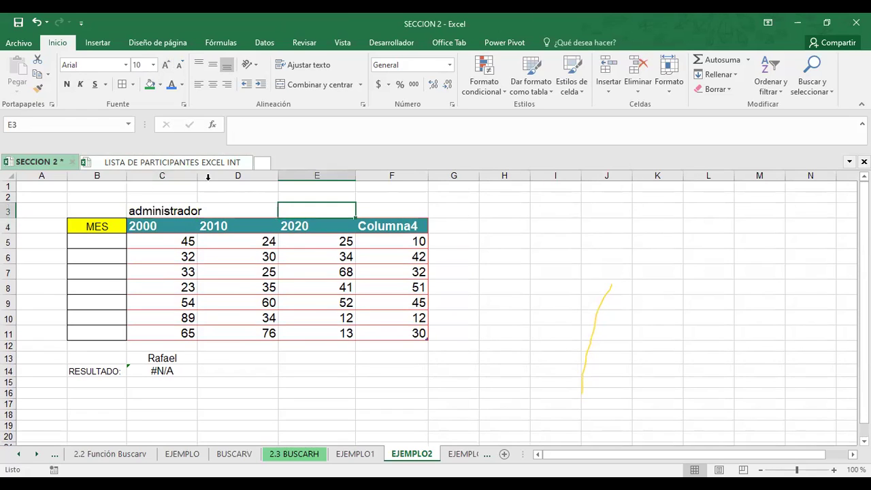
{"action": "left_click_drag", "start_coordinate": [198, 176], "coordinate": [236, 176]}
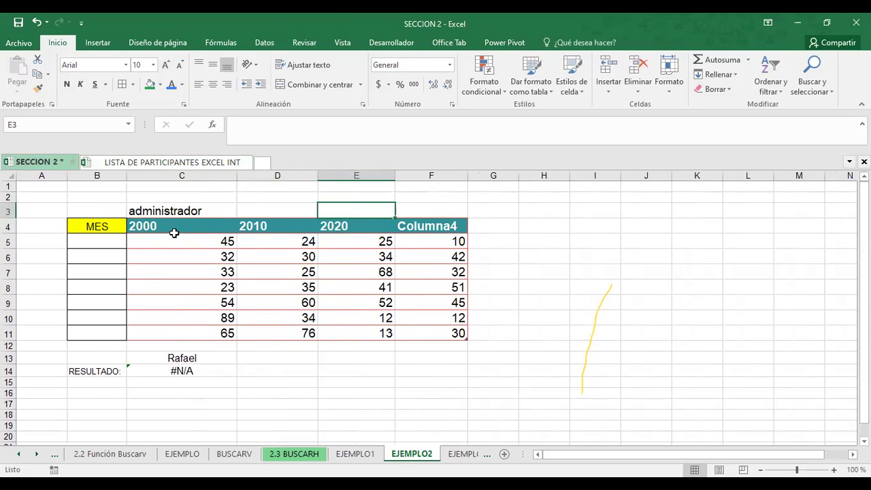
- Change the label to 'administrador 1' and fill it as a series to E3, then widen column D
{"action": "left_click", "coordinate": [160, 212]}
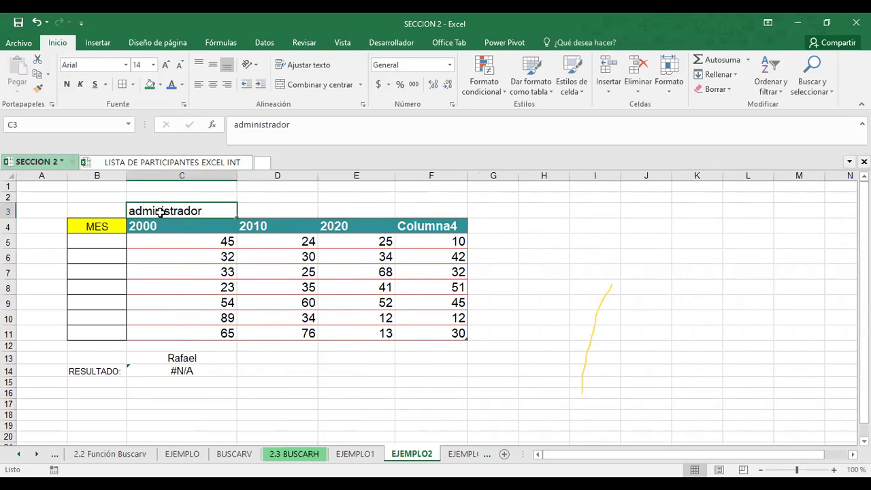
{"action": "key", "text": "F2"}
{"action": "type", "text": "1"}
{"action": "key", "text": "Return"}
{"action": "left_click", "coordinate": [179, 210]}
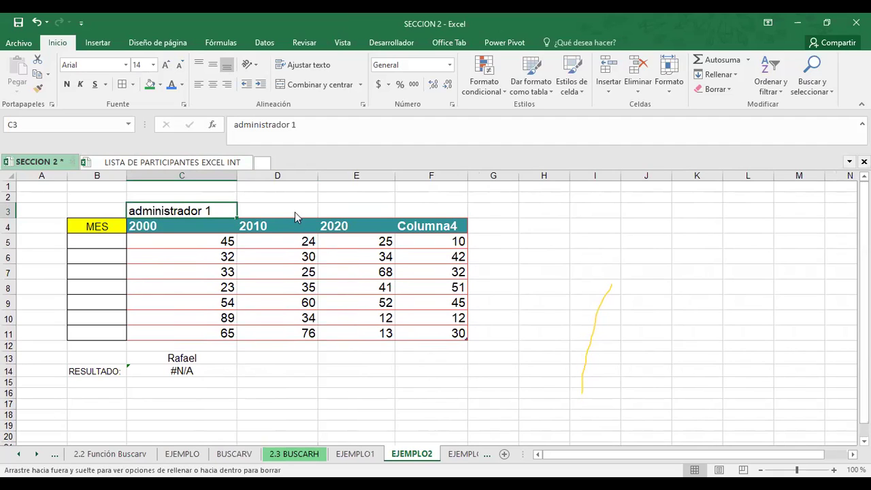
{"action": "left_click_drag", "start_coordinate": [295, 217], "coordinate": [417, 211]}
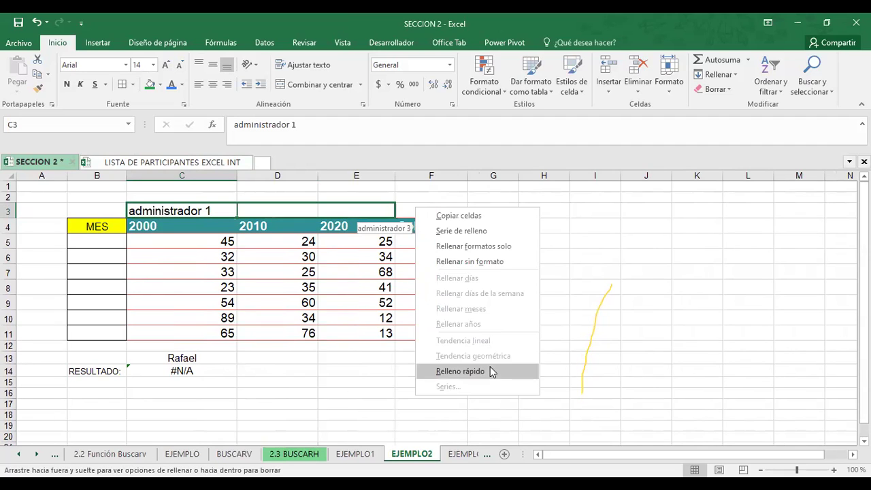
{"action": "left_click", "coordinate": [465, 231]}
{"action": "left_click", "coordinate": [592, 238]}
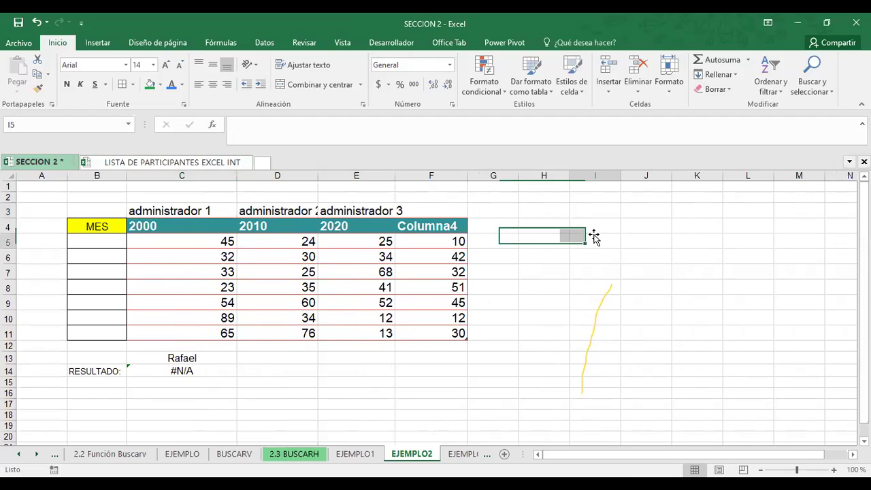
{"action": "left_click_drag", "start_coordinate": [318, 177], "coordinate": [350, 177]}
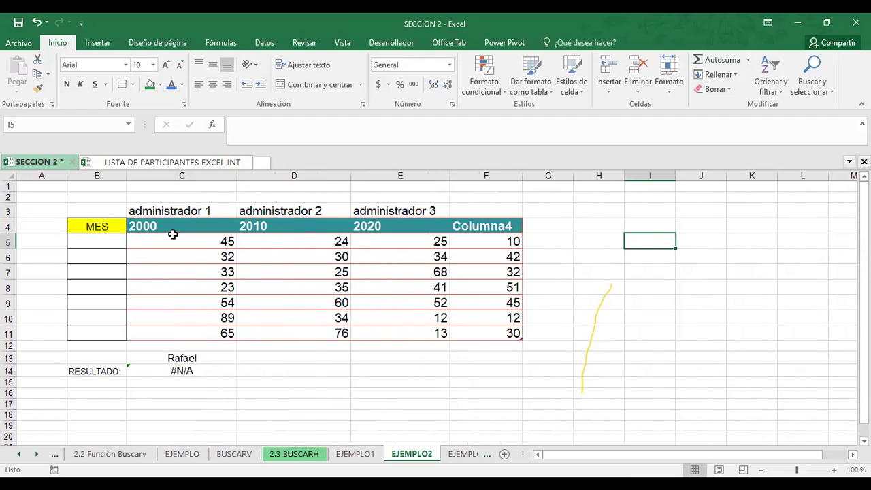
- Set the remaining year headers to 2005, 2010 and 2015
{"action": "left_click", "coordinate": [275, 224]}
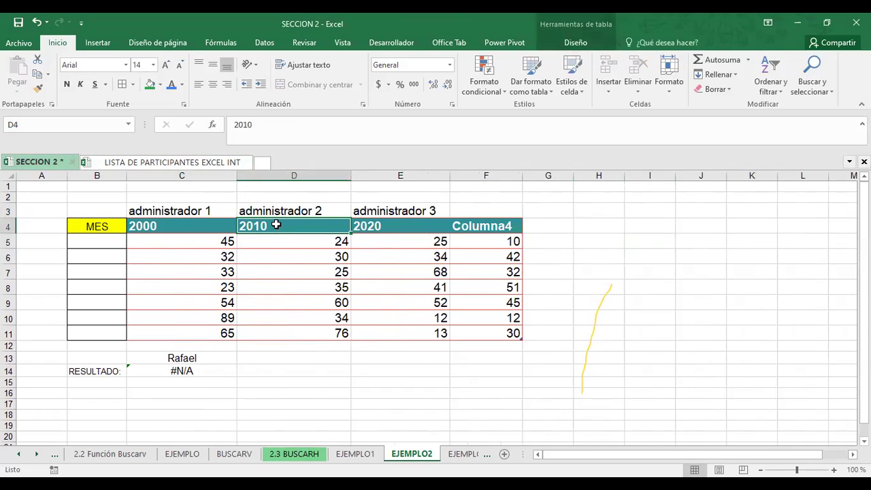
{"action": "double_click", "coordinate": [276, 225]}
{"action": "key", "text": "BackSpace"}
{"action": "key", "text": "BackSpace"}
{"action": "type", "text": "05"}
{"action": "key", "text": "Return"}
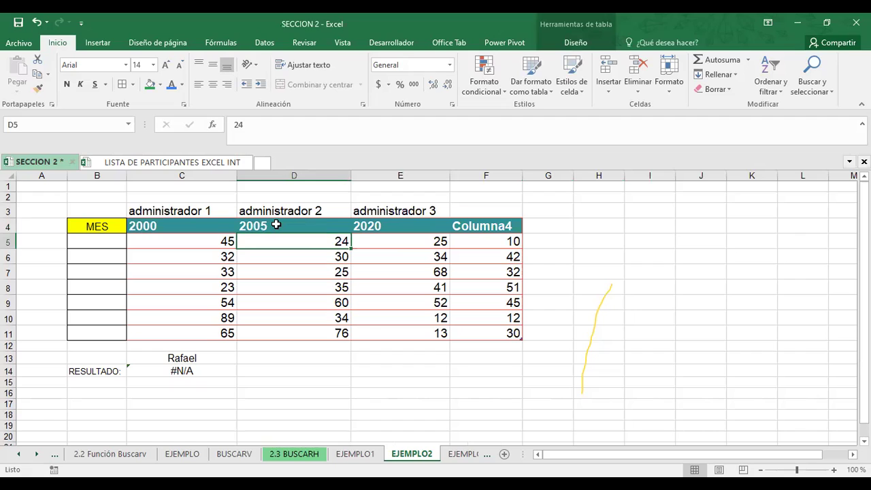
{"action": "left_click", "coordinate": [366, 224]}
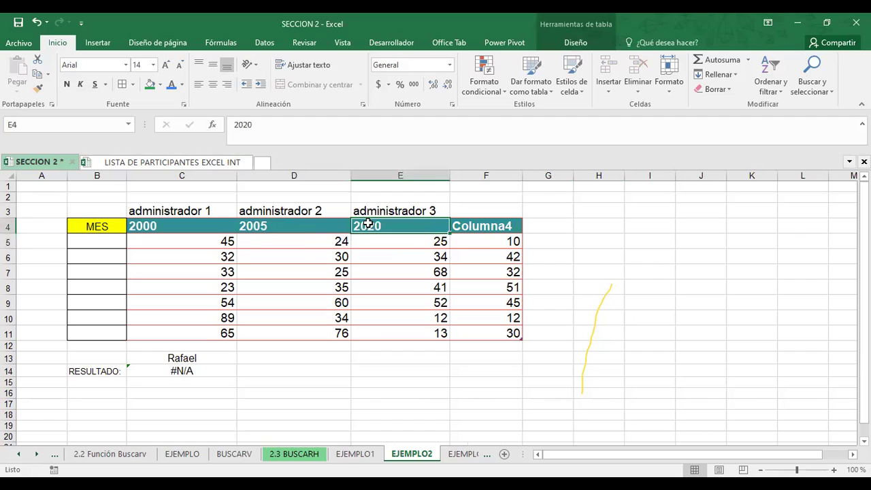
{"action": "type", "text": "2010"}
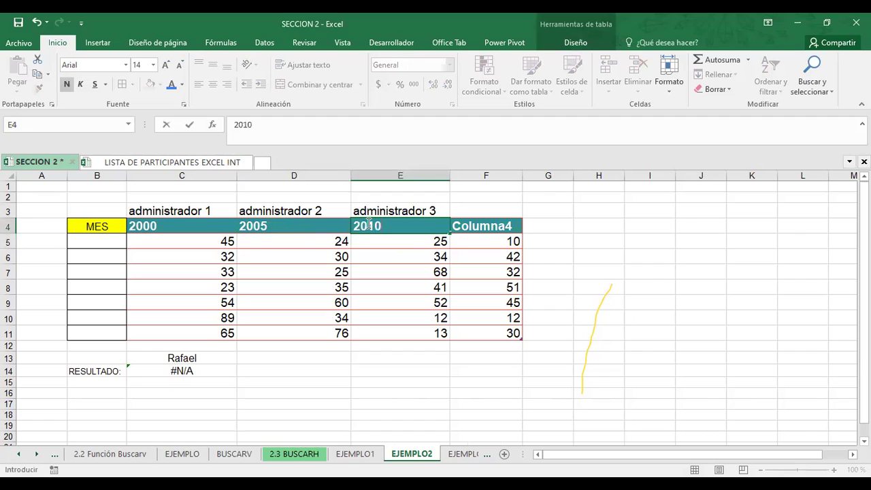
{"action": "key", "text": "Return"}
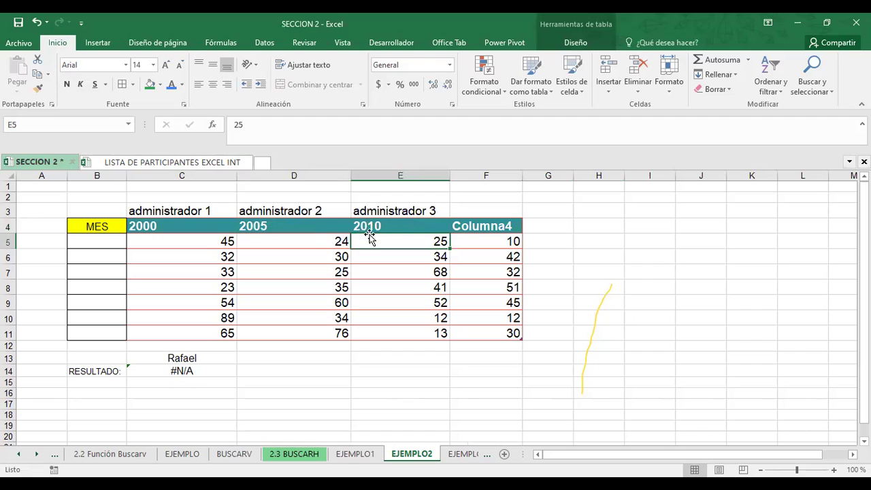
{"action": "left_click", "coordinate": [474, 229]}
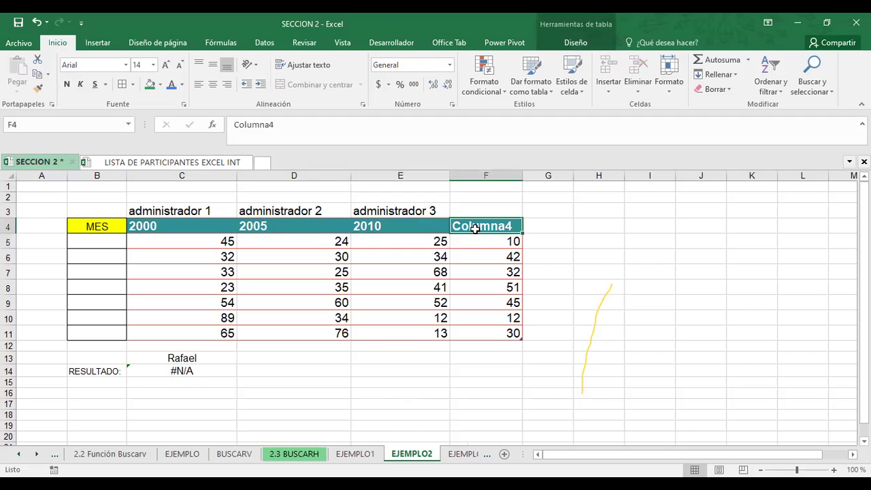
{"action": "type", "text": "2015"}
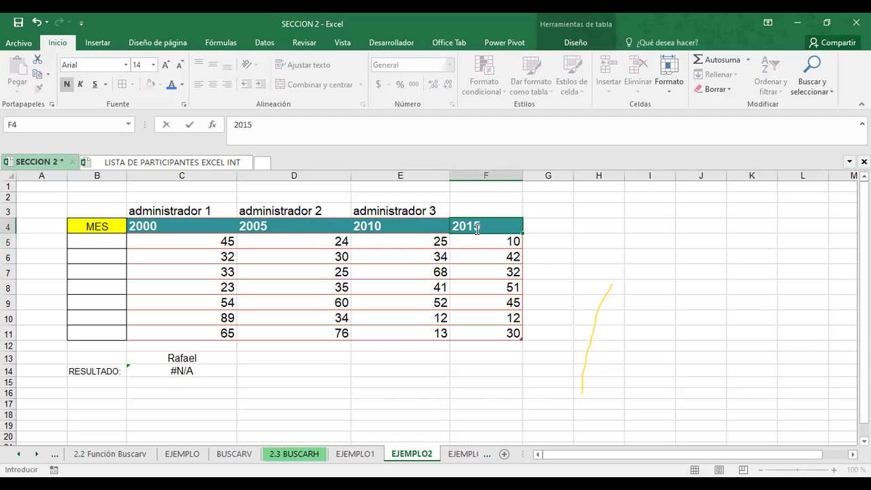
{"action": "key", "text": "Return"}
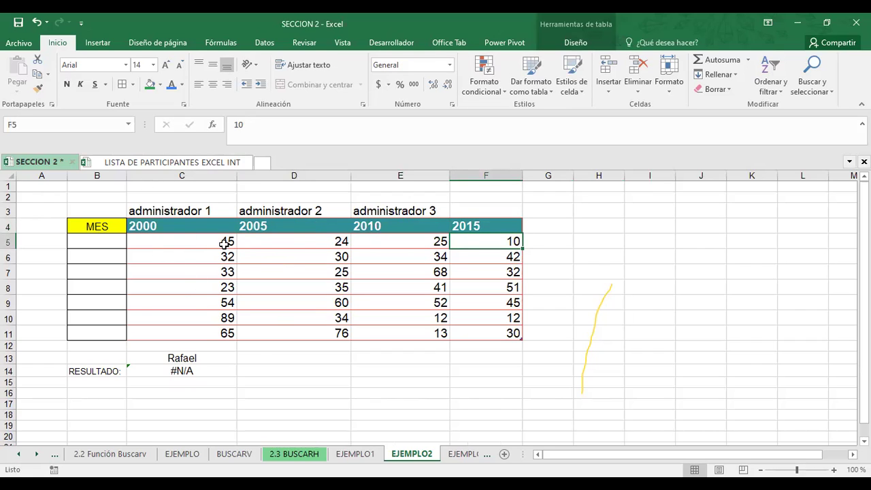
- Replace the MES header with EMPLEADO and widen column B to fit it
{"action": "left_click", "coordinate": [101, 242]}
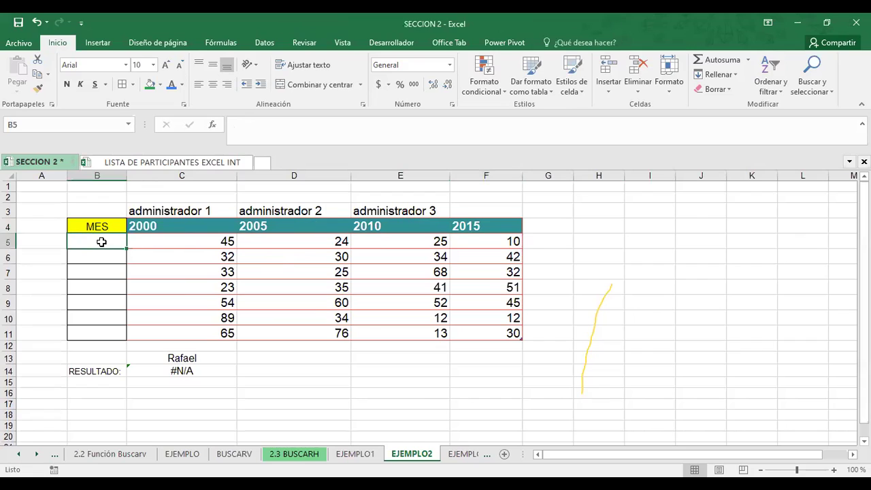
{"action": "left_click", "coordinate": [101, 228]}
{"action": "type", "text": "em"}
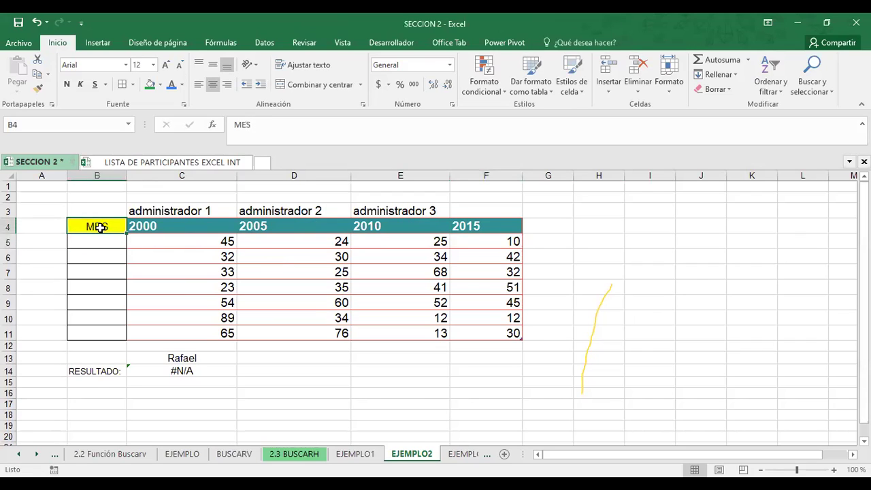
{"action": "type", "text": "pelado"}
{"action": "key", "text": "BackSpace"}
{"action": "key", "text": "BackSpace"}
{"action": "key", "text": "BackSpace"}
{"action": "key", "text": "BackSpace"}
{"action": "key", "text": "BackSpace"}
{"action": "key", "text": "BackSpace"}
{"action": "key", "text": "BackSpace"}
{"action": "key", "text": "BackSpace"}
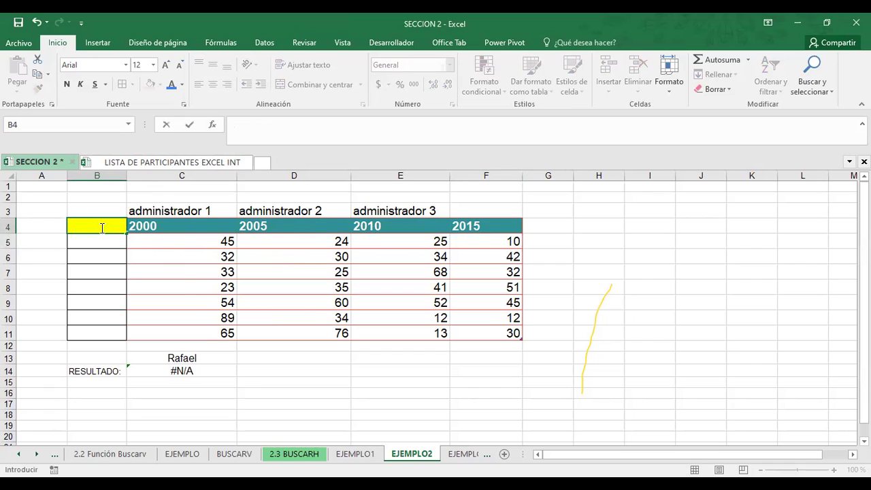
{"action": "type", "text": "EMPLEADO"}
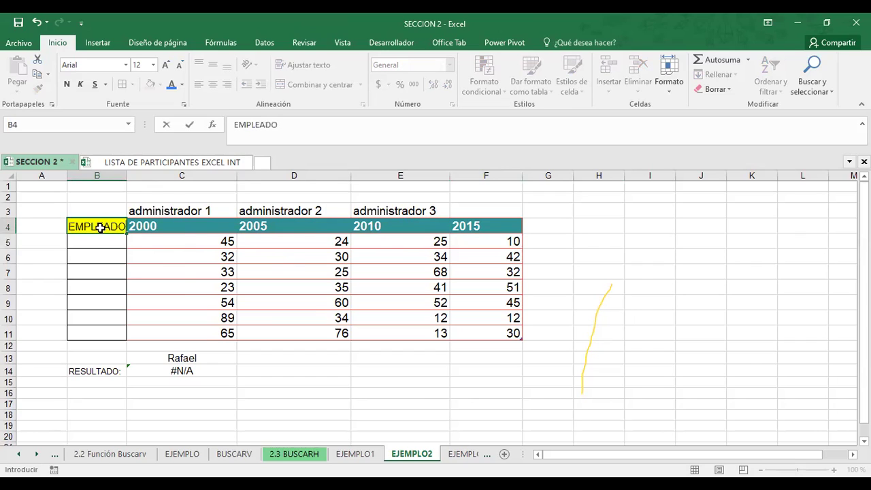
{"action": "key", "text": "Return"}
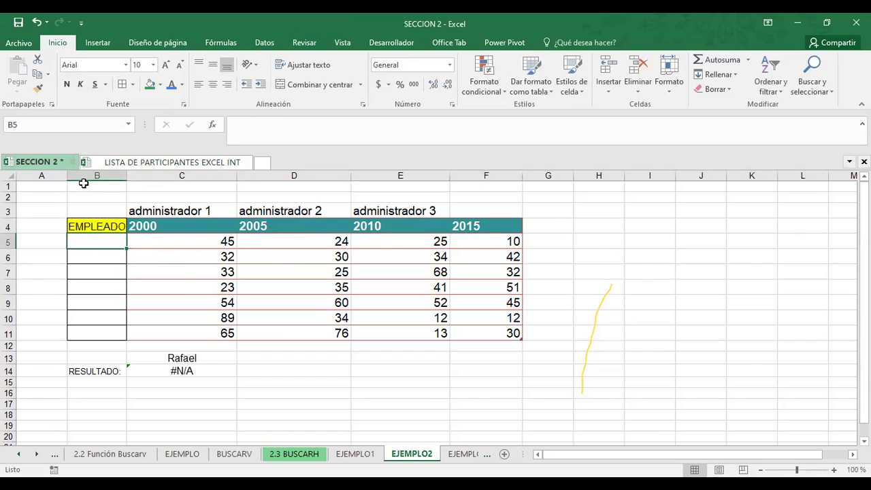
{"action": "left_click", "coordinate": [74, 185]}
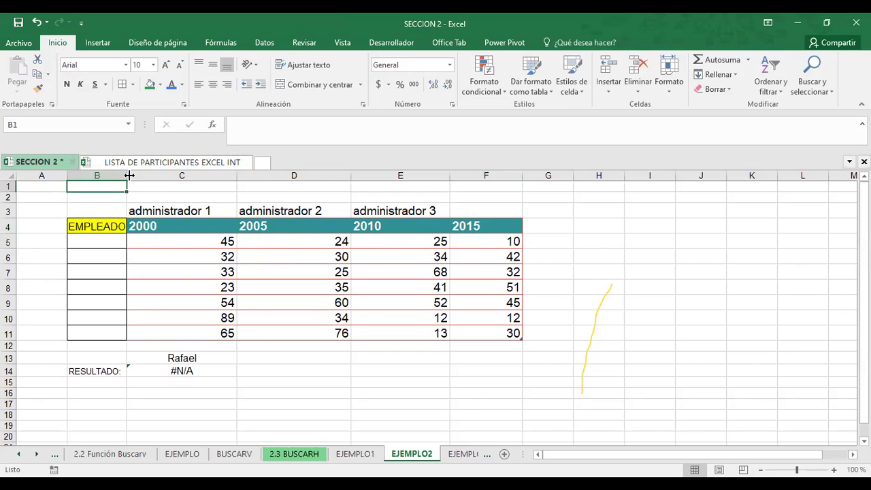
{"action": "left_click_drag", "start_coordinate": [127, 176], "coordinate": [150, 176]}
- List employees A through G under the EMPLEADO header
{"action": "left_click", "coordinate": [113, 243]}
{"action": "type", "text": "A"}
{"action": "key", "text": "Return"}
{"action": "type", "text": "B"}
{"action": "key", "text": "Return"}
{"action": "type", "text": "C D"}
{"action": "key", "text": "Return"}
{"action": "type", "text": "E"}
{"action": "key", "text": "Return"}
{"action": "type", "text": "F"}
{"action": "key", "text": "Return"}
{"action": "type", "text": "G"}
{"action": "key", "text": "Return"}
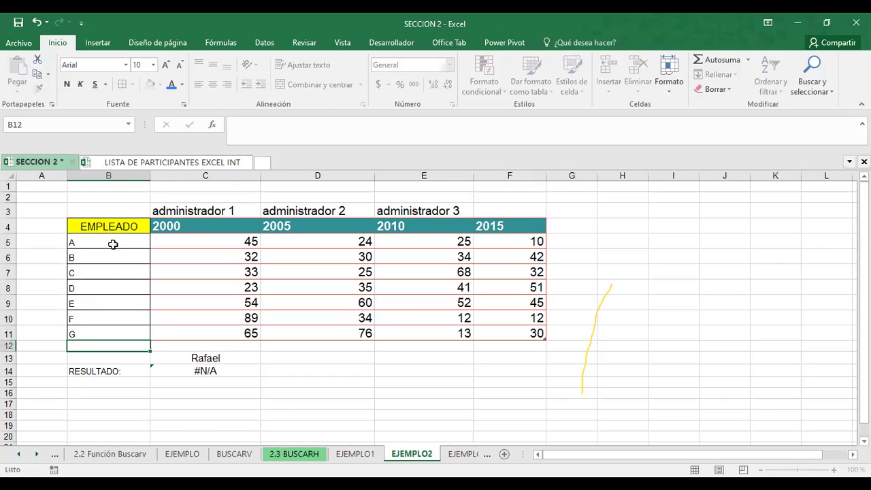
- Clear the old Rafael lookup value and its #N/A result from C13:C14
{"action": "left_click", "coordinate": [205, 359]}
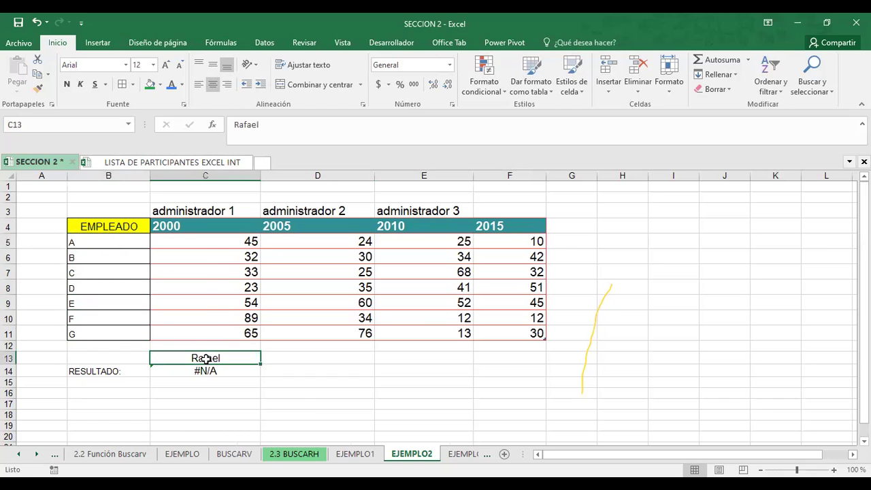
{"action": "key", "text": "Delete"}
{"action": "left_click", "coordinate": [191, 372]}
{"action": "key", "text": "Delete"}
{"action": "left_click", "coordinate": [336, 381]}
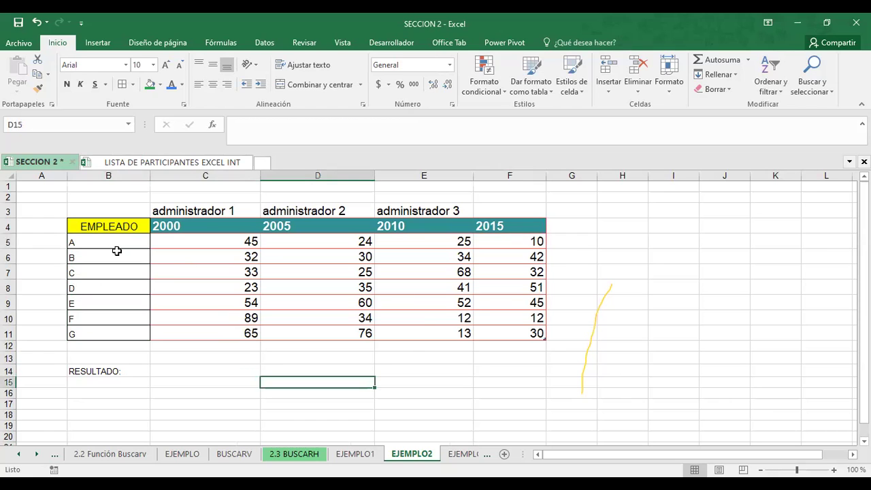
- Enlarge the B3:F11 table text to 14 point, hide gridlines, and widen column B
{"action": "left_click_drag", "start_coordinate": [111, 208], "coordinate": [541, 332]}
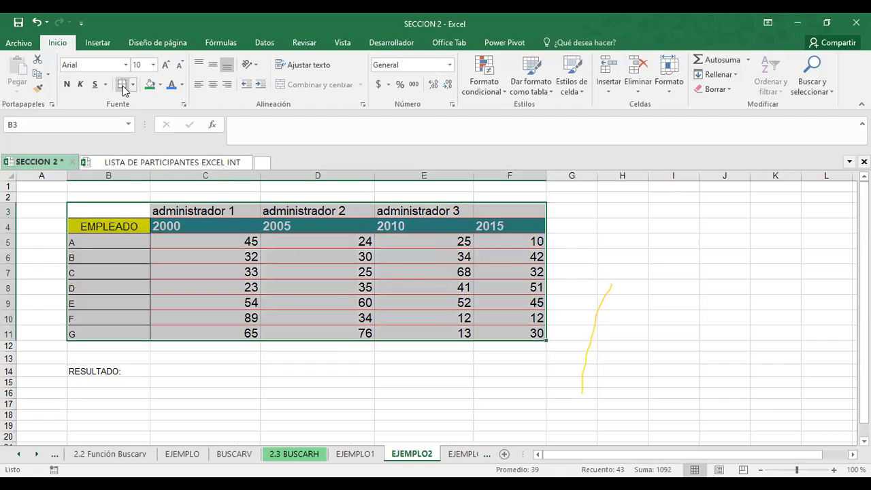
{"action": "left_click", "coordinate": [168, 67]}
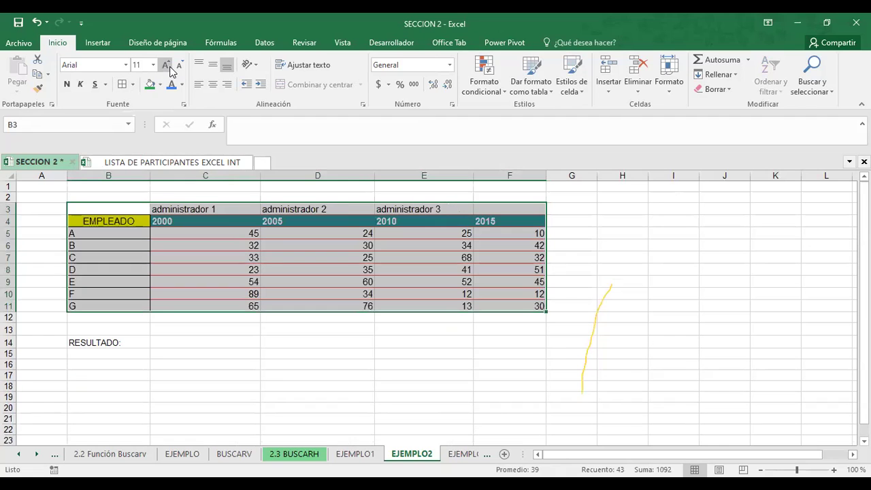
{"action": "left_click", "coordinate": [168, 67]}
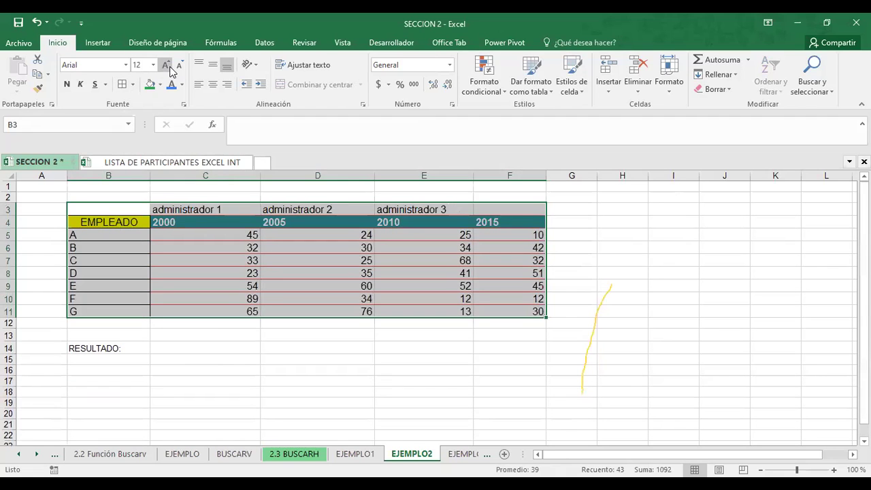
{"action": "left_click", "coordinate": [168, 67]}
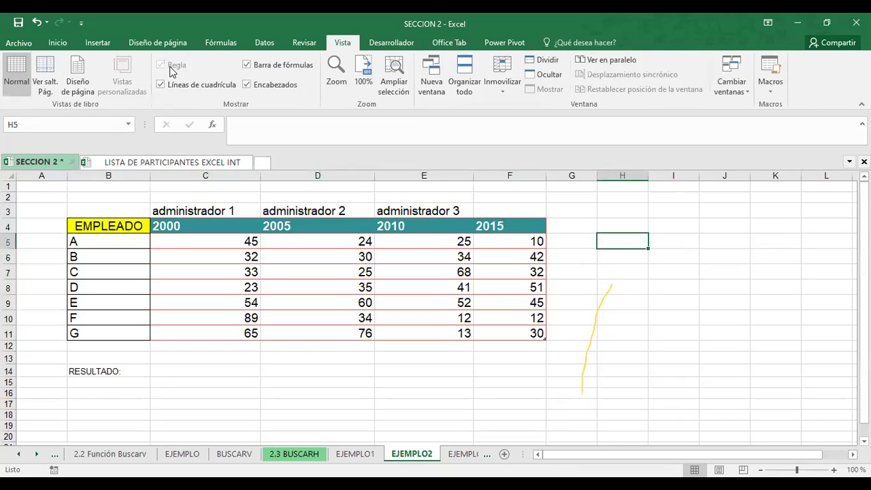
{"action": "left_click", "coordinate": [160, 85]}
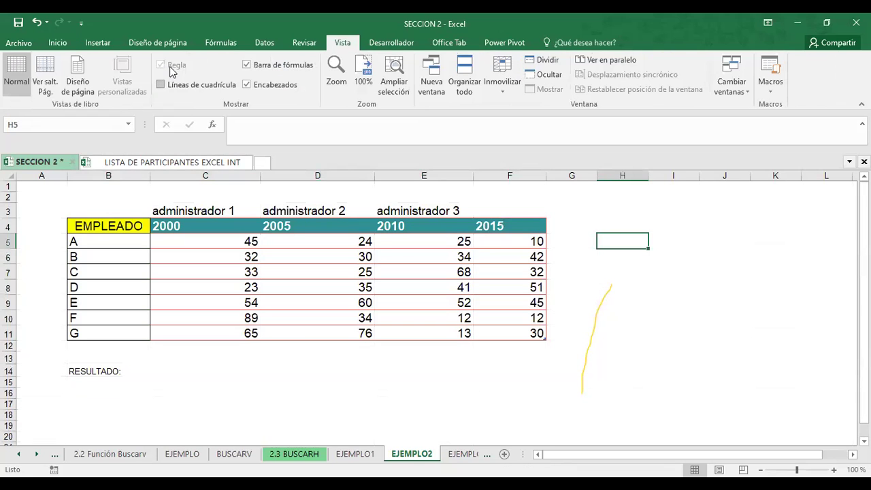
{"action": "left_click", "coordinate": [317, 392]}
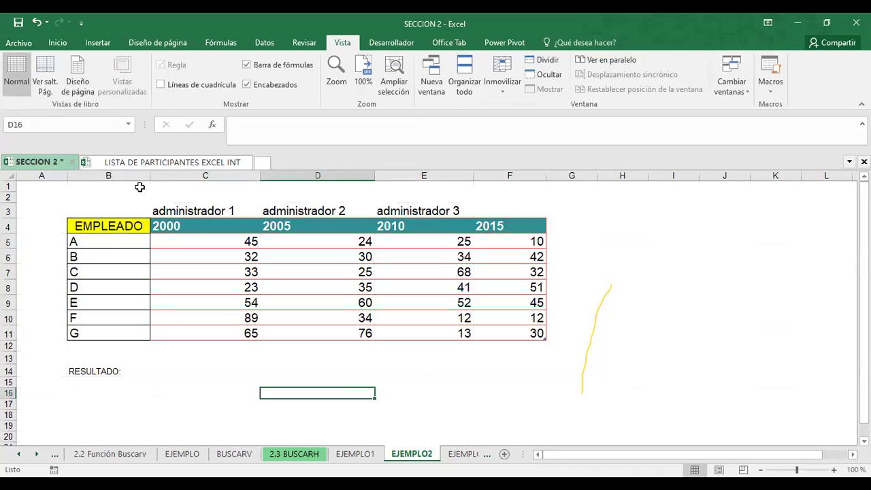
{"action": "left_click_drag", "start_coordinate": [151, 175], "coordinate": [159, 175]}
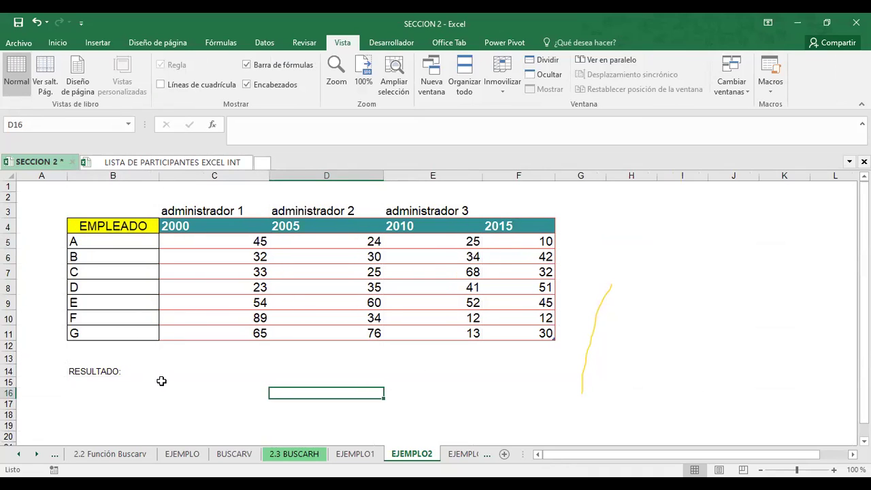
- Add the label BUSCARH in cell B16
{"action": "left_click", "coordinate": [94, 391]}
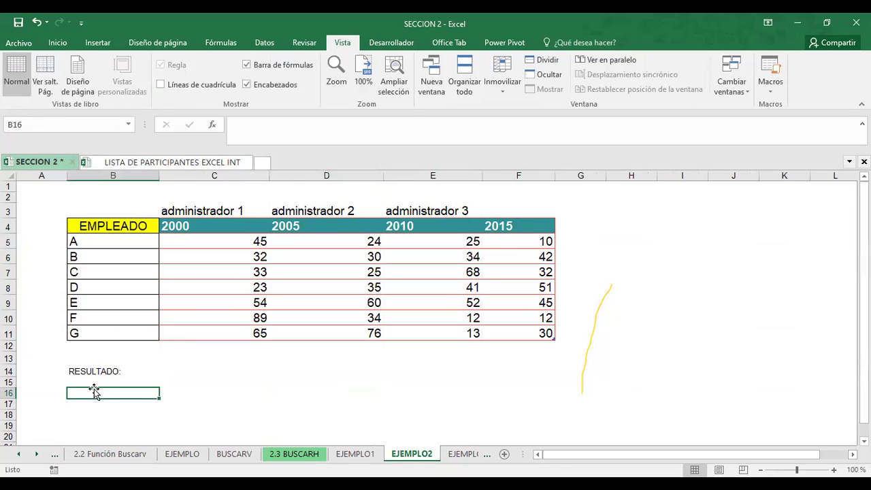
{"action": "type", "text": "BUSCARH"}
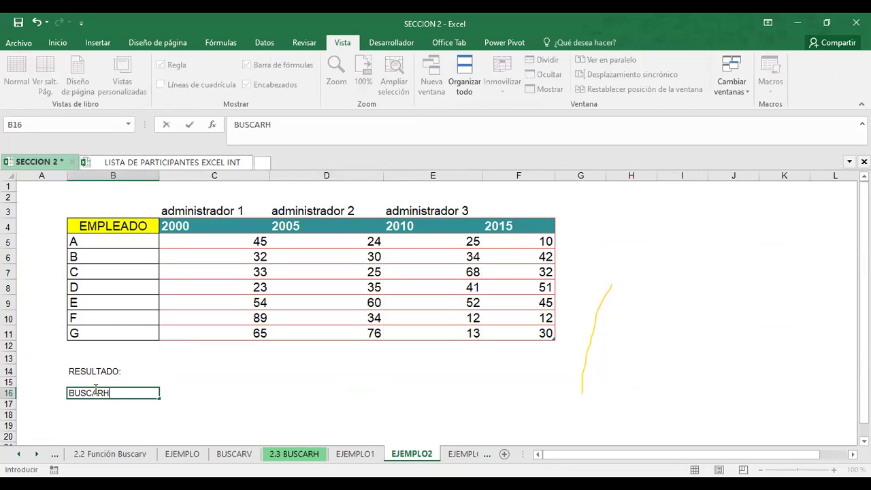
{"action": "key", "text": "Return"}
{"action": "left_click", "coordinate": [204, 373]}
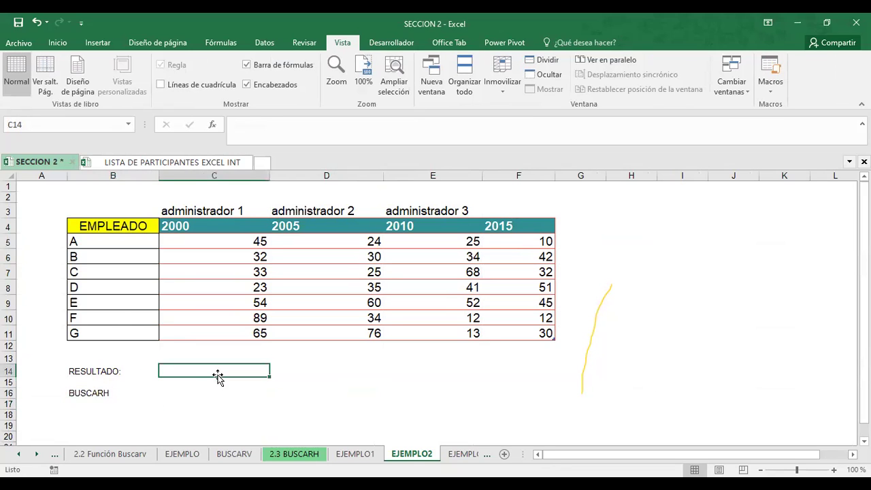
{"action": "left_click", "coordinate": [193, 395]}
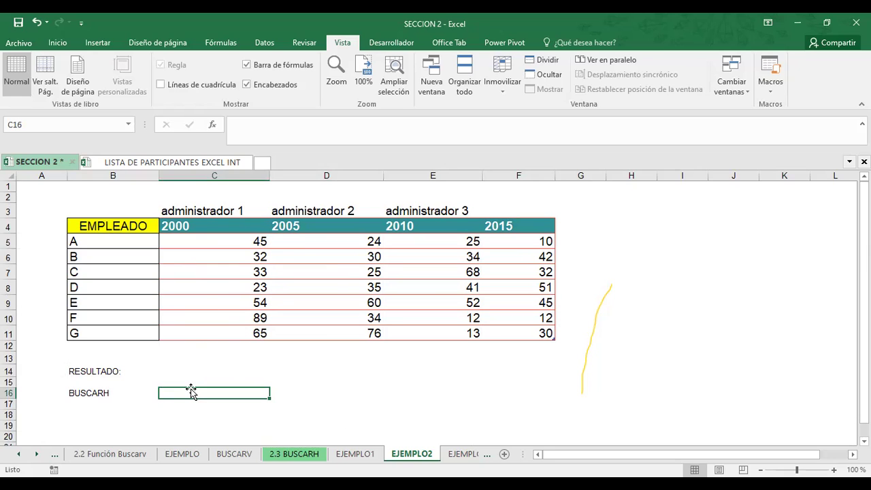
- Center the year headers in row 4
{"action": "left_click_drag", "start_coordinate": [182, 227], "coordinate": [502, 225]}
{"action": "left_click", "coordinate": [58, 43]}
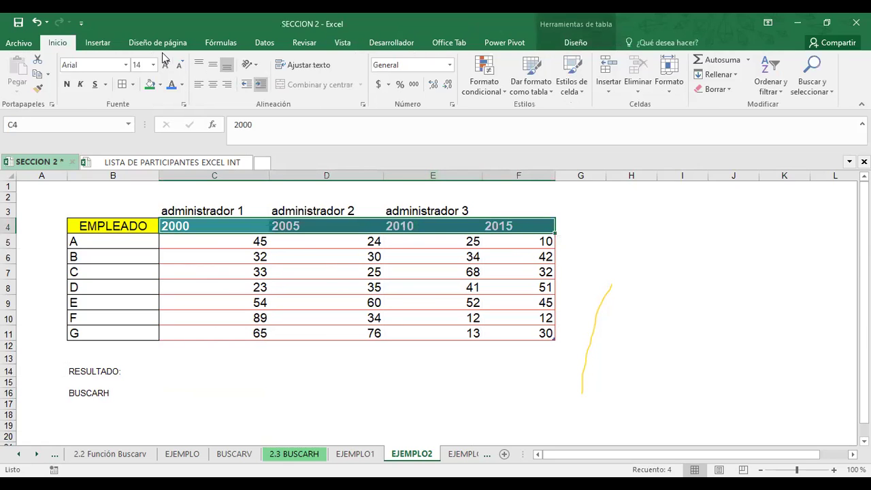
{"action": "left_click", "coordinate": [213, 84]}
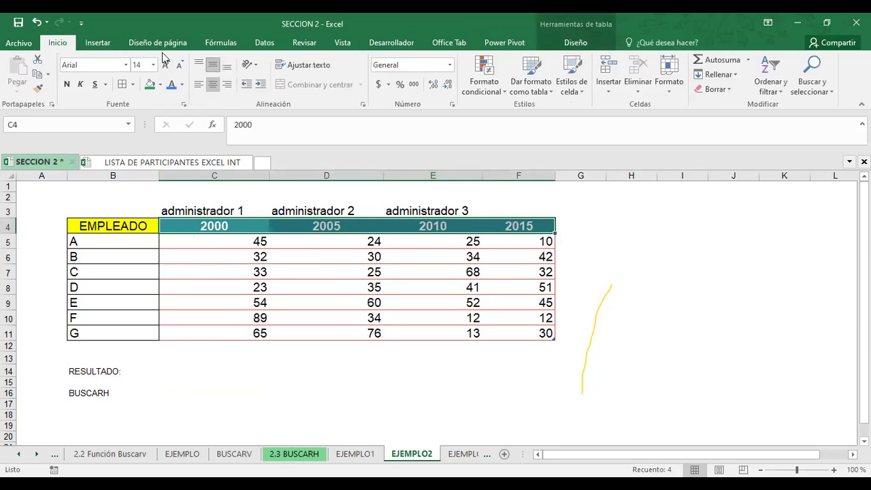
- AutoSum each year column of C4:F12 into row 12, giving 341, 284, 245 and 222
{"action": "left_click", "coordinate": [672, 271]}
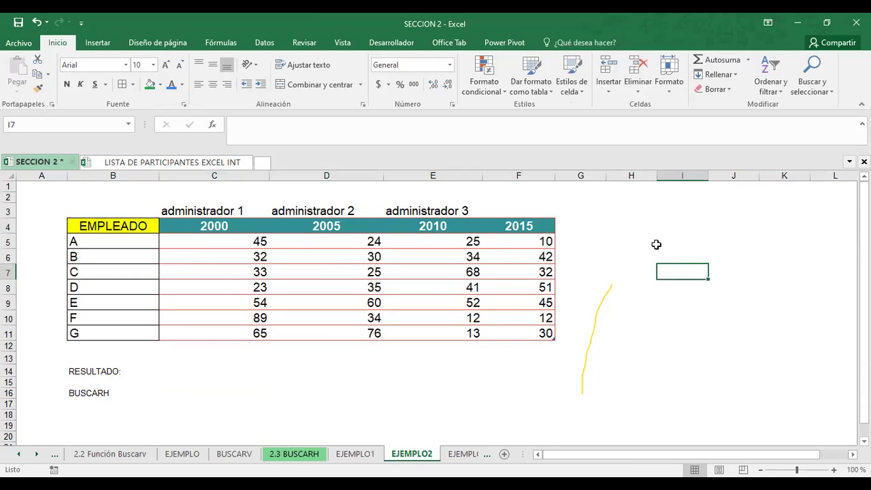
{"action": "left_click_drag", "start_coordinate": [129, 243], "coordinate": [128, 326]}
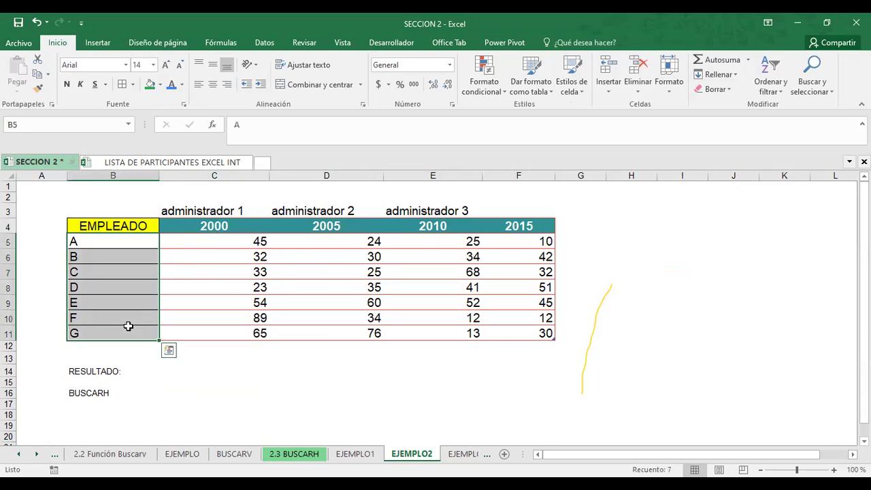
{"action": "left_click", "coordinate": [624, 251]}
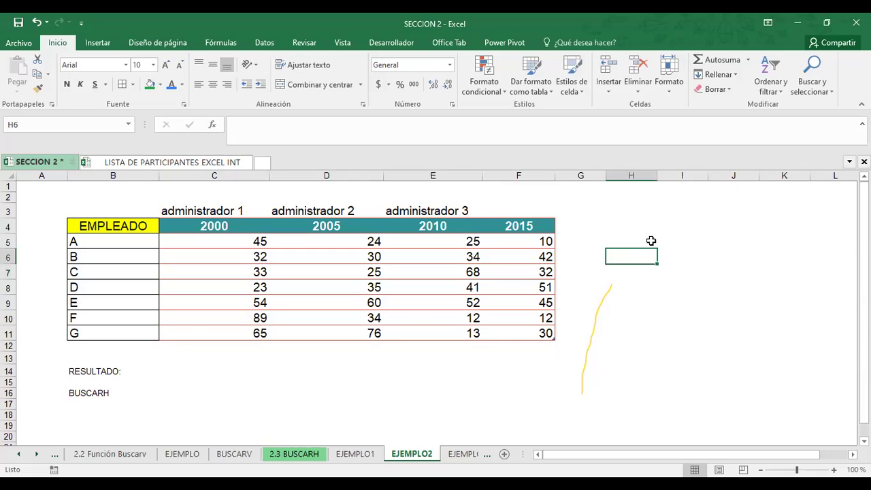
{"action": "left_click", "coordinate": [236, 352]}
{"action": "left_click_drag", "start_coordinate": [201, 232], "coordinate": [520, 348]}
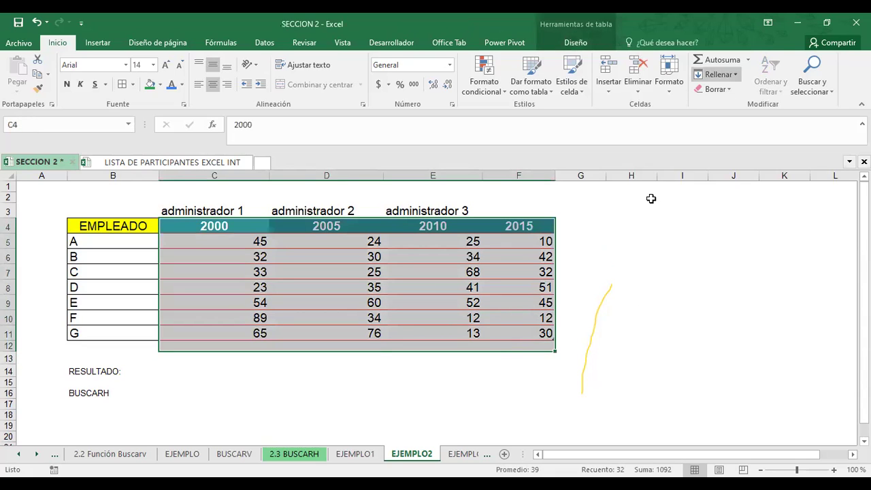
{"action": "key", "text": "alt+equal"}
{"action": "left_click", "coordinate": [707, 252]}
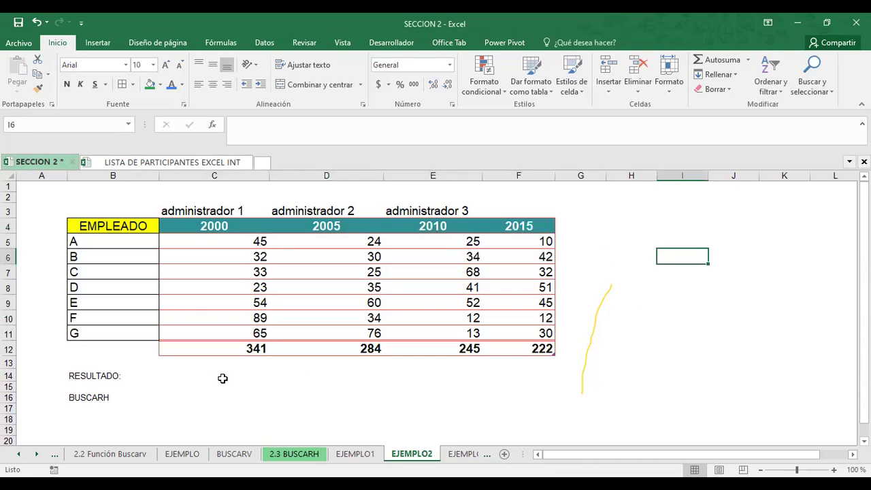
{"action": "left_click", "coordinate": [220, 378]}
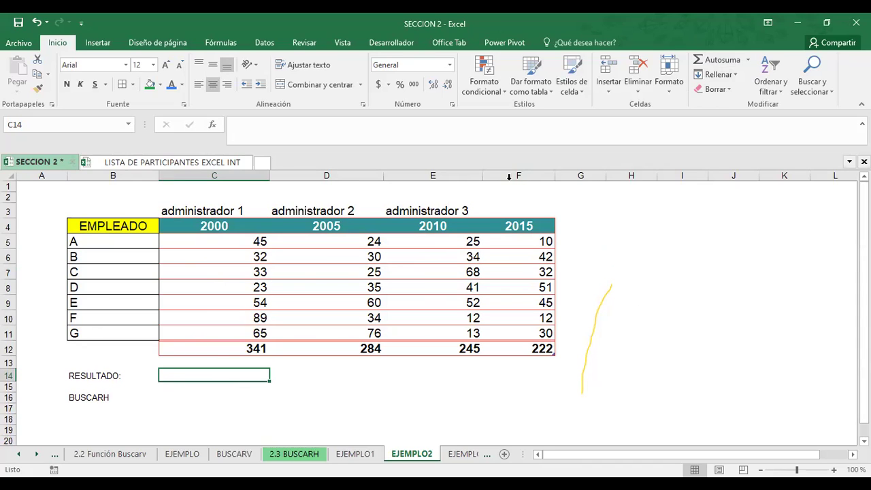
{"action": "left_click_drag", "start_coordinate": [252, 199], "coordinate": [243, 201]}
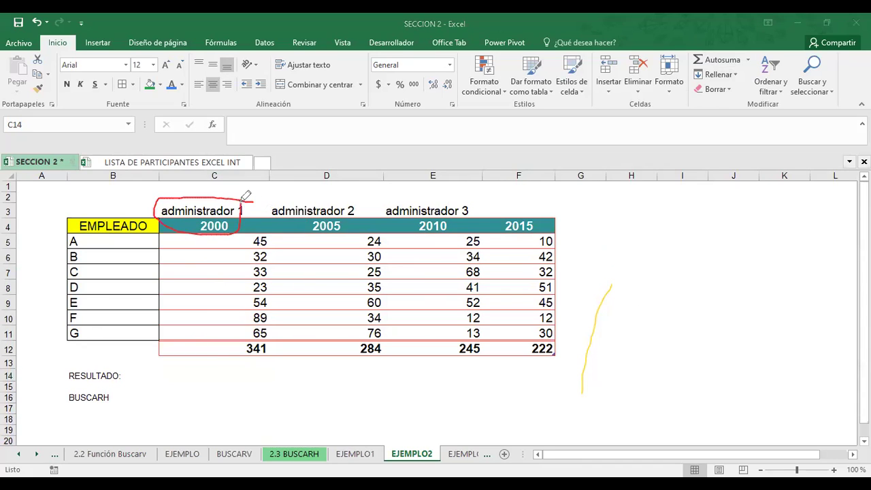
{"action": "left_click_drag", "start_coordinate": [364, 198], "coordinate": [350, 195]}
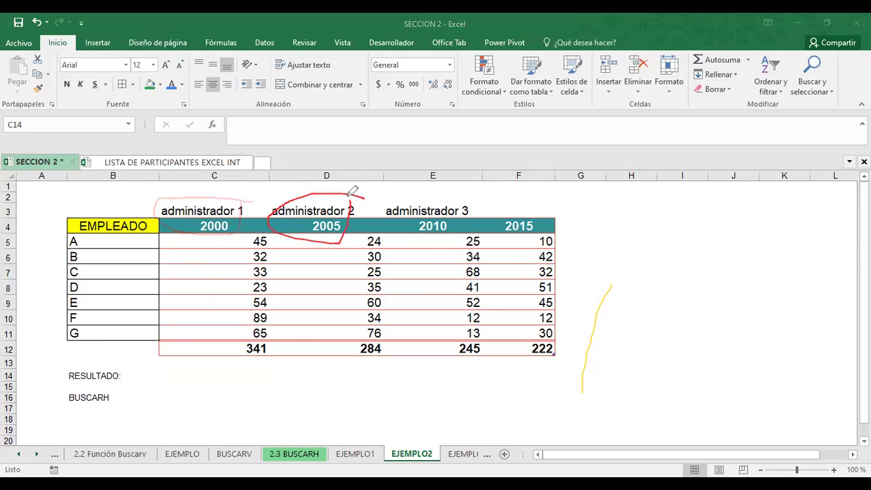
{"action": "left_click_drag", "start_coordinate": [482, 200], "coordinate": [485, 204]}
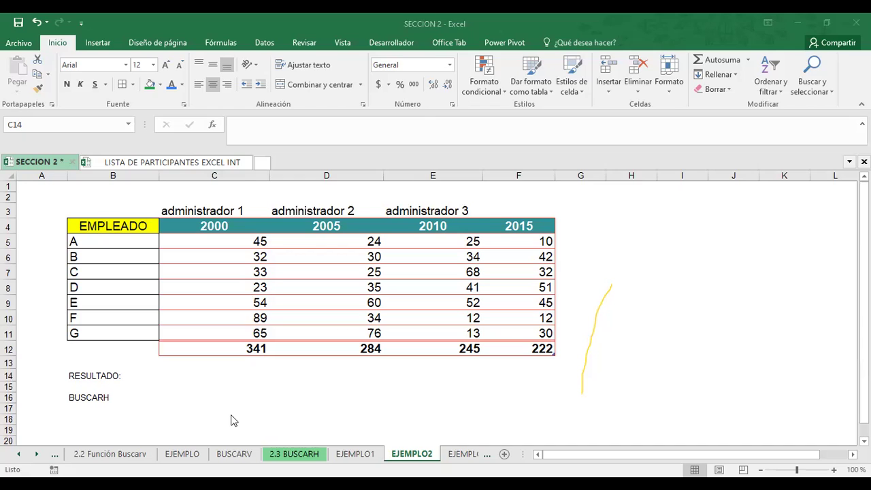
- Raise cell C16's font size from 10 to 12
{"action": "left_click", "coordinate": [200, 396]}
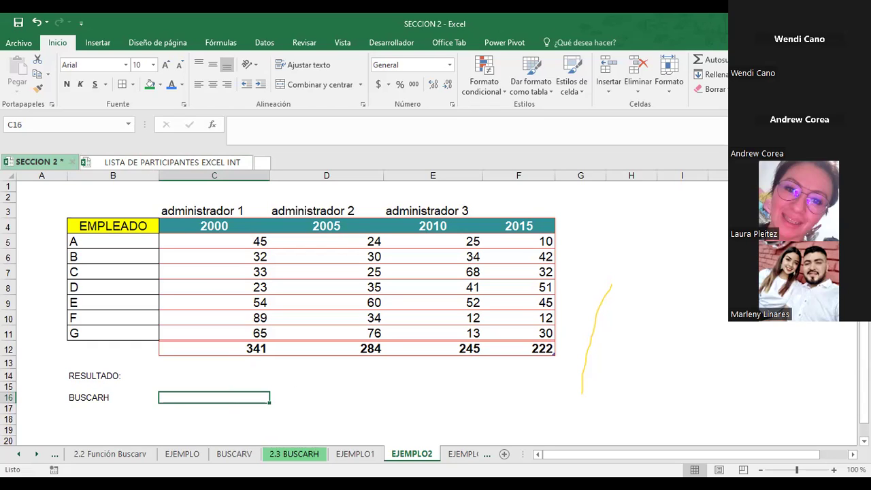
{"action": "scroll", "coordinate": [436, 306], "scroll_direction": "down", "scroll_amount": 6}
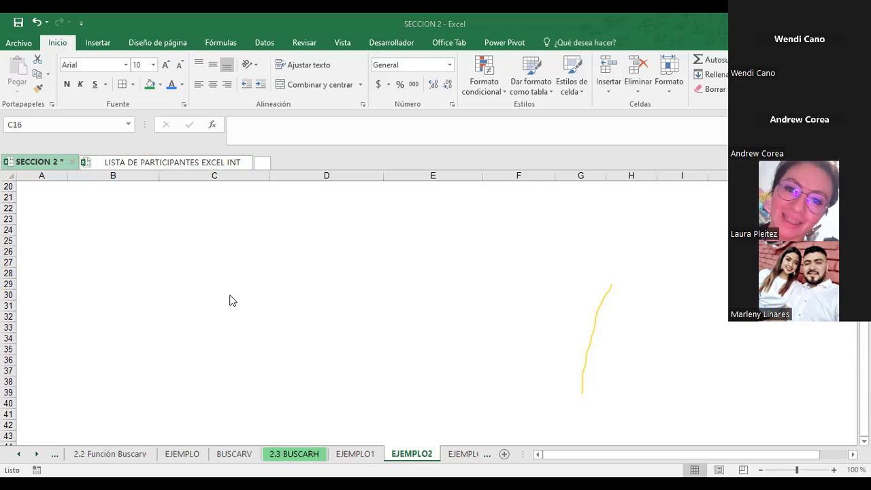
{"action": "scroll", "coordinate": [229, 300], "scroll_direction": "up", "scroll_amount": 6}
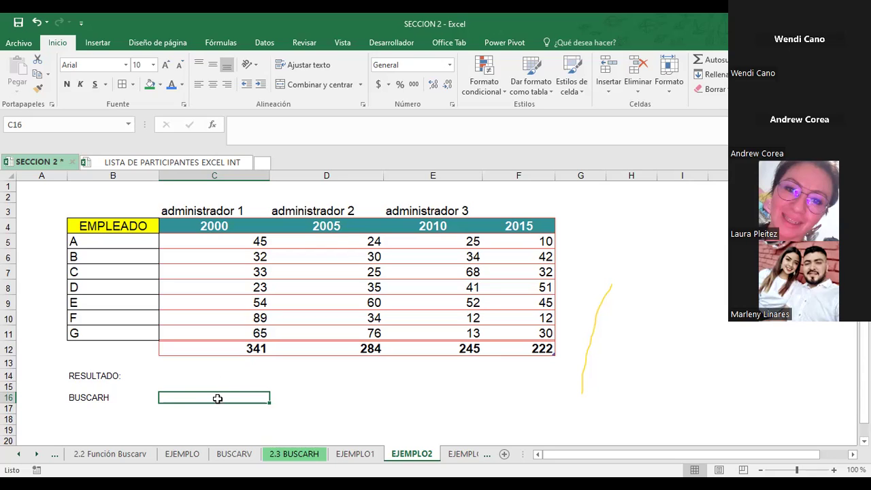
{"action": "left_click", "coordinate": [165, 64]}
{"action": "left_click", "coordinate": [164, 65]}
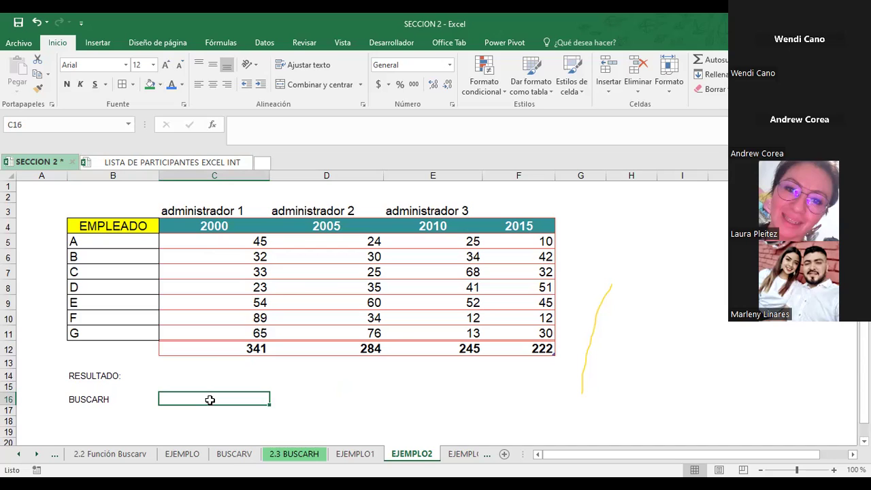
- Abandon the BUSCARH entry and relabel B14 from RESULTADO: to EMPLEADO
{"action": "type", "text": "="}
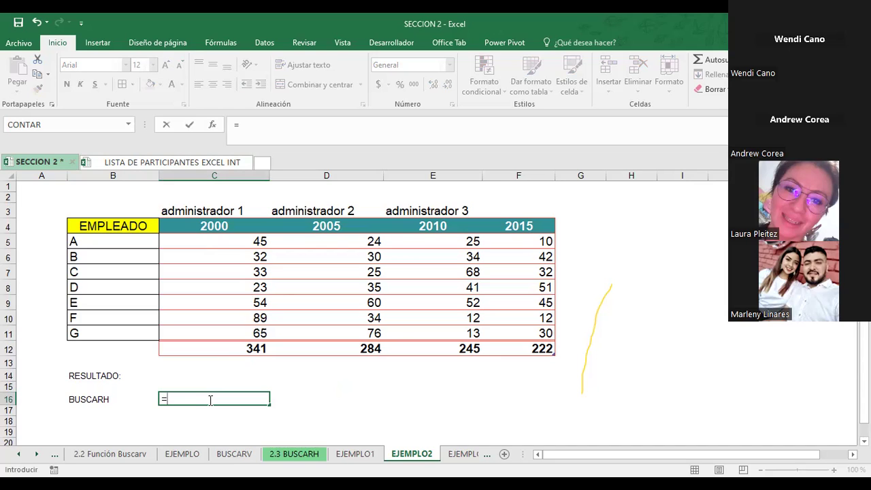
{"action": "type", "text": "BUSCAR"}
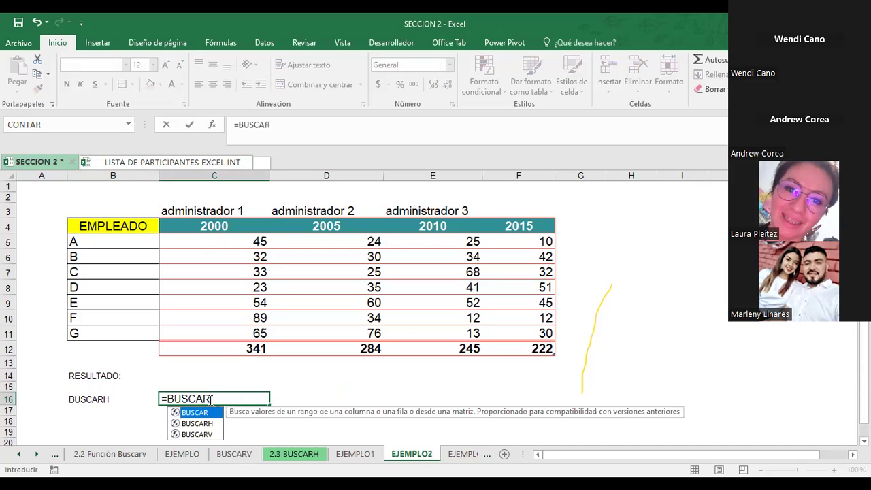
{"action": "type", "text": "H("}
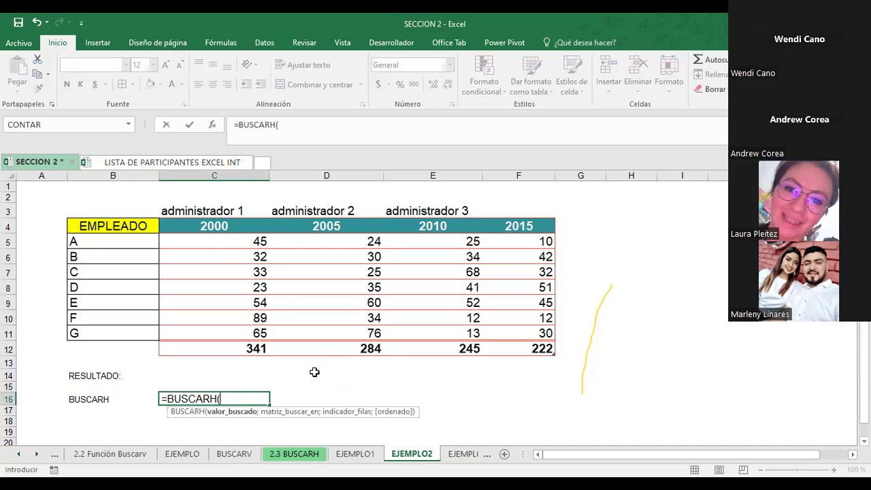
{"action": "key", "text": "Escape"}
{"action": "left_click", "coordinate": [73, 375]}
{"action": "key", "text": "Delete"}
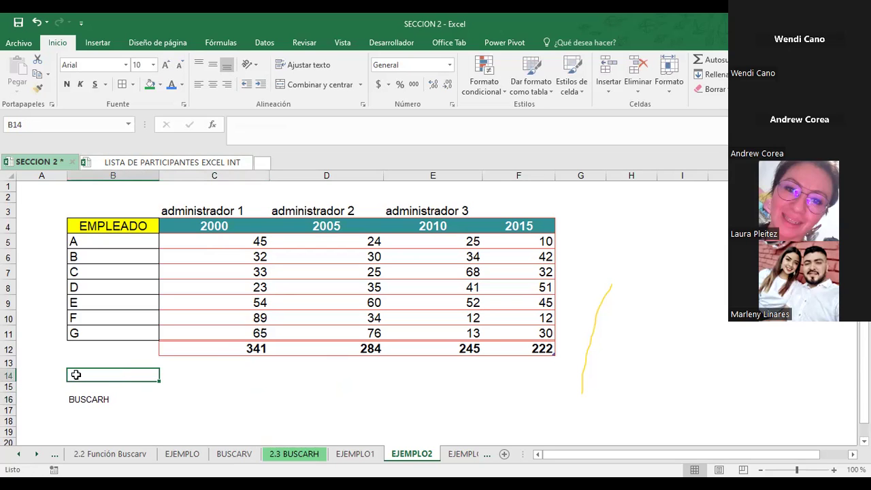
{"action": "type", "text": "EMPALEADO:"}
{"action": "key", "text": "Return"}
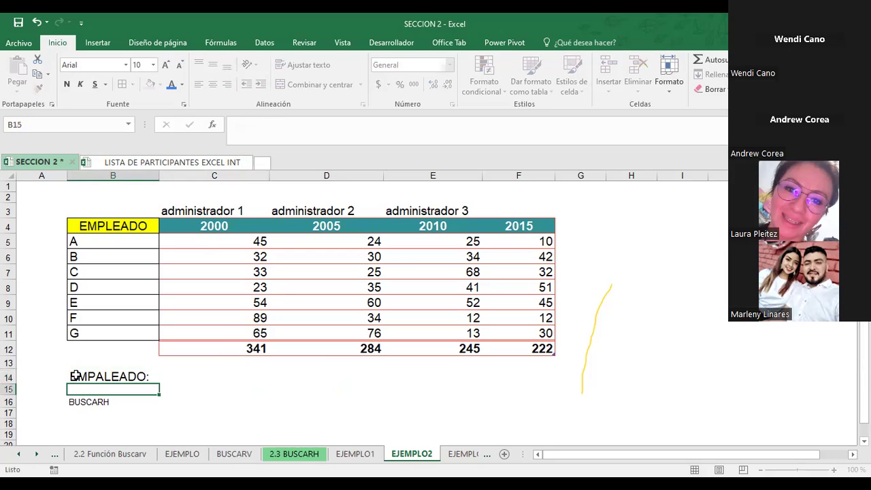
{"action": "left_click", "coordinate": [101, 378]}
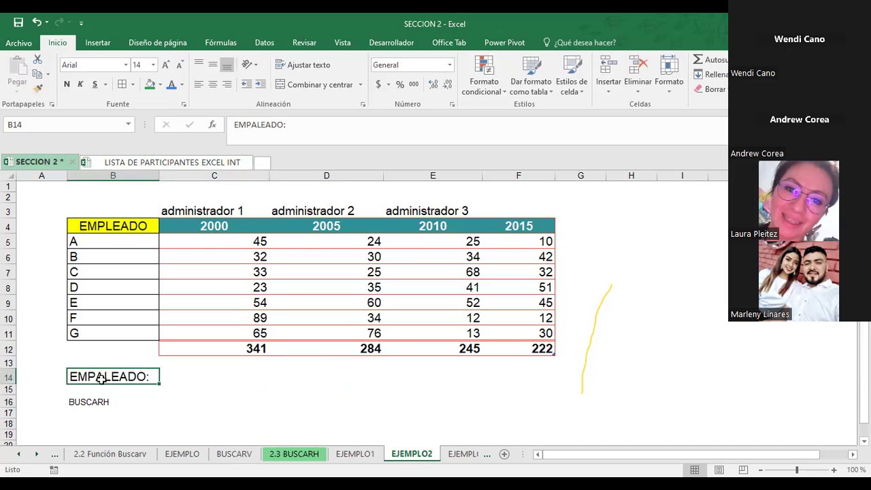
{"action": "type", "text": "EMPLEADO"}
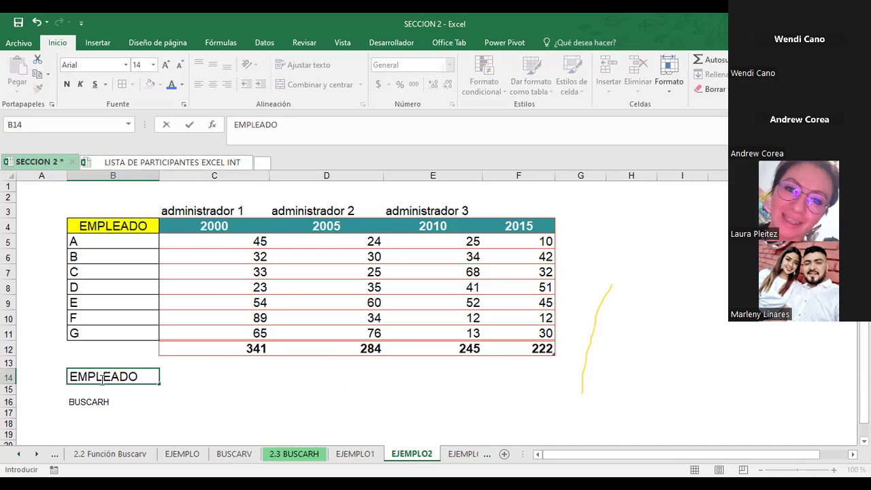
{"action": "key", "text": "Return"}
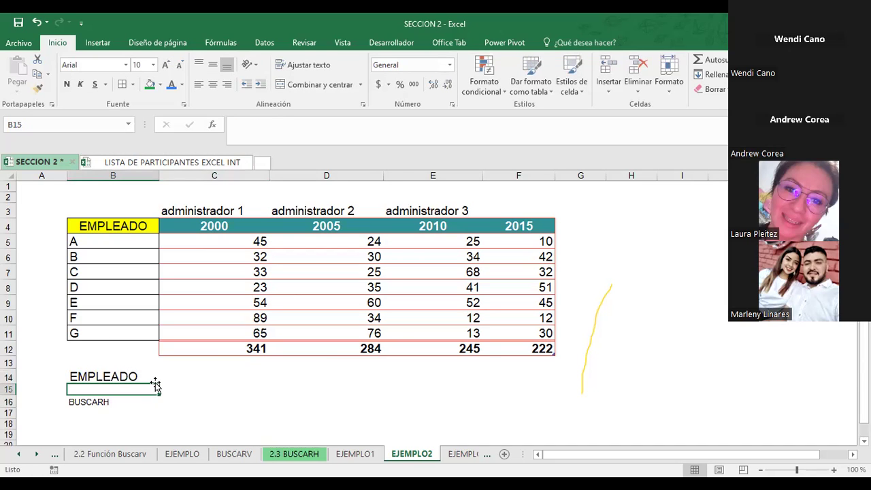
- Fill C14 and C16 green and enlarge C16's font to 14 point
{"action": "left_click", "coordinate": [170, 379]}
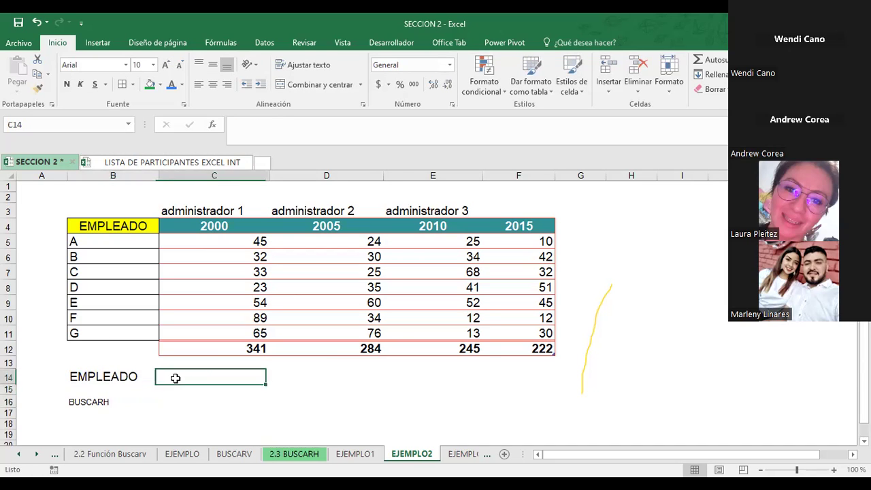
{"action": "left_click", "coordinate": [161, 85]}
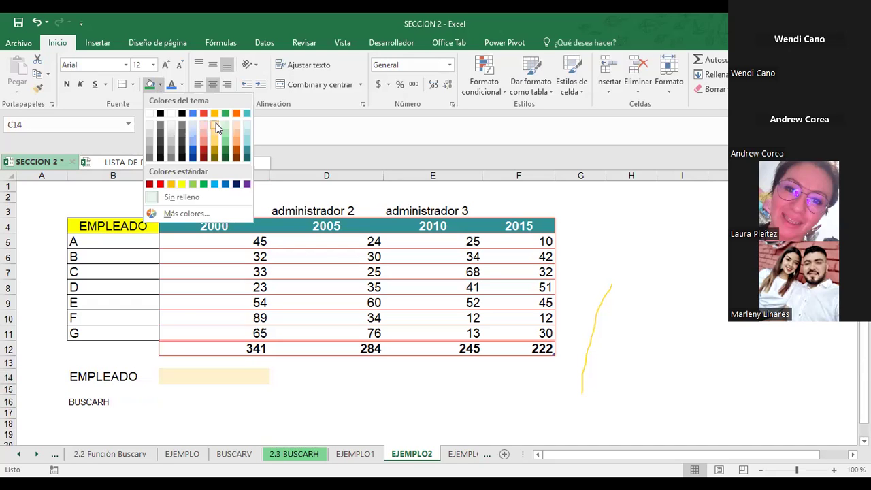
{"action": "left_click", "coordinate": [216, 122]}
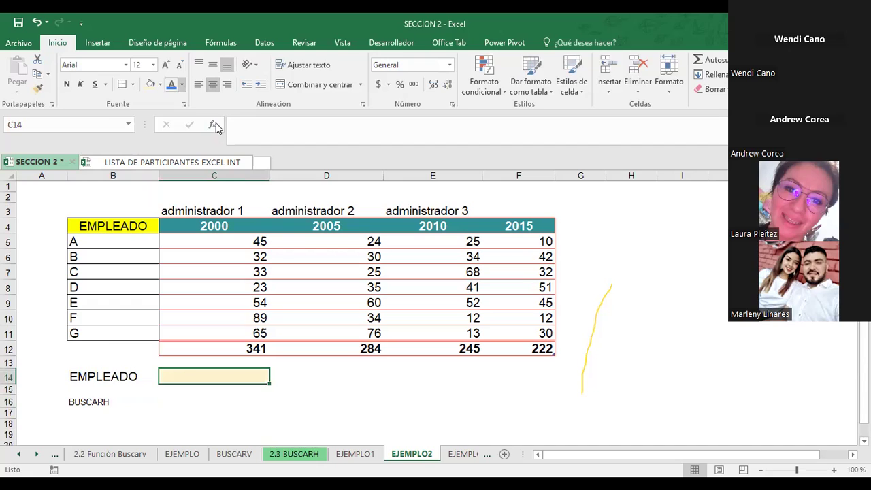
{"action": "left_click", "coordinate": [162, 83]}
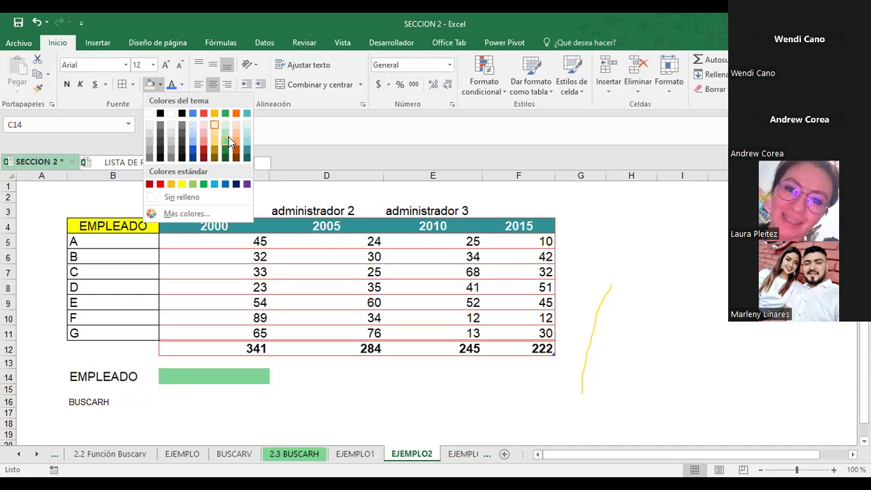
{"action": "left_click", "coordinate": [210, 401]}
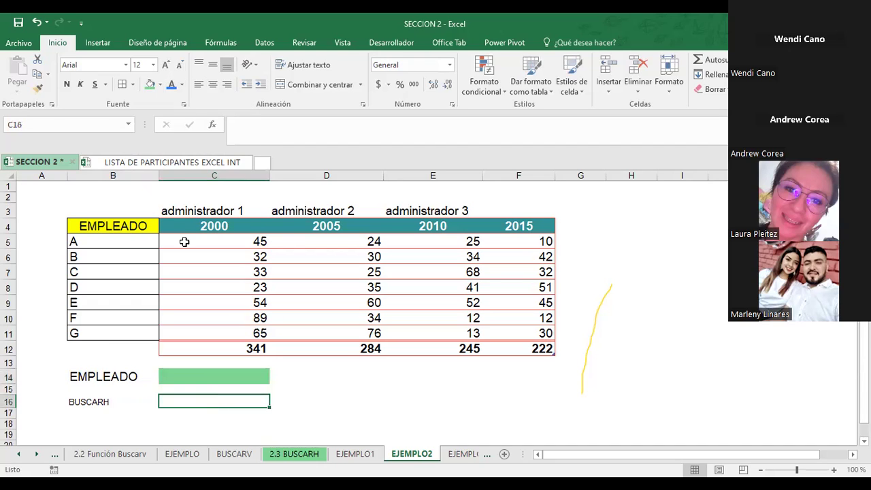
{"action": "left_click", "coordinate": [153, 86]}
{"action": "left_click", "coordinate": [166, 64]}
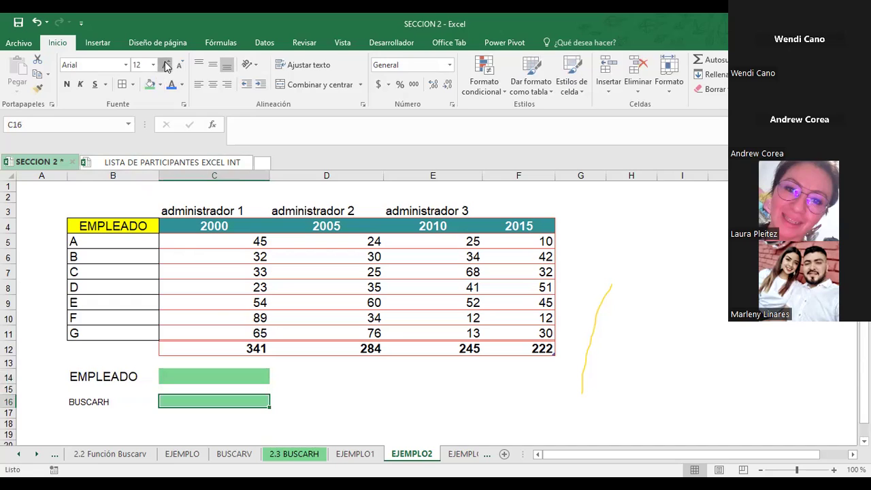
{"action": "left_click", "coordinate": [177, 375]}
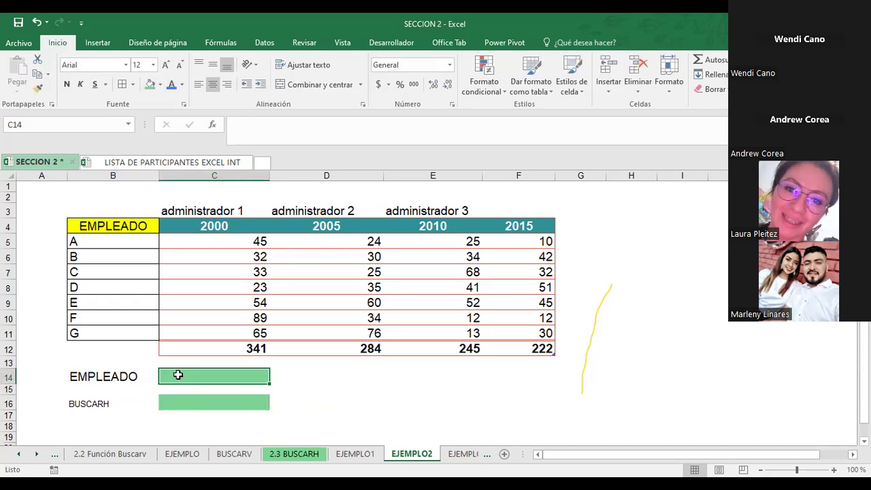
{"action": "left_click", "coordinate": [191, 404]}
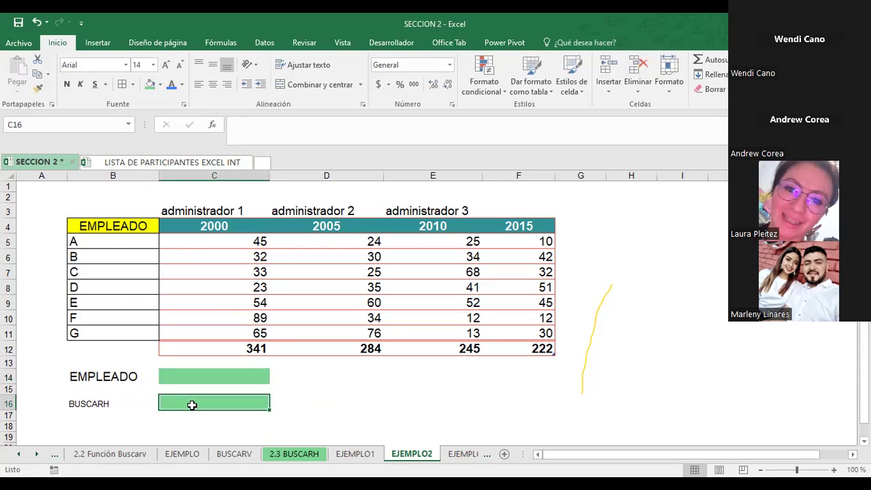
- Begin C16's formula as =BUSCARH(C14; with C14 as the lookup value
{"action": "type", "text": "=B"}
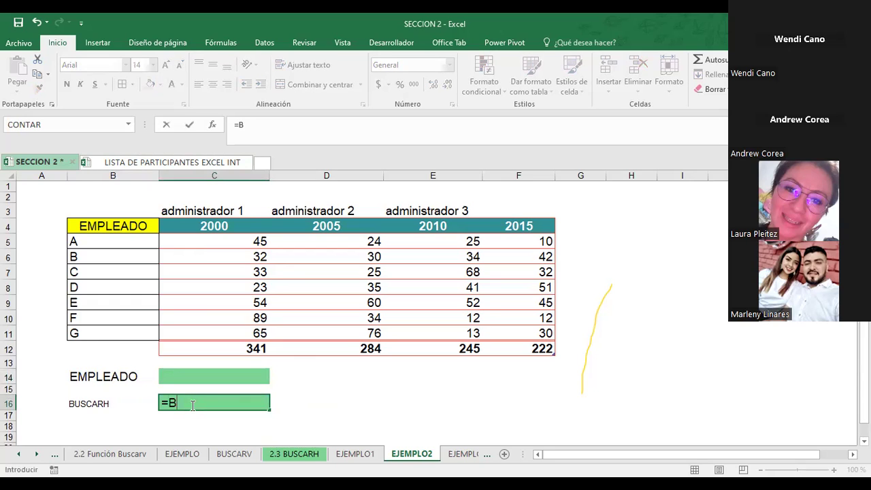
{"action": "type", "text": "USCARH("}
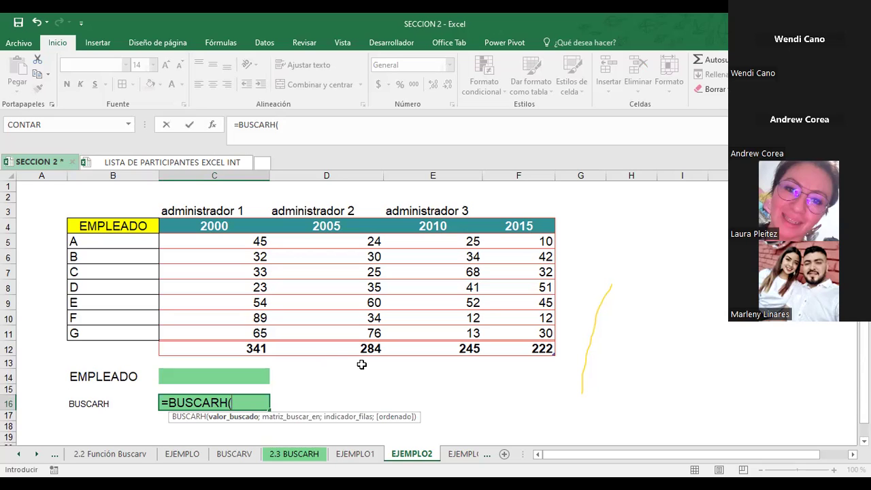
{"action": "left_click", "coordinate": [205, 376]}
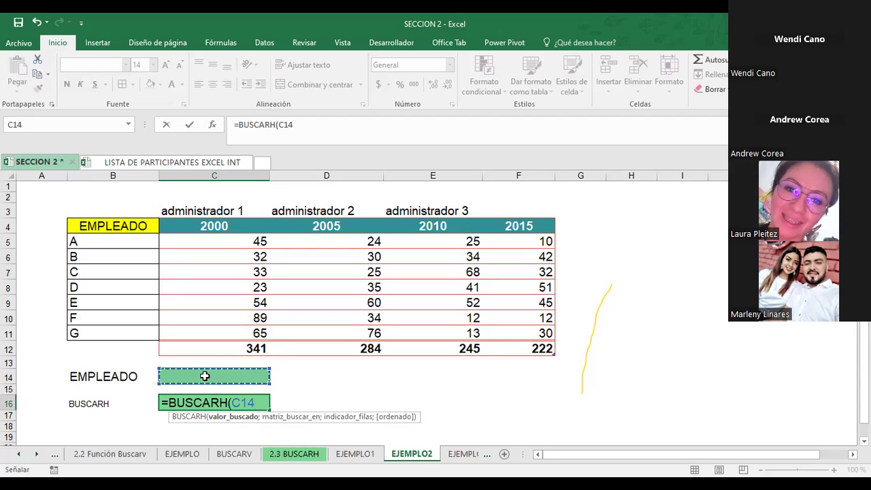
{"action": "type", "text": ";"}
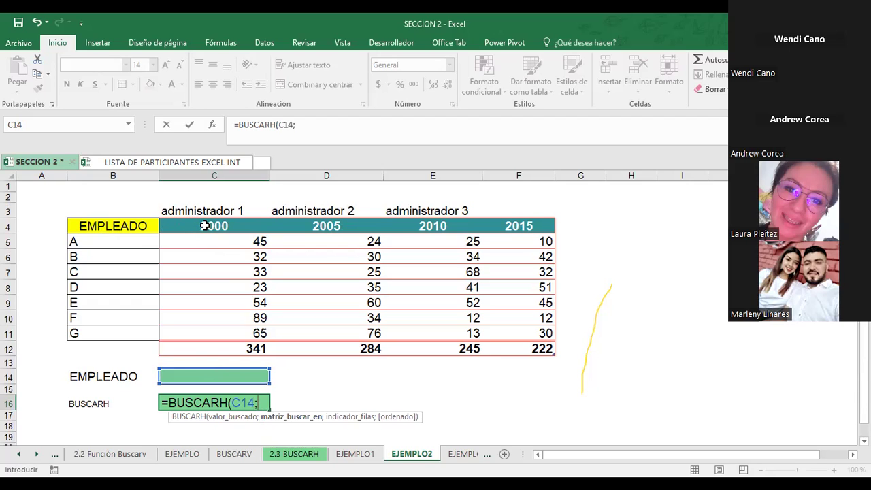
- Complete C16 as =BUSCARH(C14;Tabla46[#Todo];3;FALSO) using the whole table and exact match
{"action": "left_click", "coordinate": [182, 225]}
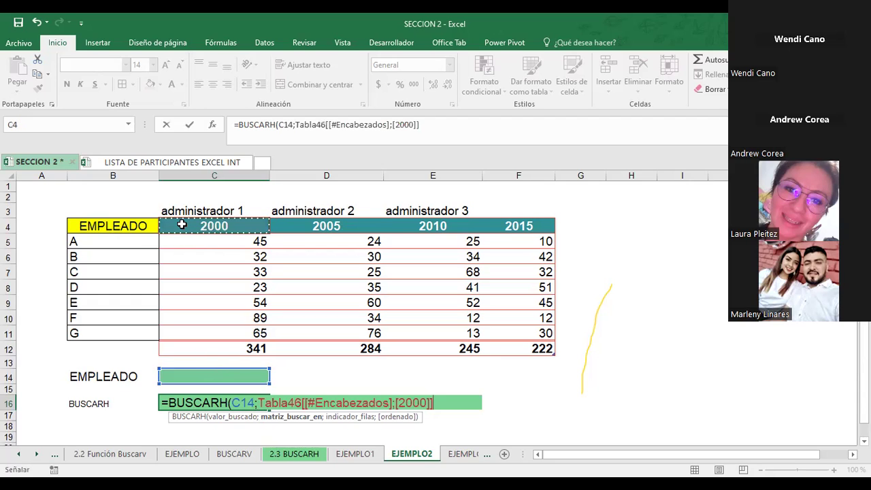
{"action": "left_click", "coordinate": [542, 347], "text": "shift"}
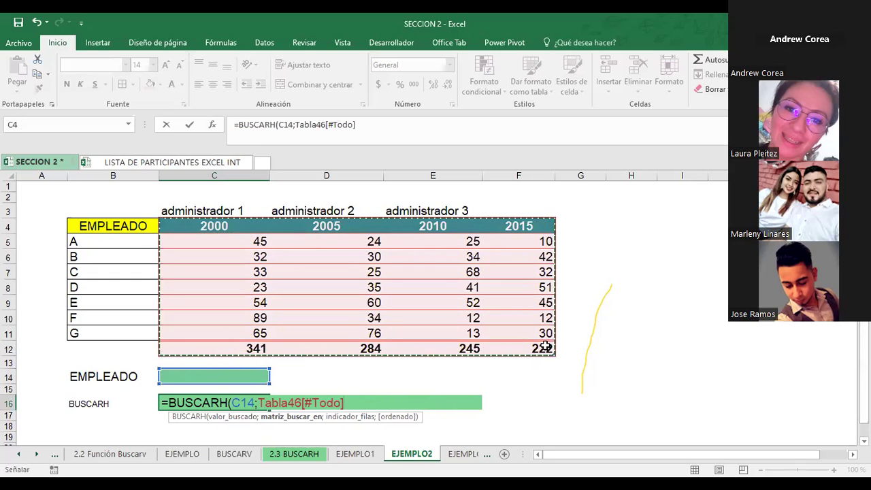
{"action": "type", "text": ";"}
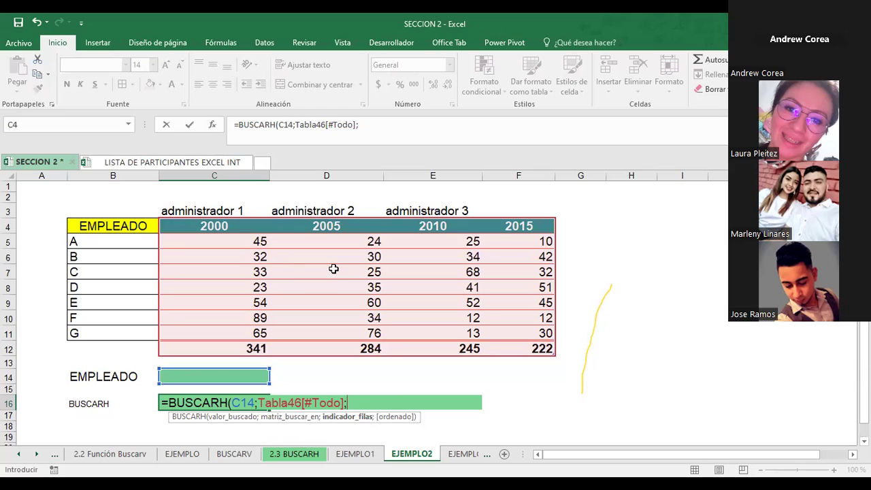
{"action": "type", "text": "3"}
{"action": "type", "text": ";"}
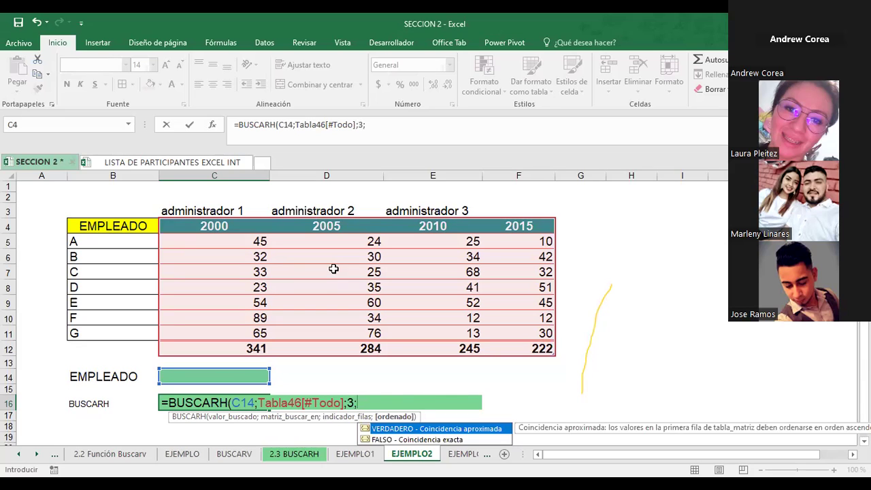
{"action": "double_click", "coordinate": [447, 439]}
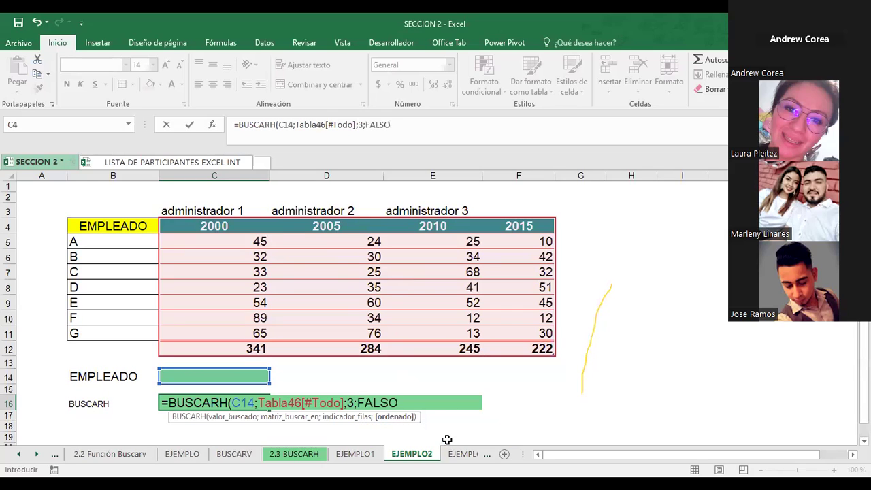
{"action": "type", "text": ")"}
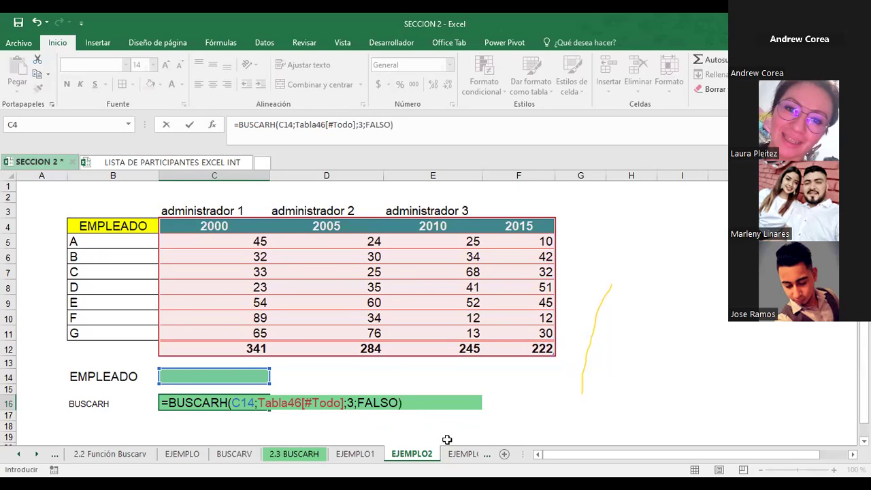
{"action": "key", "text": "Return"}
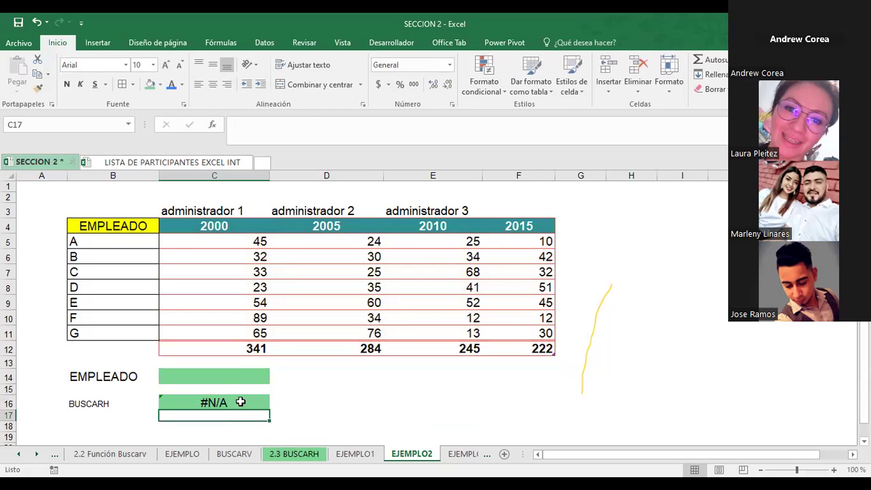
- Test employee letters D, E and F in C14; the lookup still returns #N/A
{"action": "left_click", "coordinate": [220, 378]}
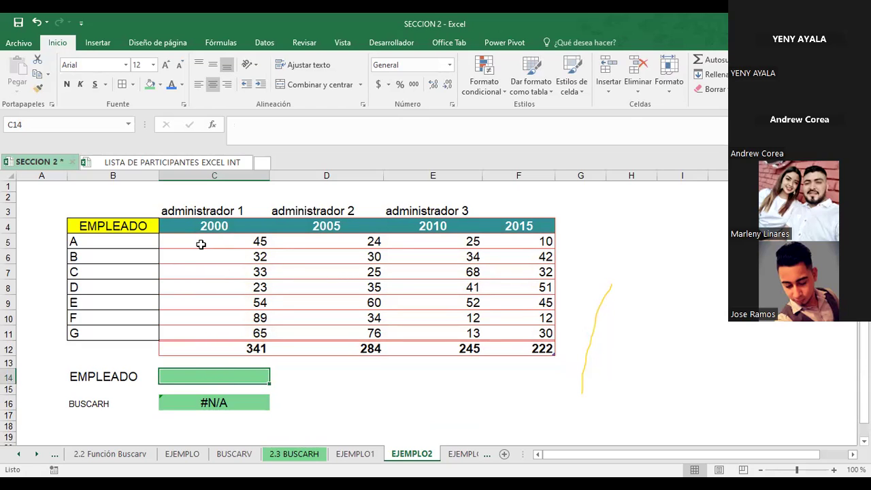
{"action": "type", "text": "D"}
{"action": "key", "text": "Return"}
{"action": "left_click", "coordinate": [214, 375]}
{"action": "type", "text": "E"}
{"action": "key", "text": "Return"}
{"action": "left_click", "coordinate": [214, 375]}
{"action": "type", "text": "F"}
{"action": "key", "text": "Return"}
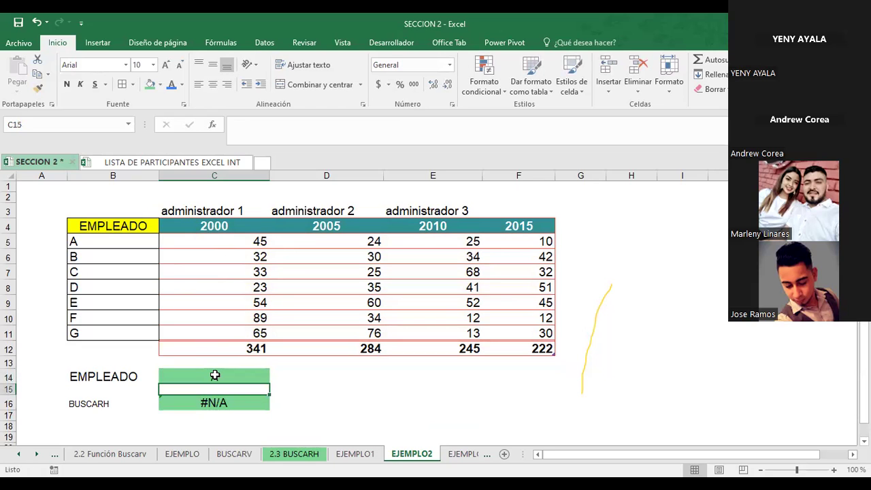
{"action": "left_click", "coordinate": [215, 375]}
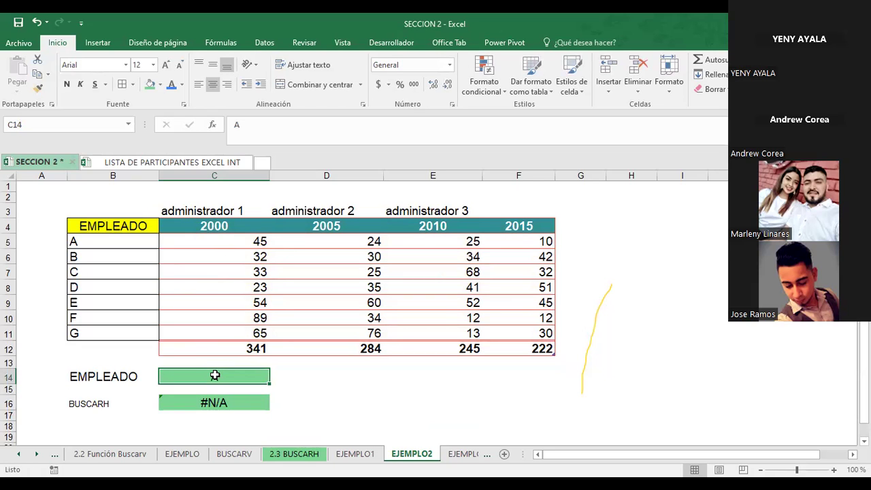
{"action": "type", "text": "C"}
{"action": "key", "text": "Return"}
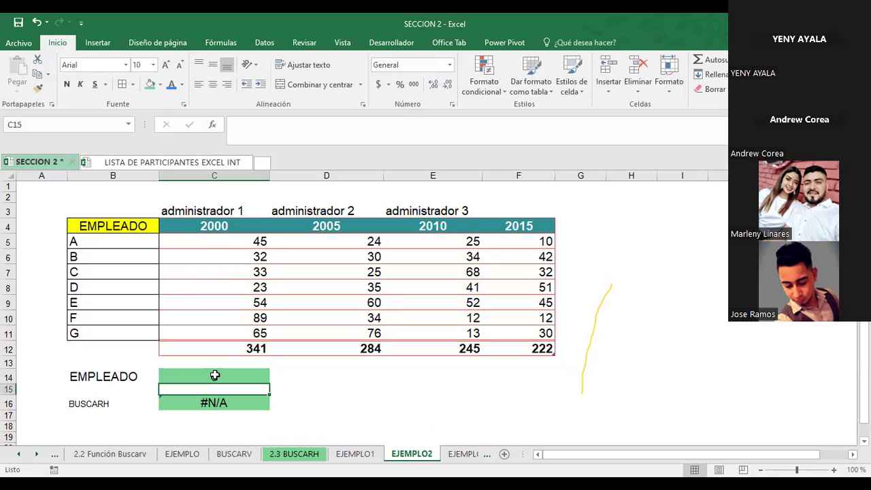
{"action": "left_click", "coordinate": [213, 402]}
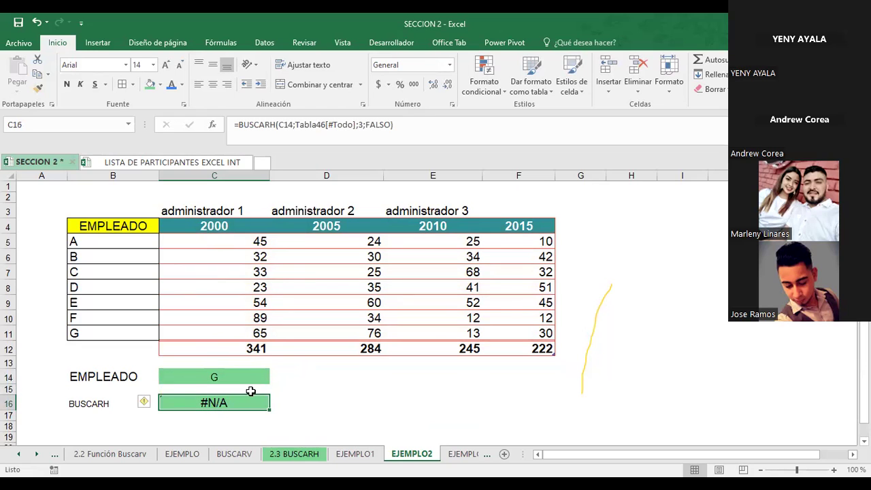
{"action": "key", "text": "F2"}
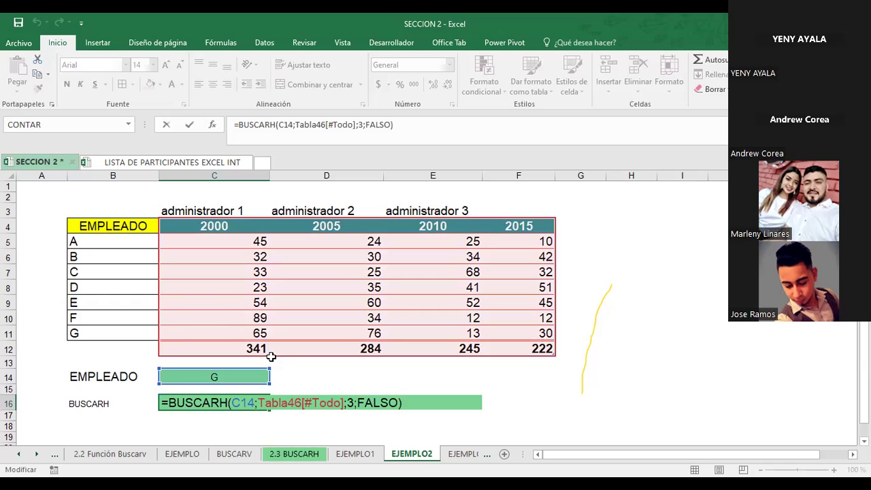
{"action": "left_click_drag", "start_coordinate": [342, 404], "coordinate": [265, 406]}
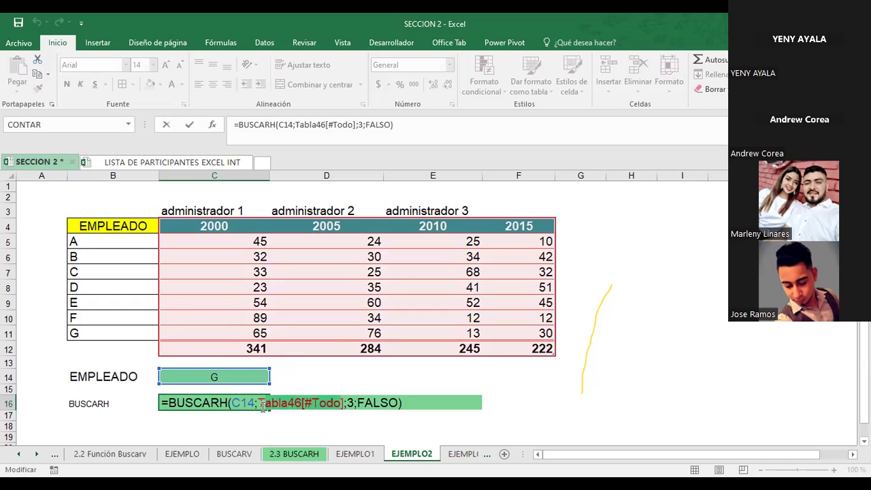
{"action": "key", "text": "Delete"}
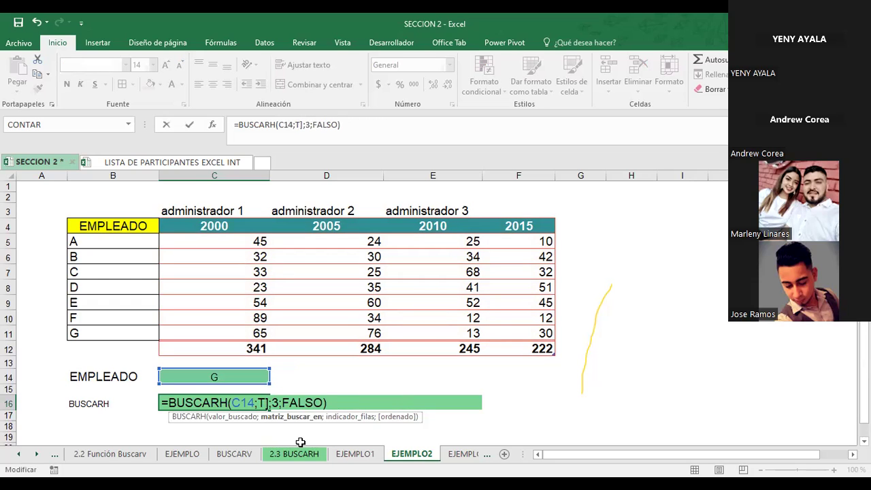
{"action": "key", "text": "BackSpace"}
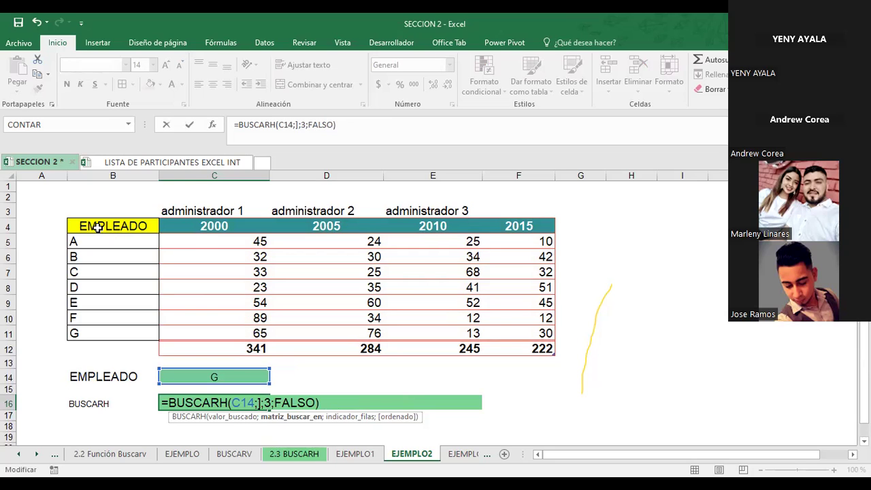
{"action": "left_click", "coordinate": [99, 228]}
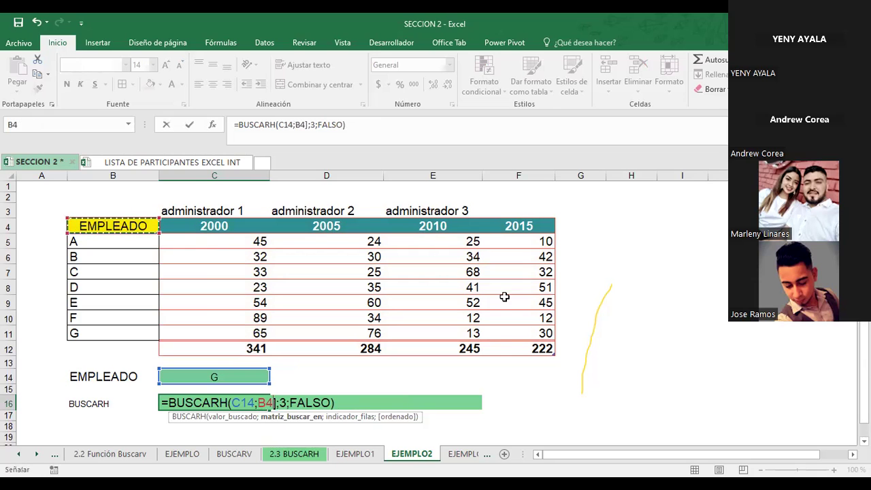
{"action": "left_click", "coordinate": [513, 347], "text": "shift"}
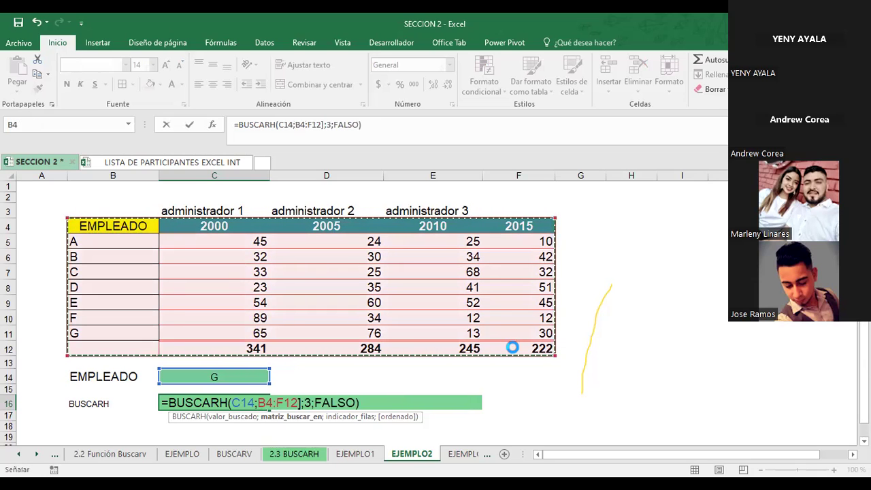
{"action": "key", "text": "Return"}
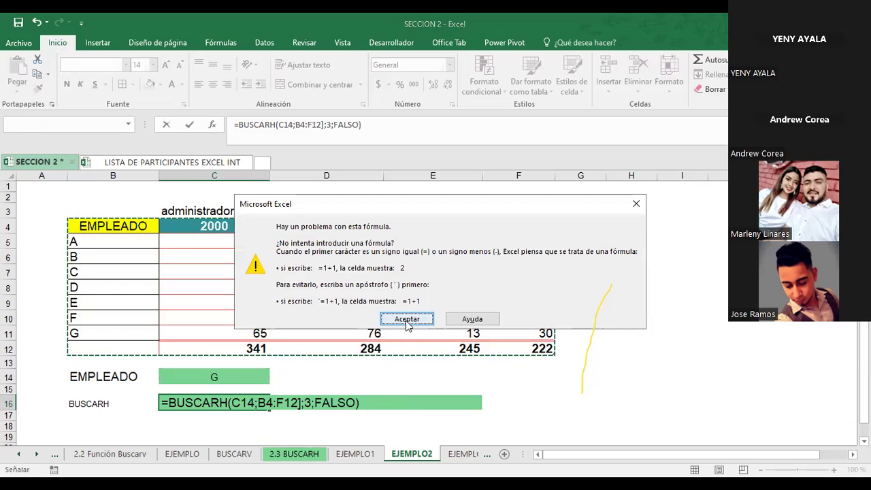
{"action": "key", "text": "Return"}
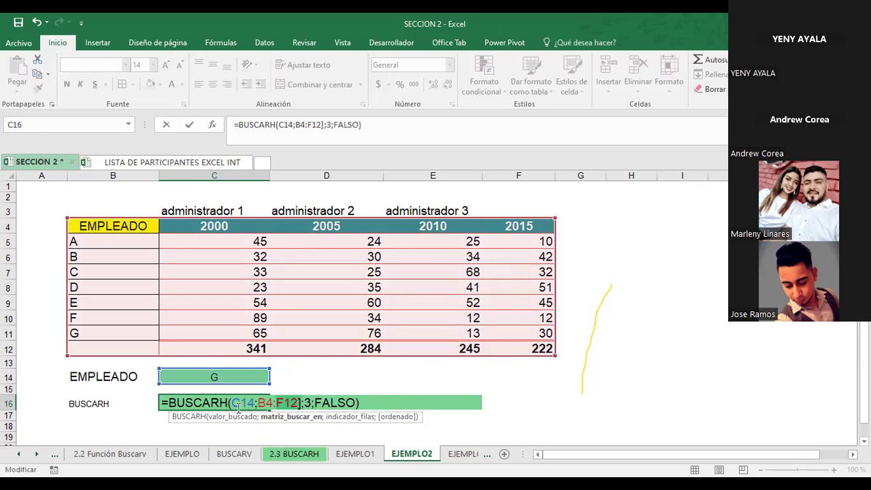
{"action": "left_click", "coordinate": [181, 376]}
{"action": "key", "text": "Return"}
{"action": "left_click", "coordinate": [220, 402]}
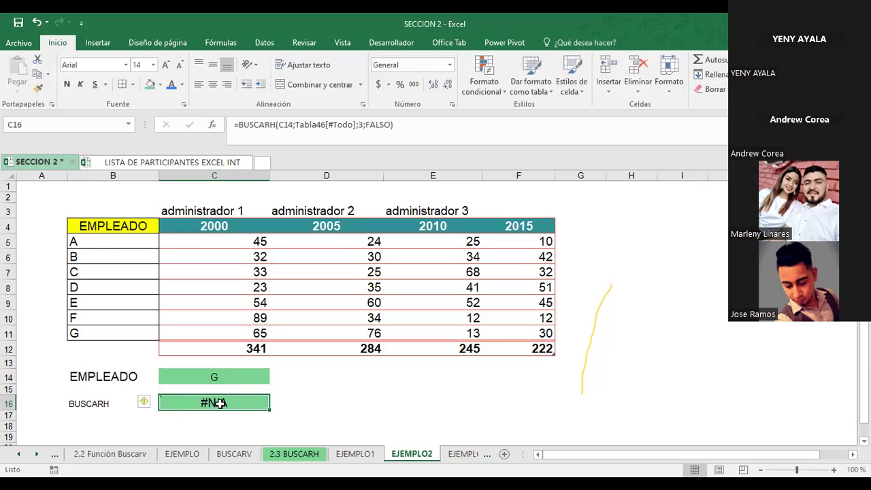
- Change the BUSCARH row index in C16 from 3 to 1
{"action": "double_click", "coordinate": [220, 402]}
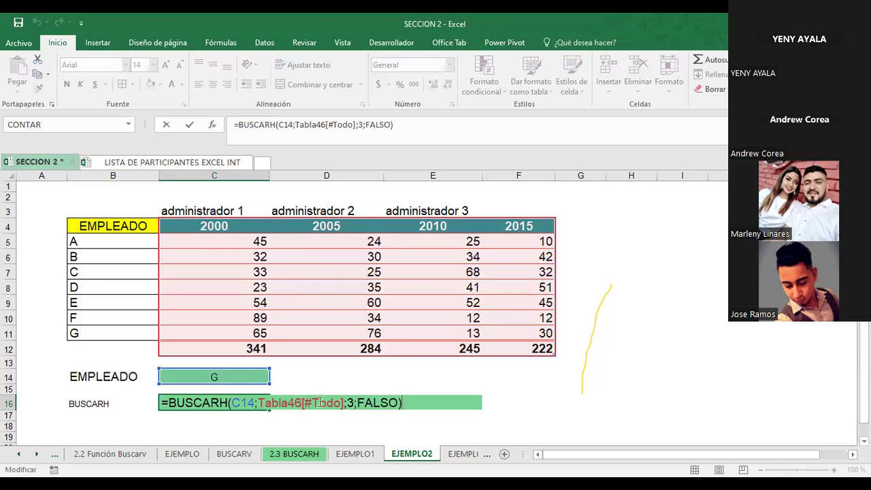
{"action": "left_click", "coordinate": [353, 402]}
{"action": "key", "text": "BackSpace"}
{"action": "type", "text": "1"}
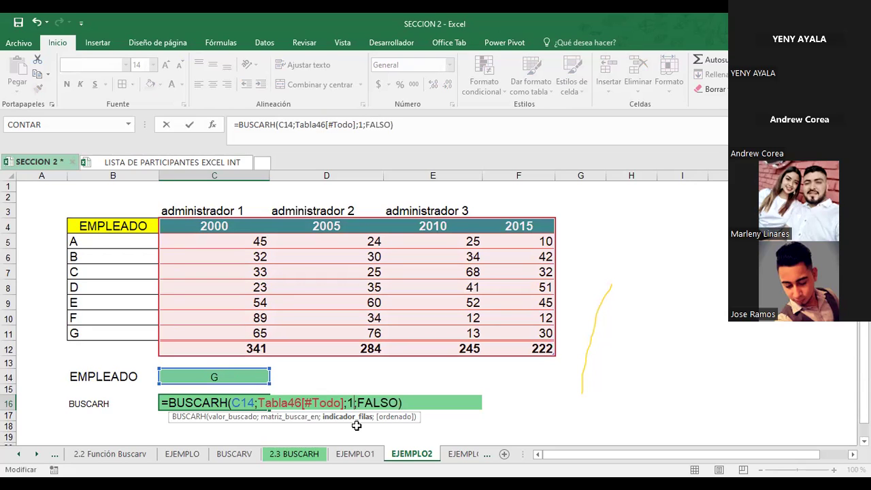
{"action": "key", "text": "Return"}
- Try employees B and then D in C14; C16 still shows #N/A
{"action": "left_click", "coordinate": [204, 380]}
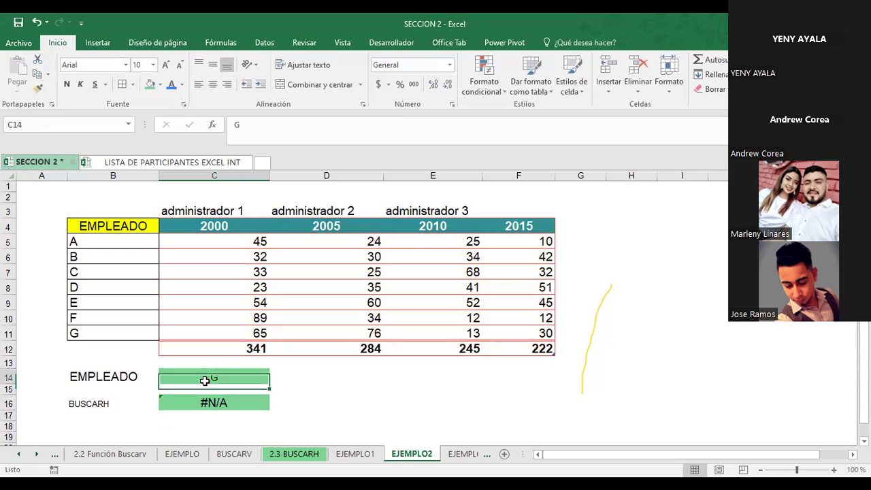
{"action": "type", "text": "B"}
{"action": "key", "text": "Return"}
{"action": "left_click", "coordinate": [204, 380]}
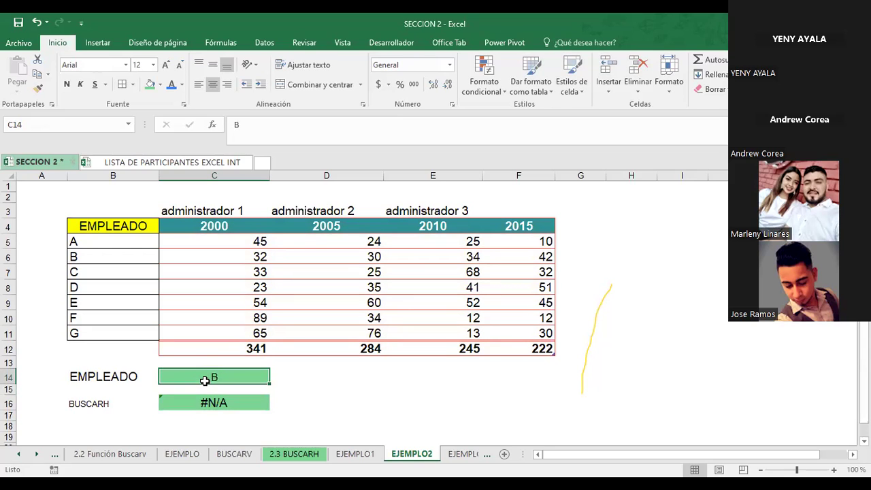
{"action": "type", "text": "D"}
{"action": "key", "text": "Return"}
{"action": "left_click", "coordinate": [212, 404]}
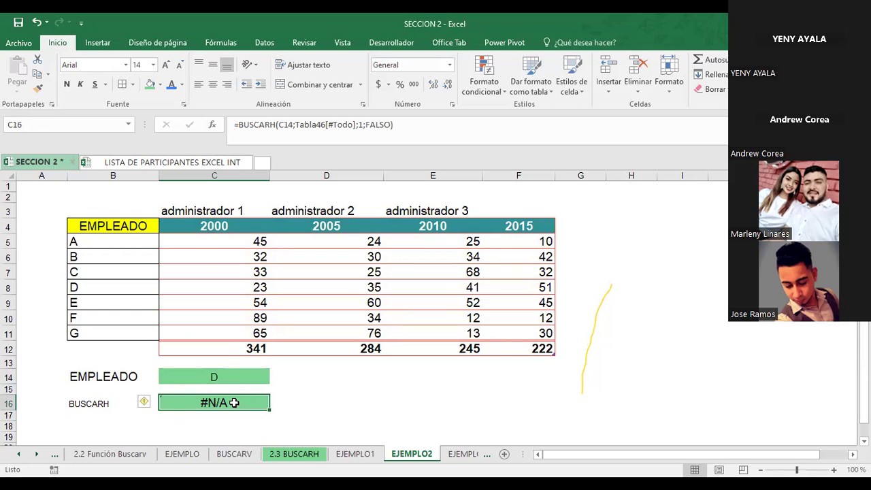
- Replace the table reference in C16's BUSCARH formula with the range B4:F12
{"action": "double_click", "coordinate": [234, 403]}
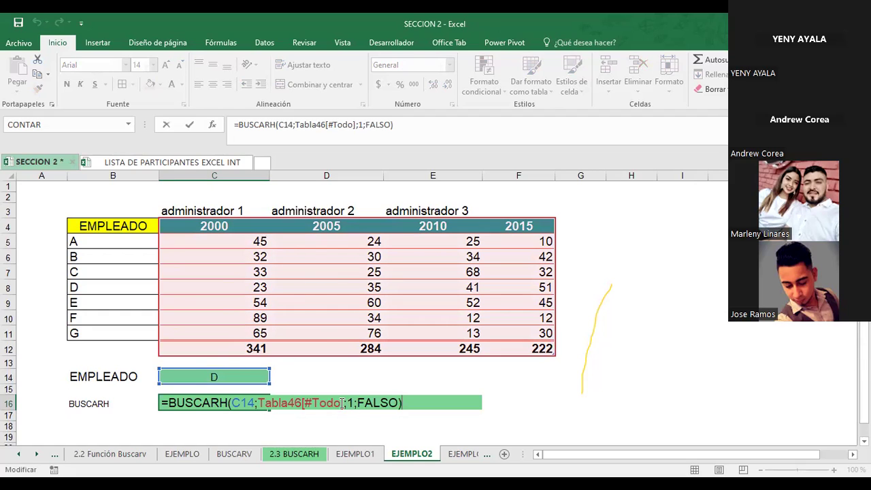
{"action": "left_click_drag", "start_coordinate": [346, 404], "coordinate": [267, 406]}
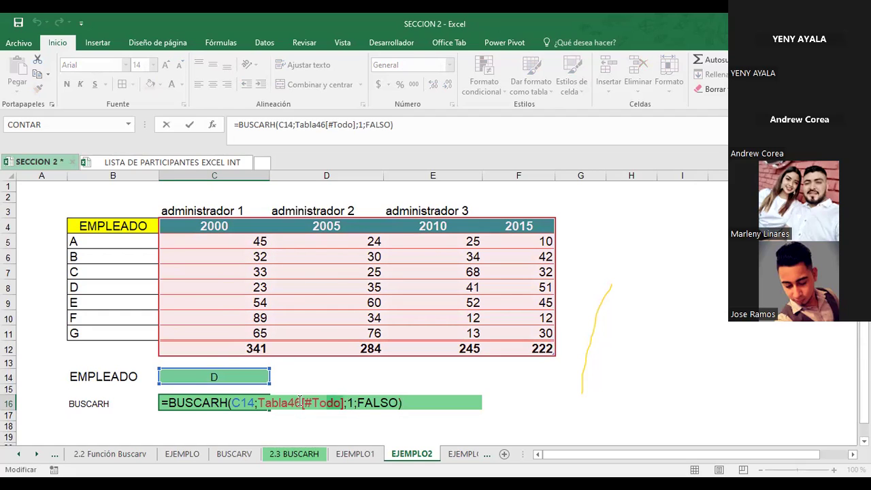
{"action": "left_click", "coordinate": [263, 407]}
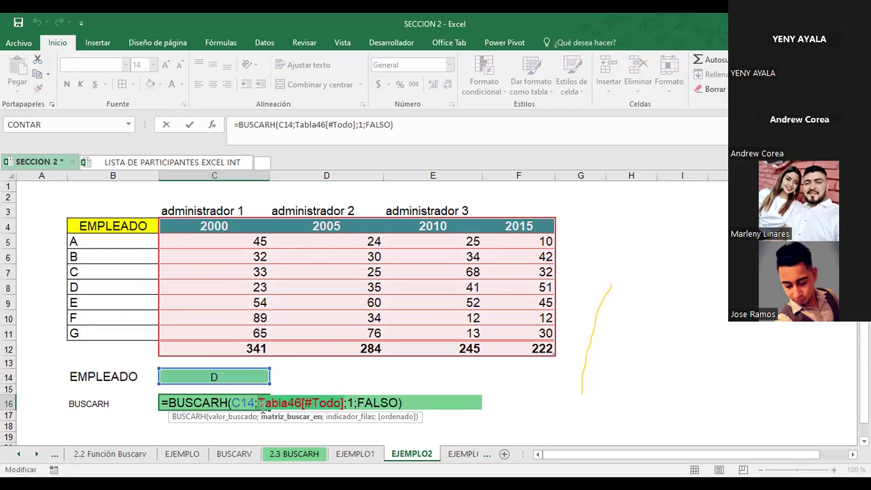
{"action": "key", "text": "Delete"}
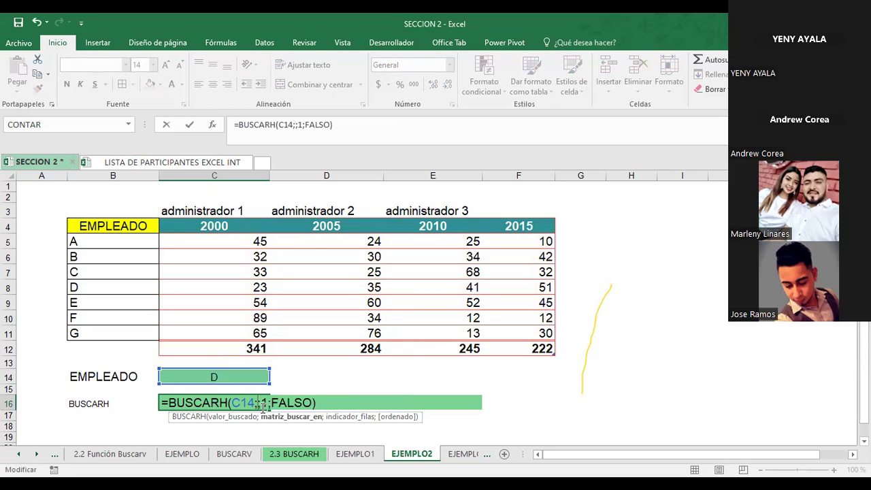
{"action": "left_click", "coordinate": [81, 228]}
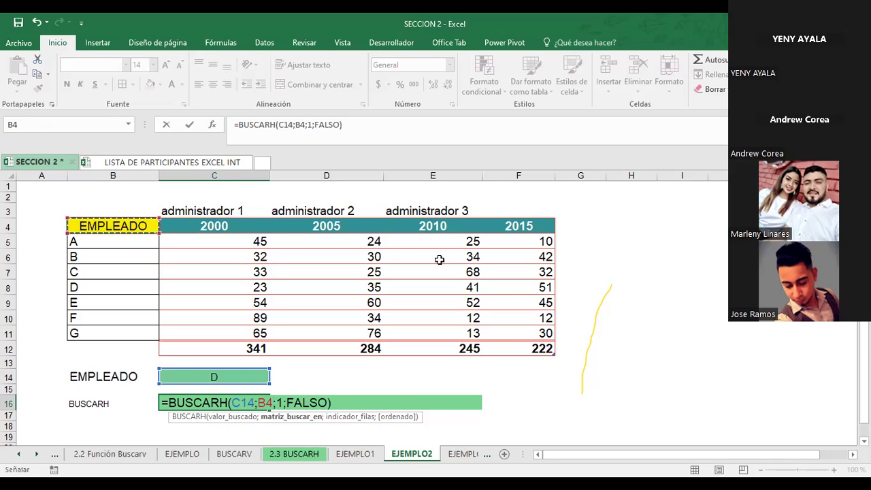
{"action": "left_click", "coordinate": [511, 346], "text": "shift"}
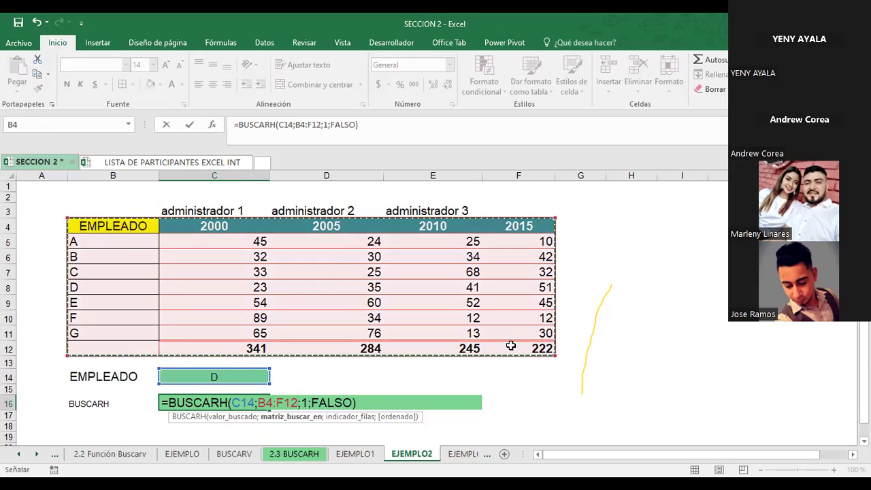
{"action": "key", "text": "Return"}
- Enter employee A in C14 and change C16's row index from 1 to 6
{"action": "left_click", "coordinate": [192, 377]}
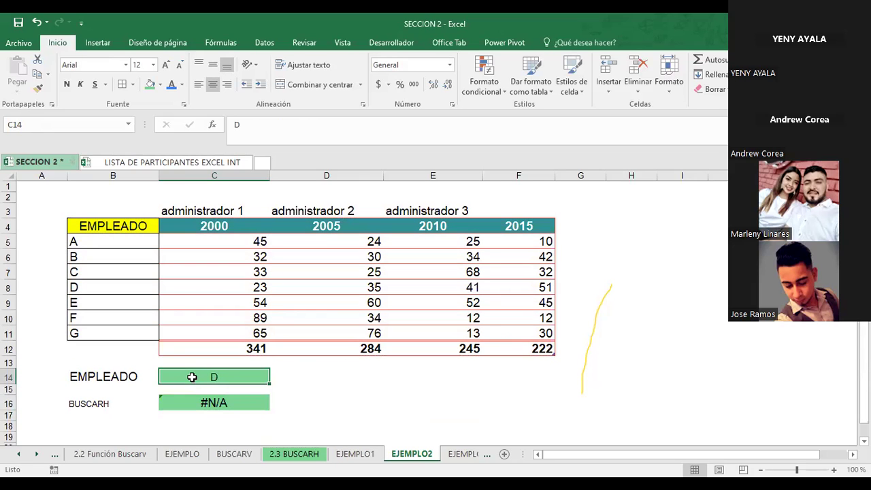
{"action": "type", "text": "A"}
{"action": "key", "text": "Return"}
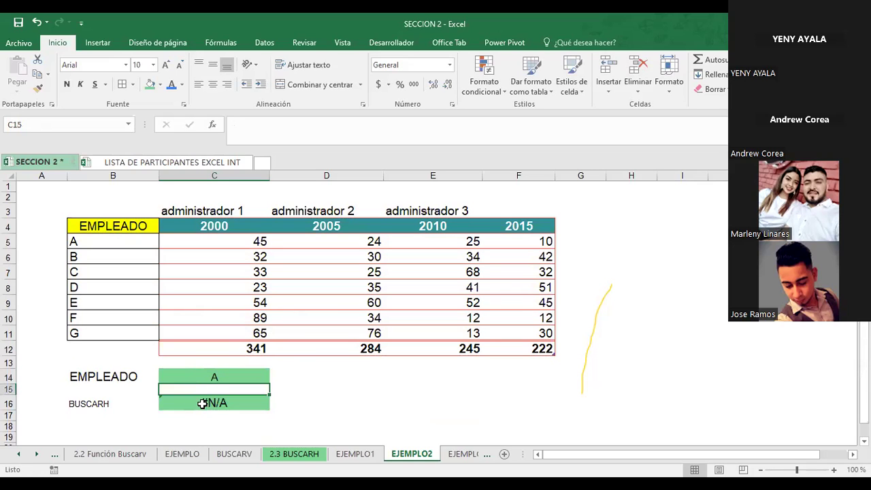
{"action": "left_click", "coordinate": [204, 404]}
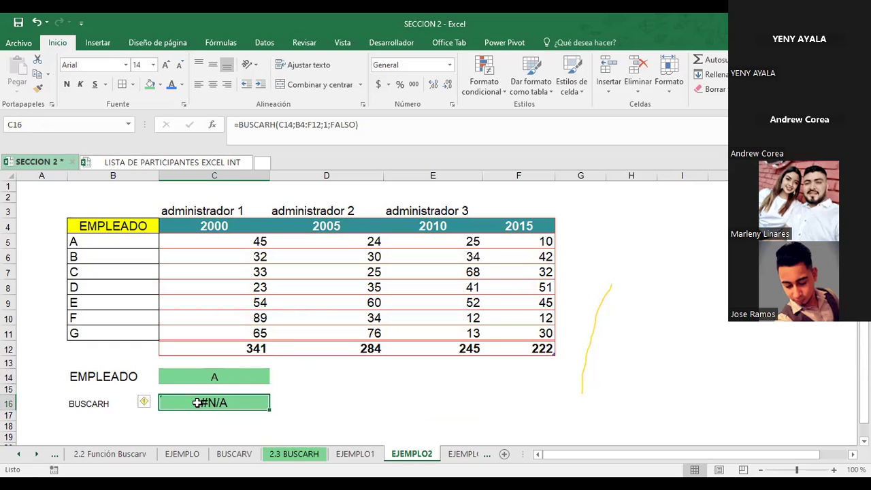
{"action": "key", "text": "F2"}
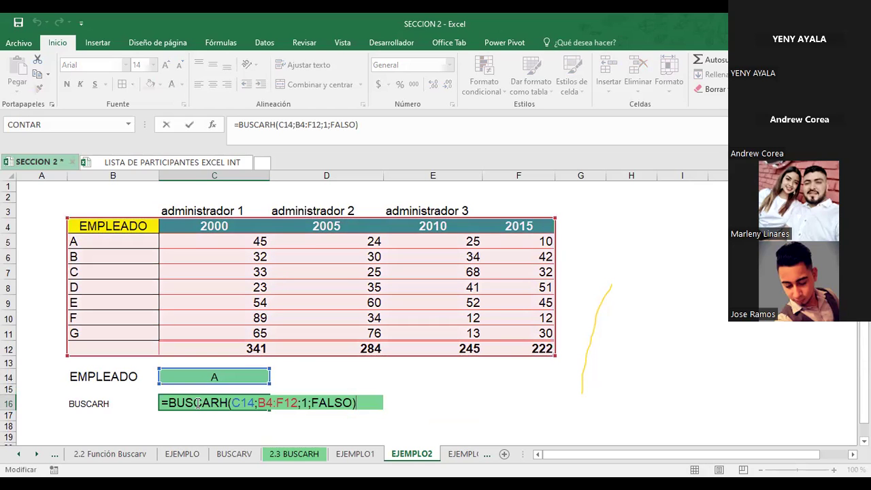
{"action": "left_click", "coordinate": [307, 402]}
{"action": "key", "text": "BackSpace"}
{"action": "type", "text": "6"}
{"action": "key", "text": "Return"}
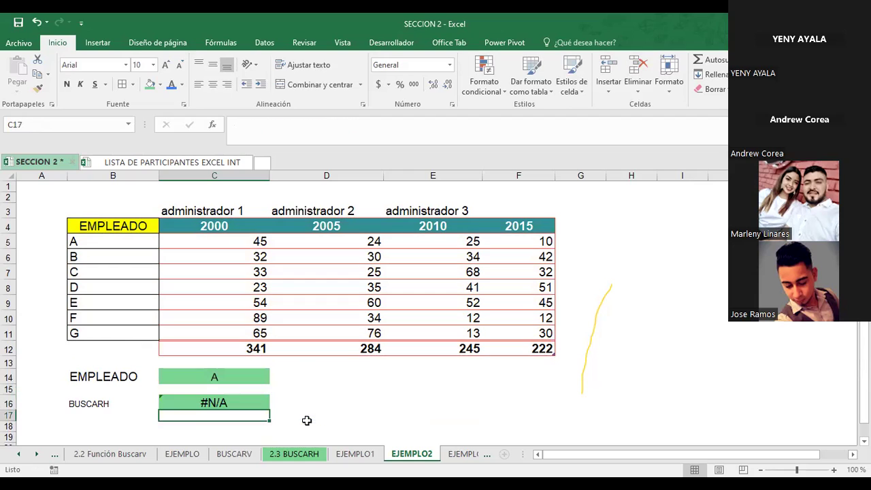
- Enter 2000 in the EMPLEADO cell C14
{"action": "left_click", "coordinate": [212, 376]}
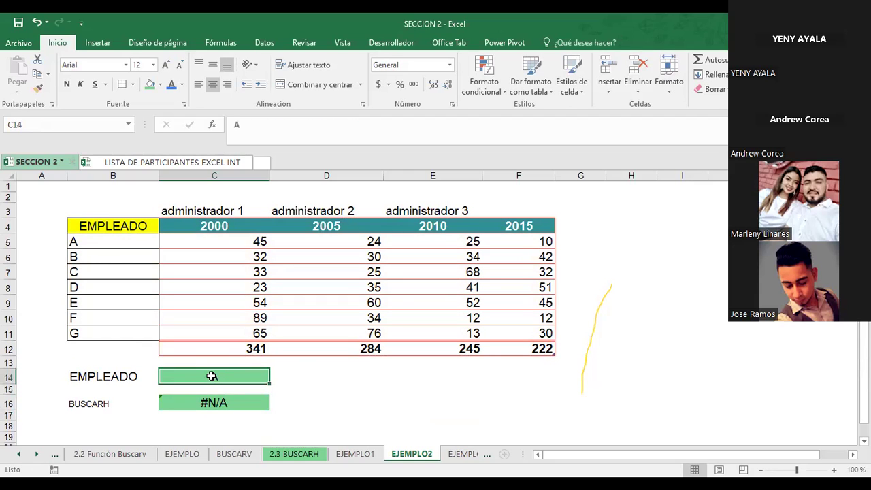
{"action": "key", "text": "Return"}
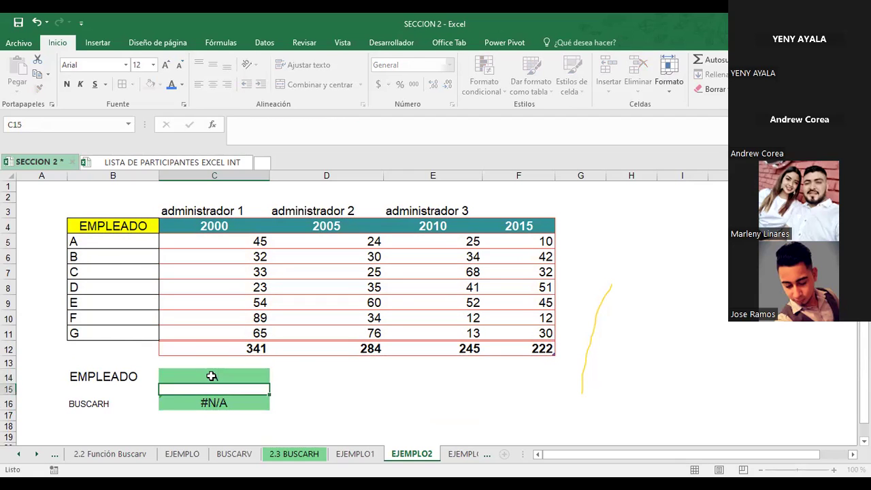
{"action": "left_click", "coordinate": [212, 376]}
{"action": "type", "text": "2000"}
{"action": "key", "text": "Return"}
{"action": "left_click", "coordinate": [212, 376]}
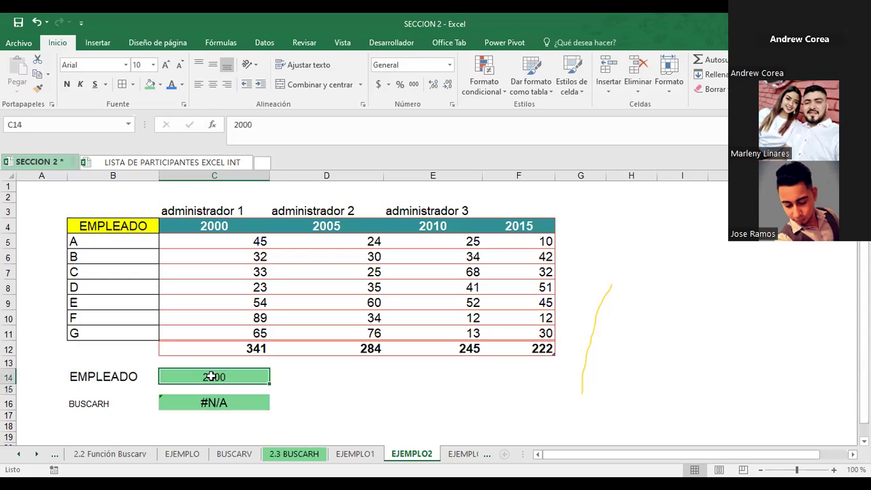
- Review C16's BUSCARH formula and compare it with the EJEMPLO1 sheet before returning to EJEMPLO2
{"action": "left_click", "coordinate": [232, 407]}
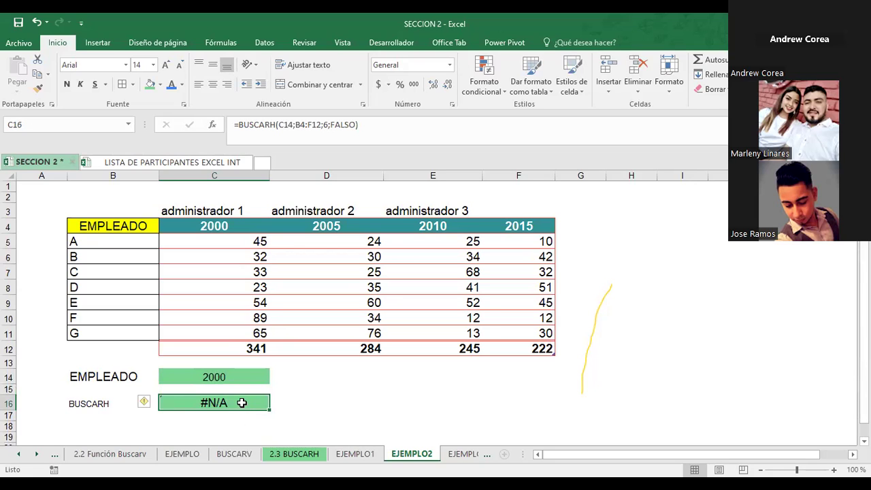
{"action": "double_click", "coordinate": [242, 403]}
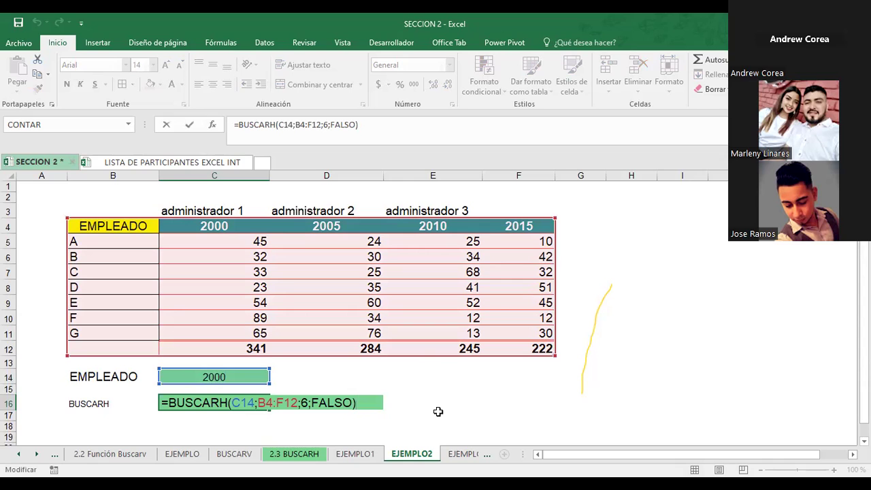
{"action": "left_click", "coordinate": [369, 457]}
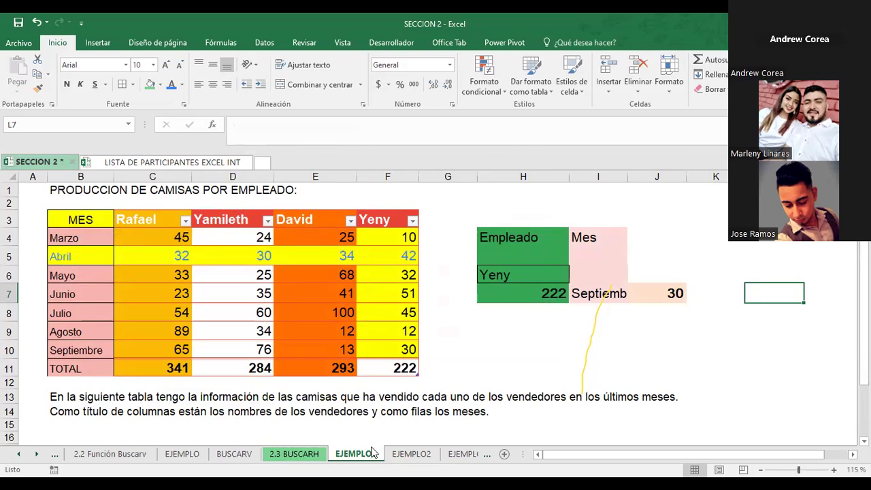
{"action": "left_click", "coordinate": [402, 455]}
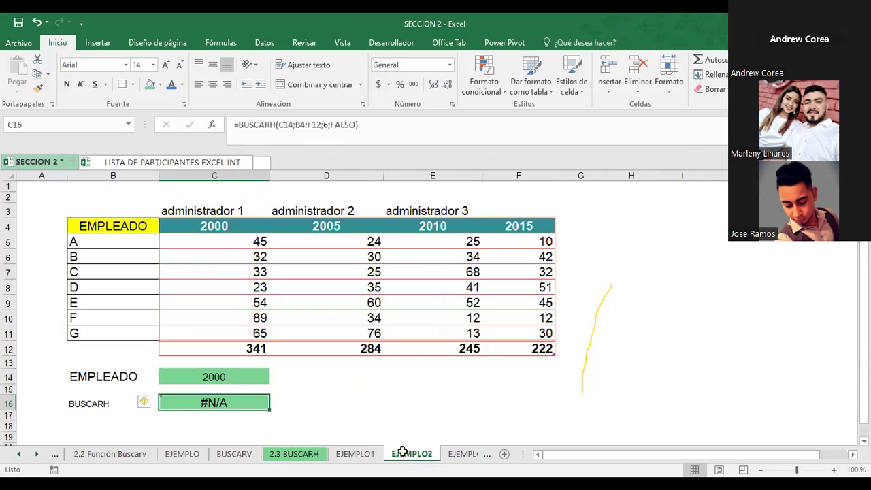
- Delete the BUSCARH formula from C16, leaving the cell empty
{"action": "left_click", "coordinate": [220, 377]}
{"action": "left_click", "coordinate": [213, 403]}
{"action": "double_click", "coordinate": [214, 402]}
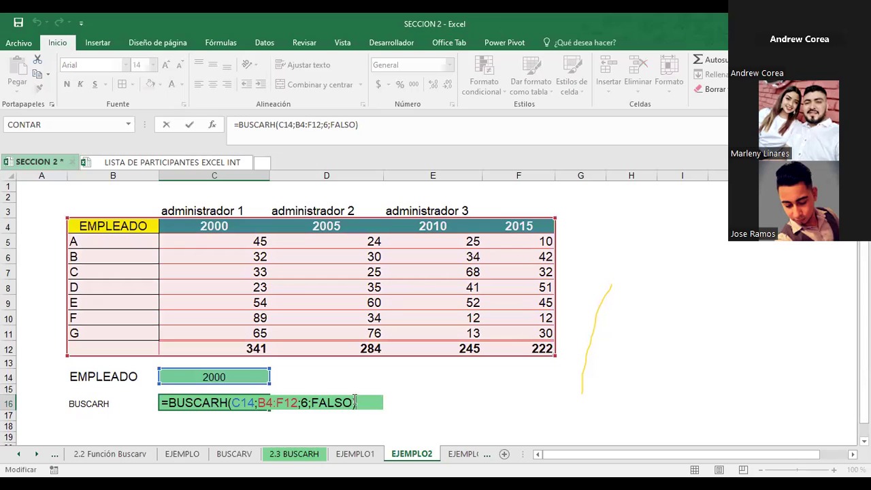
{"action": "key", "text": "Escape"}
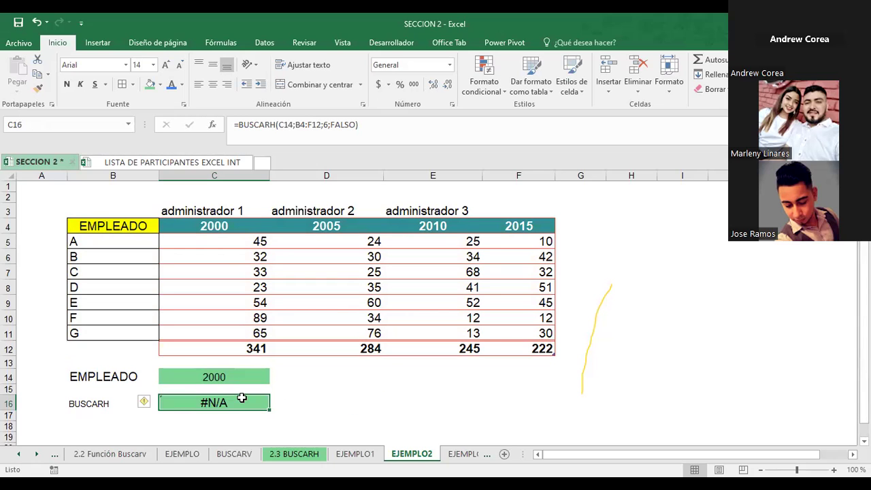
{"action": "key", "text": "Delete"}
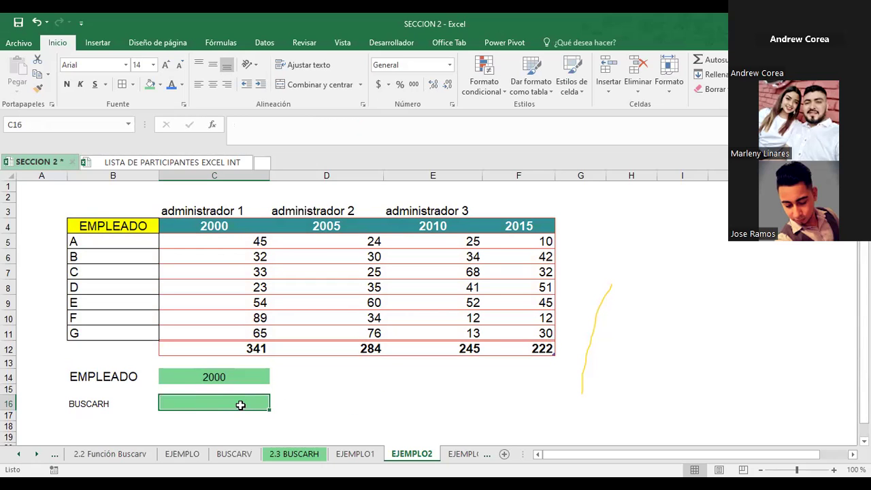
- Start =BUSCARH in C16 with C14 as lookup value and the whole table as search range
{"action": "type", "text": "="}
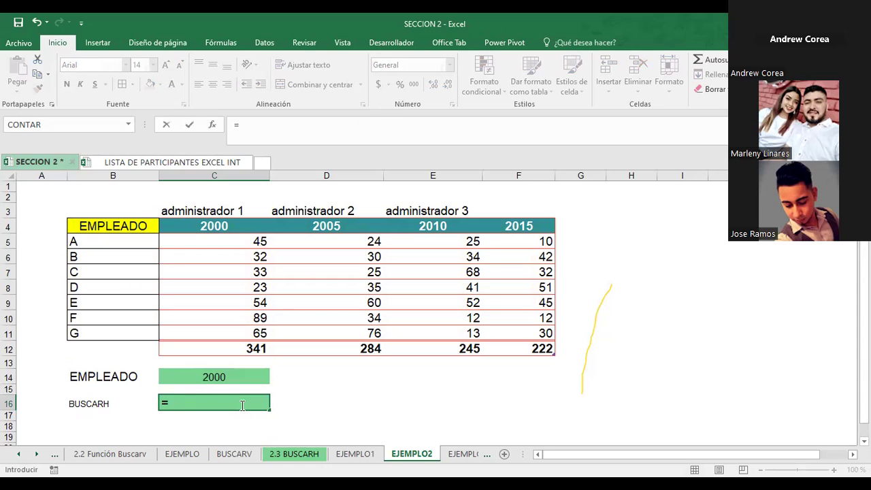
{"action": "type", "text": "BUSCAR"}
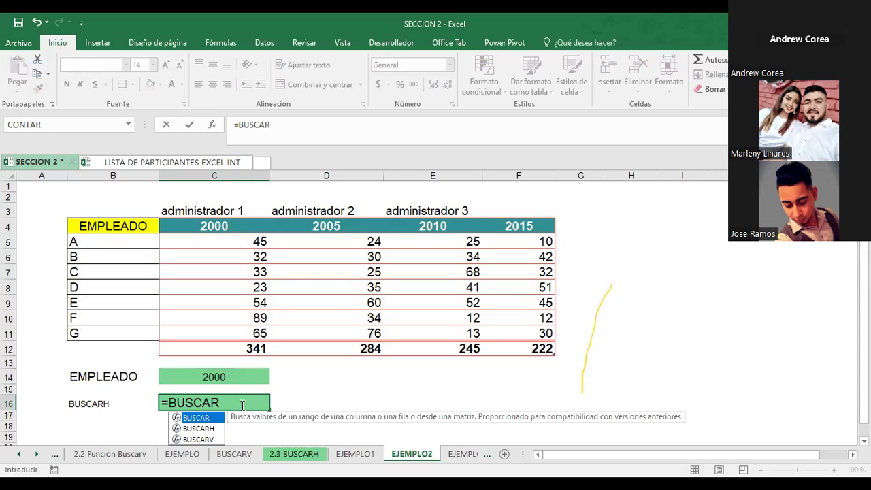
{"action": "type", "text": "H("}
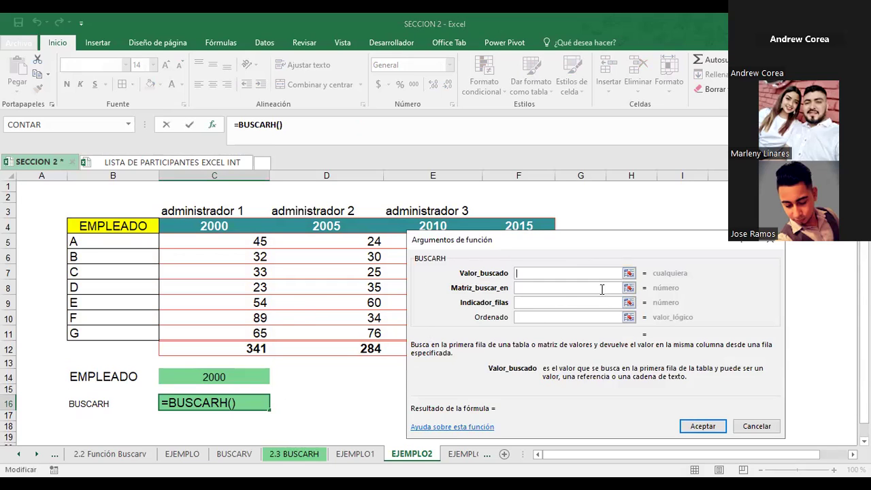
{"action": "left_click", "coordinate": [629, 274]}
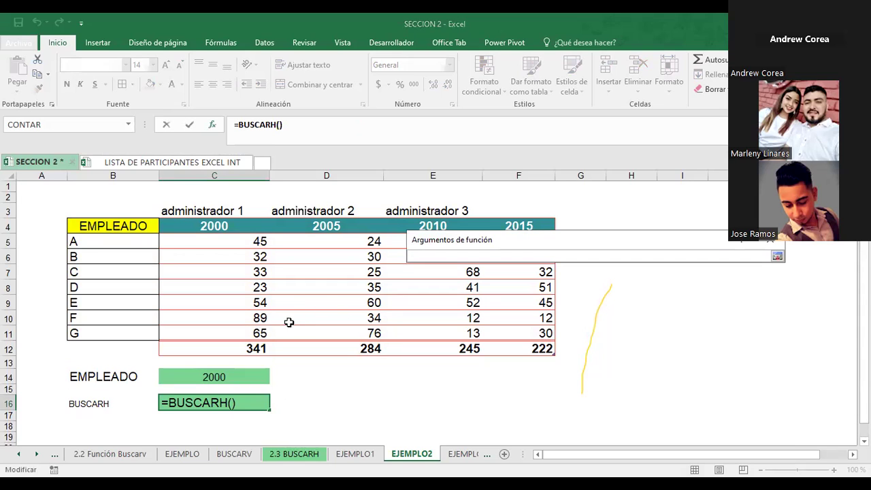
{"action": "left_click", "coordinate": [214, 376]}
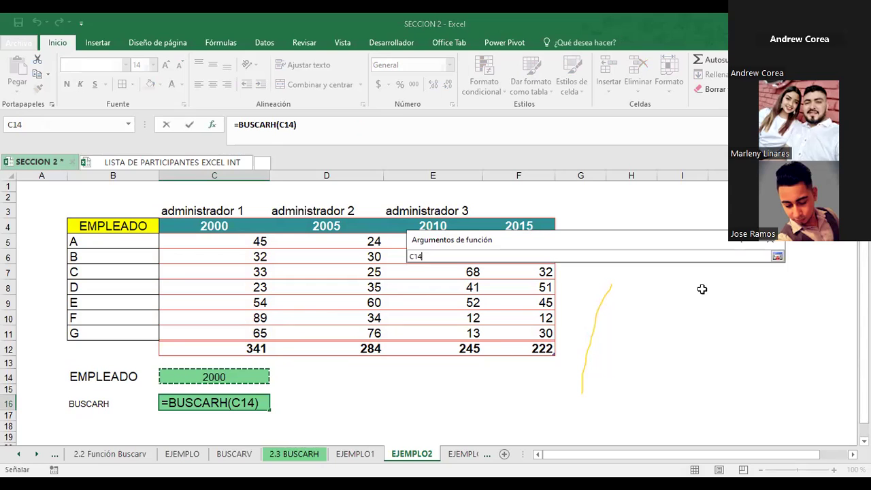
{"action": "key", "text": "Return"}
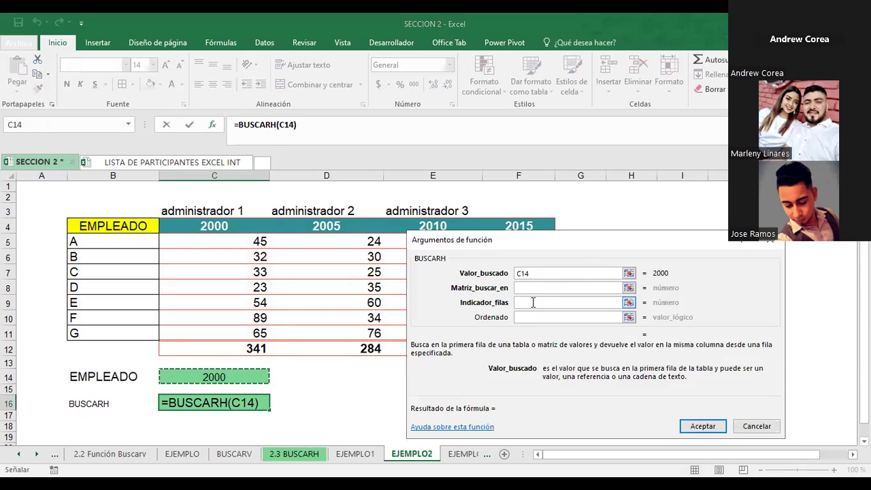
{"action": "left_click", "coordinate": [628, 288]}
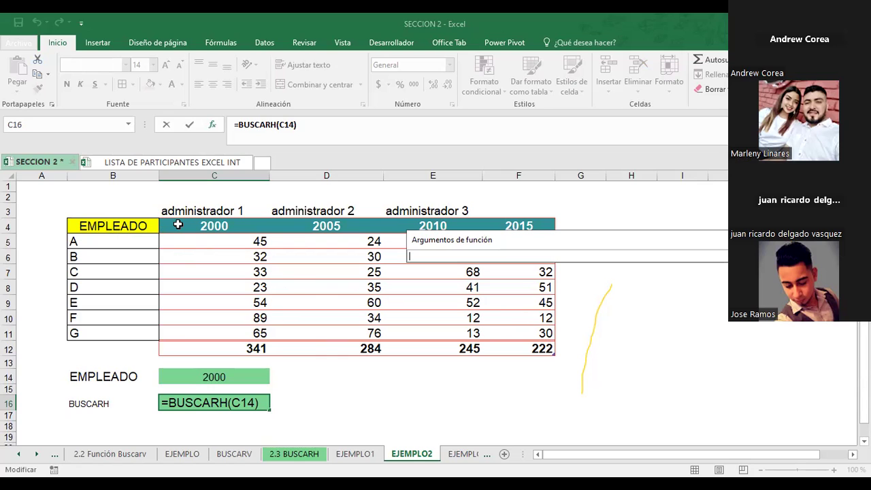
{"action": "left_click", "coordinate": [178, 224]}
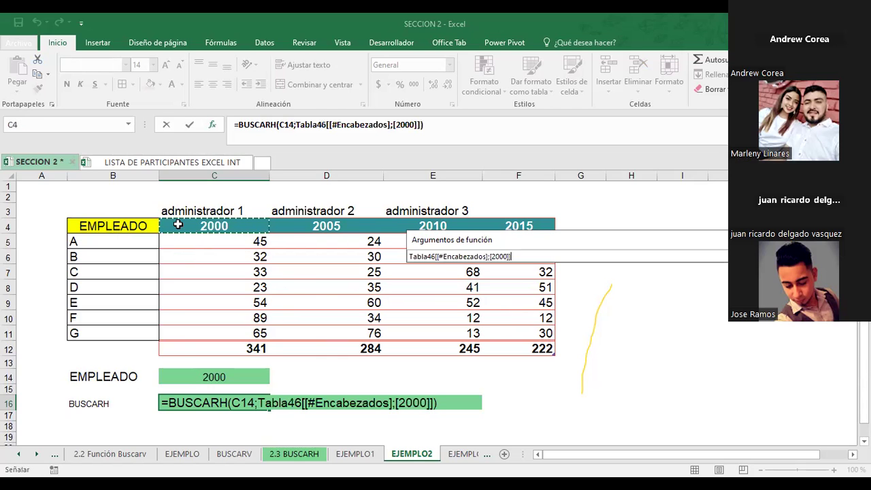
{"action": "left_click_drag", "start_coordinate": [178, 225], "coordinate": [507, 347]}
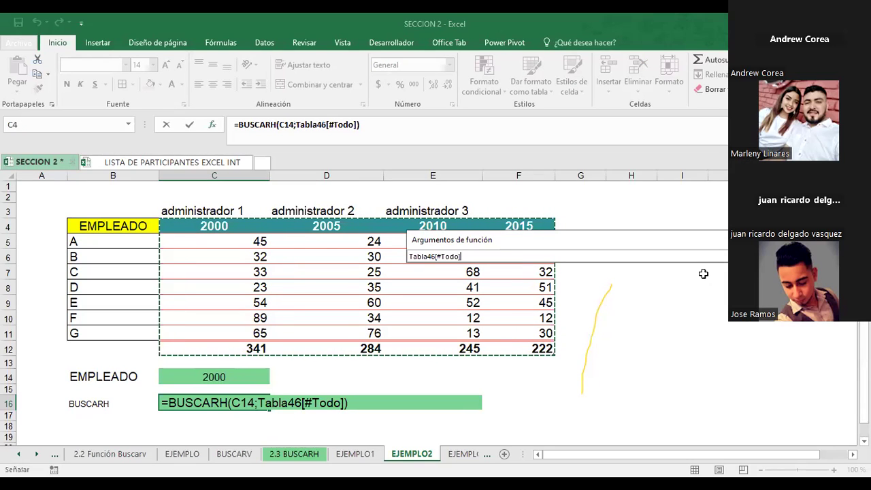
{"action": "key", "text": "Return"}
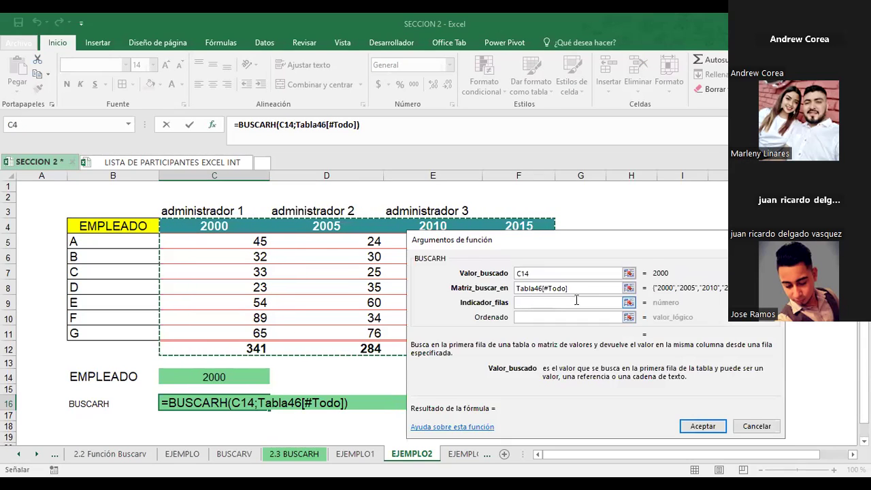
- Set row index 5 and Ordenado FALSO, then confirm the BUSCARH formula
{"action": "left_click", "coordinate": [628, 303]}
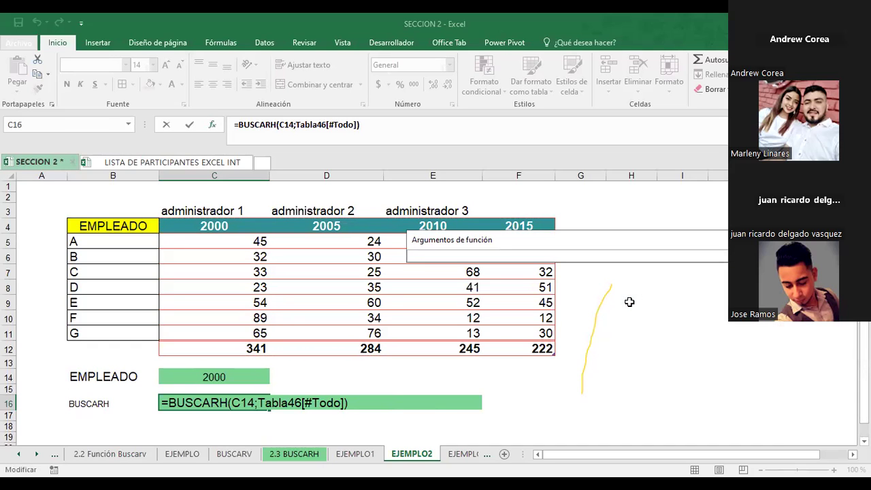
{"action": "type", "text": "5"}
{"action": "key", "text": "Return"}
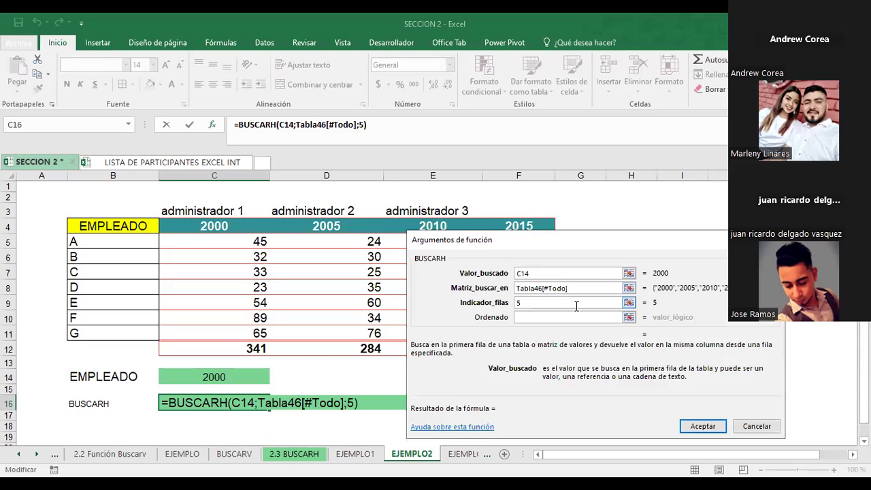
{"action": "left_click", "coordinate": [551, 316]}
{"action": "type", "text": "FALSO"}
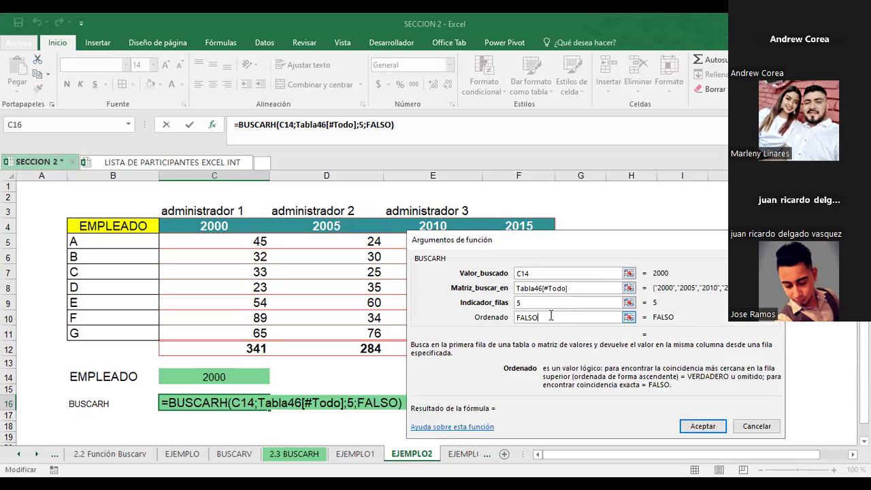
{"action": "left_click", "coordinate": [699, 423]}
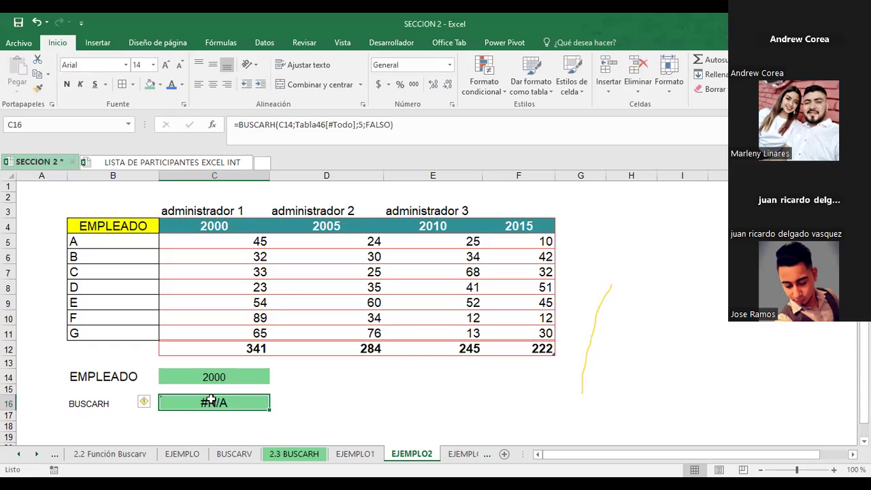
{"action": "left_click", "coordinate": [210, 377]}
{"action": "left_click", "coordinate": [211, 400]}
{"action": "left_click", "coordinate": [215, 379]}
{"action": "left_click", "coordinate": [212, 402]}
{"action": "left_click", "coordinate": [213, 378]}
{"action": "left_click", "coordinate": [213, 403]}
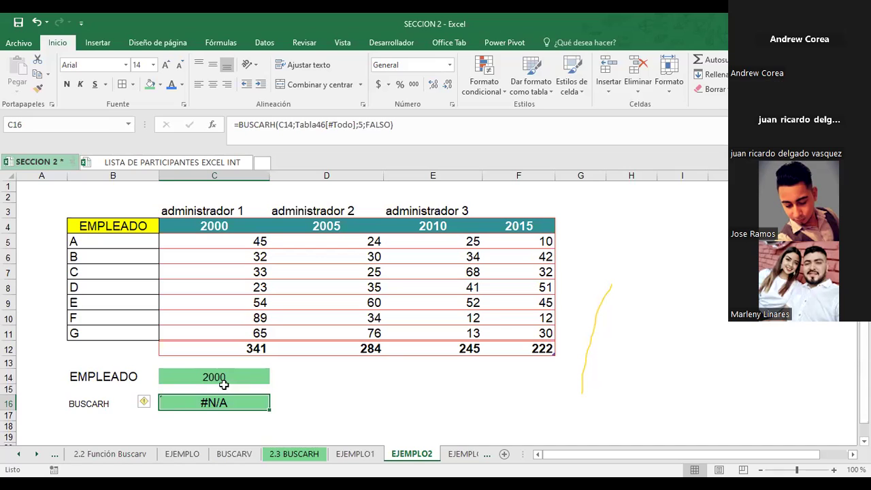
{"action": "left_click", "coordinate": [213, 376]}
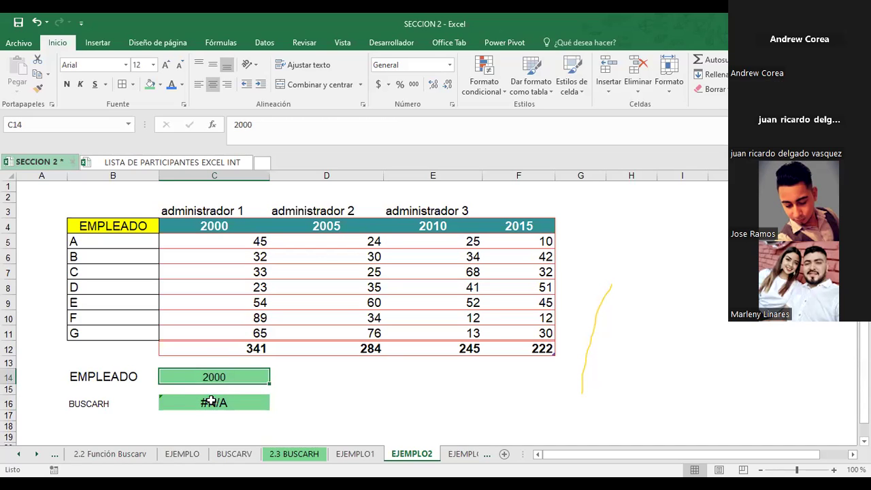
{"action": "right_click", "coordinate": [212, 377]}
{"action": "left_click", "coordinate": [273, 325]}
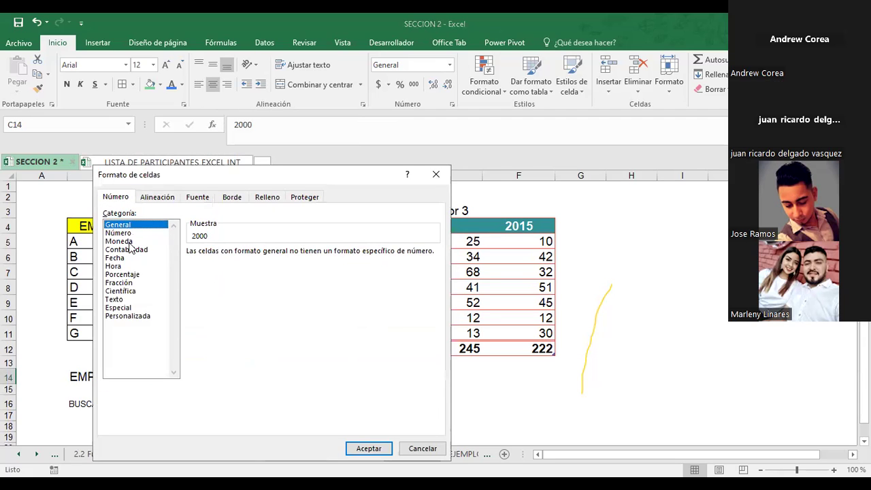
{"action": "left_click", "coordinate": [367, 448]}
{"action": "left_click", "coordinate": [429, 402]}
{"action": "left_click", "coordinate": [242, 398]}
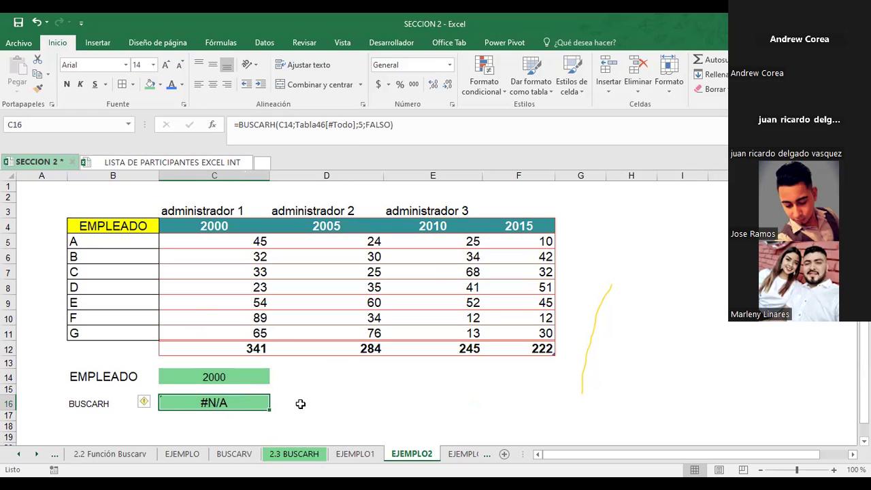
- Try employees A and then F in the EMPLEADO cell C14
{"action": "left_click", "coordinate": [218, 376]}
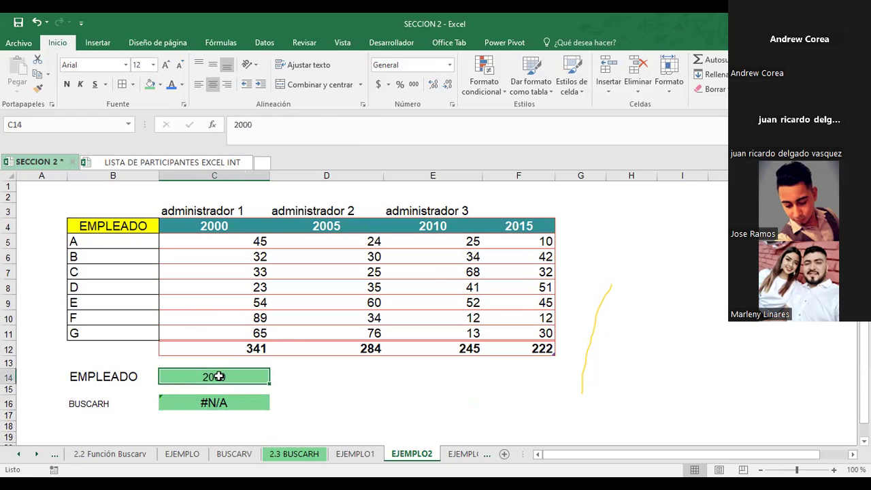
{"action": "type", "text": "A"}
{"action": "key", "text": "Return"}
{"action": "left_click", "coordinate": [218, 377]}
{"action": "type", "text": "F"}
{"action": "key", "text": "Return"}
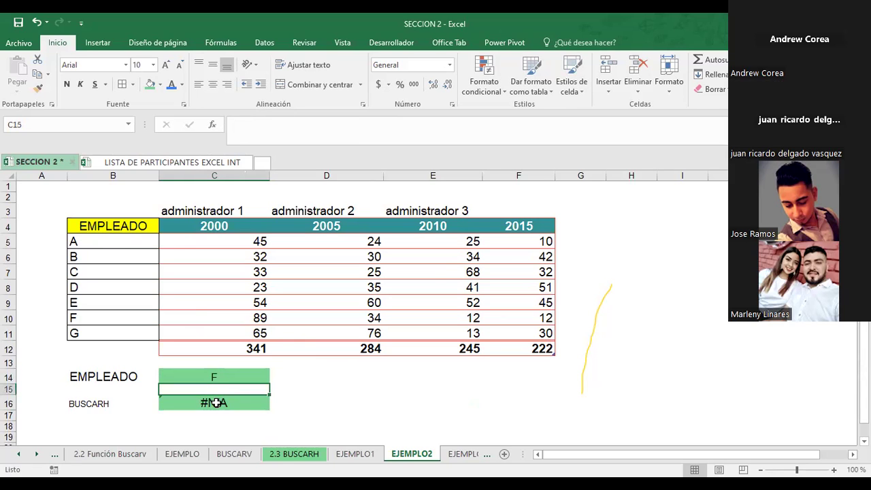
- Change C16's table reference to B4:F12 and remove the stray closing parenthesis
{"action": "left_click", "coordinate": [215, 402]}
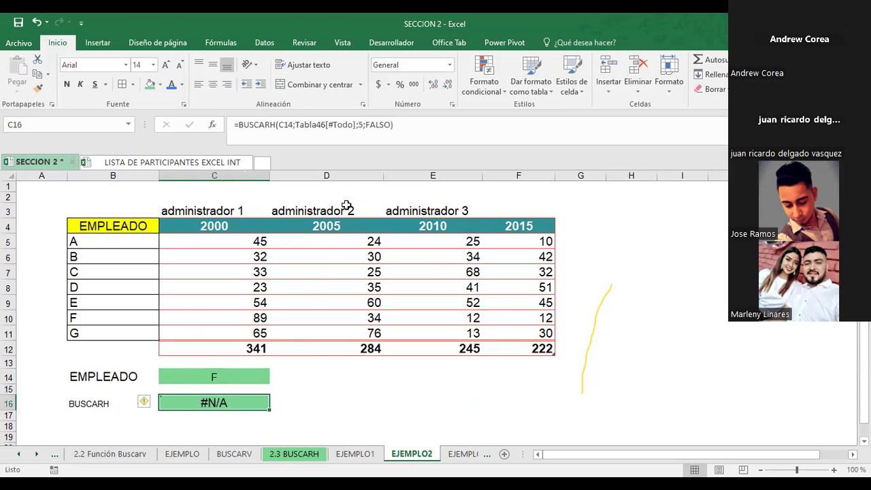
{"action": "key", "text": "F2"}
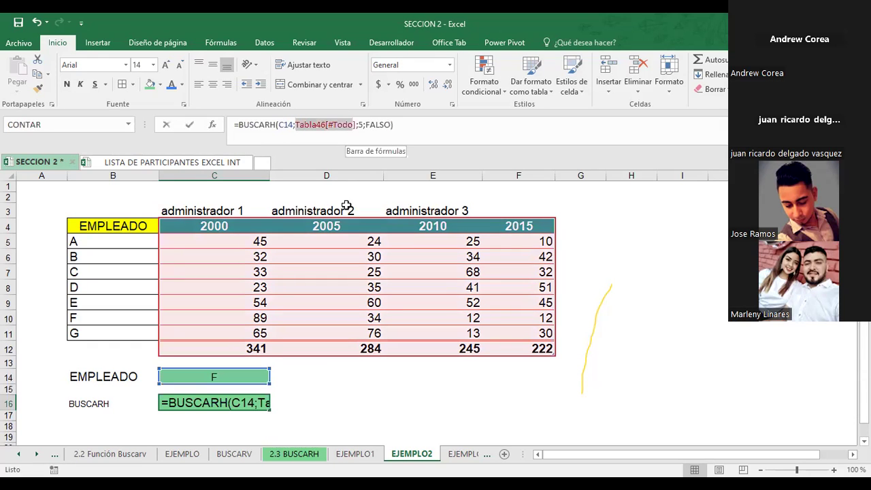
{"action": "key", "text": "Delete"}
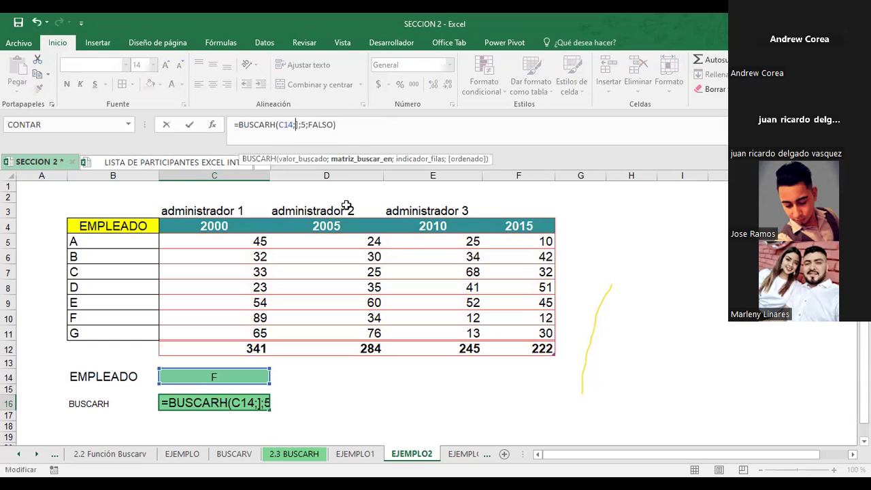
{"action": "left_click", "coordinate": [106, 226]}
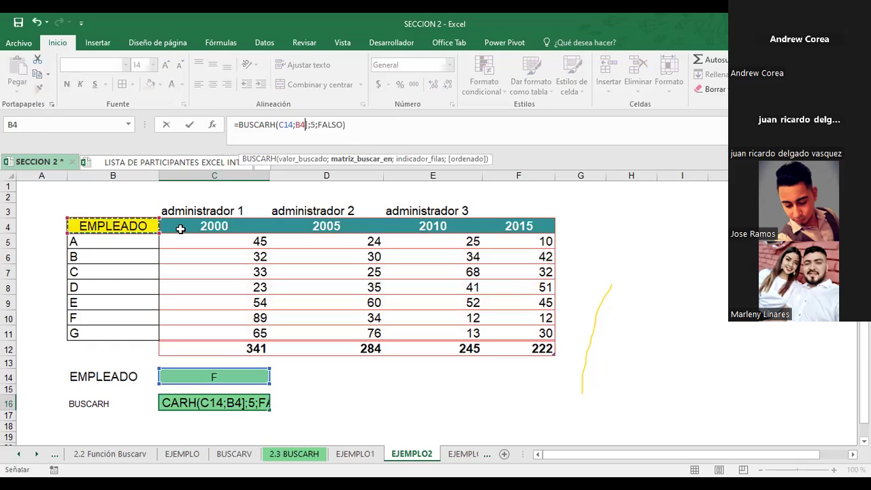
{"action": "left_click", "coordinate": [522, 349], "text": "shift"}
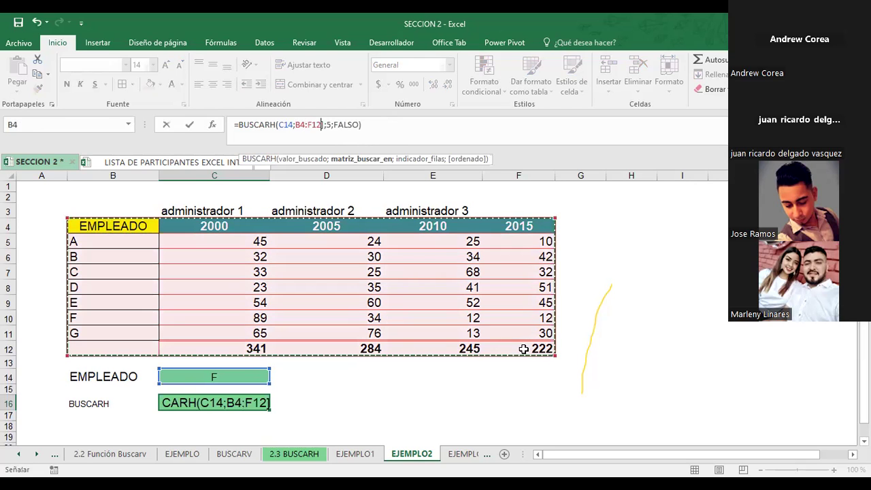
{"action": "key", "text": "Return"}
{"action": "left_click", "coordinate": [402, 320]}
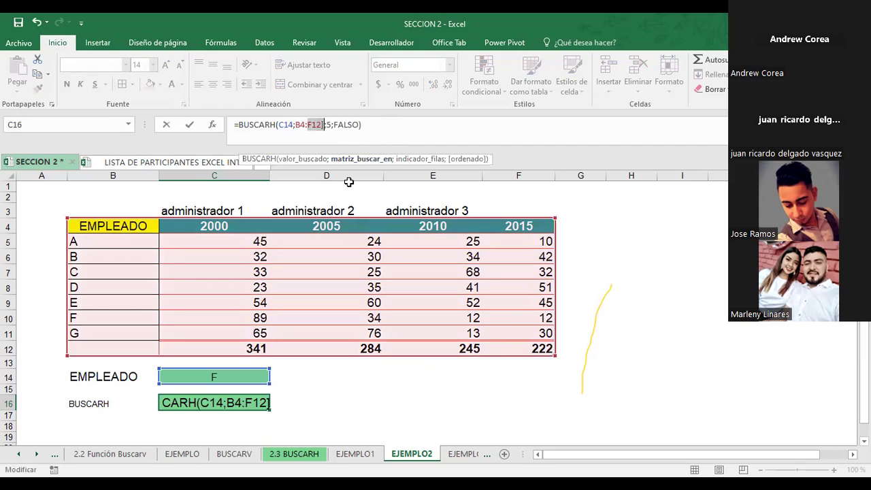
{"action": "key", "text": "Right"}
{"action": "key", "text": "Right"}
{"action": "key", "text": "Right"}
{"action": "key", "text": "Right"}
{"action": "key", "text": "BackSpace"}
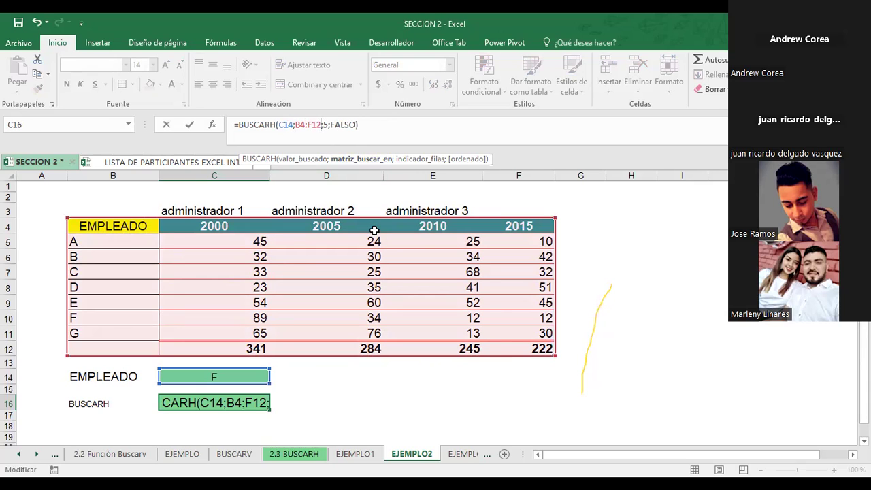
{"action": "key", "text": "Return"}
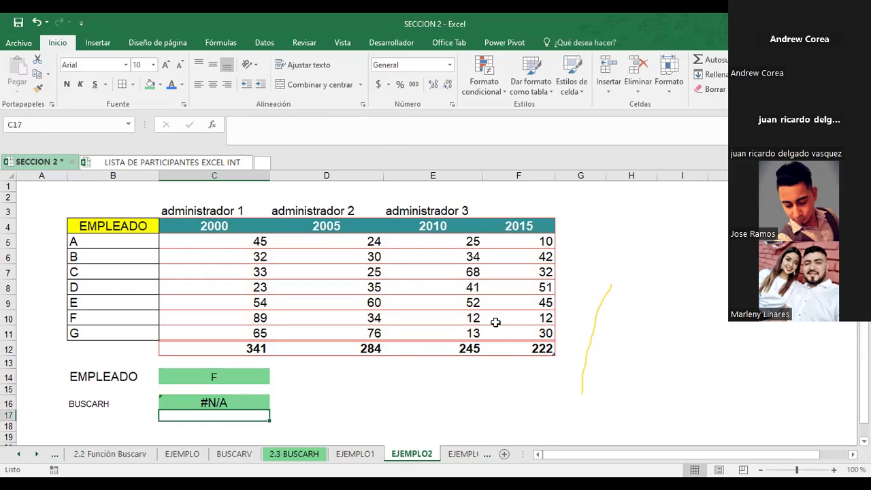
- Enter 2000 in C14 and check the #N/A result in C16
{"action": "left_click", "coordinate": [224, 379]}
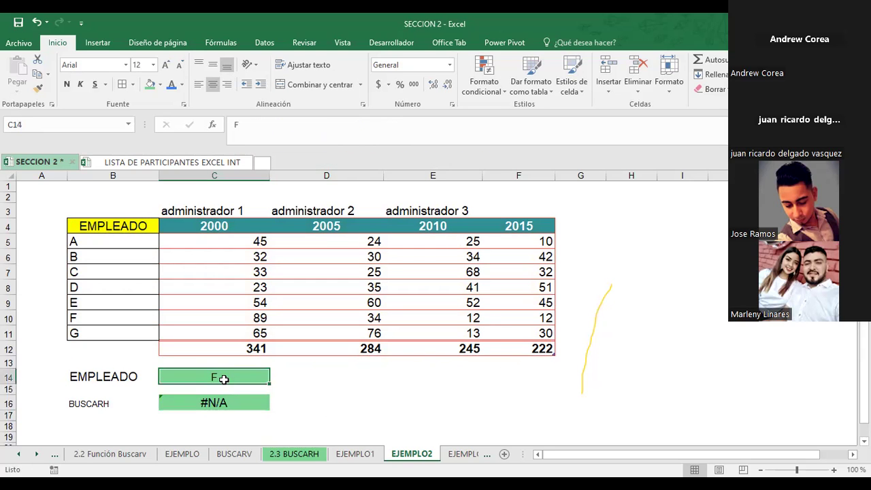
{"action": "type", "text": "2000"}
{"action": "key", "text": "Return"}
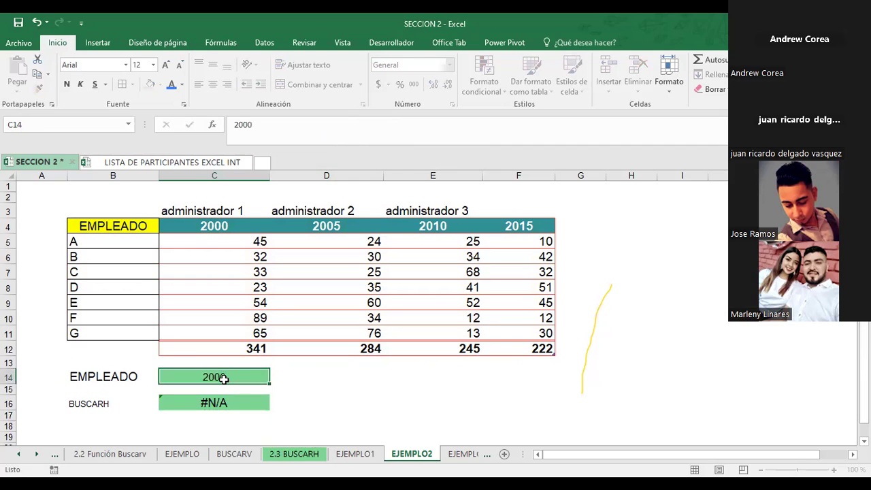
{"action": "left_click", "coordinate": [224, 379]}
{"action": "left_click", "coordinate": [225, 403]}
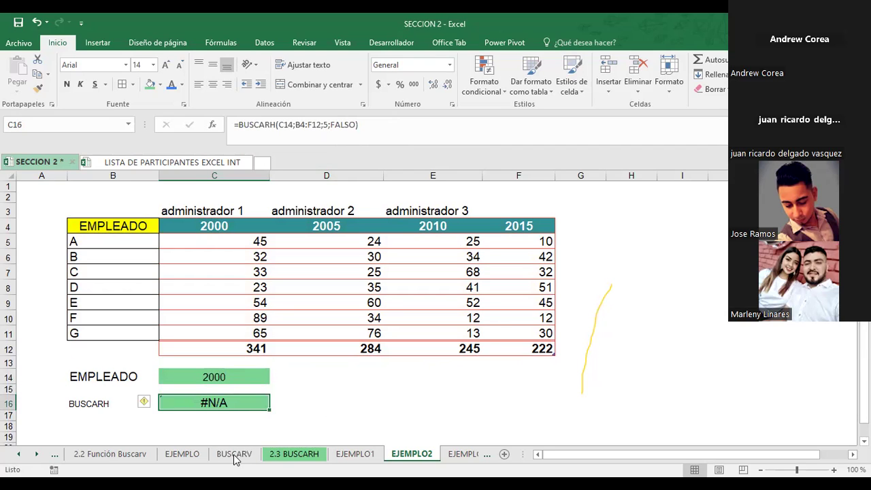
{"action": "left_click", "coordinate": [364, 379]}
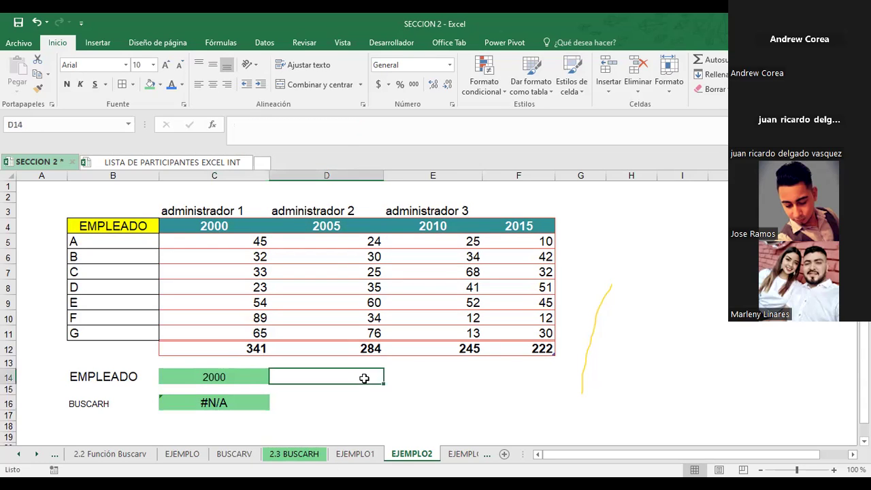
{"action": "left_click", "coordinate": [420, 381]}
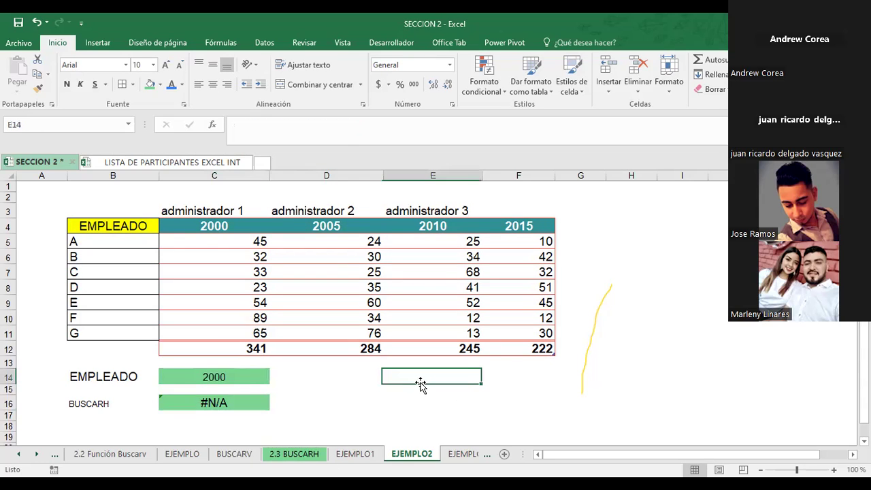
- Label cell B18 with BUSCARV
{"action": "left_click", "coordinate": [105, 423]}
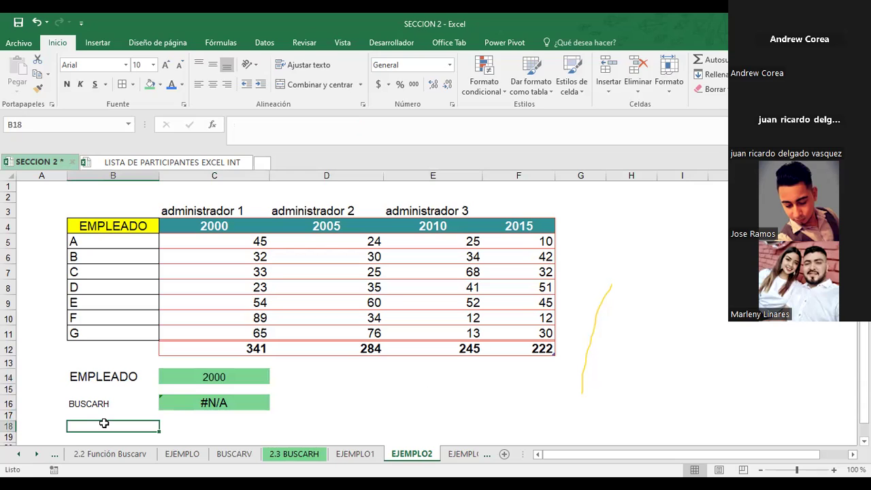
{"action": "type", "text": "BUSCARV"}
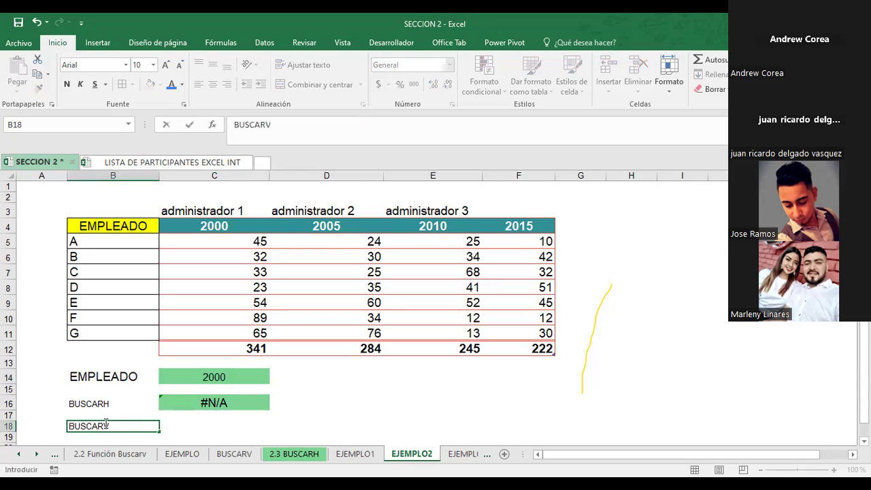
{"action": "key", "text": "Tab"}
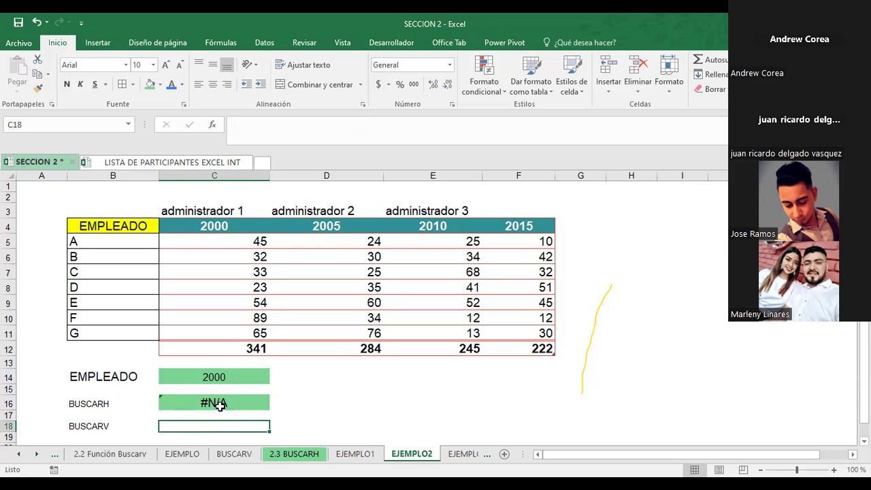
{"action": "left_click", "coordinate": [223, 402]}
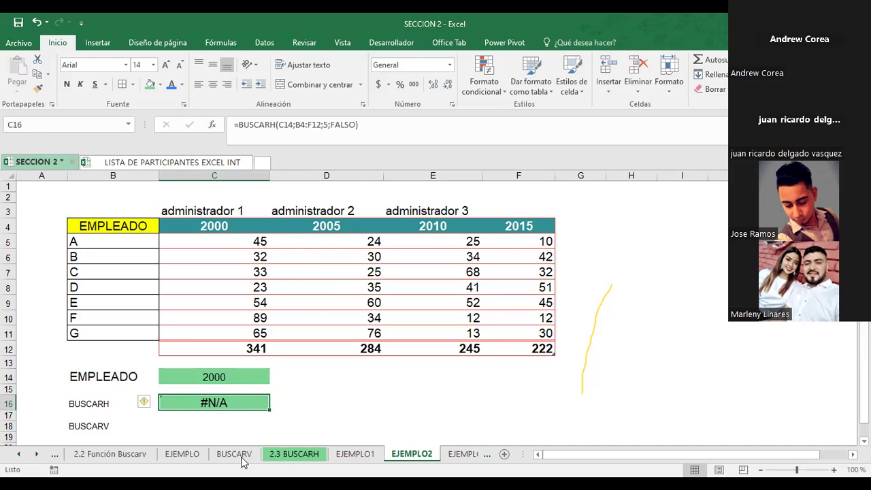
- On EJEMPLO1, change H6 to David so H7's lookup returns 293, then review H7's formula
{"action": "left_click", "coordinate": [356, 454]}
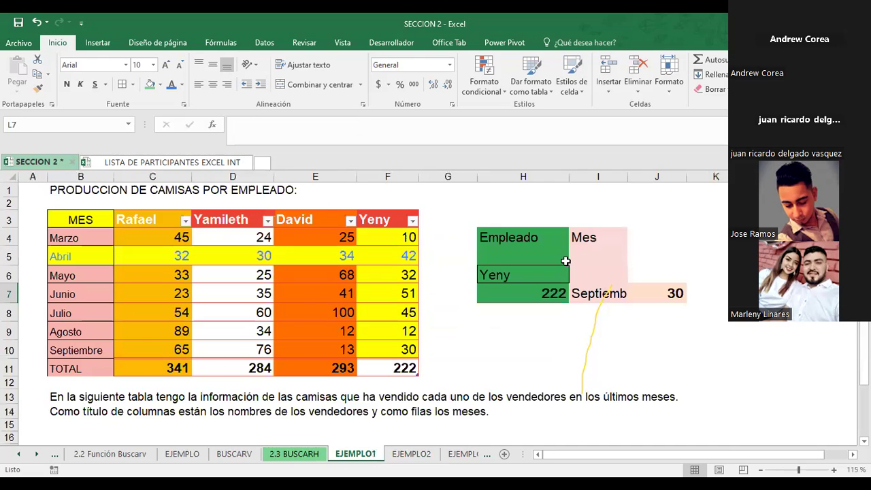
{"action": "left_click", "coordinate": [513, 293]}
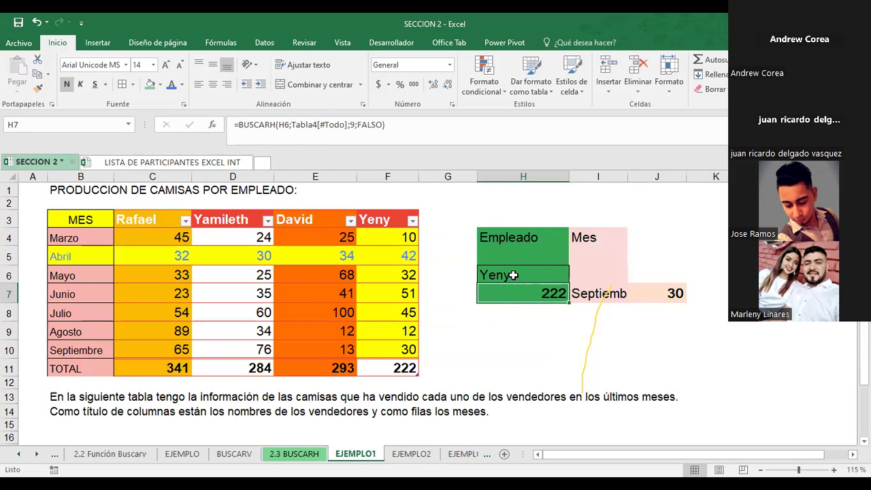
{"action": "left_click", "coordinate": [513, 274]}
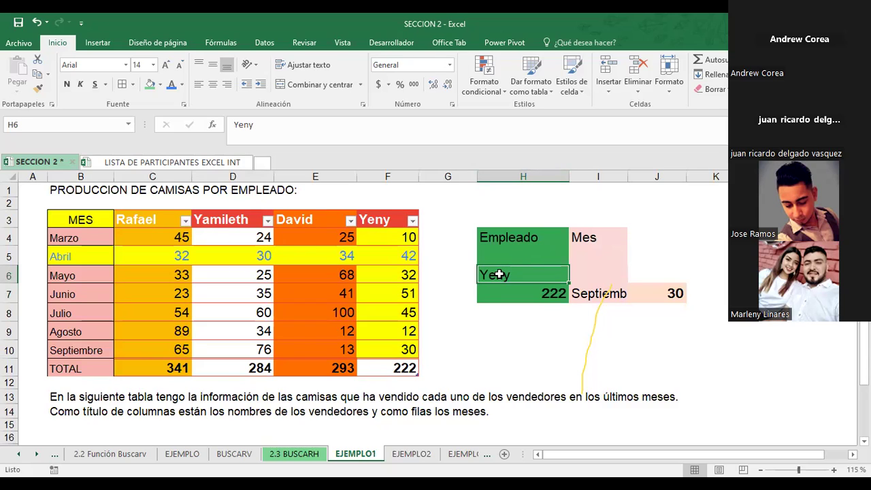
{"action": "type", "text": "dAVID"}
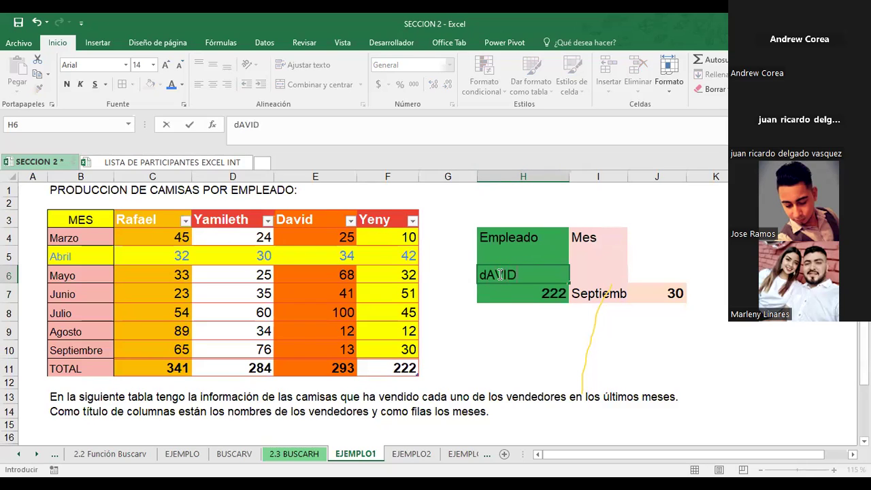
{"action": "key", "text": "Return"}
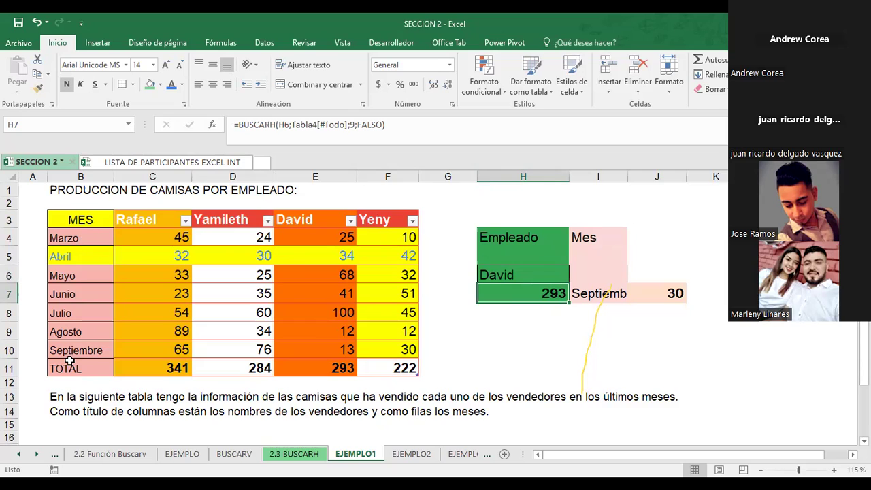
{"action": "key", "text": "F2"}
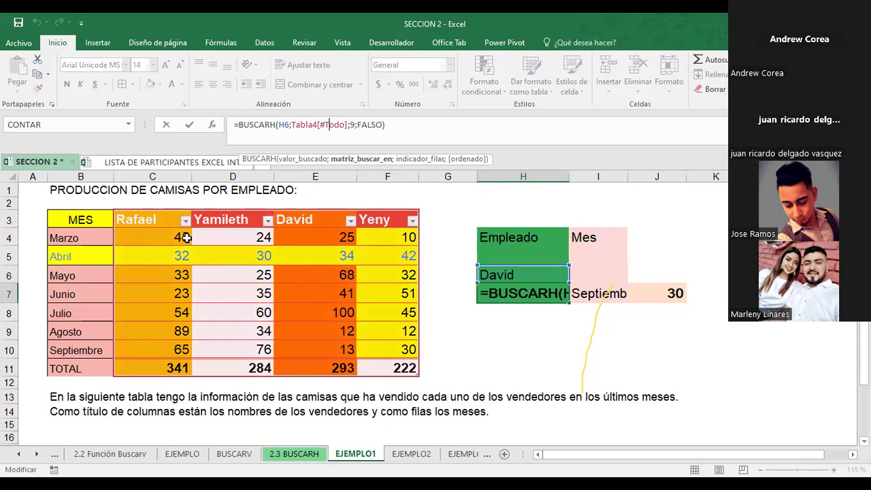
- Back on EJEMPLO2, start deleting the B4:F12 range from C16's BUSCARH formula
{"action": "left_click", "coordinate": [415, 455]}
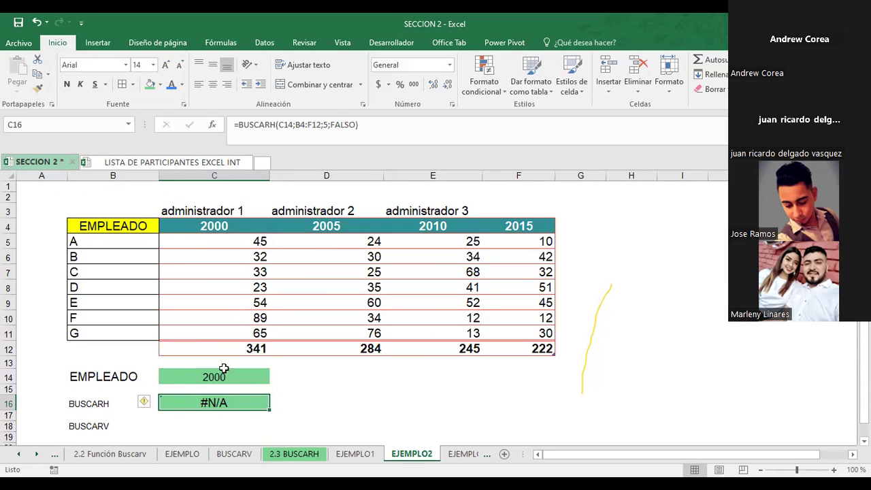
{"action": "key", "text": "F2"}
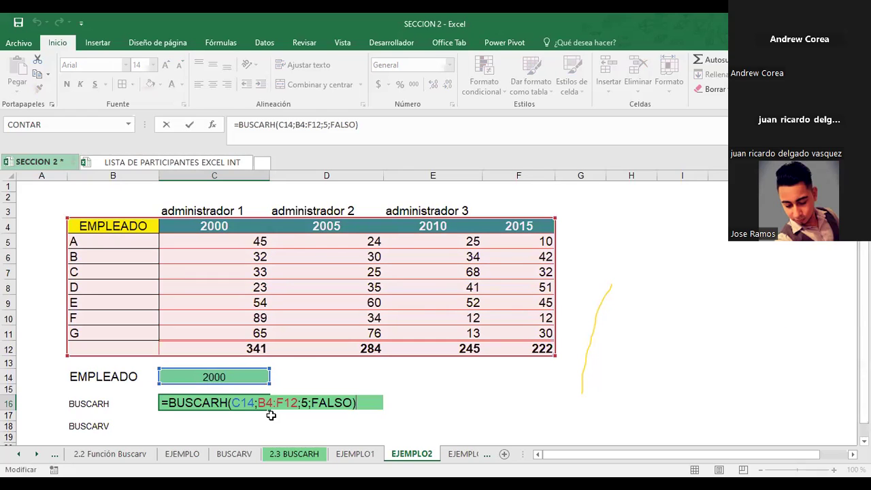
{"action": "left_click", "coordinate": [298, 404]}
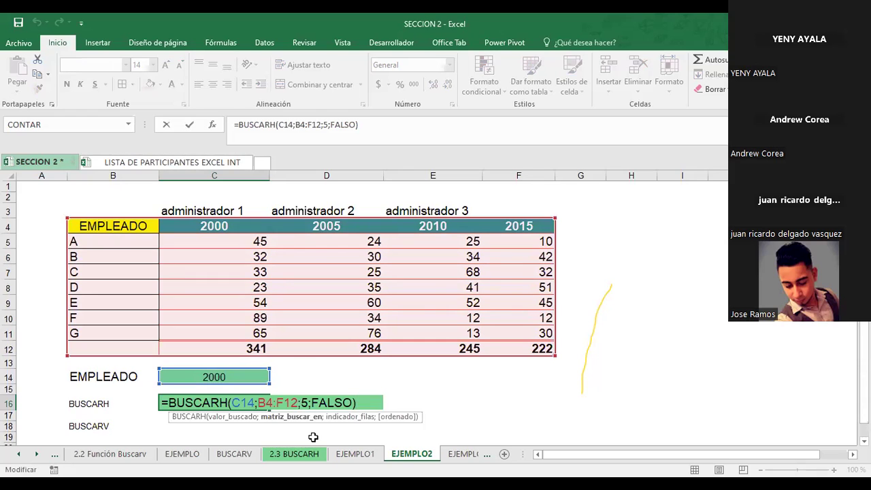
{"action": "key", "text": "BackSpace"}
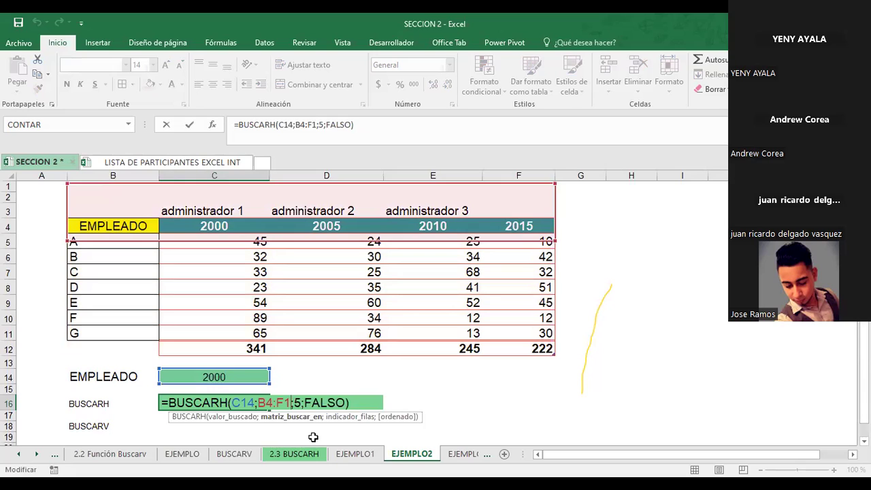
{"action": "key", "text": "BackSpace"}
{"action": "key", "text": "BackSpace"}
{"action": "key", "text": "BackSpace"}
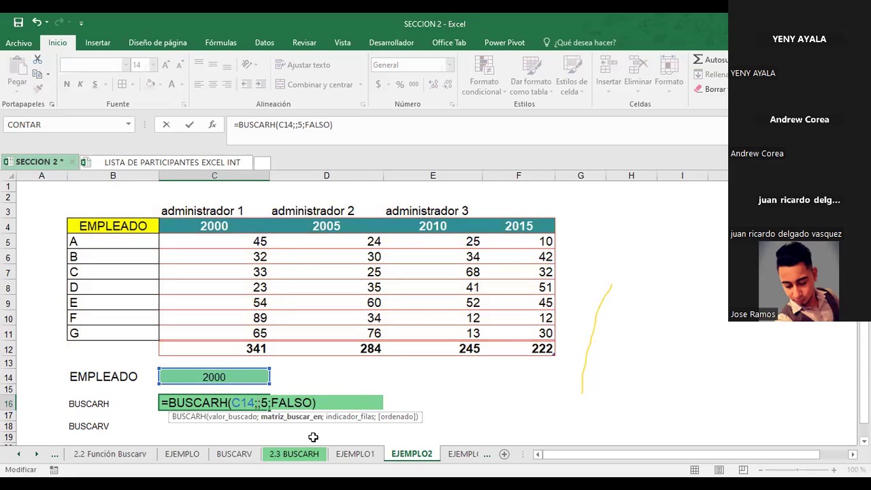
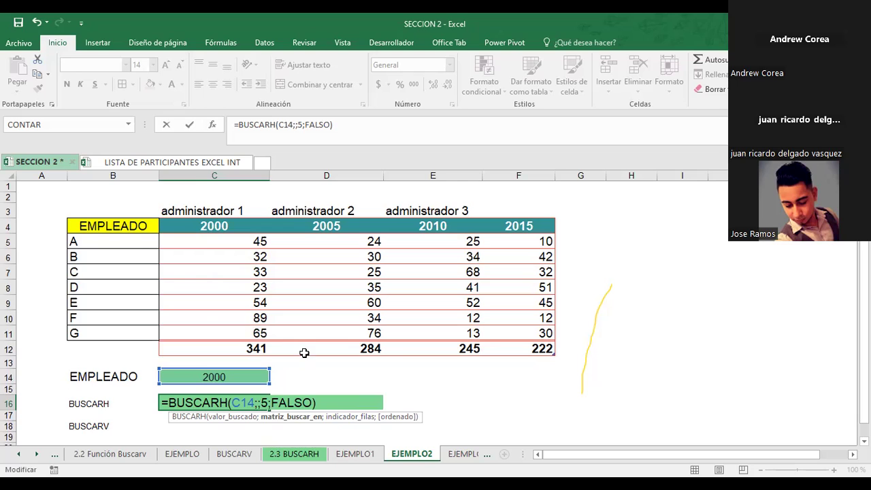
- Point the C16 BUSCARH lookup range at the Tabla46 header row (Tabla46[#Encabezados]) and commit it
{"action": "left_click", "coordinate": [181, 229]}
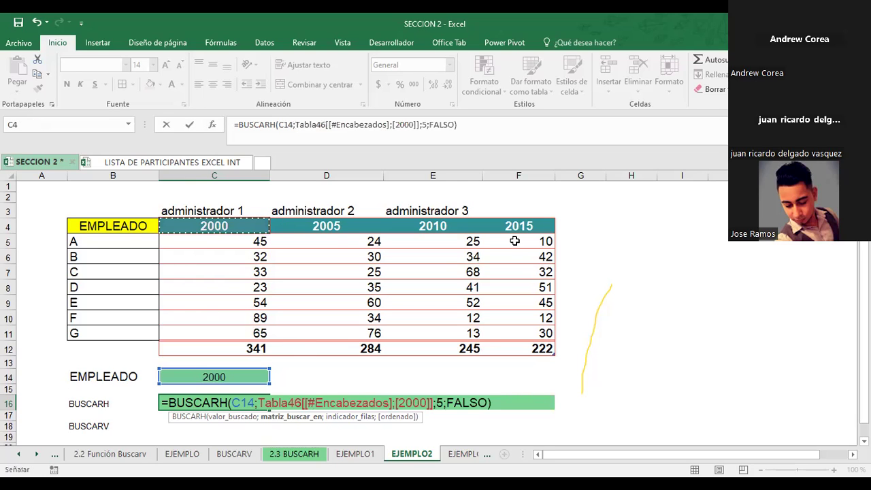
{"action": "left_click_drag", "start_coordinate": [181, 229], "coordinate": [515, 241]}
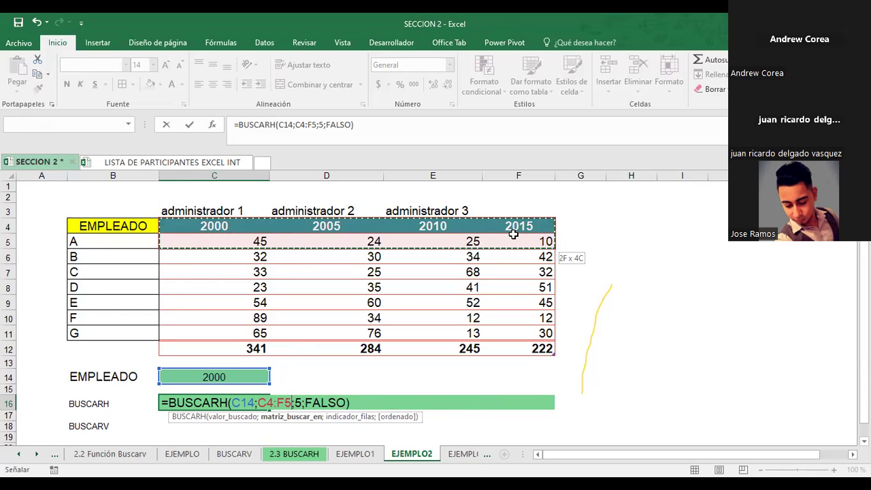
{"action": "left_click", "coordinate": [500, 347], "text": "shift"}
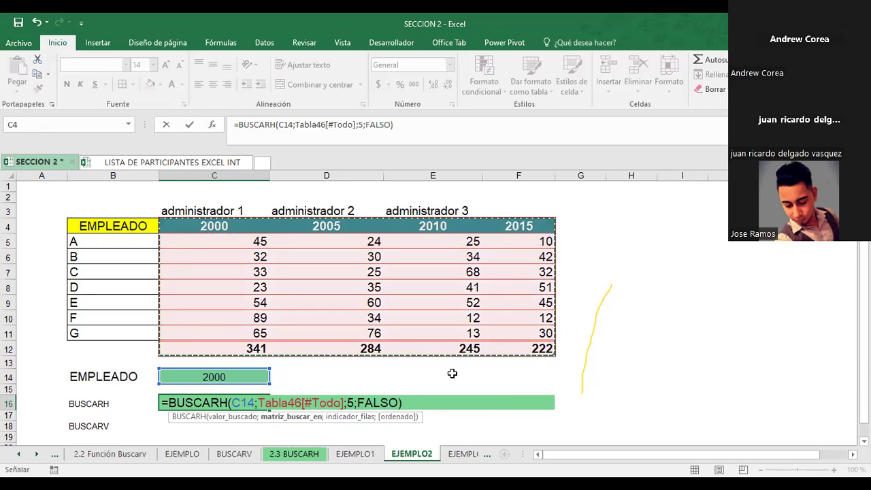
{"action": "key", "text": "ctrl+shift+Up"}
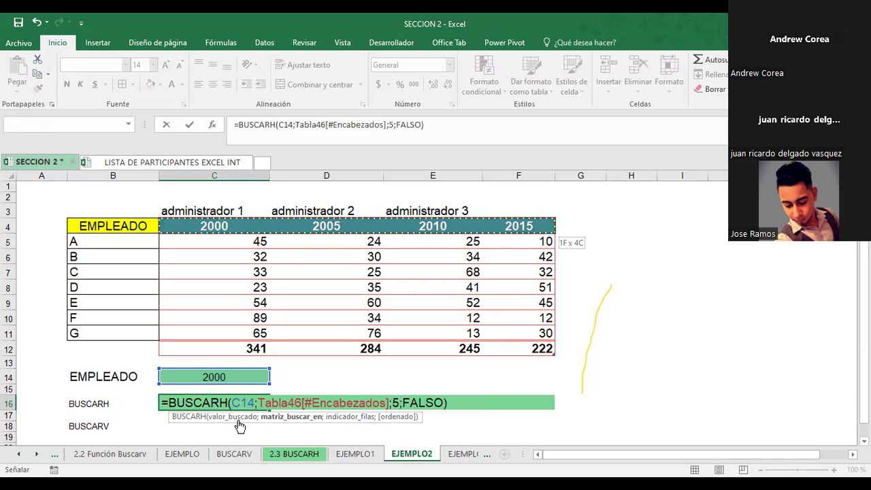
{"action": "left_click", "coordinate": [275, 417]}
{"action": "key", "text": "Right"}
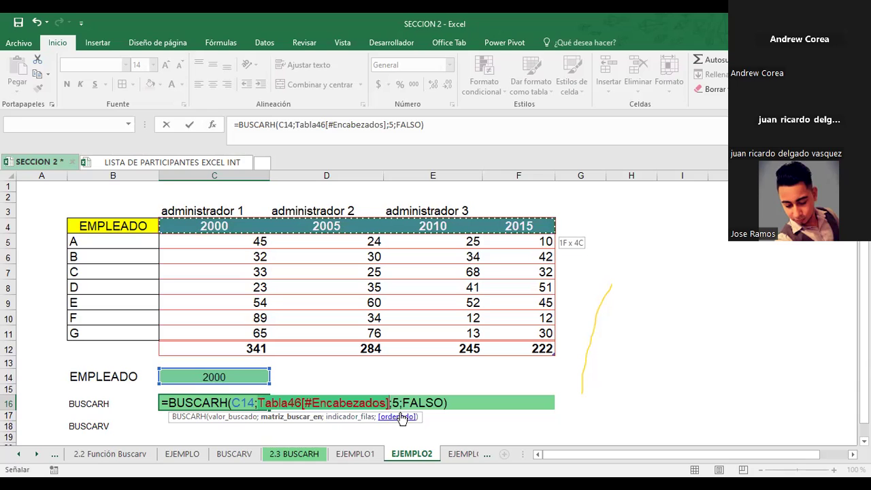
{"action": "key", "text": "Return"}
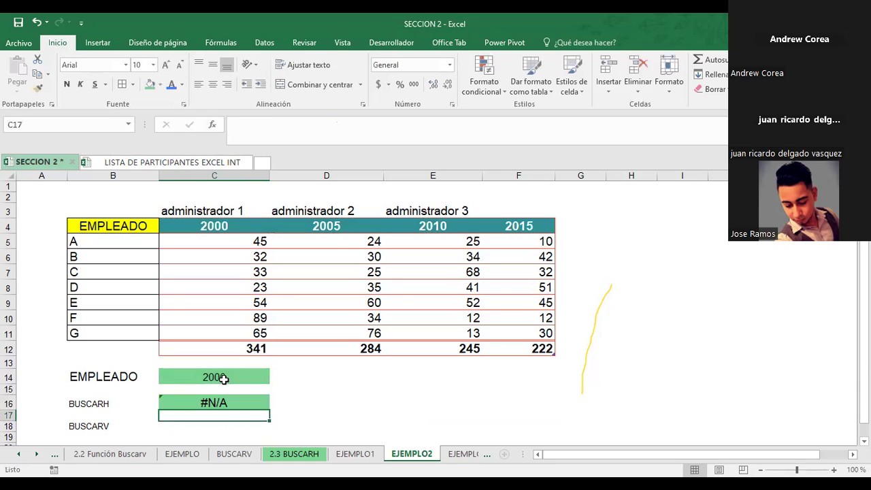
- Enter a year in the EMPLEADO input cell C14
{"action": "left_click", "coordinate": [223, 379]}
{"action": "type", "text": "200"}
{"action": "key", "text": "Return"}
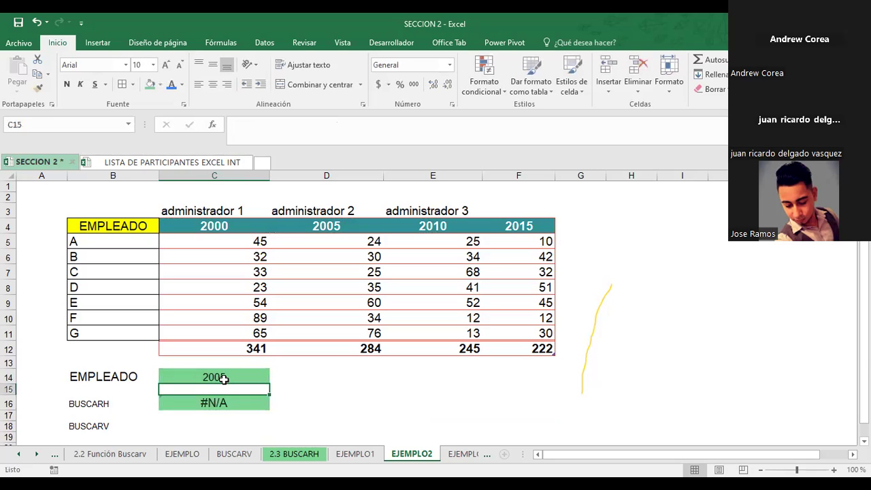
{"action": "left_click", "coordinate": [224, 379]}
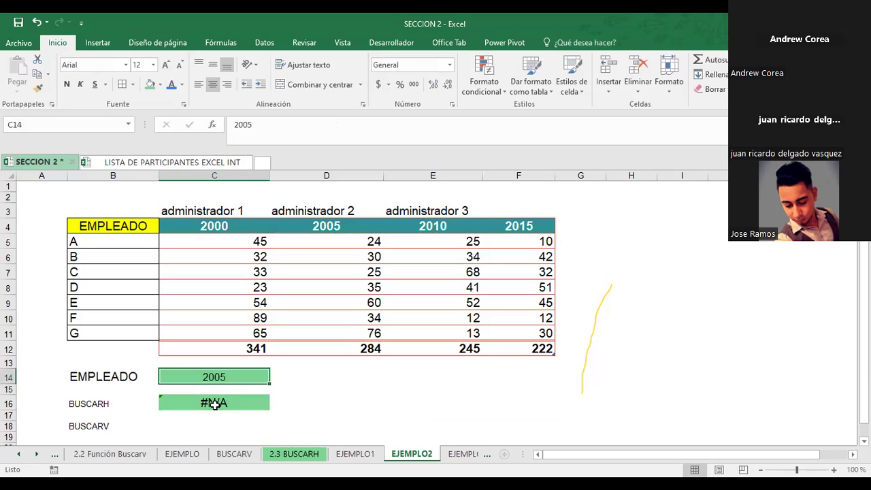
- Edit C16's BUSCARH formula, deleting its lookup range argument
{"action": "left_click", "coordinate": [214, 404]}
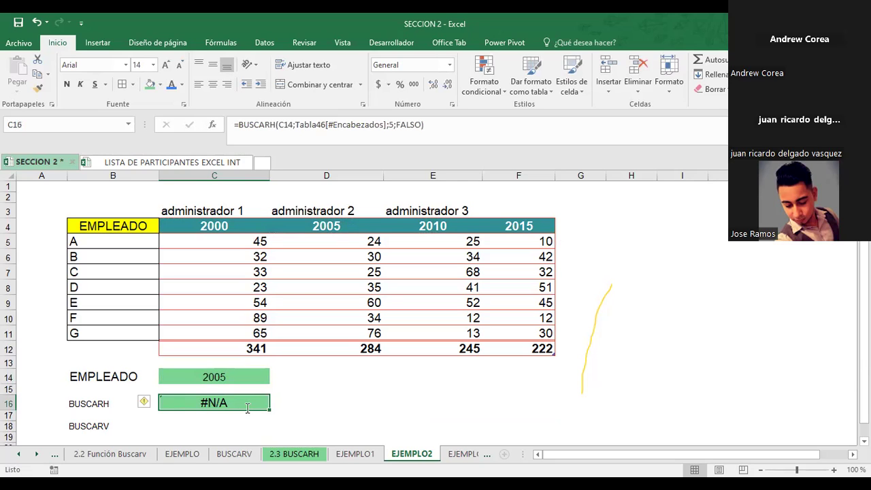
{"action": "double_click", "coordinate": [248, 408]}
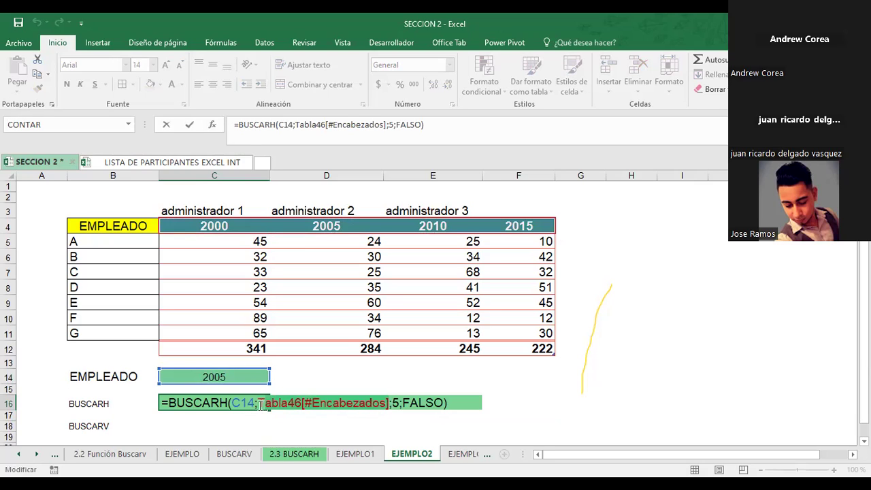
{"action": "left_click", "coordinate": [278, 459]}
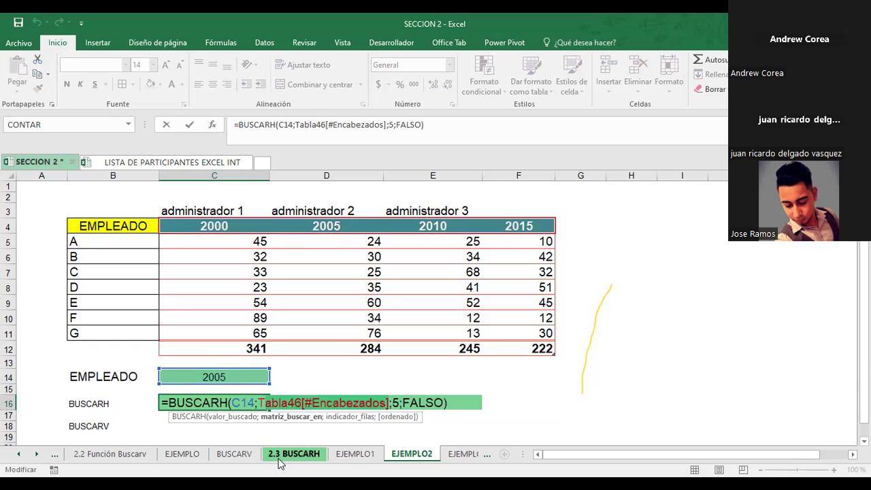
{"action": "type", "text": "T"}
{"action": "key", "text": "BackSpace"}
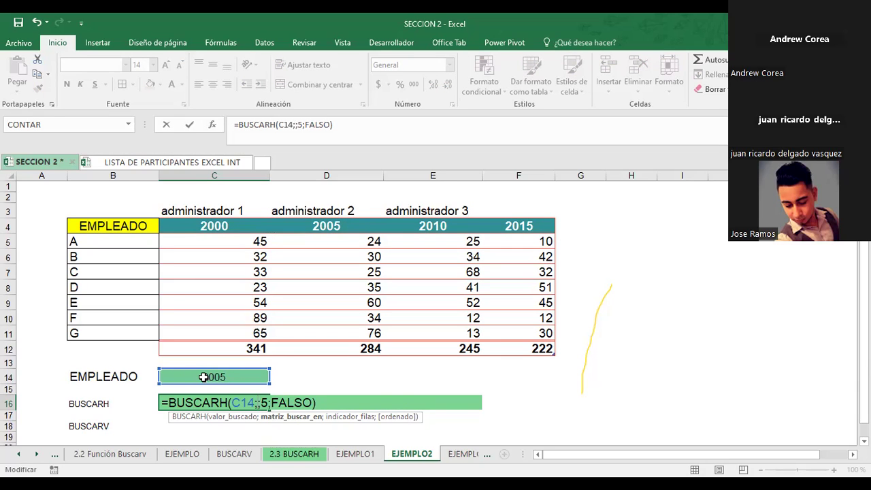
{"action": "key", "text": "Return"}
- Clear the year from C14
{"action": "left_click", "coordinate": [228, 381]}
{"action": "key", "text": "Delete"}
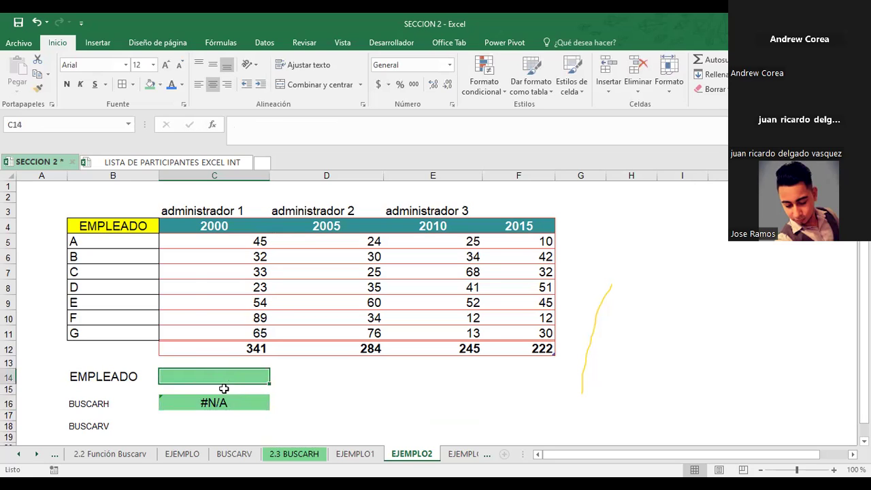
{"action": "key", "text": "Return"}
- Change the C16 BUSCARH lookup value from C14 to C15
{"action": "left_click", "coordinate": [223, 403]}
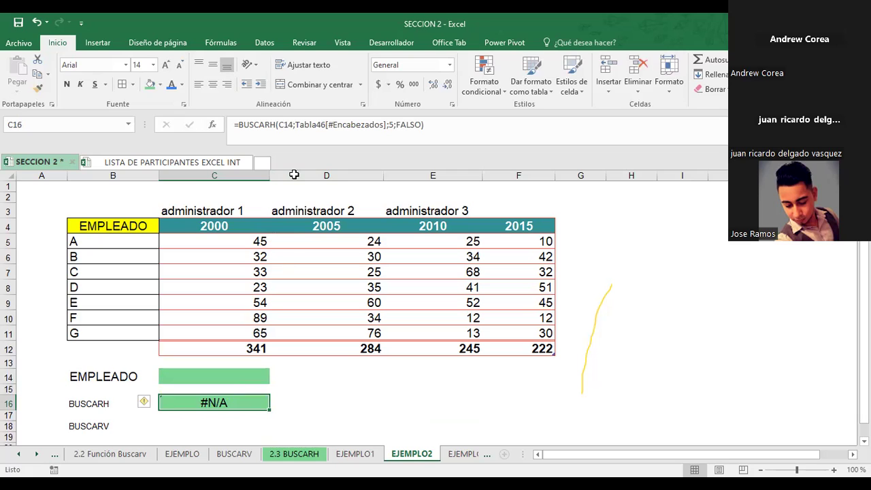
{"action": "left_click", "coordinate": [291, 125]}
{"action": "key", "text": "BackSpace"}
{"action": "type", "text": "5"}
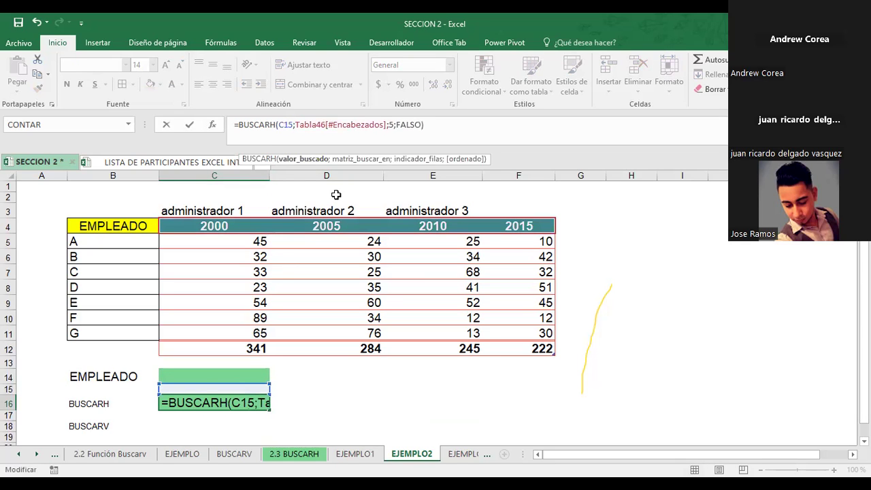
{"action": "key", "text": "Return"}
- Enter 2010 as the lookup year in C15
{"action": "left_click", "coordinate": [227, 392]}
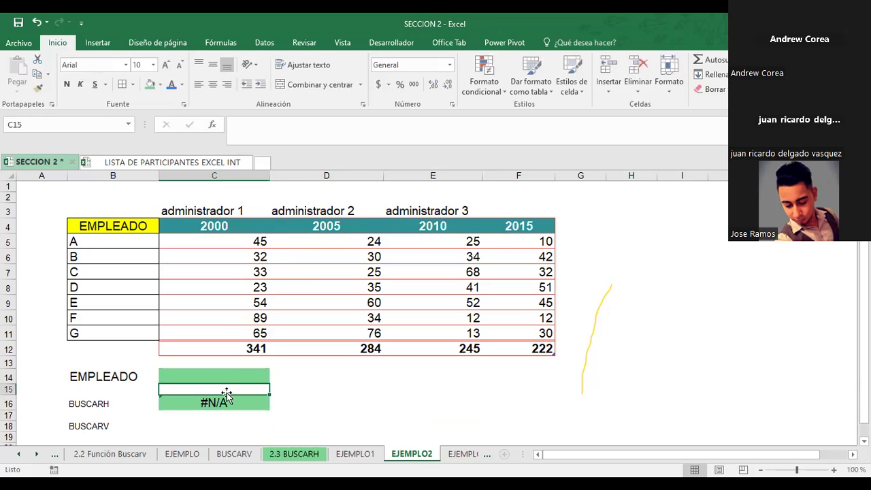
{"action": "type", "text": "2010"}
{"action": "key", "text": "Return"}
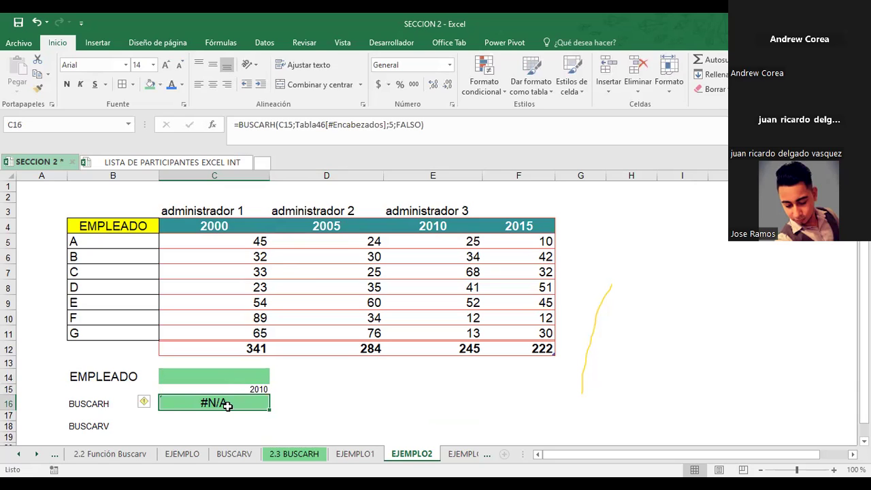
- Reopen the C16 formula to list available tables, then cancel the edit
{"action": "double_click", "coordinate": [227, 404]}
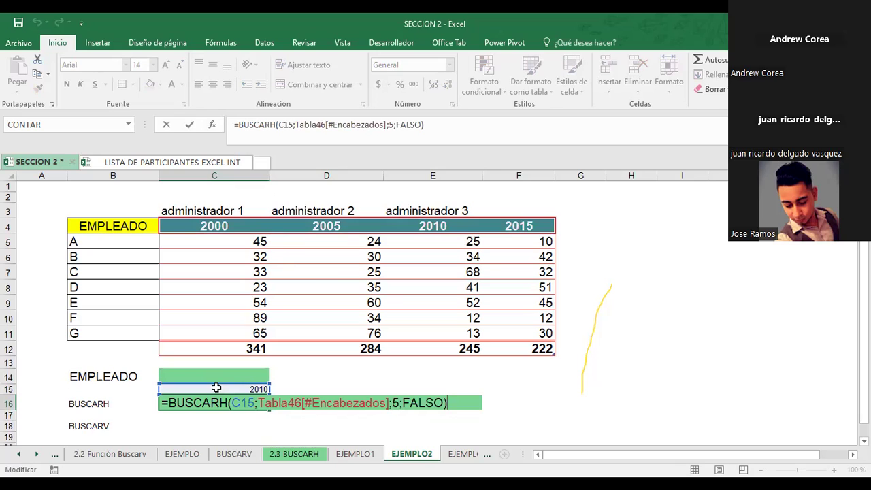
{"action": "left_click", "coordinate": [301, 406]}
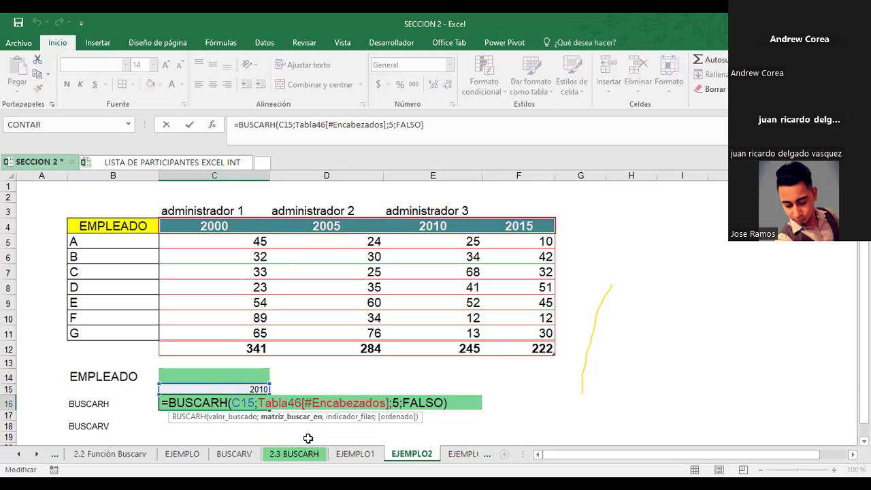
{"action": "key", "text": "BackSpace"}
{"action": "key", "text": "BackSpace"}
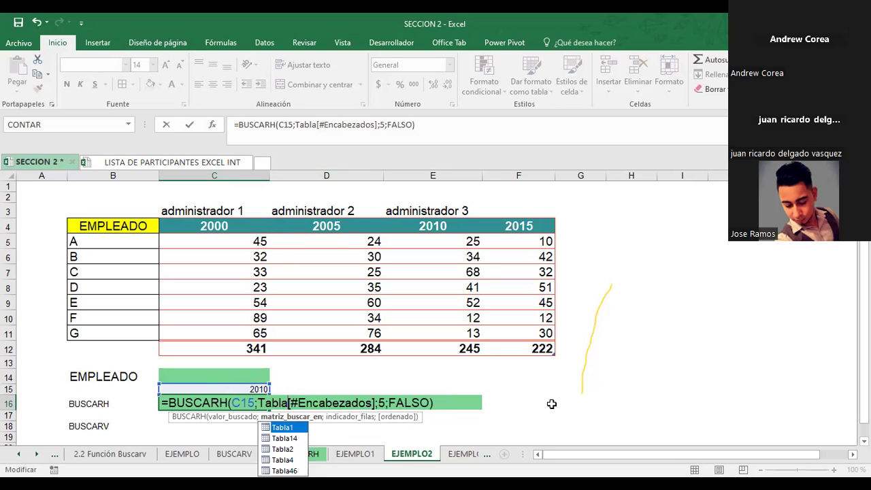
{"action": "key", "text": "Escape"}
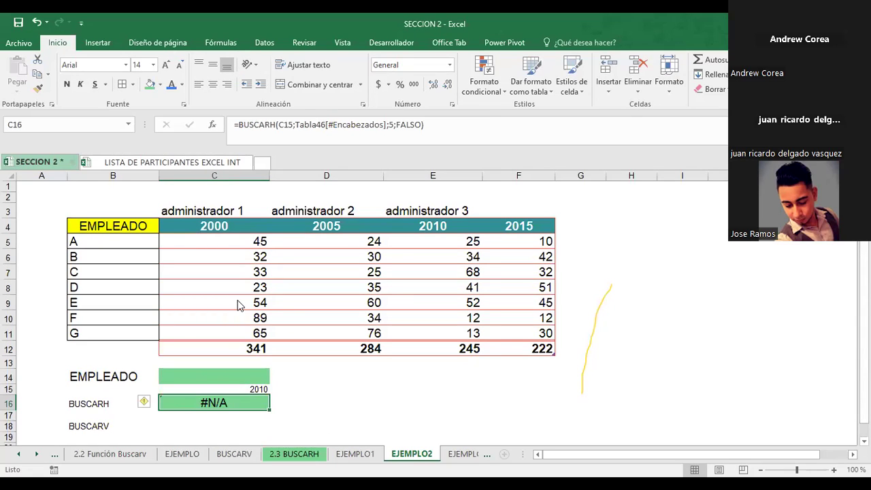
- From the Fórmulas tab, delete the Área_de_impresión name in the Name Manager
{"action": "left_click", "coordinate": [264, 43]}
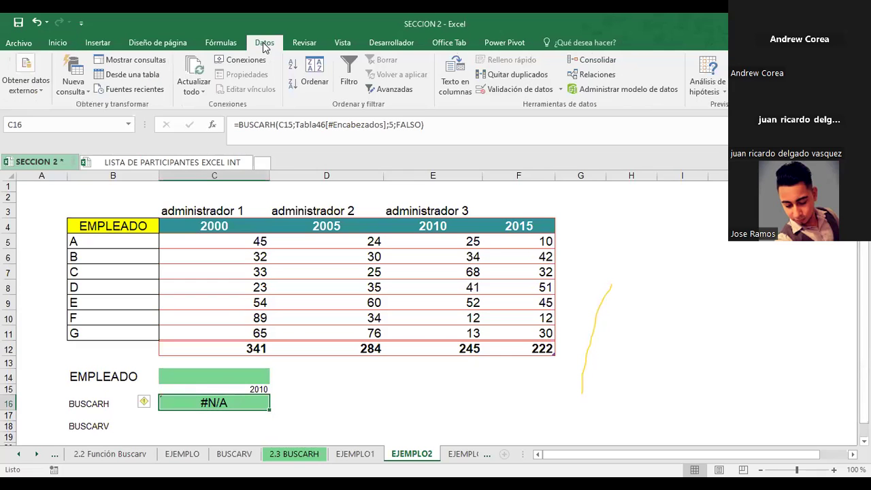
{"action": "left_click", "coordinate": [316, 45]}
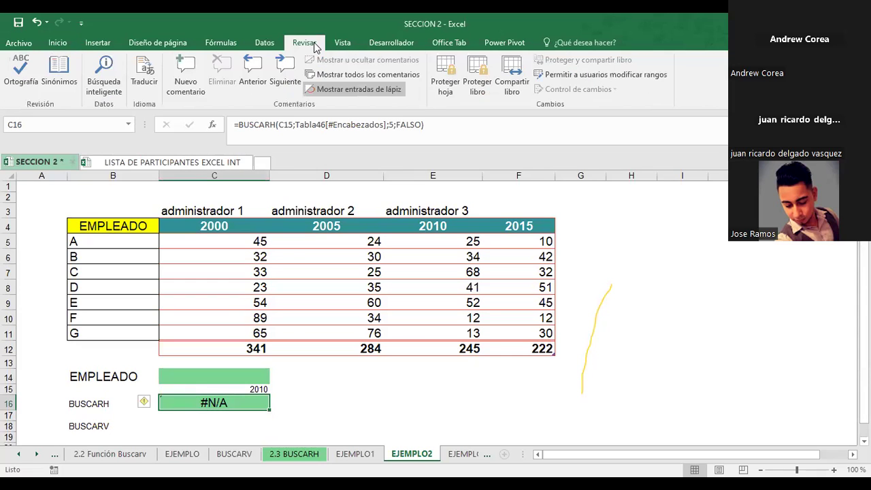
{"action": "left_click", "coordinate": [342, 43]}
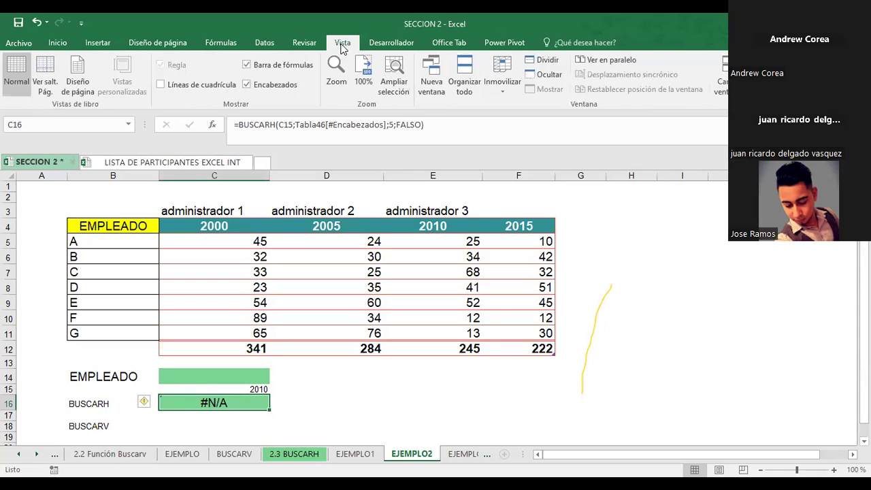
{"action": "left_click", "coordinate": [221, 41]}
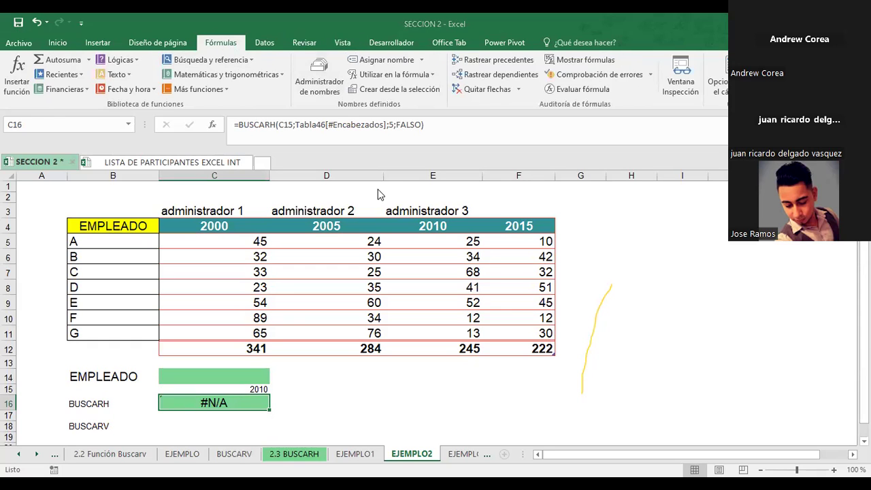
{"action": "key", "text": "ctrl+F3"}
{"action": "left_click", "coordinate": [554, 228]}
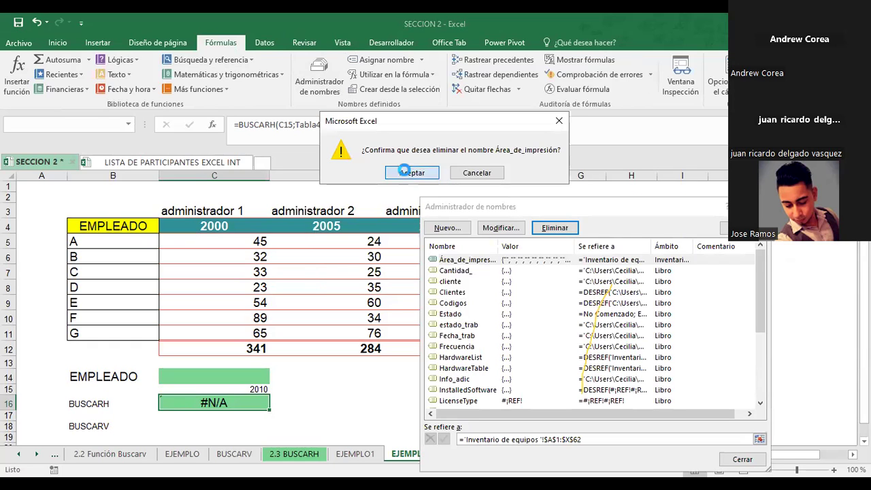
{"action": "left_click", "coordinate": [406, 174]}
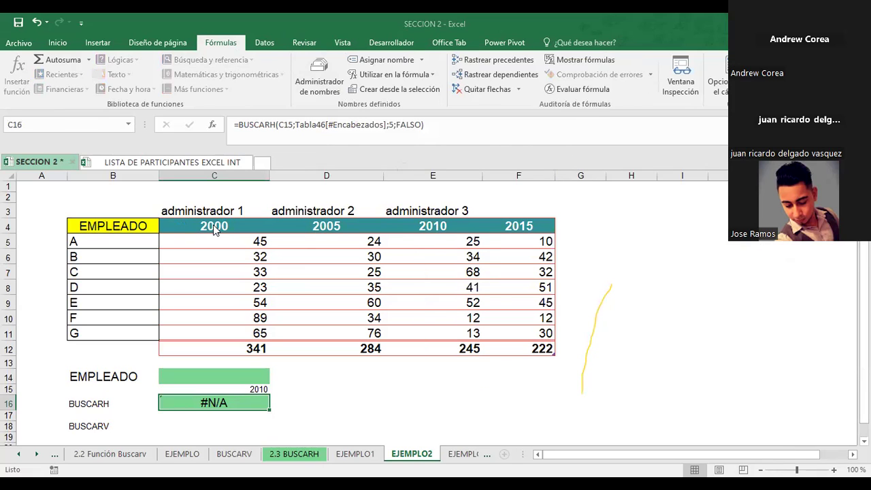
{"action": "left_click", "coordinate": [89, 229]}
{"action": "left_click_drag", "start_coordinate": [554, 292], "coordinate": [552, 333]}
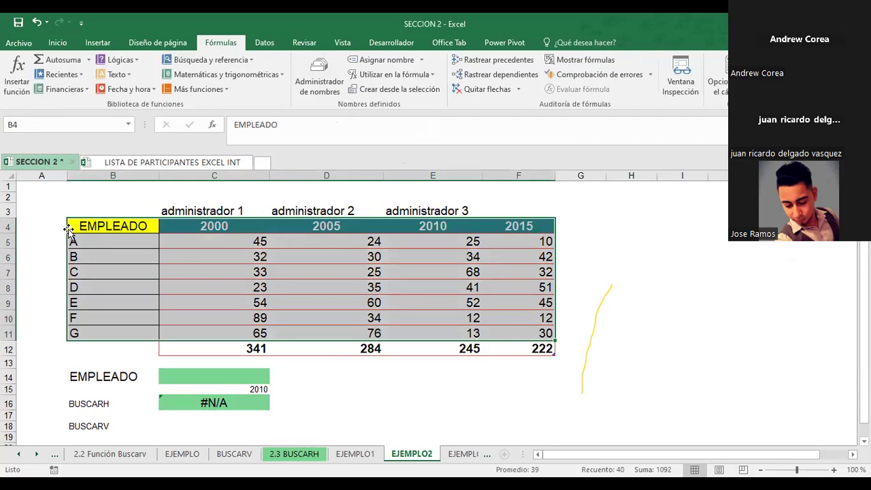
{"action": "left_click", "coordinate": [117, 226]}
{"action": "left_click_drag", "start_coordinate": [179, 225], "coordinate": [274, 233]}
{"action": "key", "text": "ctrl+shift+Down"}
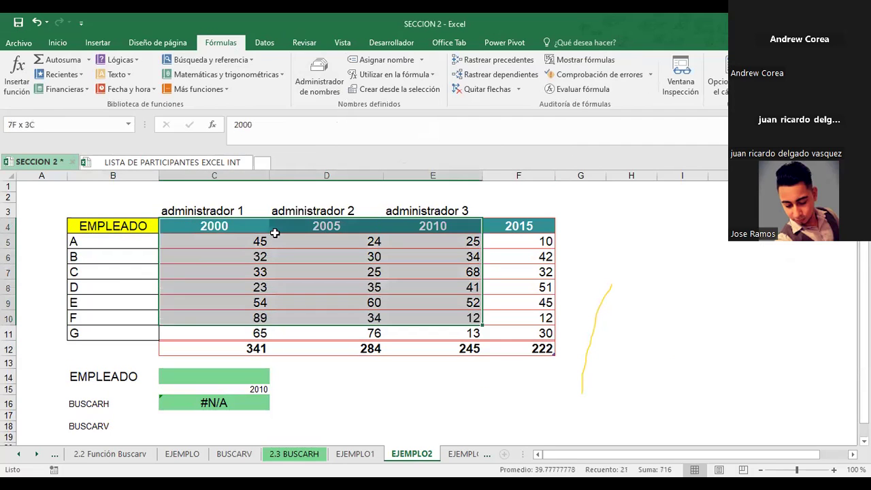
{"action": "key", "text": "ctrl+shift+Right"}
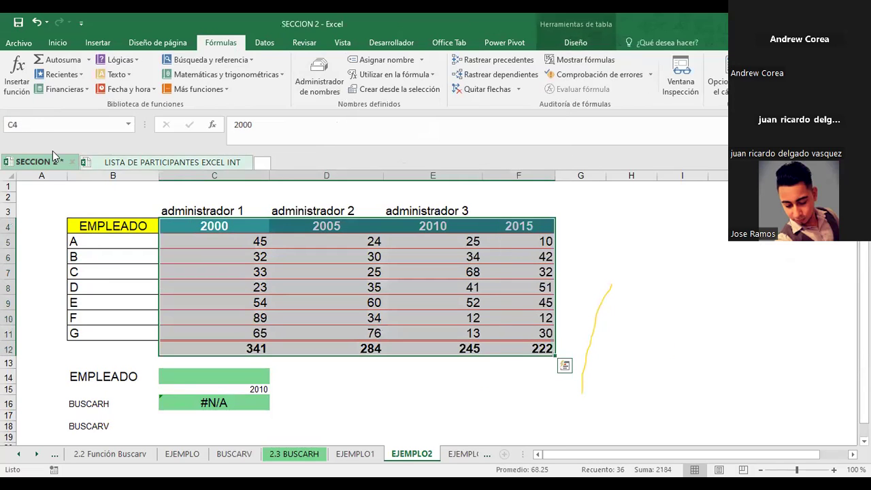
{"action": "left_click", "coordinate": [125, 248]}
{"action": "left_click_drag", "start_coordinate": [95, 225], "coordinate": [513, 301]}
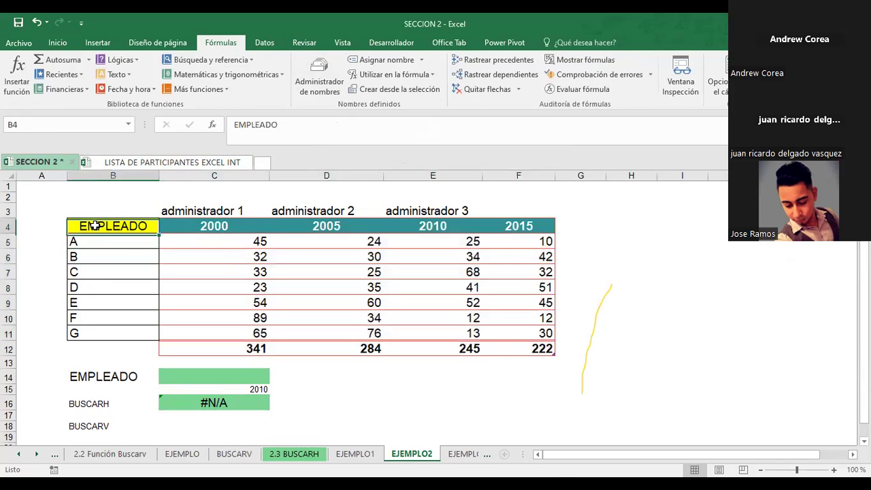
{"action": "key", "text": "shift+Down"}
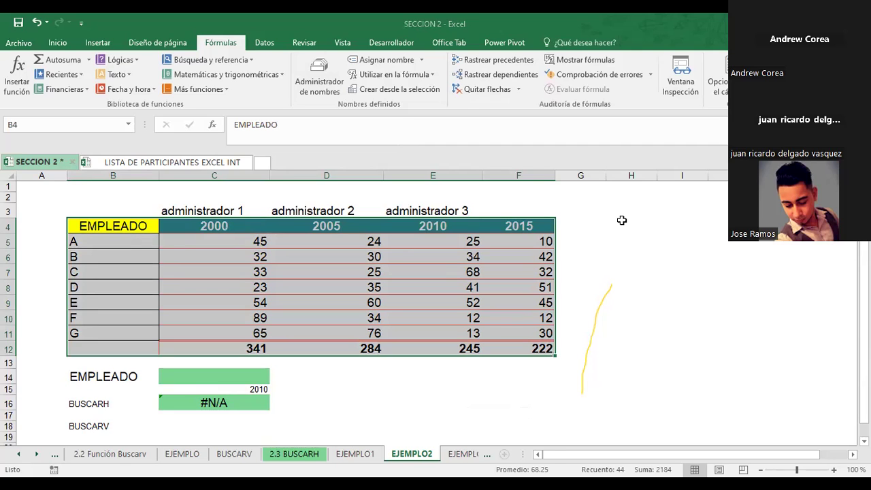
{"action": "left_click", "coordinate": [113, 227]}
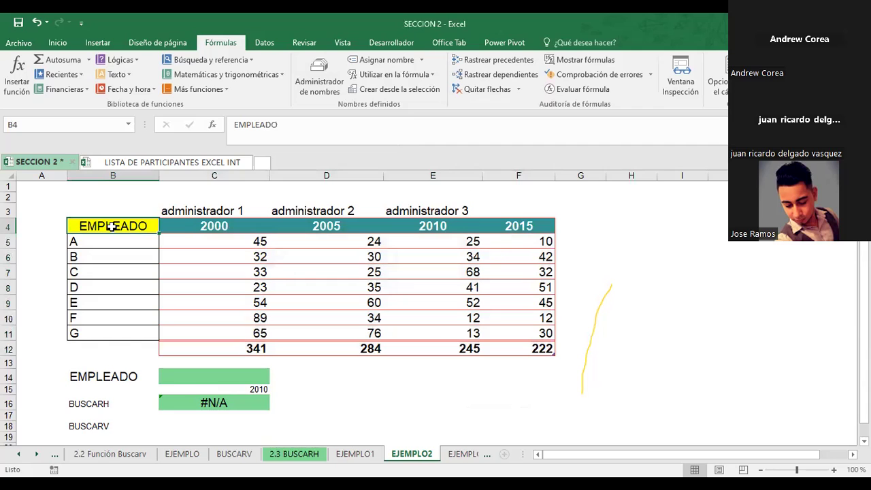
{"action": "left_click", "coordinate": [185, 229]}
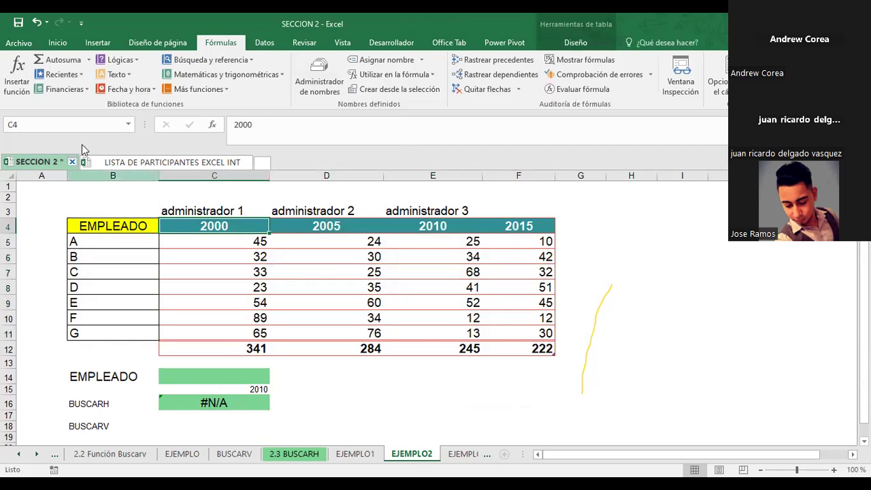
- Use the Name Box to jump to Tabla1, Tabla4 and then Tabla46
{"action": "left_click", "coordinate": [128, 126]}
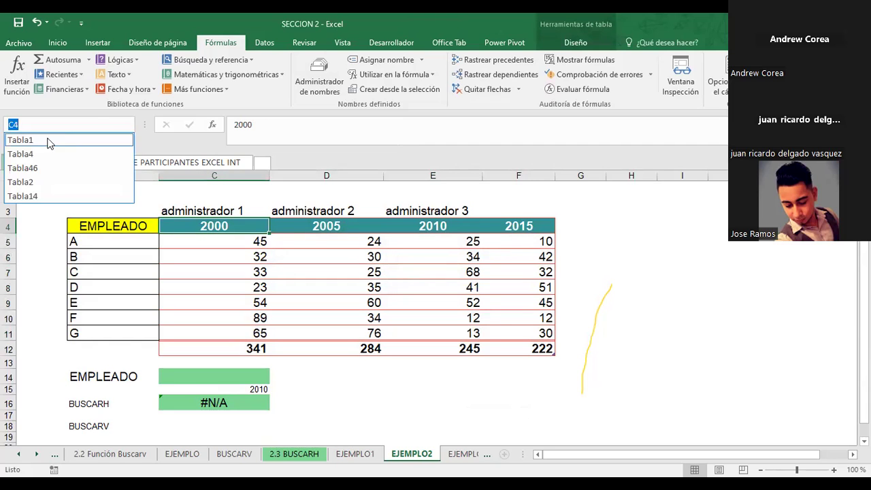
{"action": "left_click", "coordinate": [32, 142]}
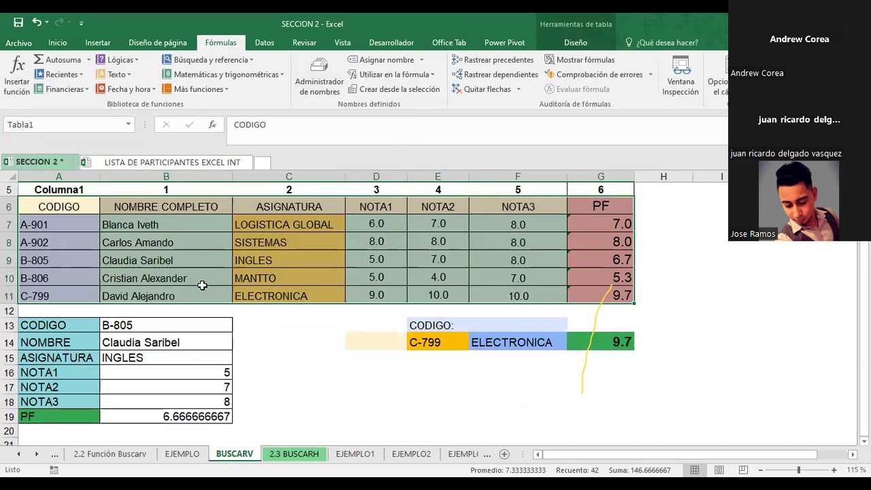
{"action": "left_click", "coordinate": [318, 456]}
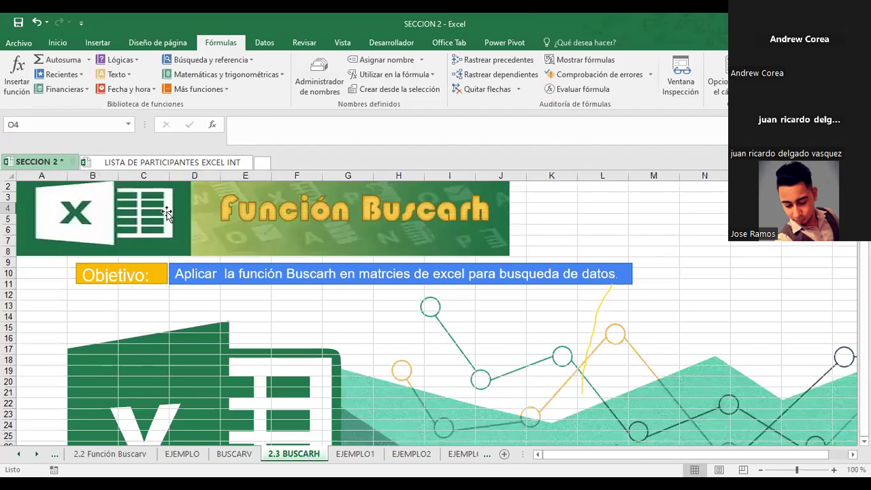
{"action": "left_click", "coordinate": [362, 459]}
{"action": "left_click", "coordinate": [412, 454]}
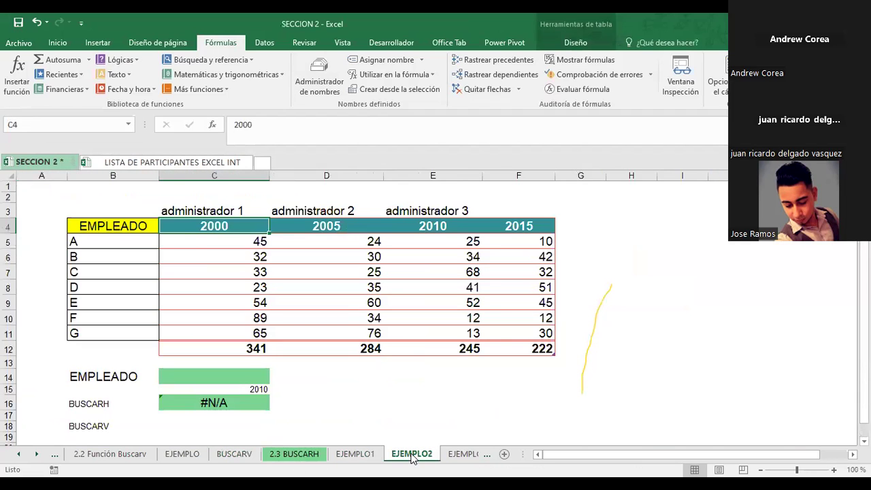
{"action": "left_click", "coordinate": [128, 125]}
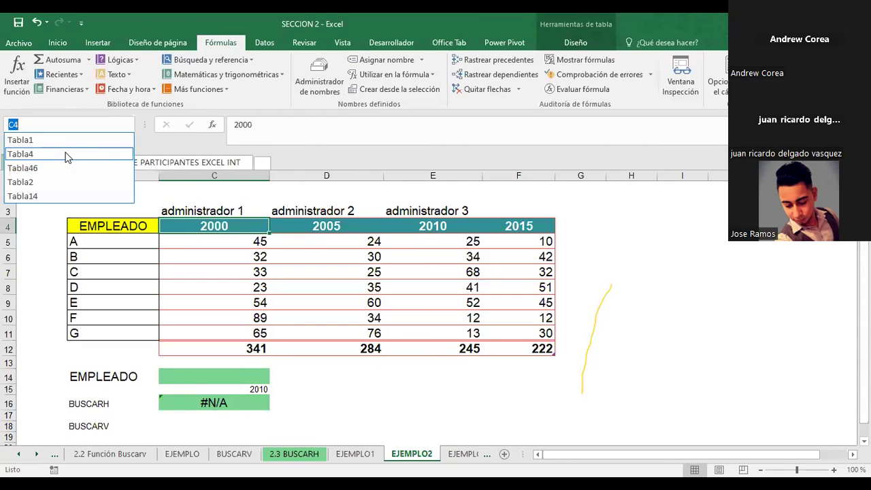
{"action": "left_click", "coordinate": [66, 155]}
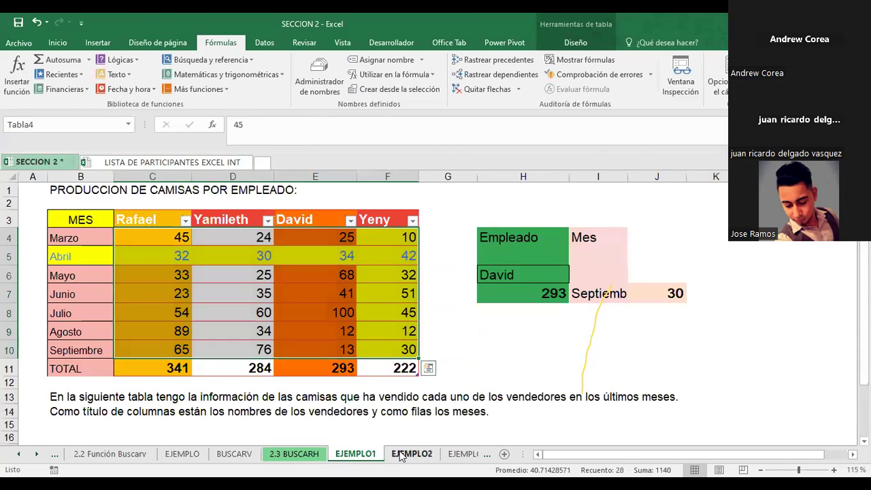
{"action": "left_click", "coordinate": [401, 454]}
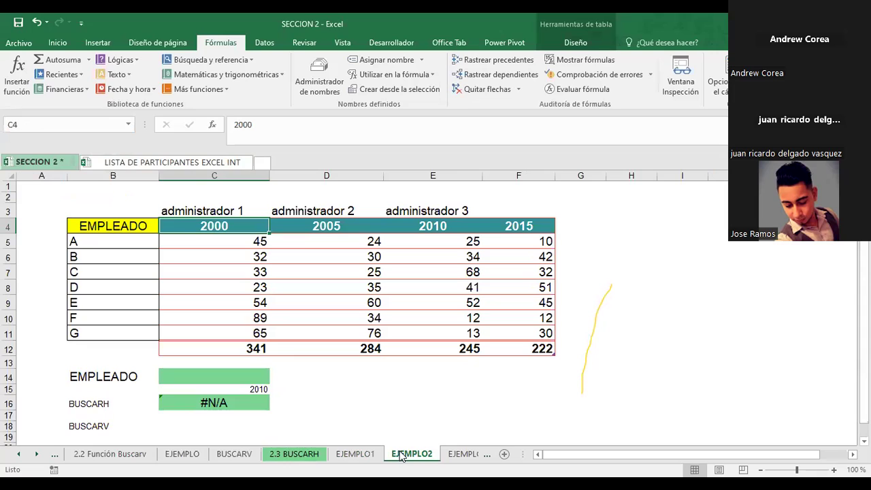
{"action": "left_click", "coordinate": [128, 126]}
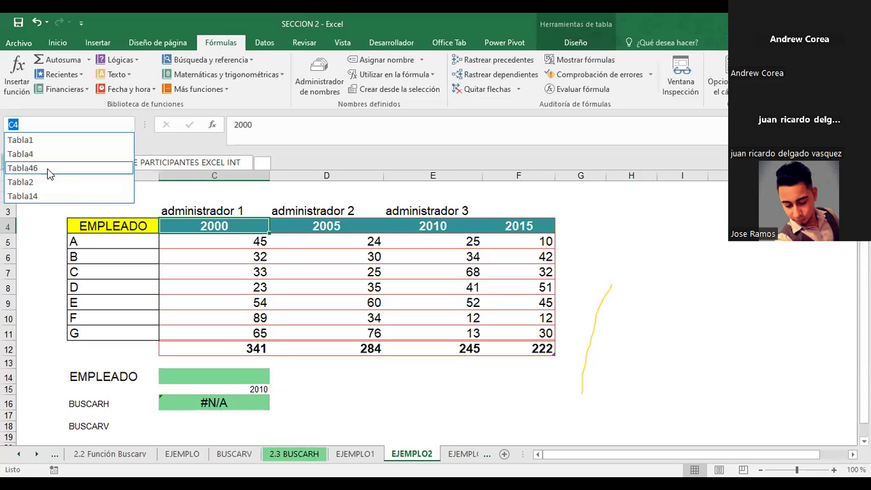
{"action": "left_click", "coordinate": [49, 174]}
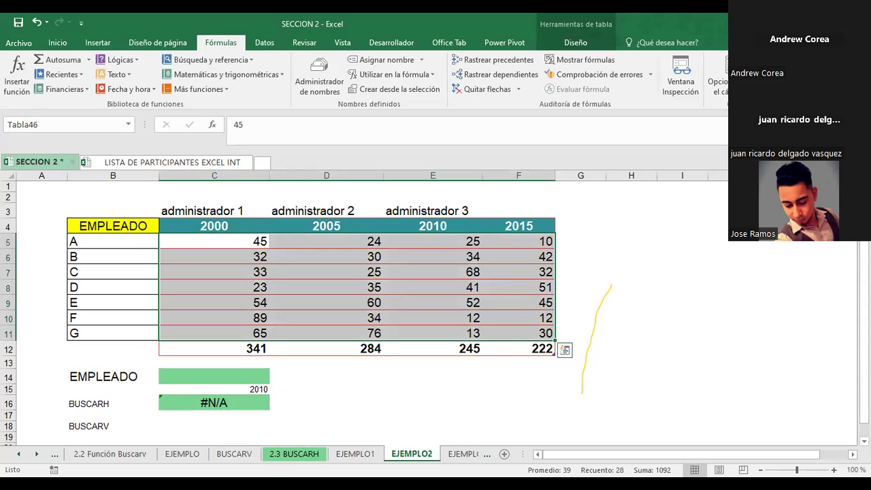
- Check the employee table range with its totals row, then edit C16's BUSCARH formula
{"action": "left_click", "coordinate": [322, 86]}
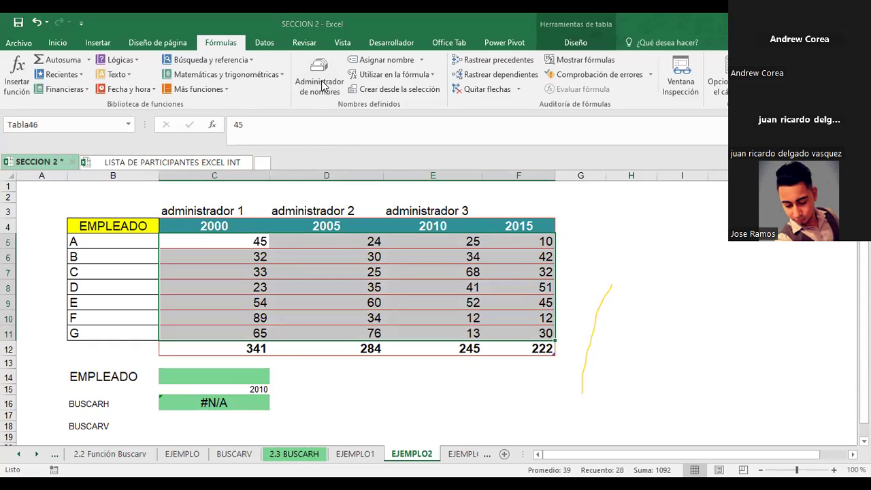
{"action": "left_click", "coordinate": [327, 402]}
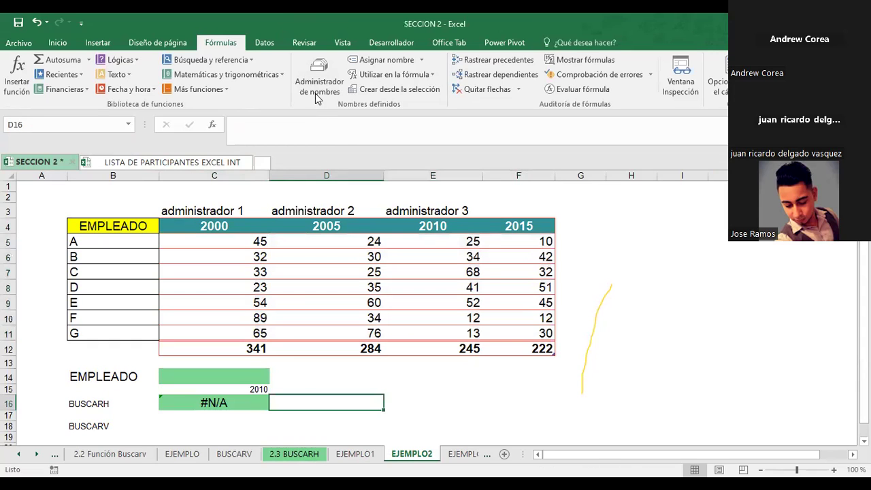
{"action": "left_click", "coordinate": [315, 85]}
{"action": "left_click", "coordinate": [93, 226]}
{"action": "left_click", "coordinate": [508, 228]}
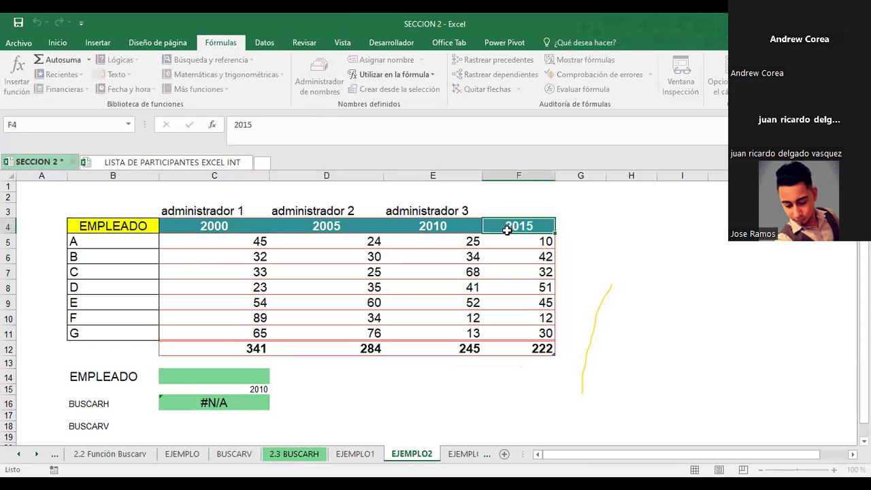
{"action": "left_click", "coordinate": [574, 224]}
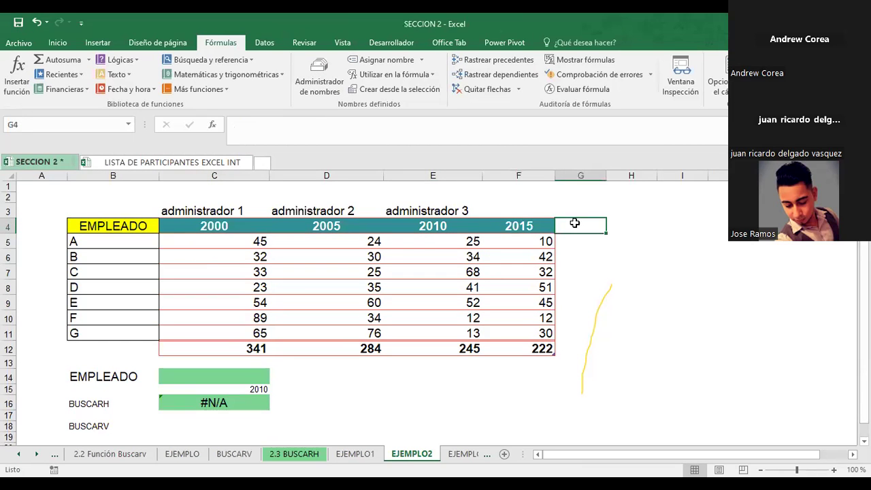
{"action": "left_click_drag", "start_coordinate": [120, 228], "coordinate": [495, 290]}
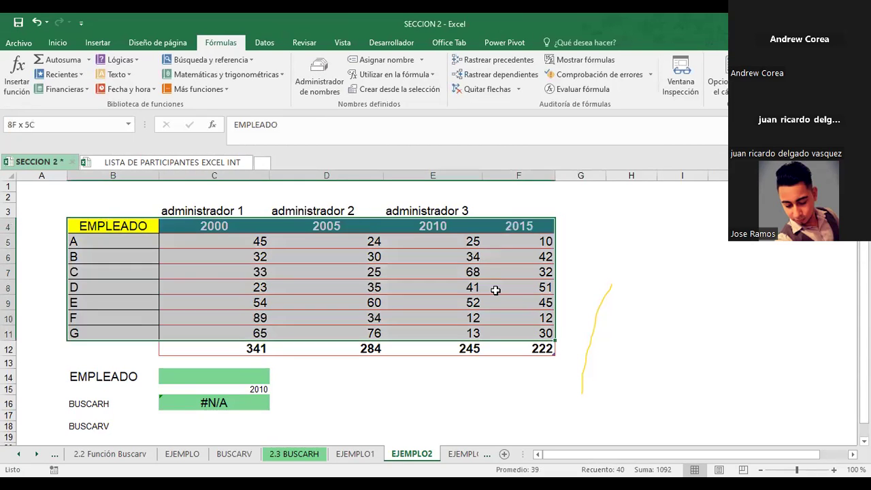
{"action": "key", "text": "shift+Down"}
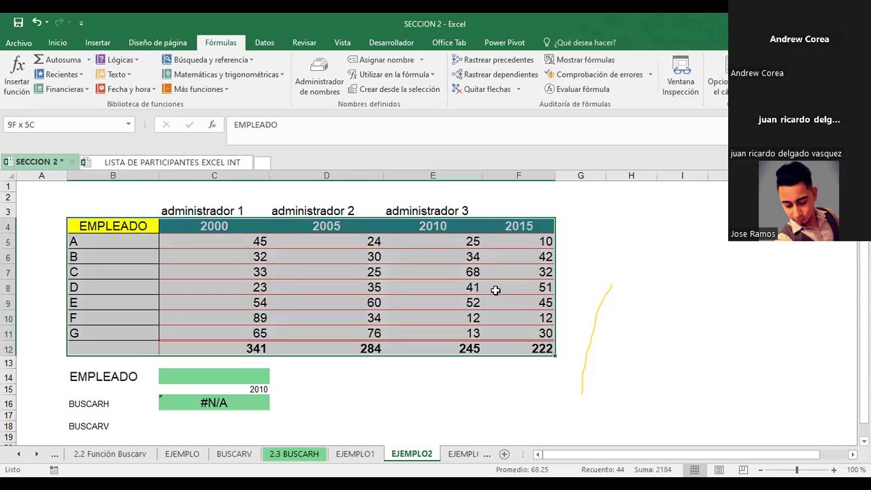
{"action": "left_click", "coordinate": [176, 227]}
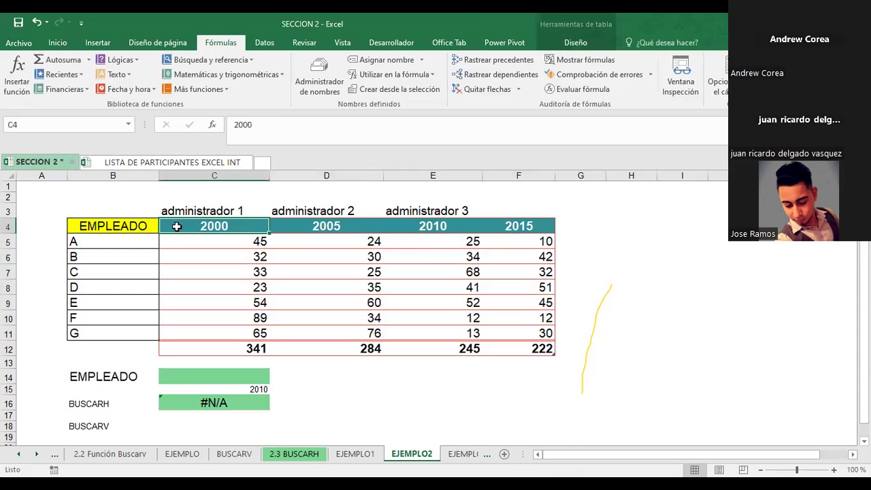
{"action": "left_click", "coordinate": [433, 197]}
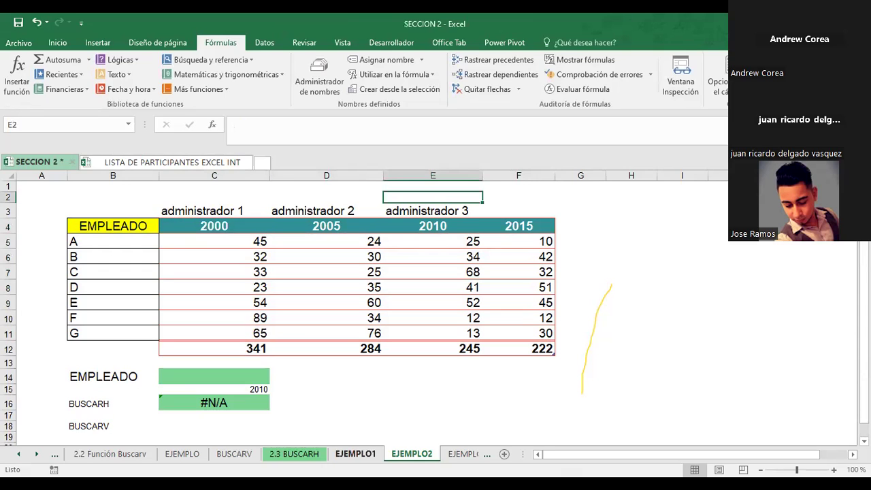
{"action": "left_click", "coordinate": [214, 403]}
{"action": "key", "text": "F2"}
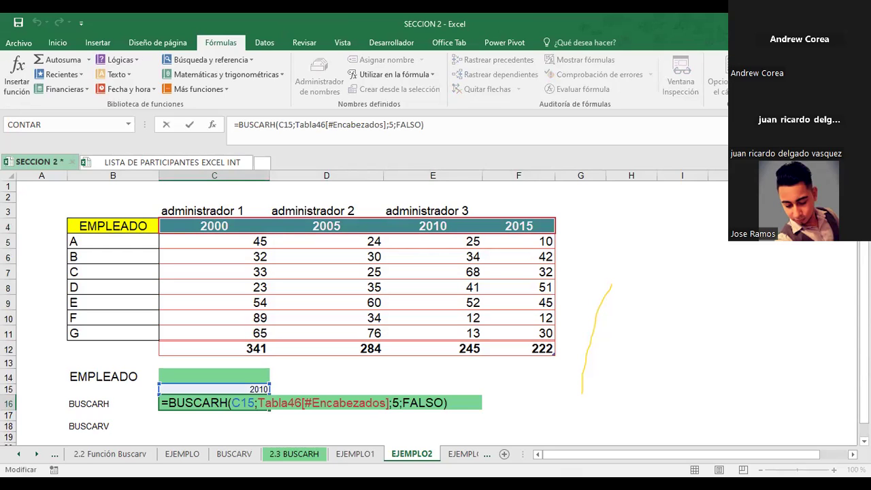
- Replace the Tabla46 headers reference in C16's BUSCARH with the range C4:F12
{"action": "left_click", "coordinate": [326, 403]}
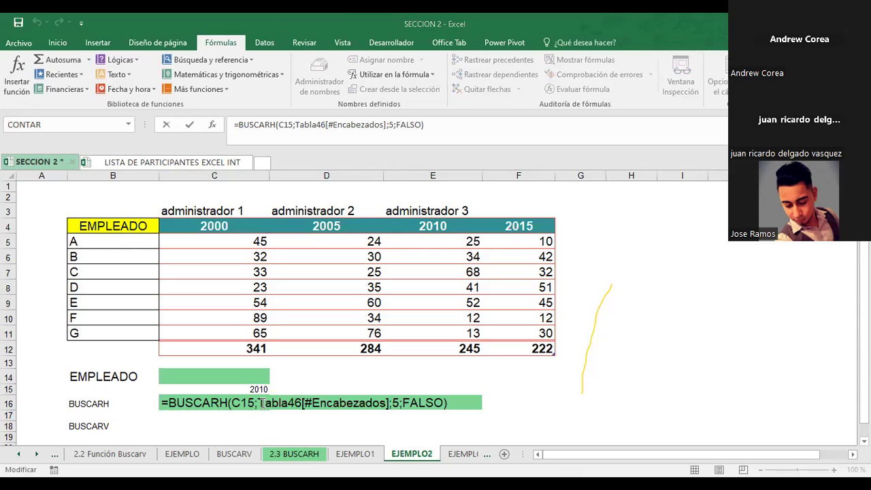
{"action": "left_click_drag", "start_coordinate": [259, 402], "coordinate": [388, 402]}
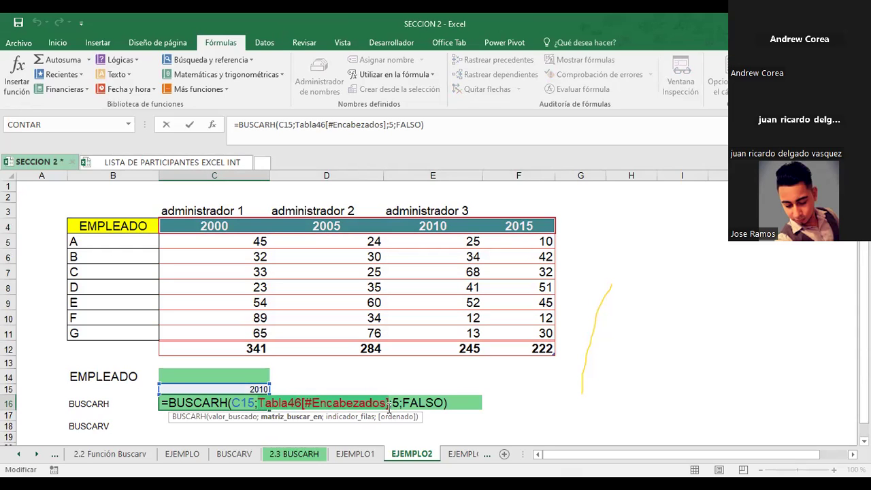
{"action": "key", "text": "Delete"}
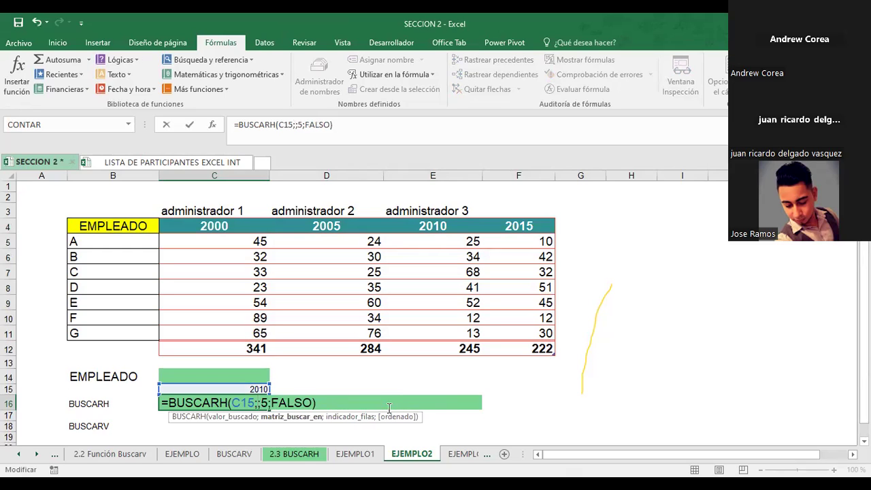
{"action": "type", "text": "c4"}
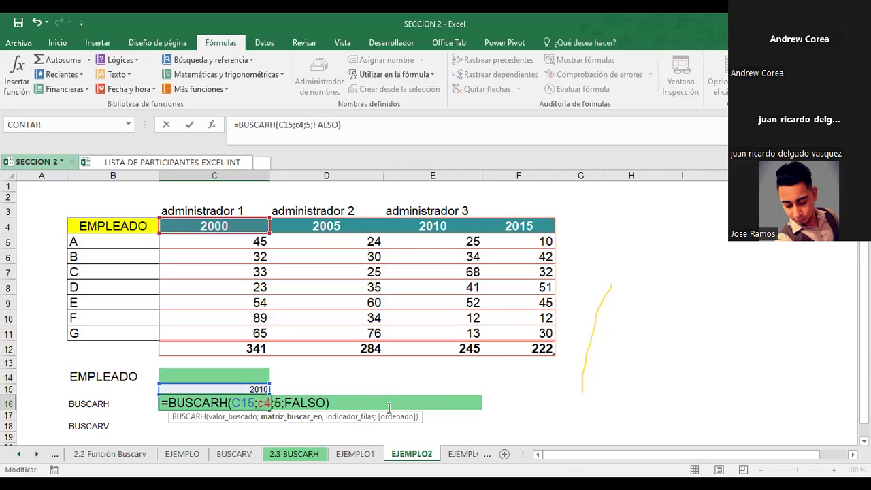
{"action": "type", "text": ":"}
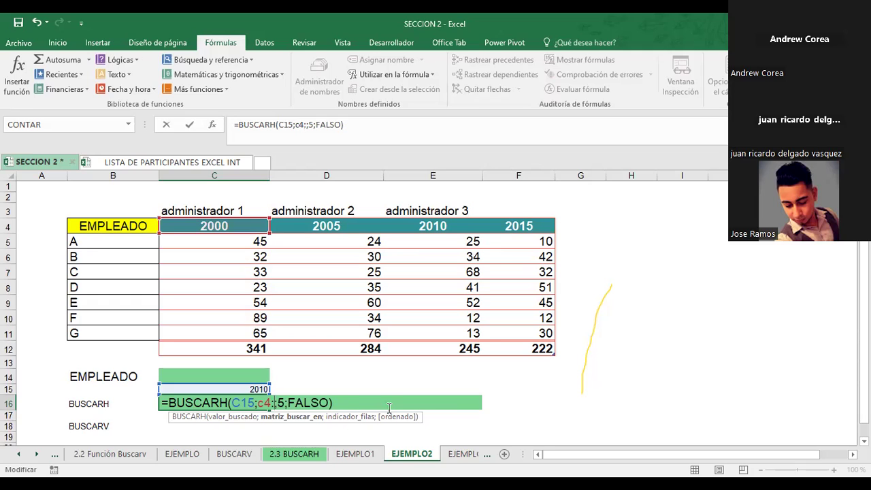
{"action": "type", "text": "f12"}
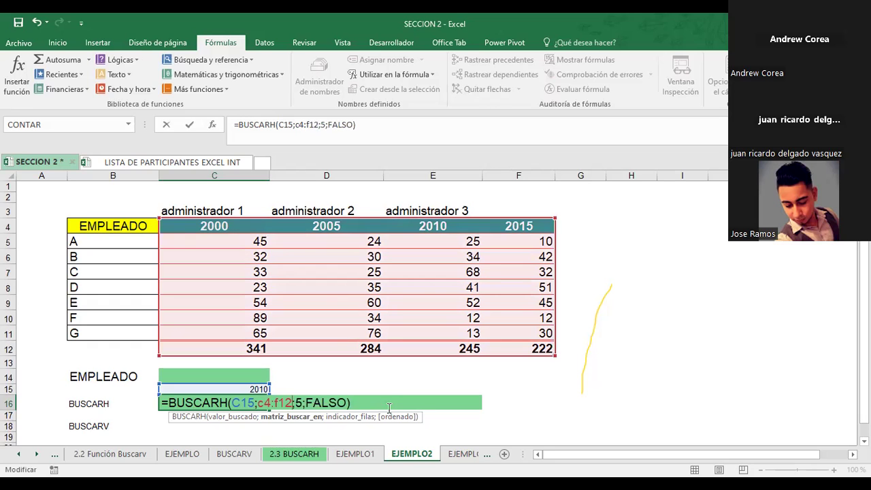
{"action": "key", "text": "Return"}
- Change the lookup year in C15 from 2010 to 2000
{"action": "left_click", "coordinate": [240, 390]}
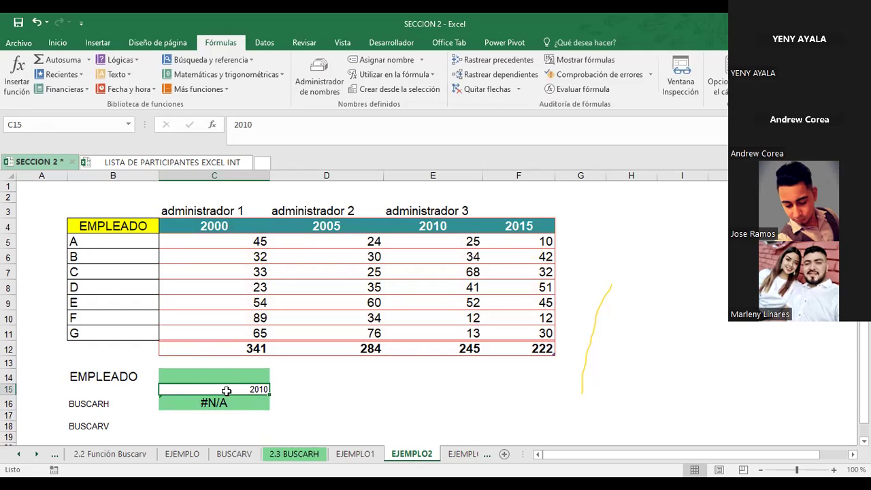
{"action": "double_click", "coordinate": [227, 390]}
{"action": "key", "text": "BackSpace"}
{"action": "key", "text": "BackSpace"}
{"action": "type", "text": "00"}
{"action": "key", "text": "Return"}
{"action": "left_click", "coordinate": [226, 390]}
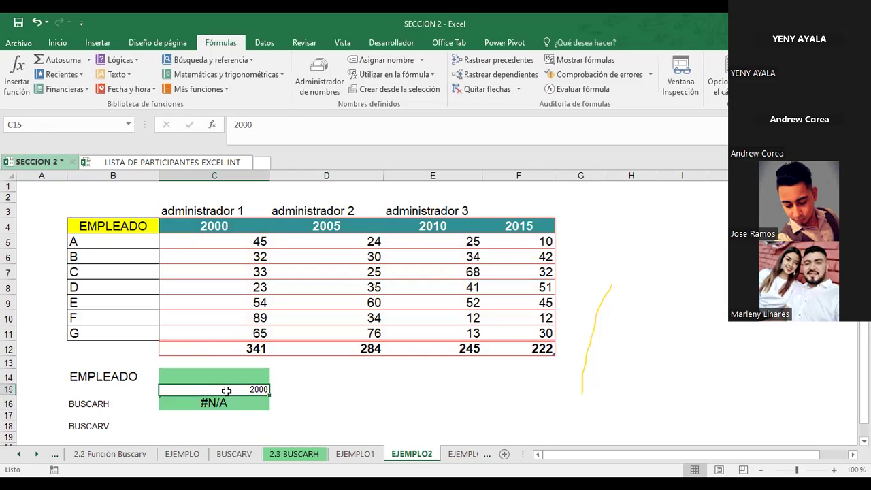
{"action": "left_click", "coordinate": [223, 401]}
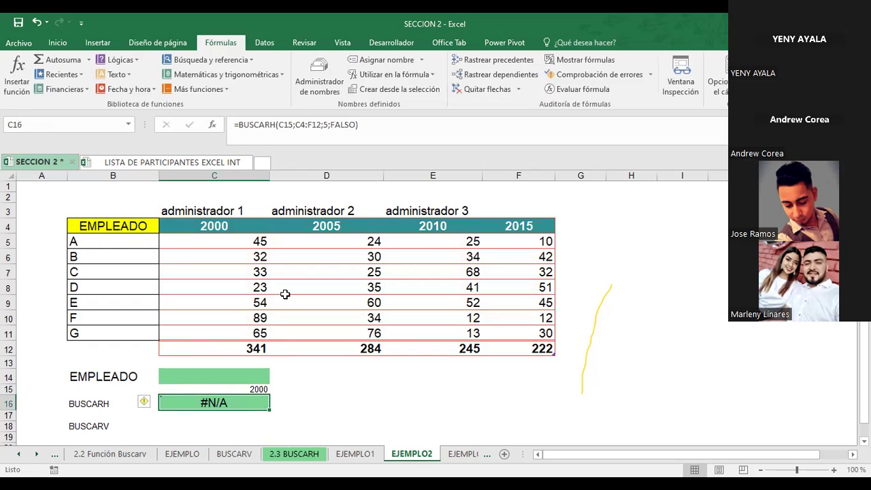
{"action": "key", "text": "F2"}
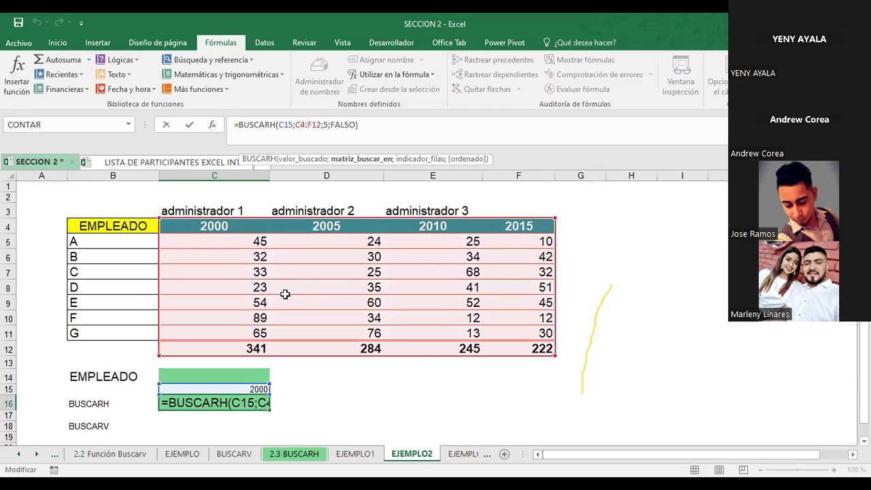
- Restore C16's BUSCARH formula after a stray edit in the formula bar
{"action": "left_click", "coordinate": [361, 141]}
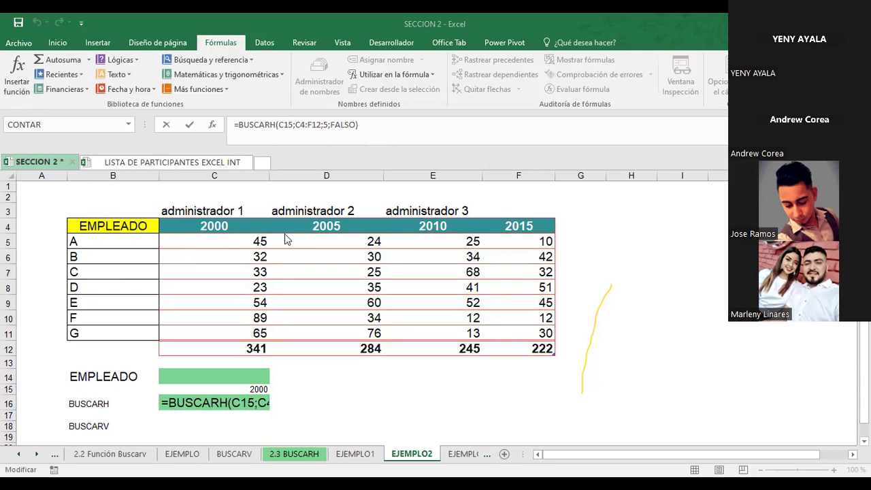
{"action": "left_click", "coordinate": [629, 316]}
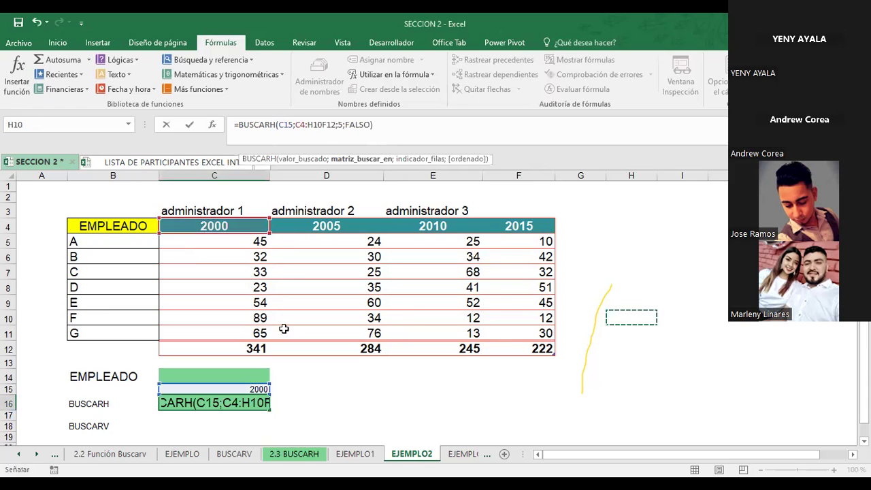
{"action": "left_click", "coordinate": [10, 376]}
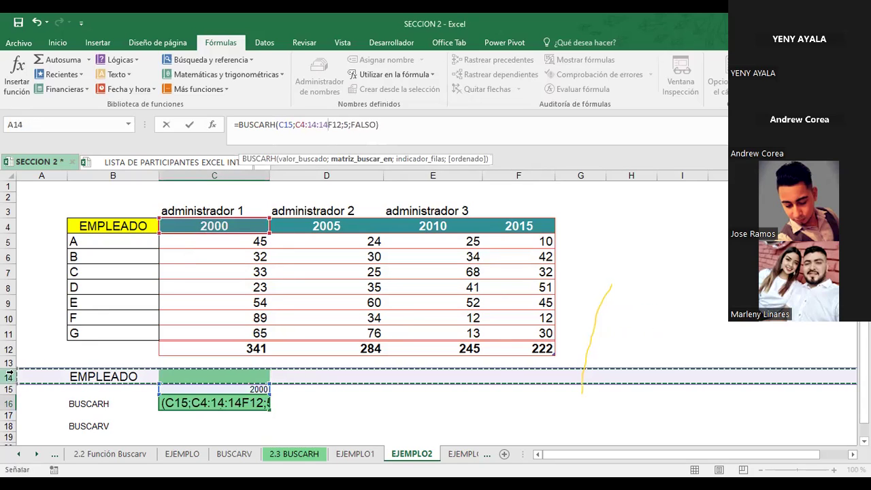
{"action": "key", "text": "BackSpace"}
{"action": "key", "text": "BackSpace"}
{"action": "key", "text": "BackSpace"}
{"action": "key", "text": "ctrl+Return"}
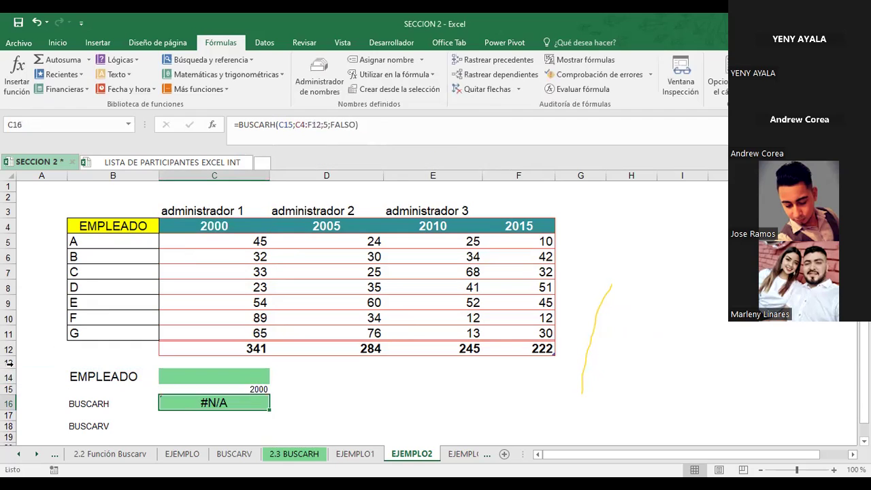
- Insert five blank rows at row 13, above the EMPLEADO/BUSCARH lookup block
{"action": "left_click", "coordinate": [9, 363]}
{"action": "right_click", "coordinate": [9, 364]}
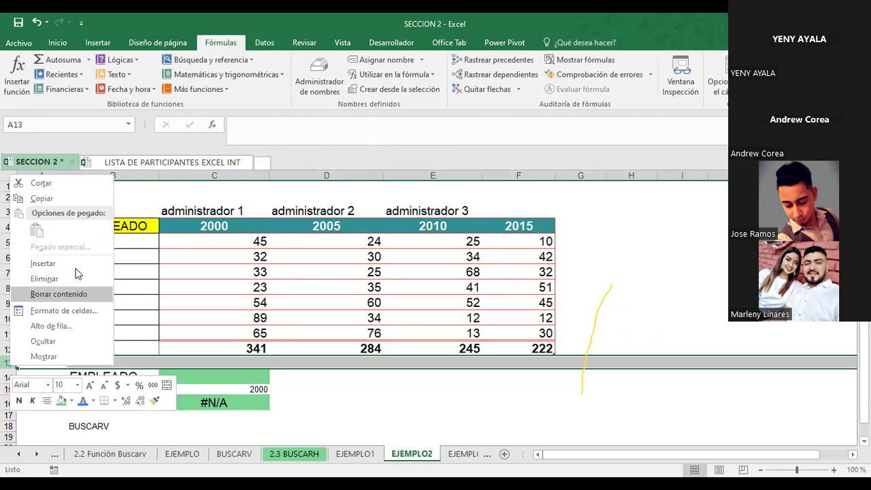
{"action": "left_click", "coordinate": [74, 263]}
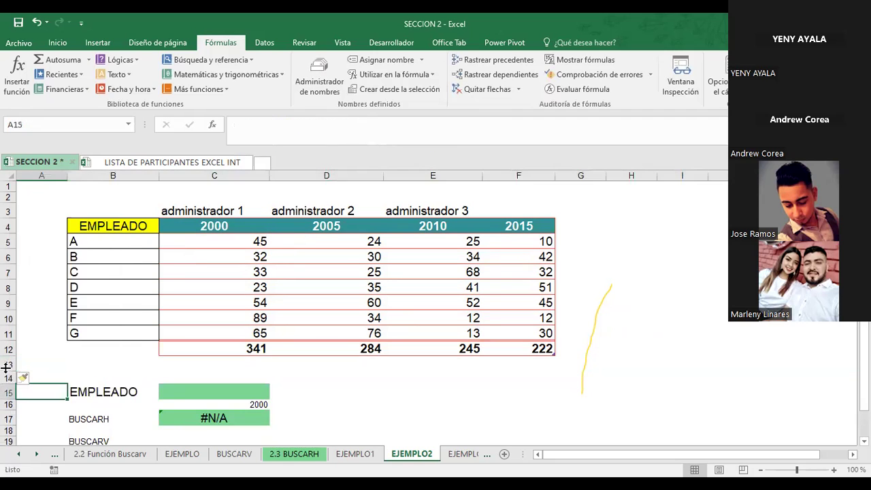
{"action": "left_click", "coordinate": [9, 365]}
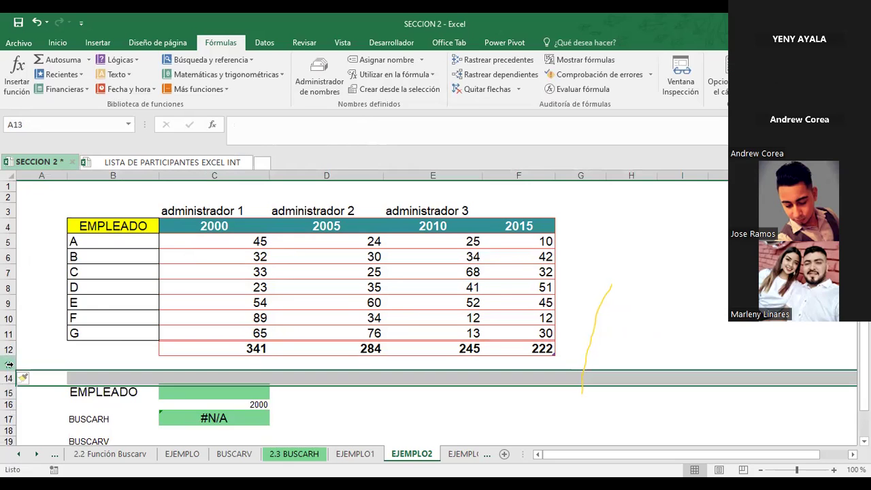
{"action": "right_click", "coordinate": [9, 365]}
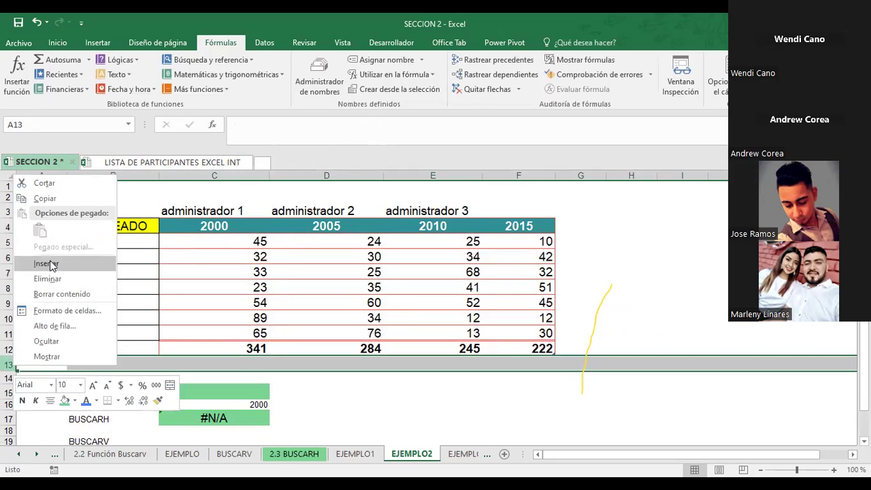
{"action": "left_click", "coordinate": [51, 264]}
{"action": "left_click_drag", "start_coordinate": [8, 364], "coordinate": [8, 393]}
{"action": "right_click", "coordinate": [9, 393]}
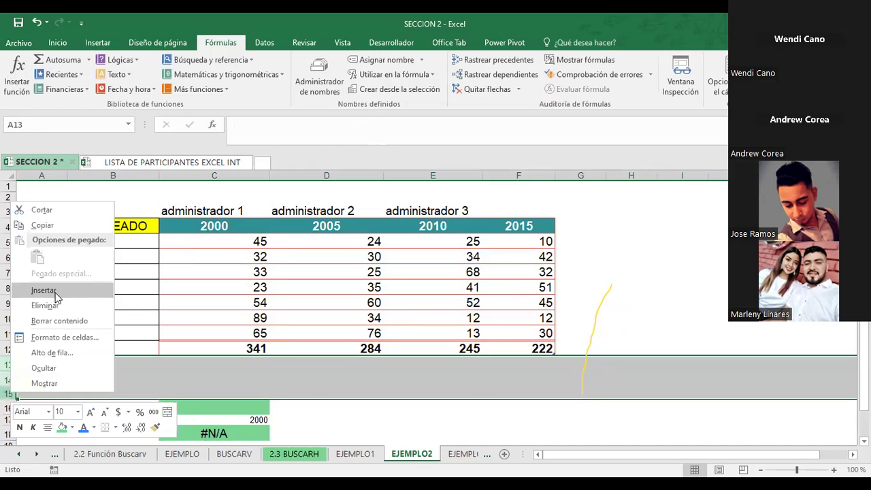
{"action": "left_click", "coordinate": [55, 290]}
{"action": "left_click", "coordinate": [644, 317]}
{"action": "scroll", "coordinate": [644, 317], "scroll_direction": "down", "scroll_amount": 6}
- Copy the year table C4:F9 down to C14, then delete the original rows 3–12
{"action": "scroll", "coordinate": [644, 317], "scroll_direction": "up", "scroll_amount": 6}
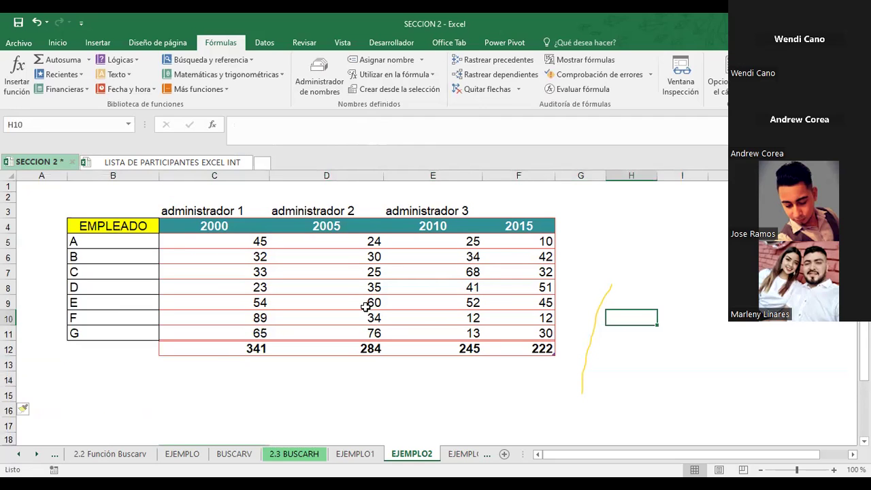
{"action": "left_click_drag", "start_coordinate": [191, 230], "coordinate": [517, 298]}
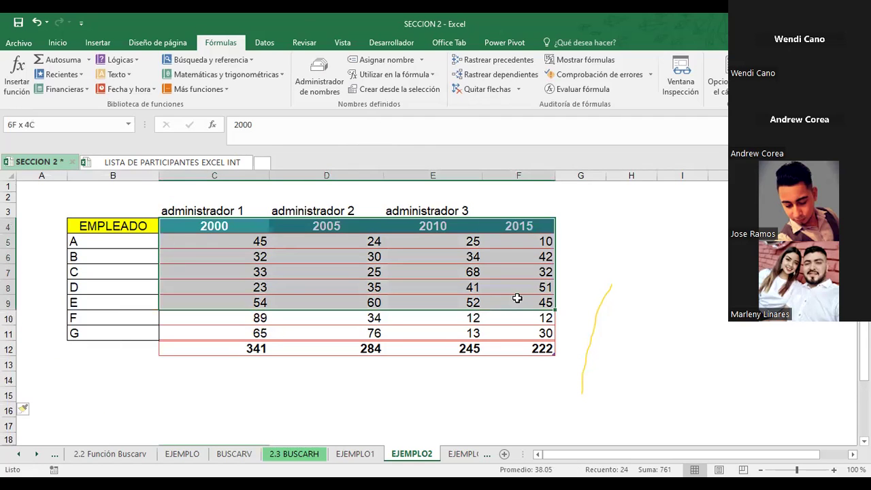
{"action": "key", "text": "ctrl+c"}
{"action": "scroll", "coordinate": [510, 312], "scroll_direction": "down", "scroll_amount": 6}
{"action": "scroll", "coordinate": [511, 312], "scroll_direction": "up", "scroll_amount": 6}
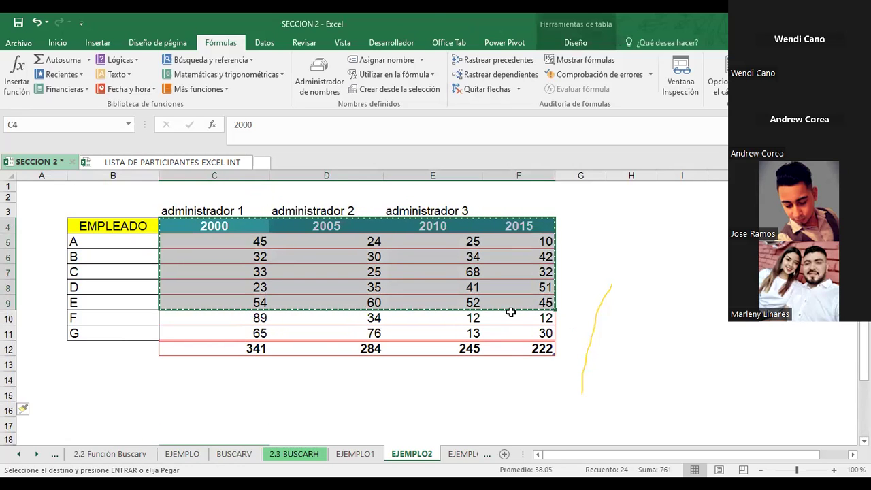
{"action": "key", "text": "Down"}
{"action": "key", "text": "Down"}
{"action": "key", "text": "Down"}
{"action": "key", "text": "ctrl+v"}
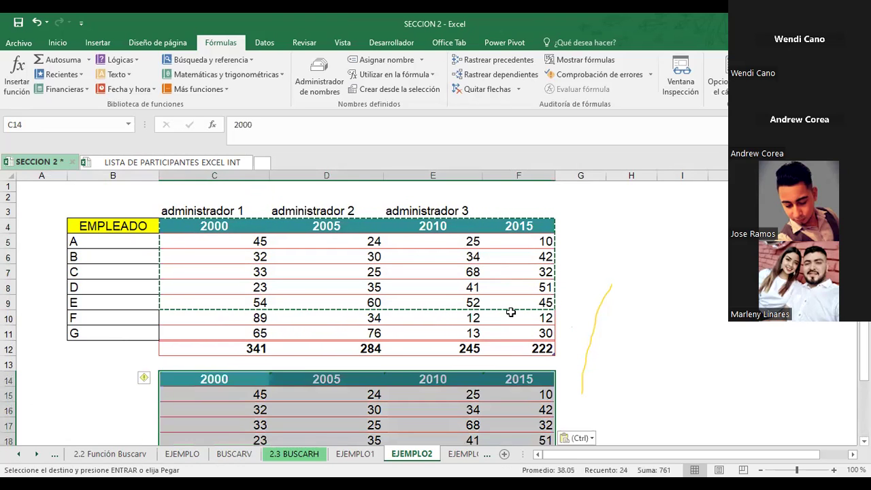
{"action": "key", "text": "Left"}
{"action": "key", "text": "Down"}
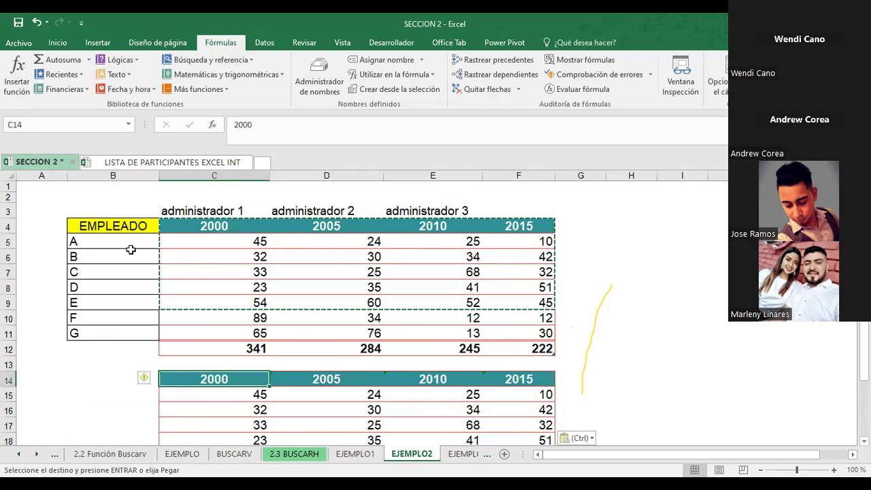
{"action": "left_click_drag", "start_coordinate": [9, 206], "coordinate": [10, 348]}
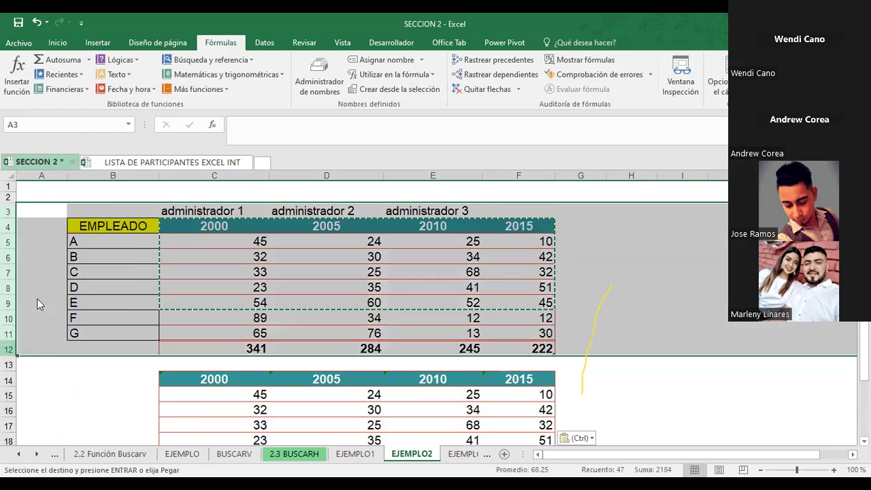
{"action": "right_click", "coordinate": [9, 348]}
{"action": "left_click", "coordinate": [47, 262]}
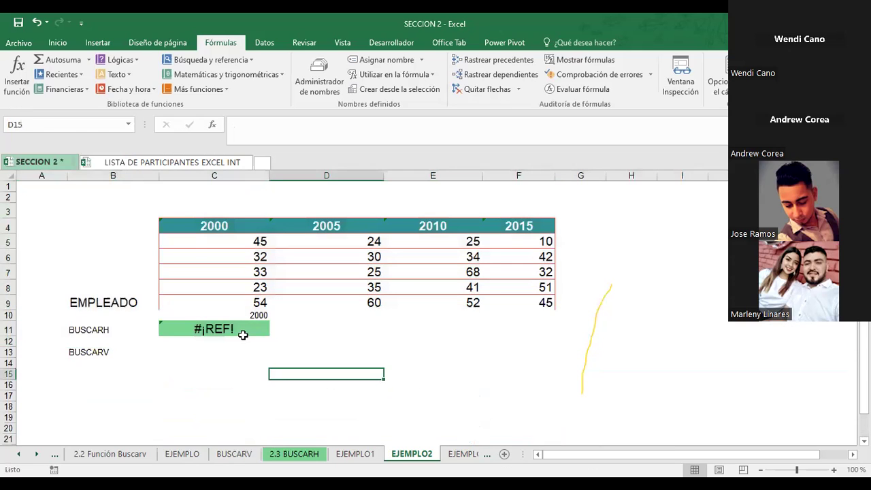
- Add the label 'empelado' in B4 and employee letters a, b, c, d below it
{"action": "left_click", "coordinate": [200, 229]}
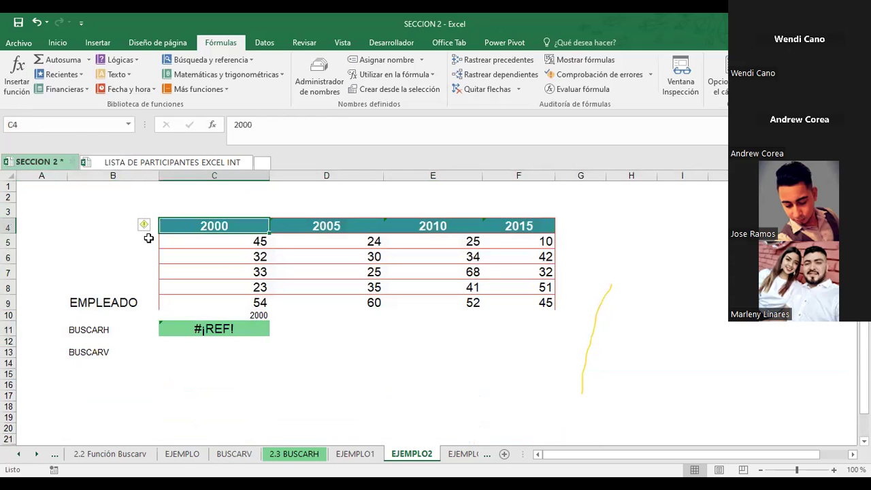
{"action": "left_click", "coordinate": [109, 228]}
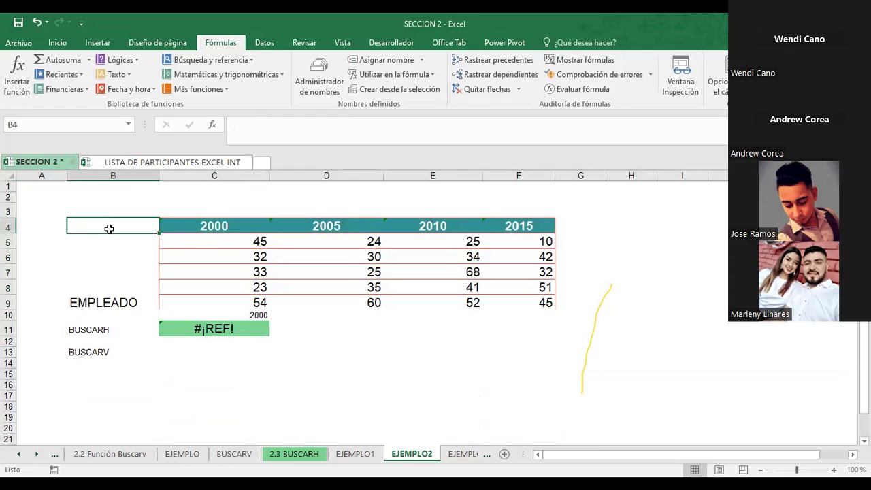
{"action": "type", "text": "empelado"}
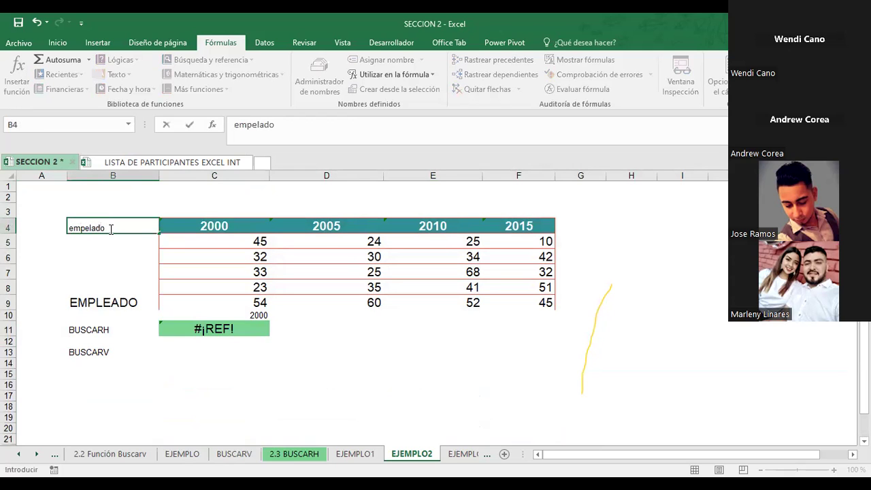
{"action": "key", "text": "Return"}
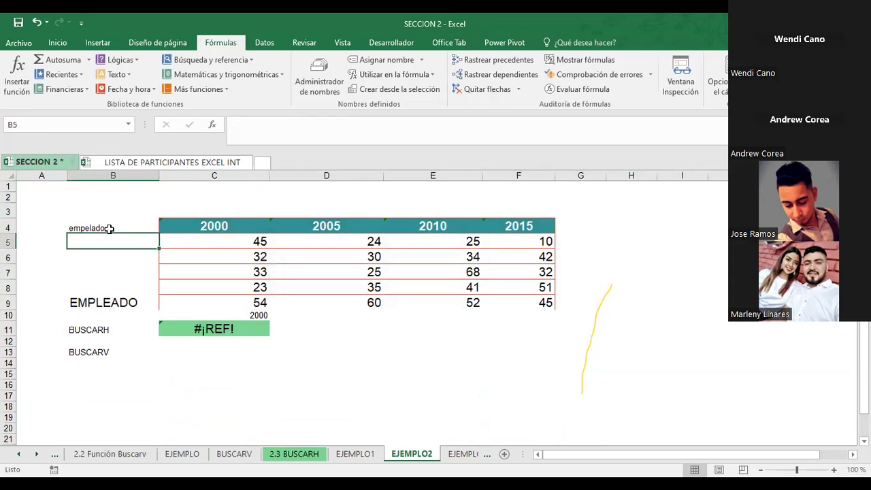
{"action": "type", "text": "a b"}
{"action": "key", "text": "Return"}
{"action": "type", "text": "c"}
{"action": "key", "text": "Return"}
{"action": "type", "text": "d"}
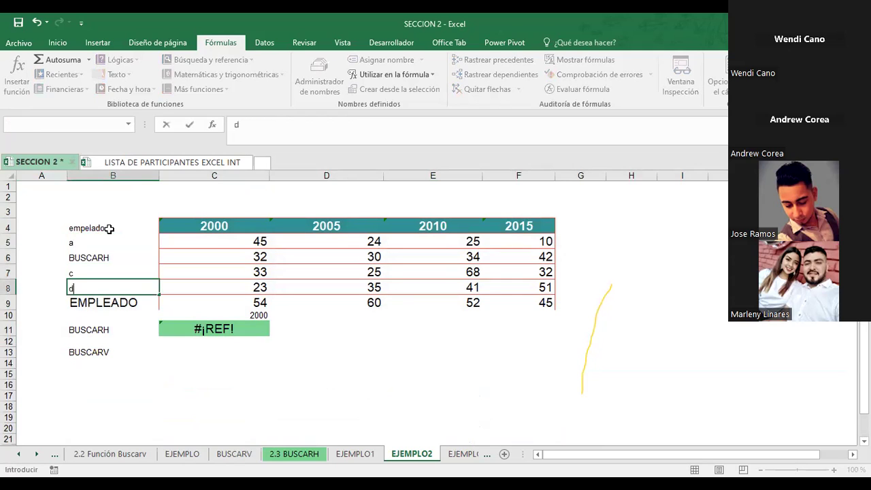
{"action": "key", "text": "BackSpace"}
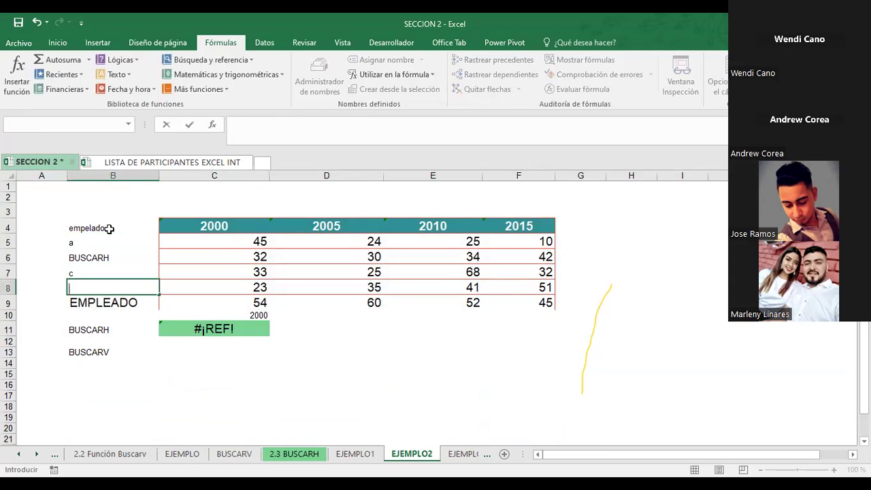
- Correct the autocompleted B6 entry to plain 'b' and refill the letters beneath
{"action": "left_click", "coordinate": [69, 257]}
{"action": "type", "text": "b"}
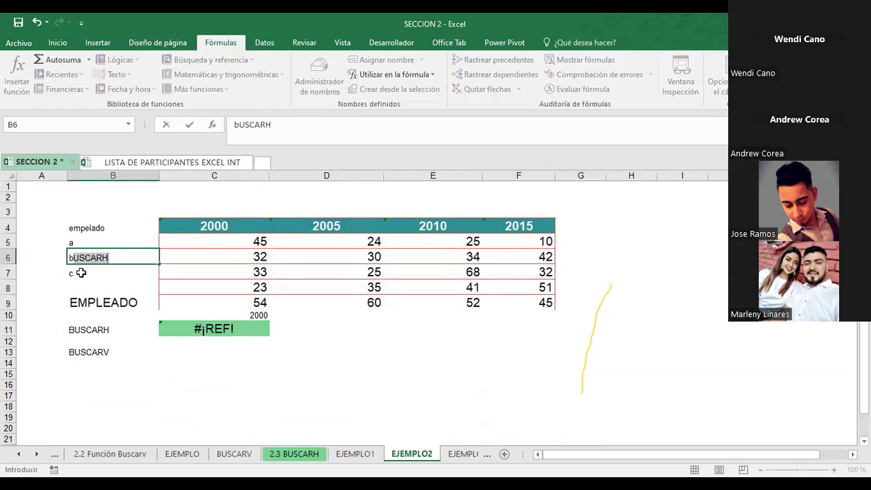
{"action": "key", "text": "Return"}
{"action": "left_click", "coordinate": [83, 258]}
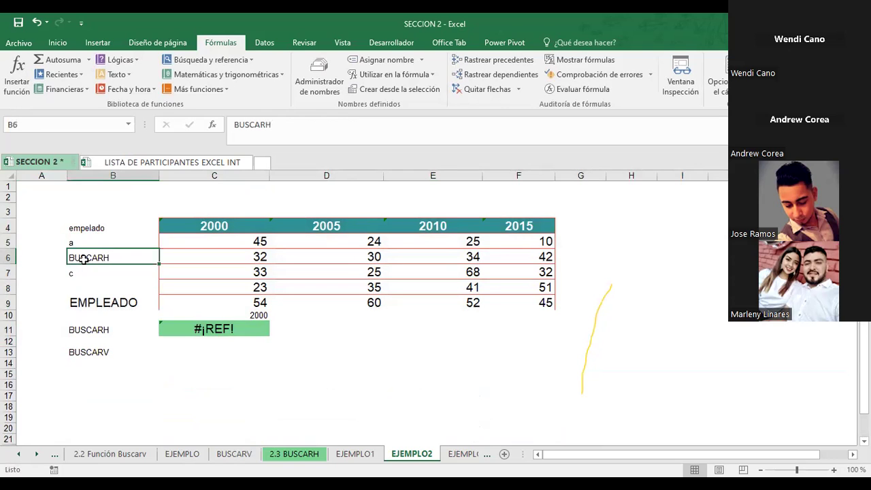
{"action": "type", "text": "b"}
{"action": "key", "text": "BackSpace"}
{"action": "key", "text": "BackSpace"}
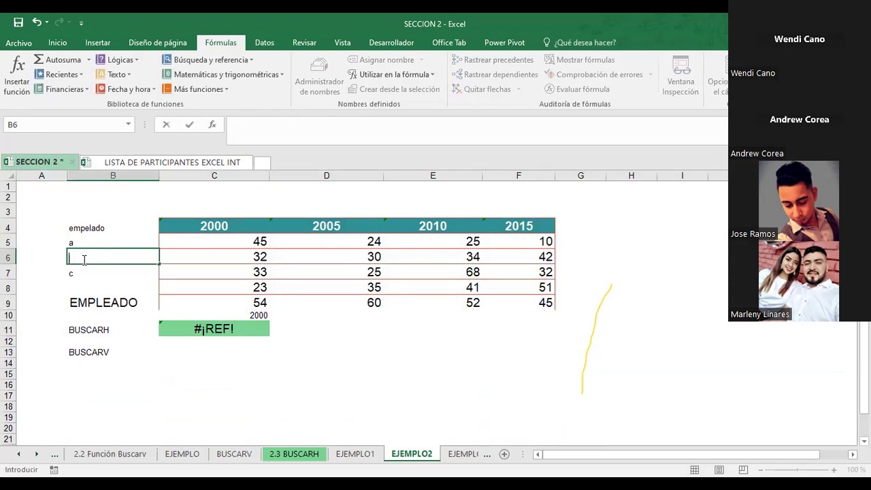
{"action": "type", "text": "b"}
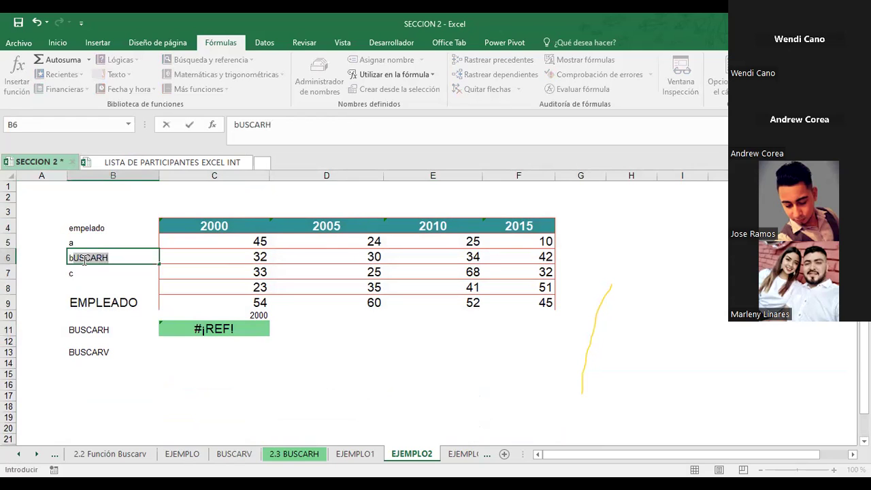
{"action": "key", "text": "Delete"}
{"action": "key", "text": "Return"}
{"action": "key", "text": "Return"}
{"action": "type", "text": "d"}
{"action": "key", "text": "Return"}
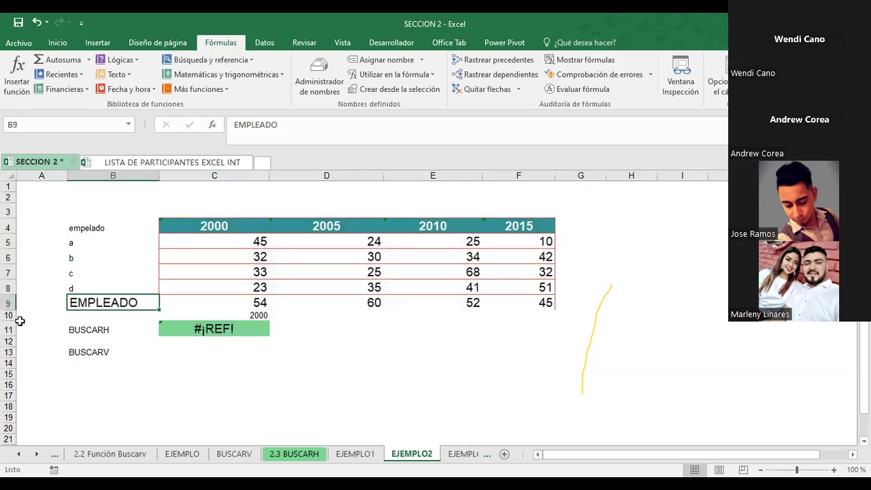
- Insert two blank rows above the lookup labels at rows 10–11
{"action": "left_click_drag", "start_coordinate": [9, 329], "coordinate": [11, 318]}
{"action": "right_click", "coordinate": [11, 318]}
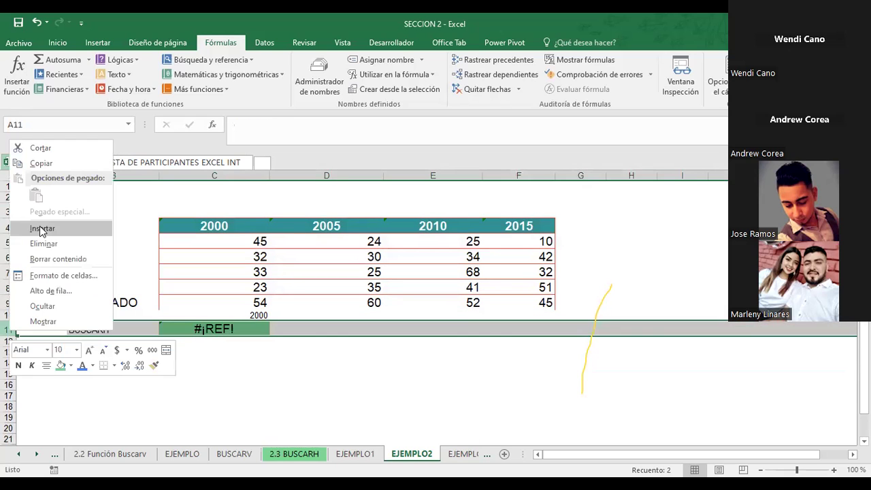
{"action": "left_click", "coordinate": [41, 229]}
{"action": "key", "text": "Up"}
{"action": "key", "text": "Up"}
{"action": "key", "text": "Up"}
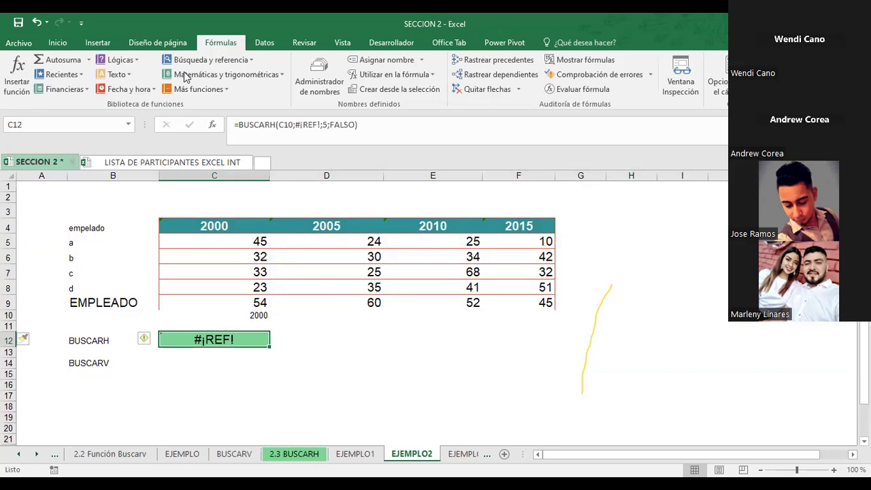
- Apply all borders to the EMPLEADO values C9:F9
{"action": "left_click_drag", "start_coordinate": [189, 303], "coordinate": [492, 300]}
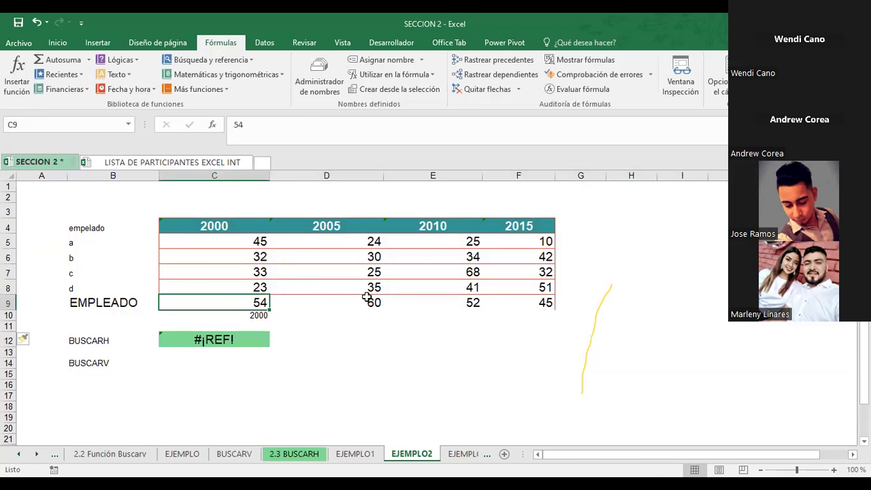
{"action": "left_click", "coordinate": [57, 43]}
{"action": "left_click", "coordinate": [119, 83]}
{"action": "left_click", "coordinate": [289, 315]}
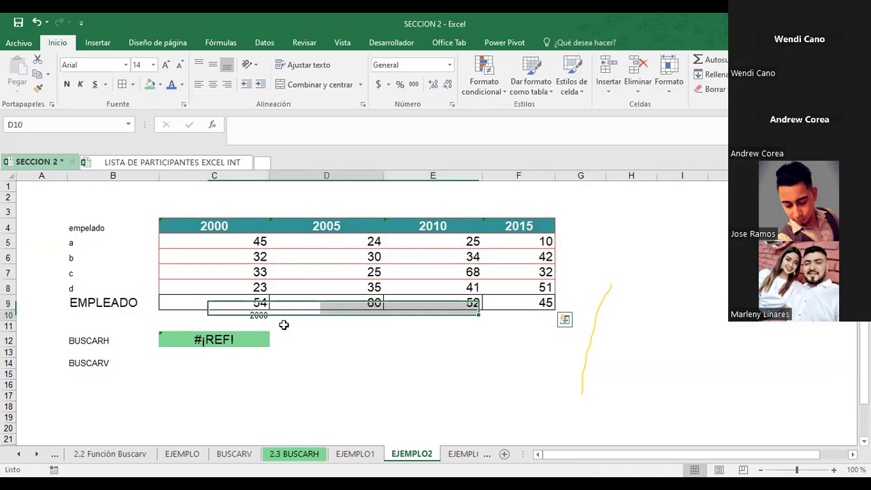
- Delete the stray 2000 in C10 and clear the broken BUSCARH formula in C12
{"action": "left_click", "coordinate": [254, 317]}
{"action": "key", "text": "Delete"}
{"action": "key", "text": "Down"}
{"action": "key", "text": "Down"}
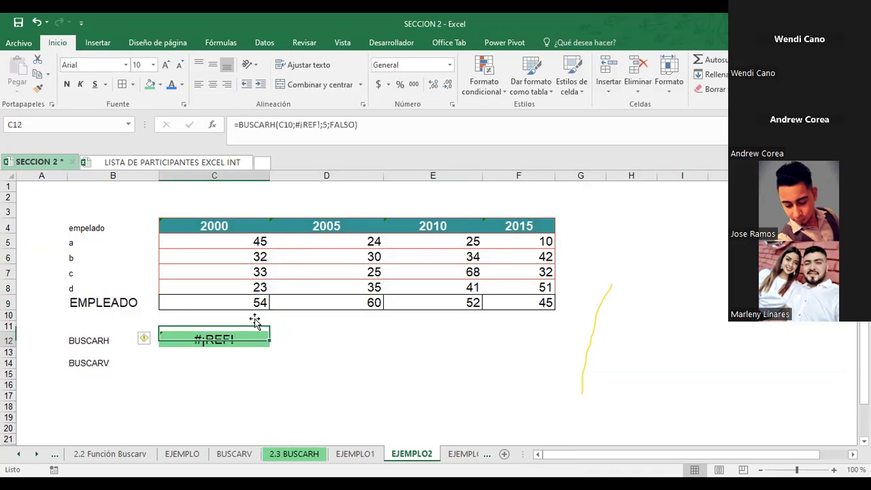
{"action": "key", "text": "Delete"}
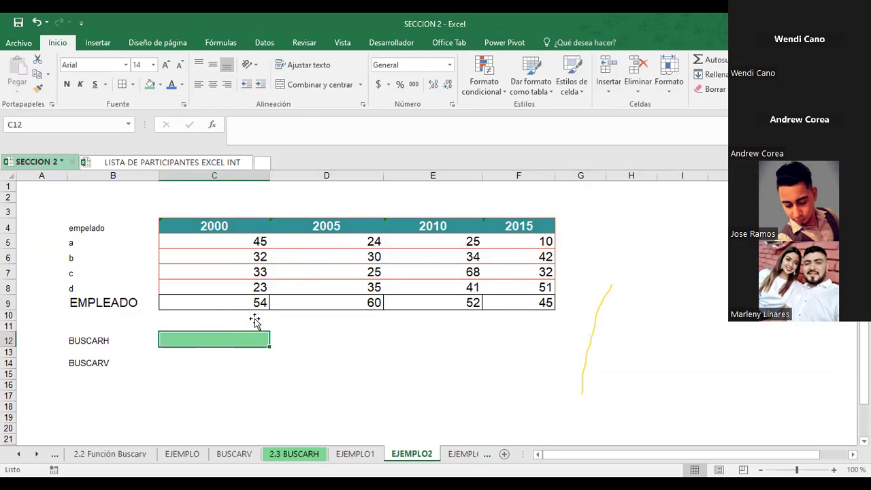
- Start a BUSCARH entry in C12, then cancel the partial formula
{"action": "type", "text": "=buscar"}
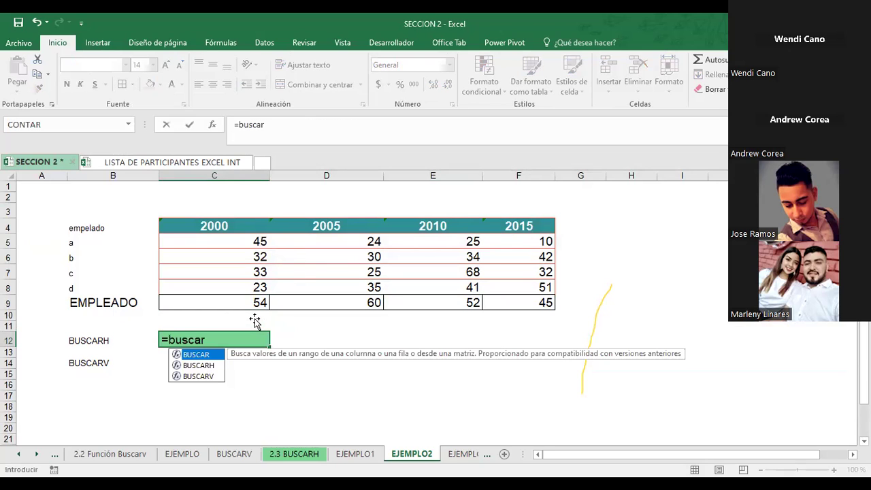
{"action": "key", "text": "Down"}
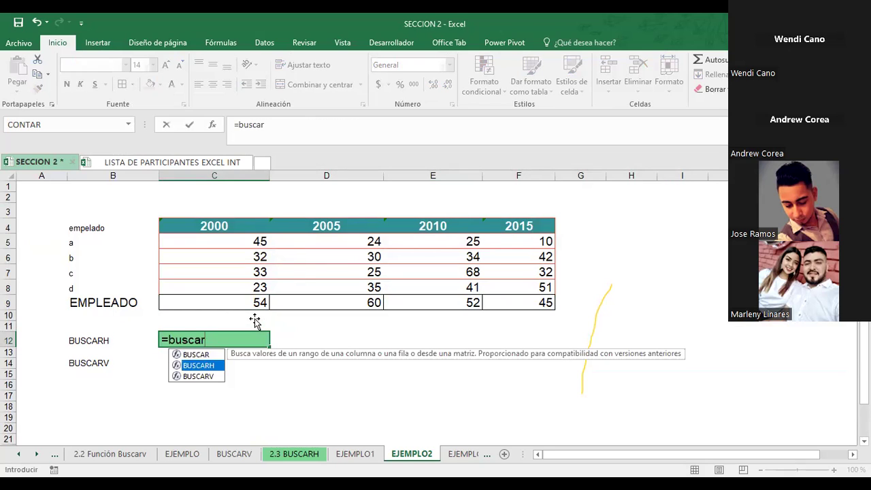
{"action": "left_click", "coordinate": [215, 124]}
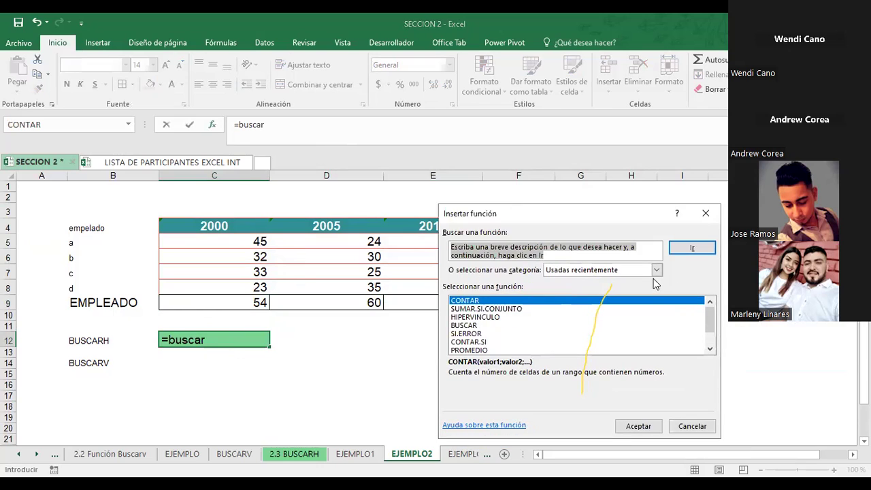
{"action": "key", "text": "Escape"}
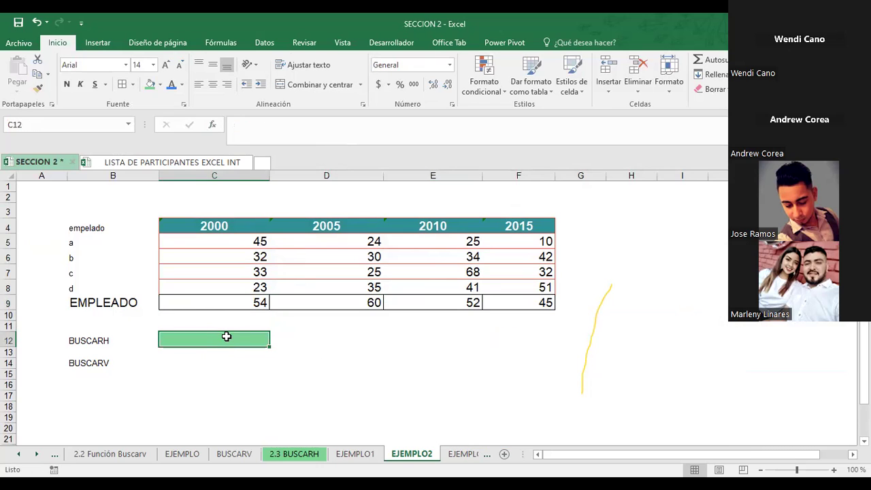
- Begin =BUSCARH( in C12 with C11 as lookup value and B4:F9 as the search range
{"action": "type", "text": "=BUSCAR"}
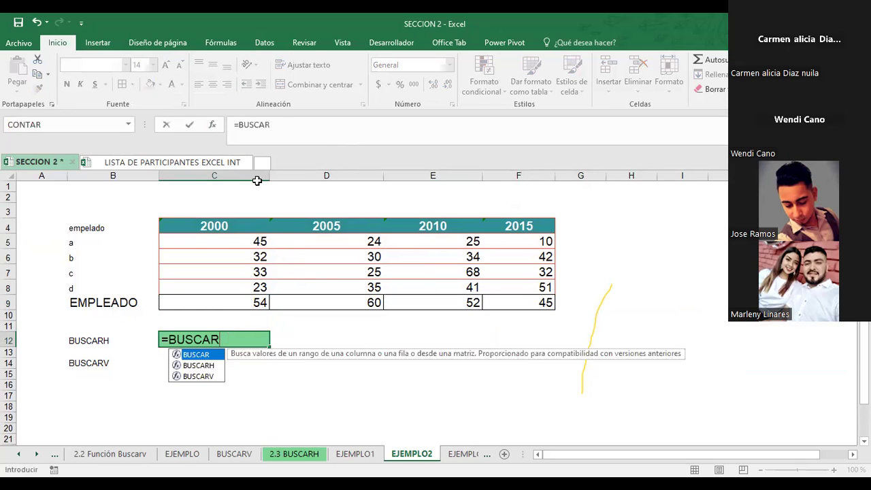
{"action": "type", "text": "H("}
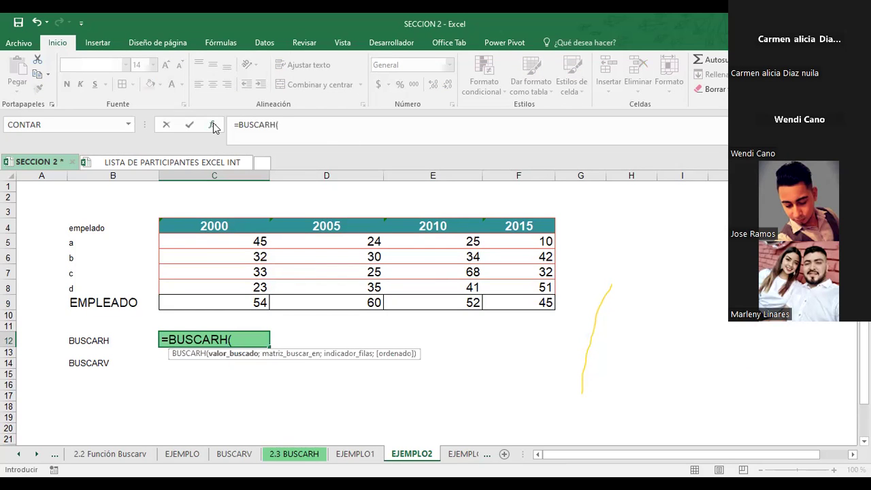
{"action": "left_click", "coordinate": [213, 126]}
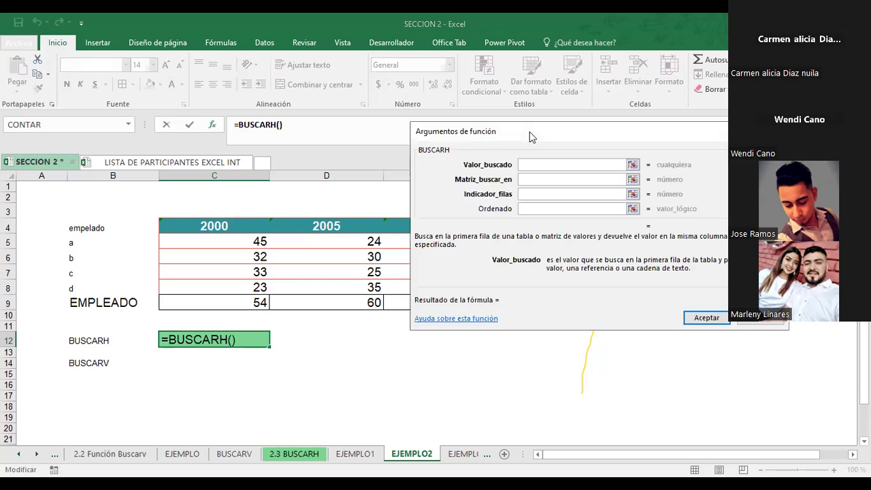
{"action": "left_click", "coordinate": [633, 165]}
{"action": "left_click", "coordinate": [202, 321]}
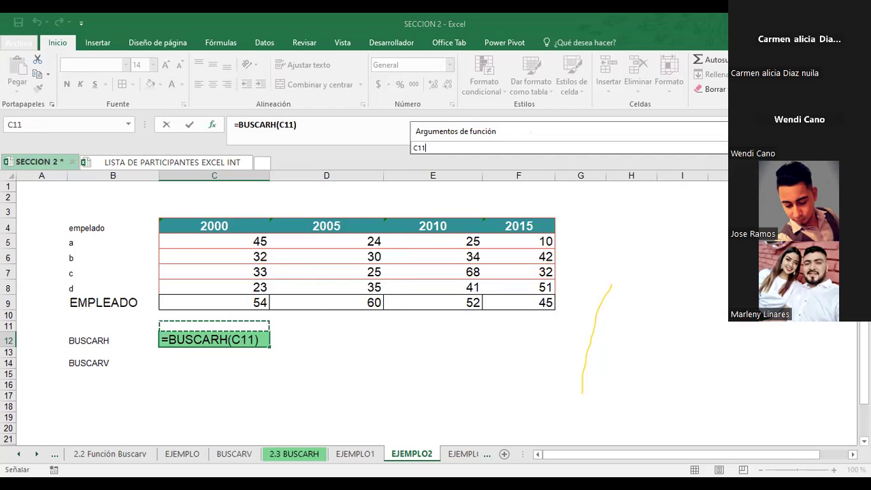
{"action": "key", "text": "Return"}
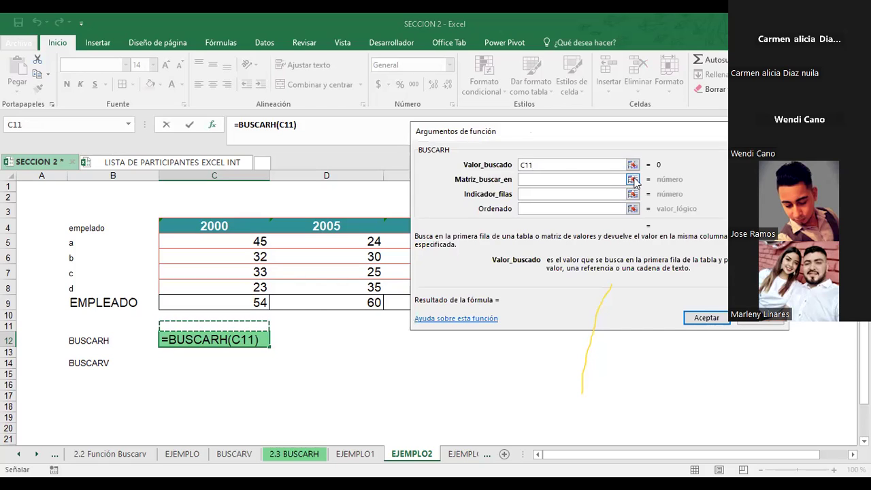
{"action": "left_click", "coordinate": [632, 179]}
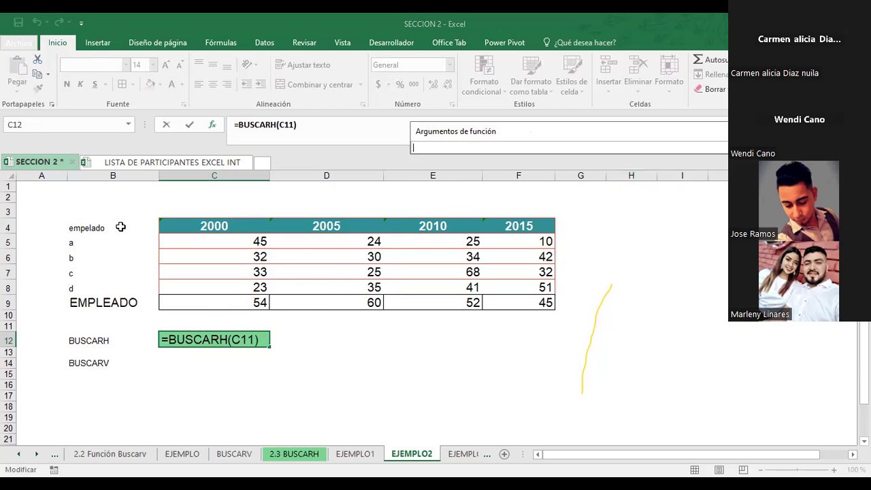
{"action": "left_click", "coordinate": [146, 226]}
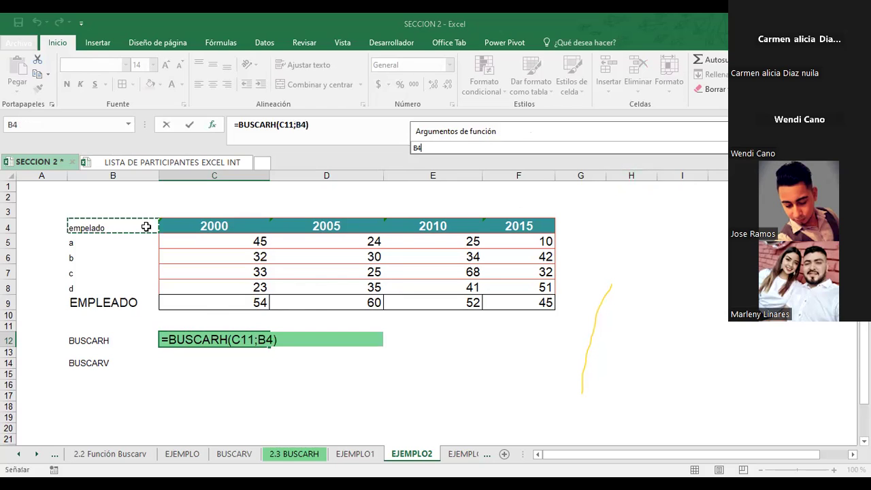
{"action": "left_click", "coordinate": [517, 299], "text": "shift"}
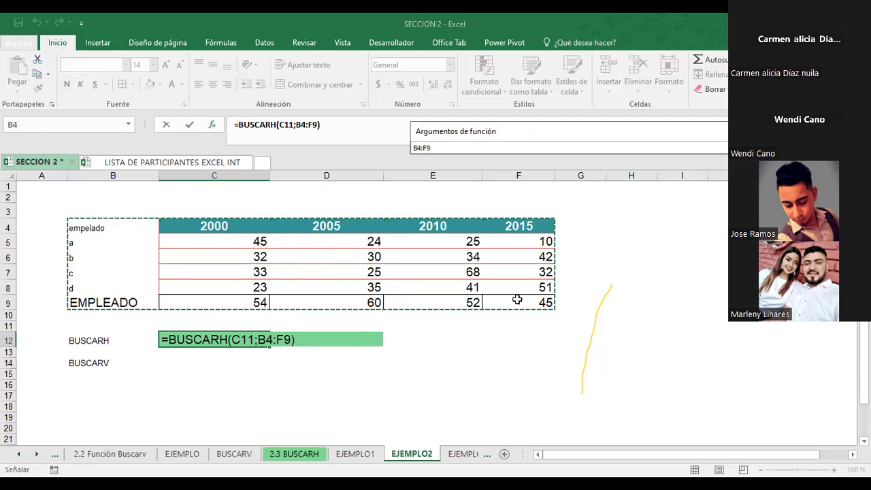
{"action": "key", "text": "Return"}
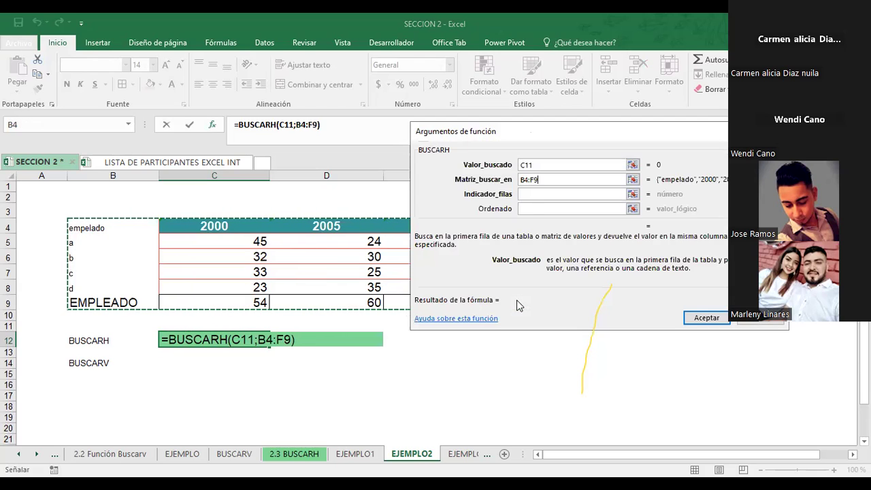
- Set row index 3 and FALSO for exact match, and confirm the BUSCARH formula
{"action": "left_click", "coordinate": [534, 194]}
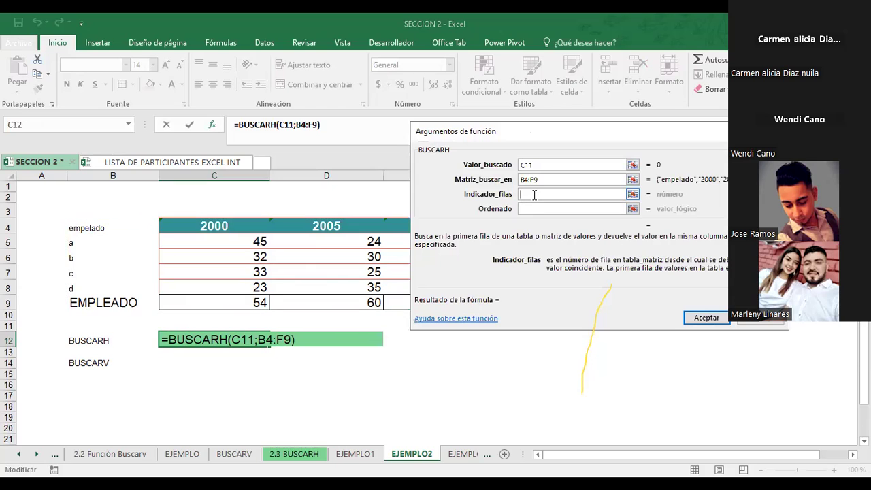
{"action": "type", "text": "3"}
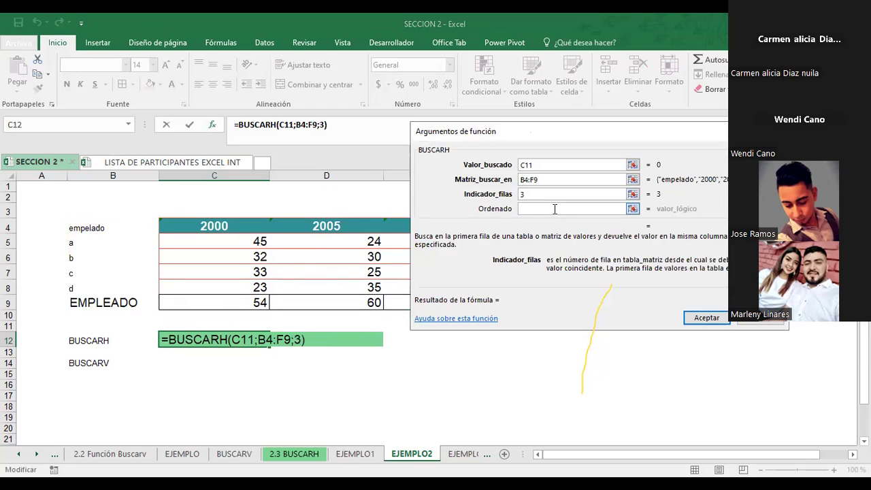
{"action": "left_click", "coordinate": [560, 210]}
{"action": "type", "text": "FALSO"}
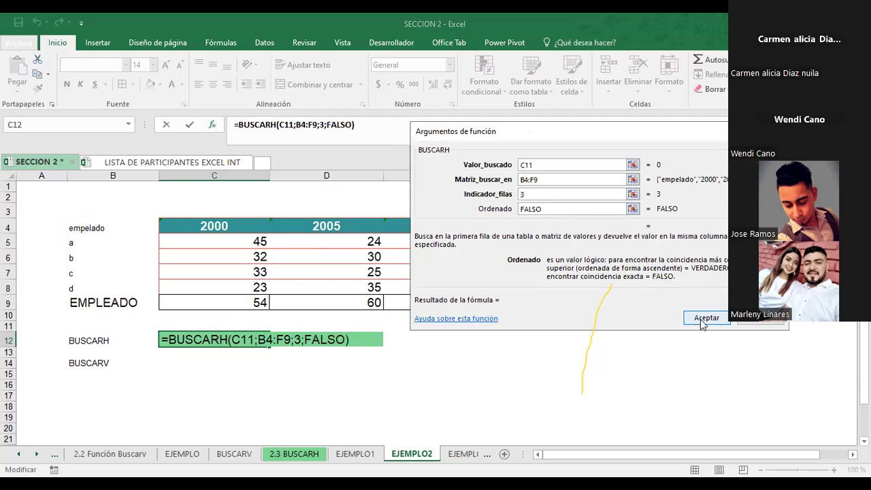
{"action": "left_click", "coordinate": [701, 320]}
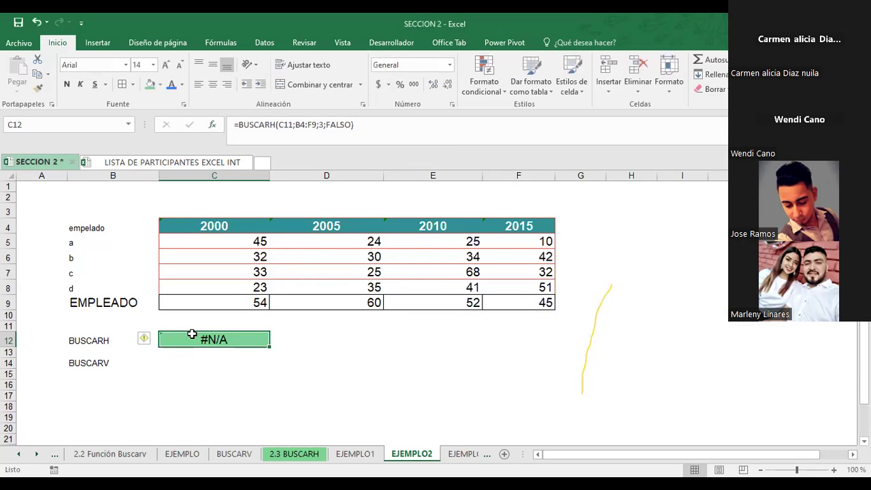
- Replace the EMPLEADO label in B9 with E
{"action": "left_click", "coordinate": [109, 302]}
{"action": "type", "text": "E"}
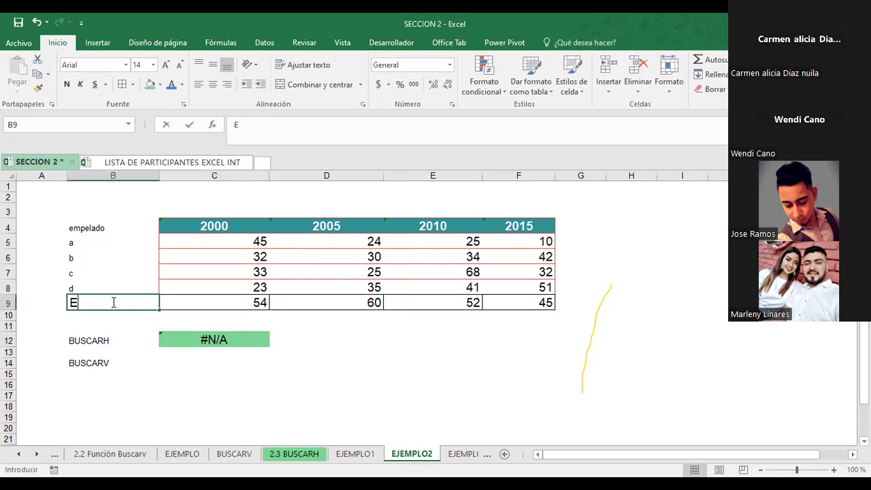
{"action": "key", "text": "Return"}
- Enter 2005 as the lookup year in C11 and check the BUSCARH result in C12
{"action": "left_click", "coordinate": [191, 329]}
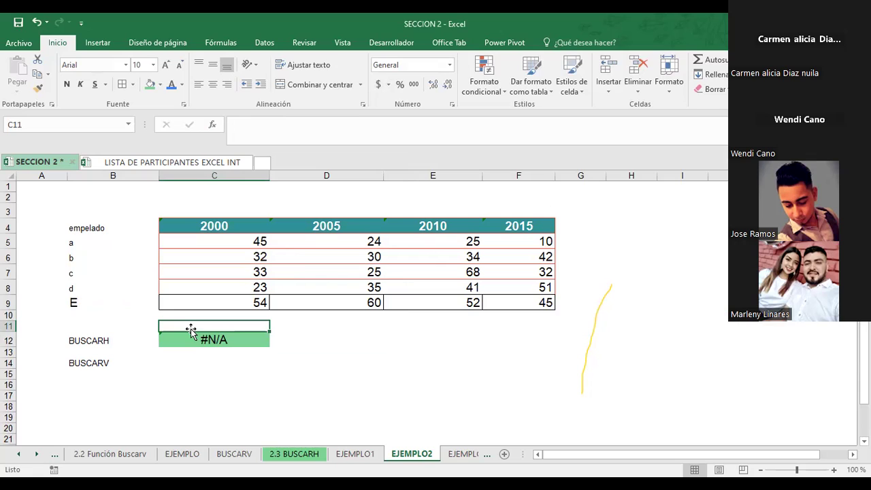
{"action": "type", "text": "2005"}
{"action": "key", "text": "Return"}
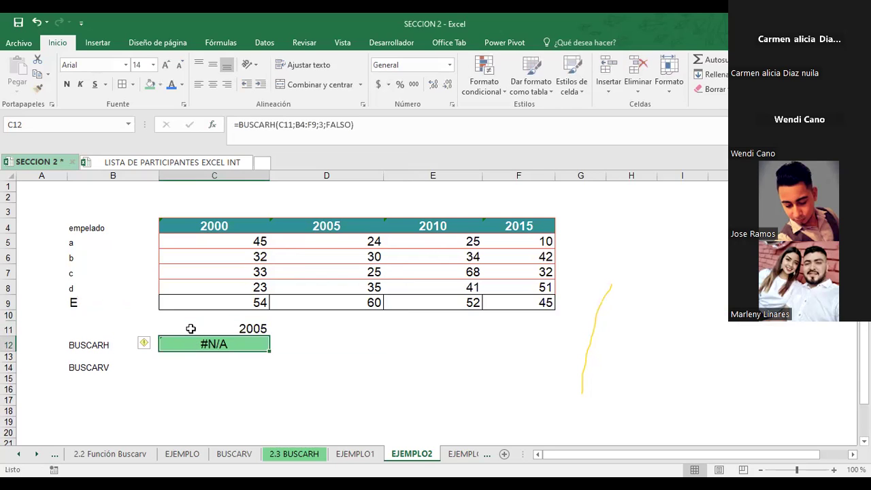
{"action": "left_click", "coordinate": [190, 328]}
{"action": "key", "text": "Return"}
{"action": "left_click", "coordinate": [361, 303]}
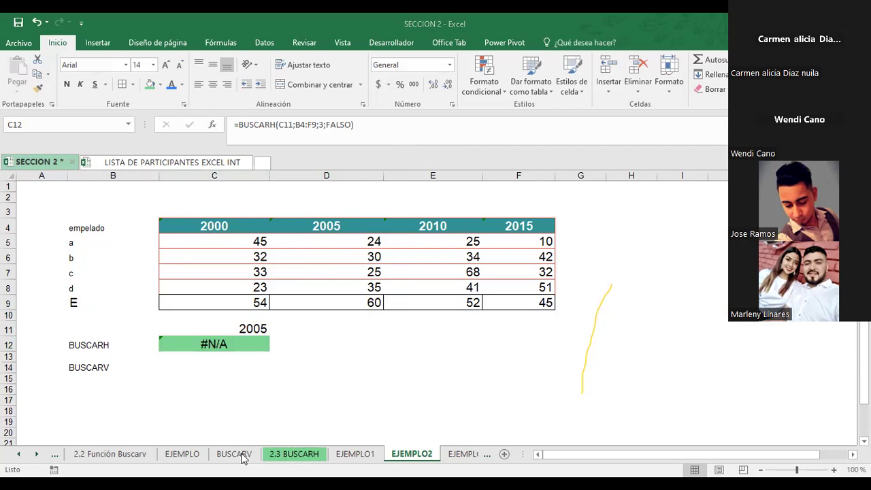
- Switch to the EJEMPLO1 sheet and inspect the H7 BUSCARH result and I7 month value
{"action": "left_click", "coordinate": [289, 455]}
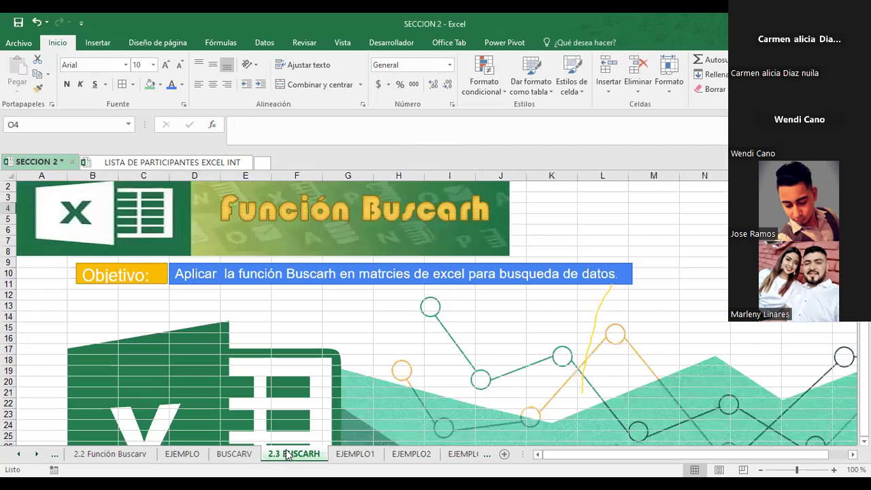
{"action": "left_click", "coordinate": [352, 454]}
{"action": "left_click", "coordinate": [502, 350]}
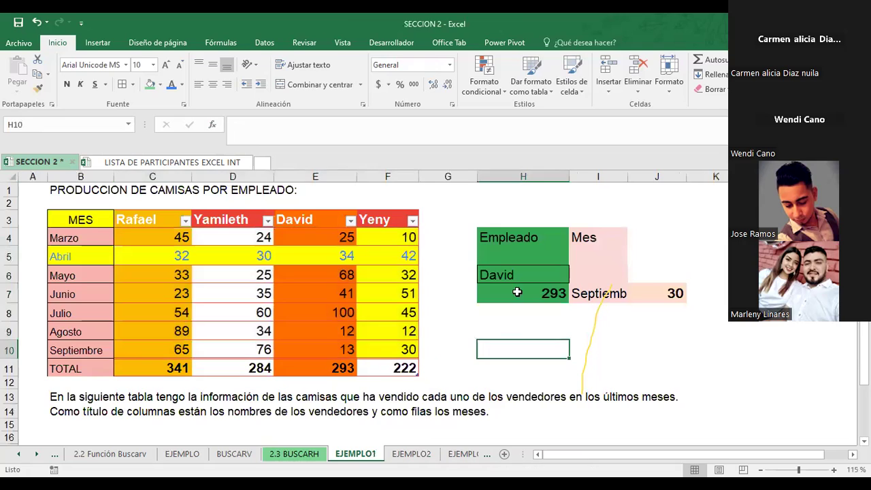
{"action": "left_click", "coordinate": [518, 292]}
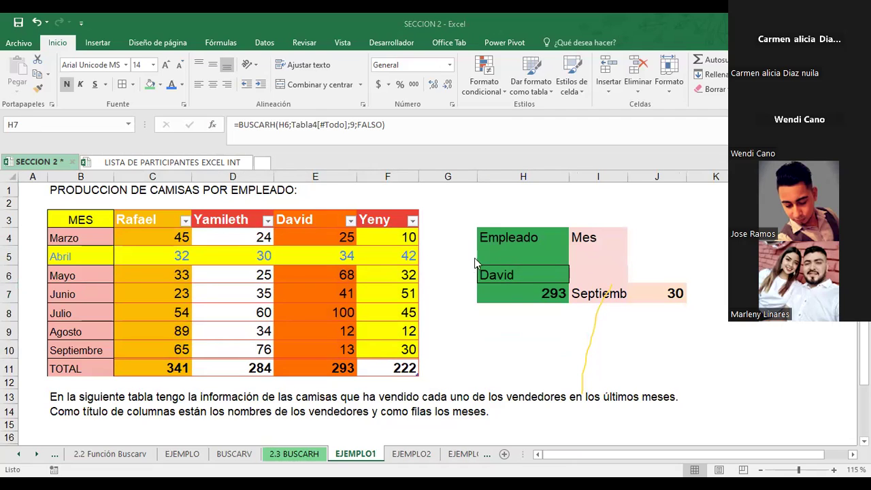
{"action": "left_click", "coordinate": [519, 293]}
{"action": "left_click", "coordinate": [600, 293]}
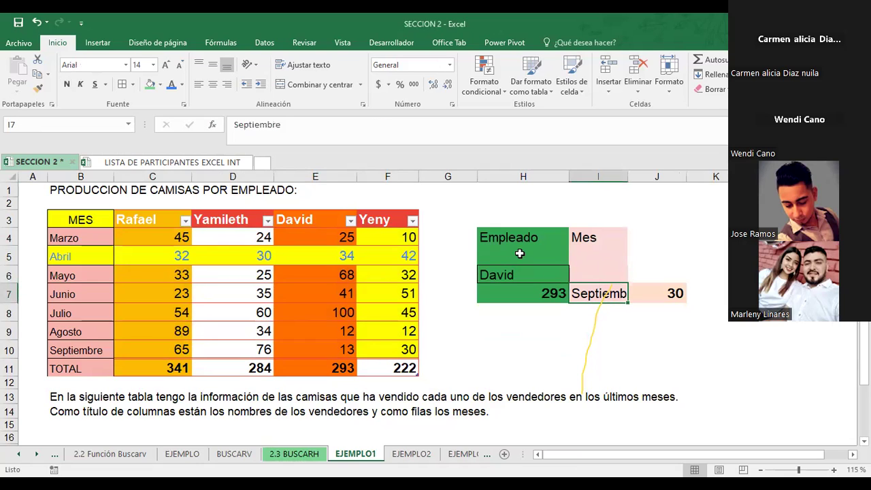
{"action": "left_click", "coordinate": [583, 238]}
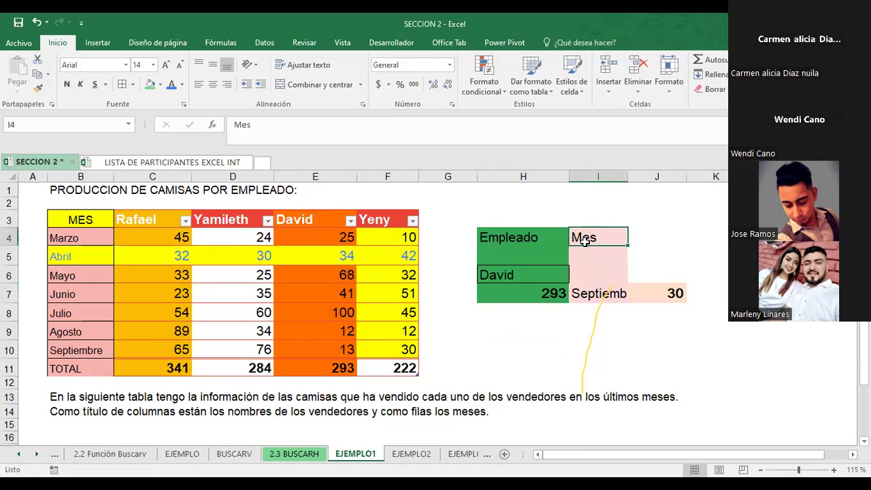
{"action": "left_click", "coordinate": [536, 293]}
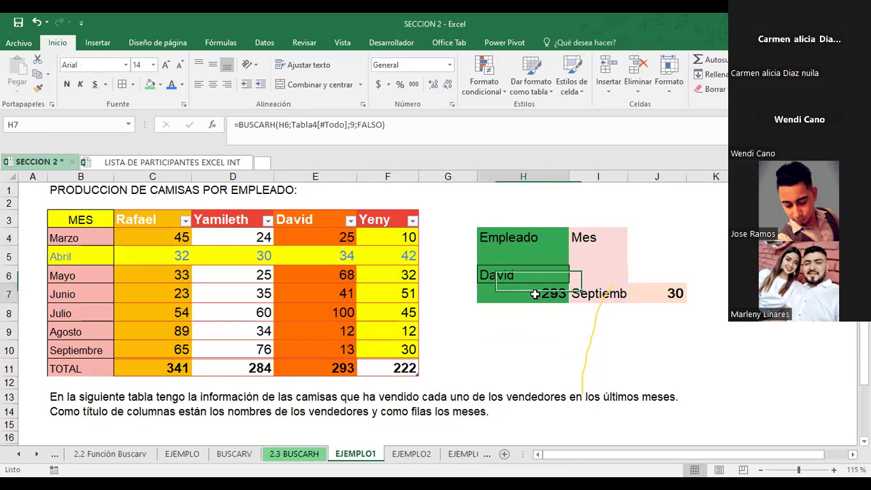
{"action": "left_click", "coordinate": [591, 295]}
- Review the J7 BUSCARV and H7 BUSCARH formulas in edit mode and recommit them
{"action": "left_click", "coordinate": [657, 298]}
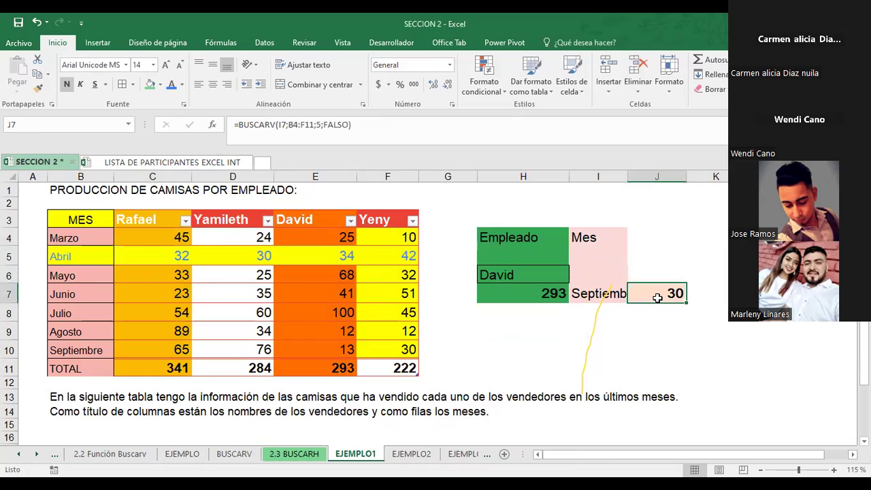
{"action": "double_click", "coordinate": [657, 298]}
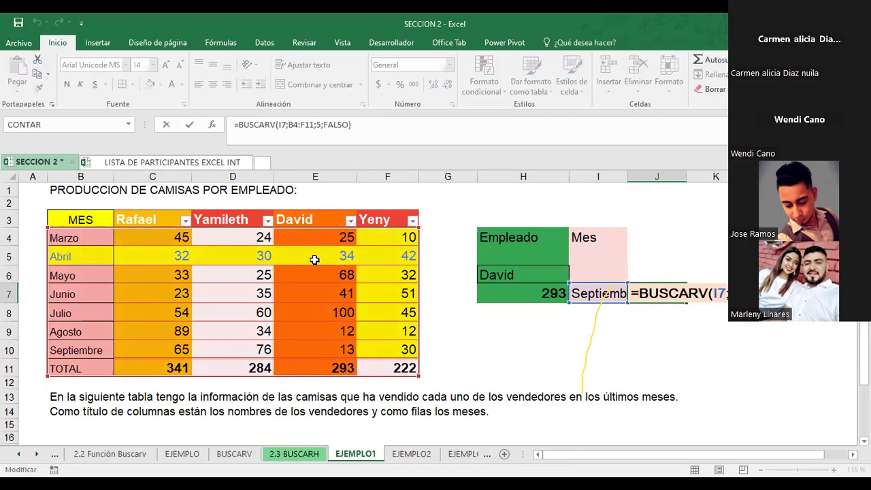
{"action": "key", "text": "Return"}
{"action": "left_click", "coordinate": [517, 289]}
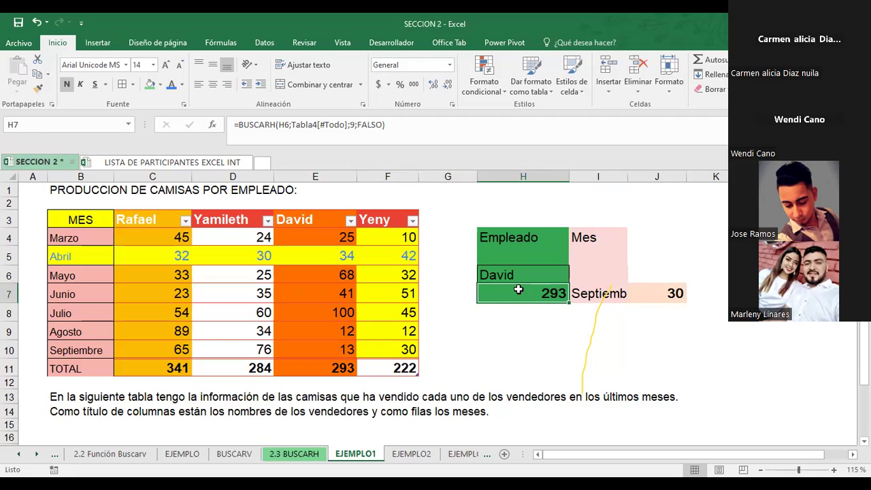
{"action": "double_click", "coordinate": [518, 290]}
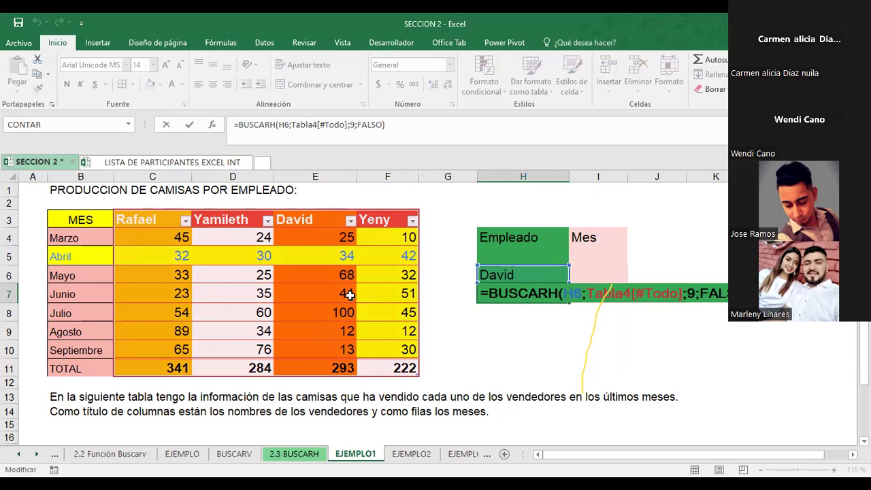
{"action": "key", "text": "ctrl+Return"}
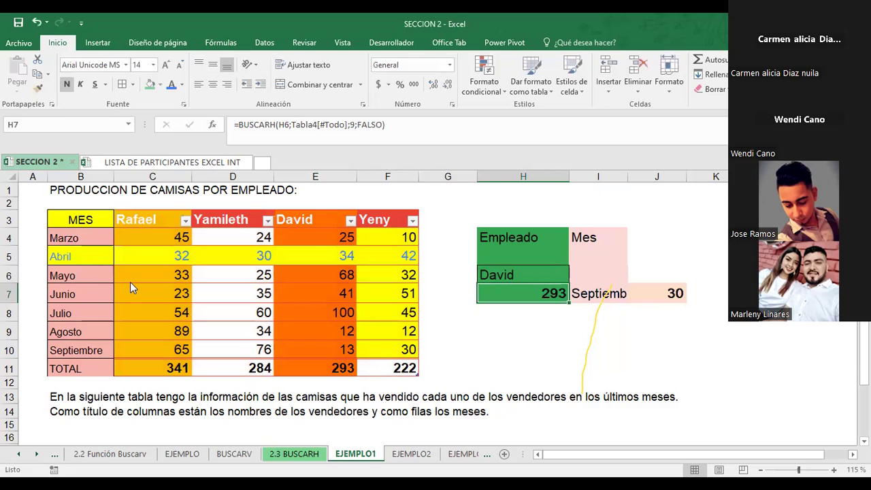
- On EJEMPLO2, set the employee labels B4:B9 to font size 11
{"action": "left_click", "coordinate": [419, 455]}
{"action": "key", "text": "Up"}
{"action": "key", "text": "Up"}
{"action": "key", "text": "Up"}
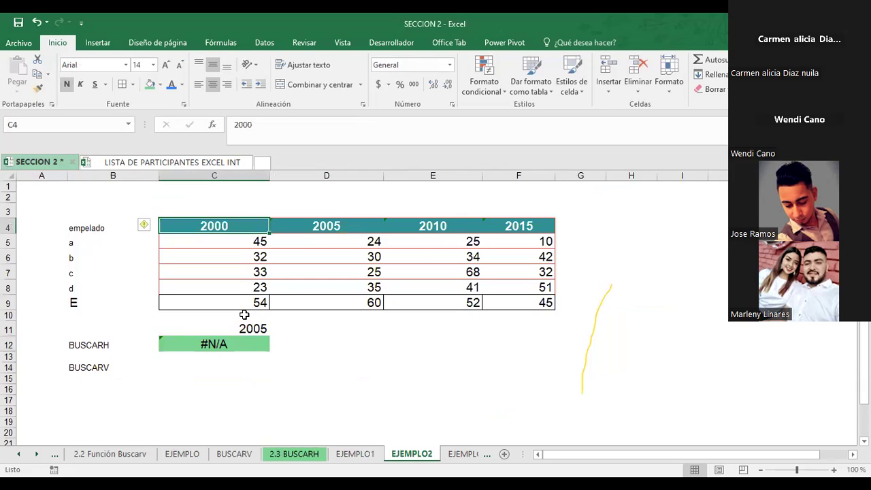
{"action": "key", "text": "shift+Right"}
{"action": "left_click", "coordinate": [536, 303], "text": "shift"}
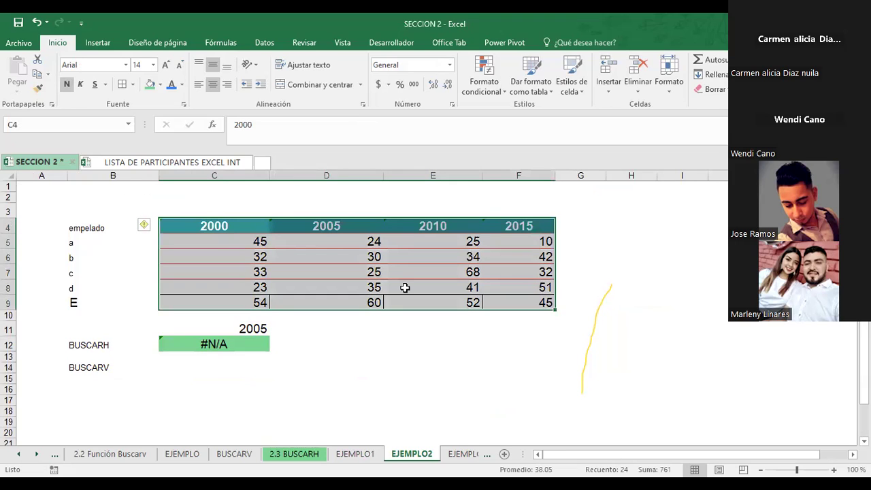
{"action": "left_click_drag", "start_coordinate": [99, 228], "coordinate": [99, 296]}
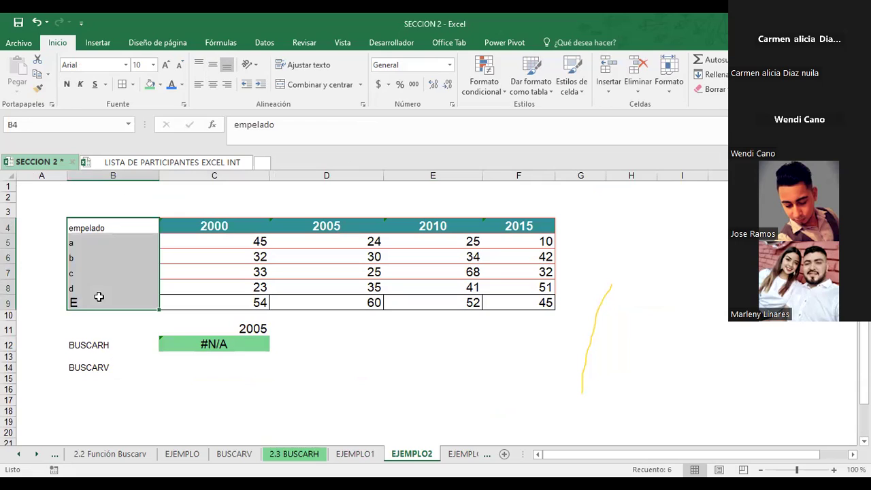
{"action": "left_click", "coordinate": [165, 64]}
- Apply All Borders to the employee labels B4:B9
{"action": "left_click", "coordinate": [433, 357]}
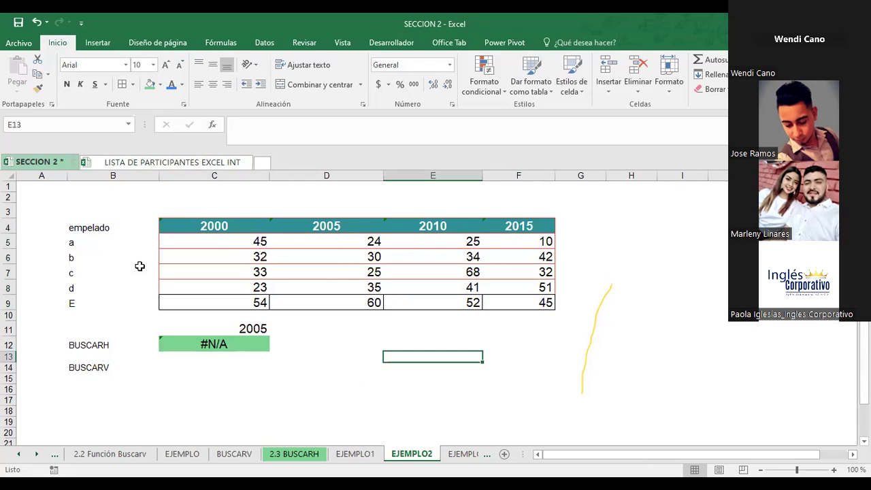
{"action": "left_click_drag", "start_coordinate": [99, 227], "coordinate": [100, 299]}
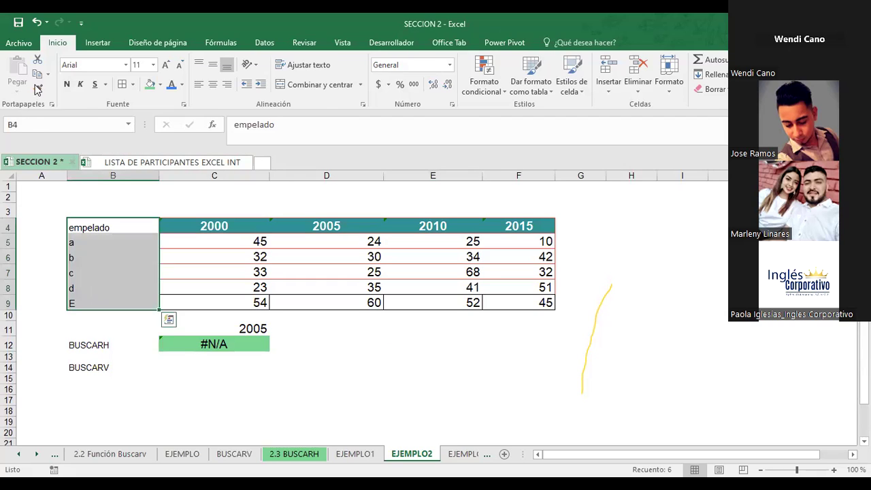
{"action": "left_click", "coordinate": [122, 84]}
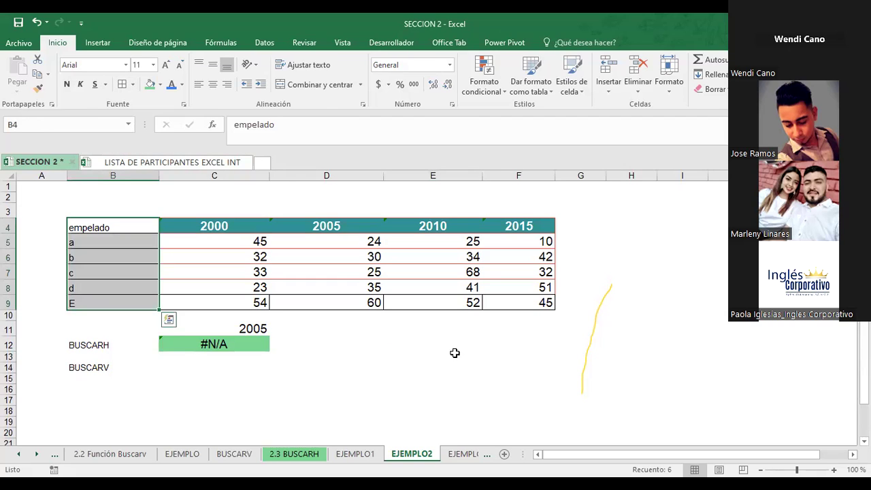
{"action": "left_click", "coordinate": [455, 355]}
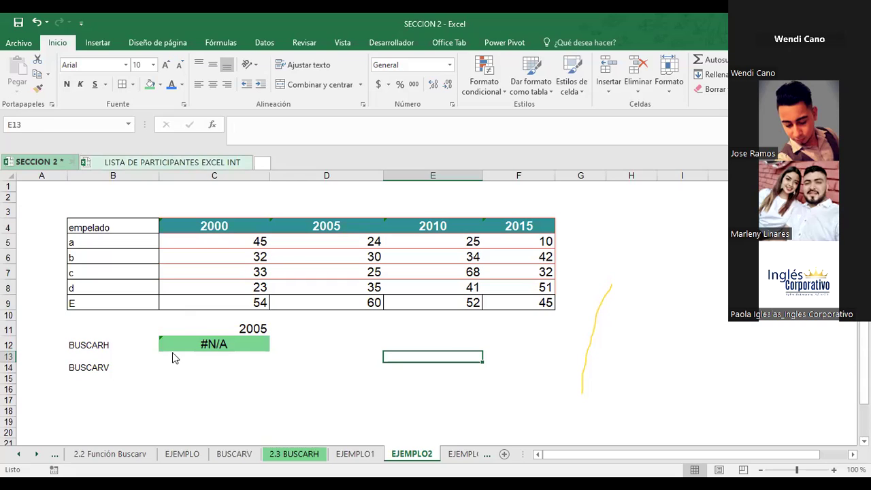
- Convert the text-stored 2000 header in C4 to a number
{"action": "left_click", "coordinate": [179, 225]}
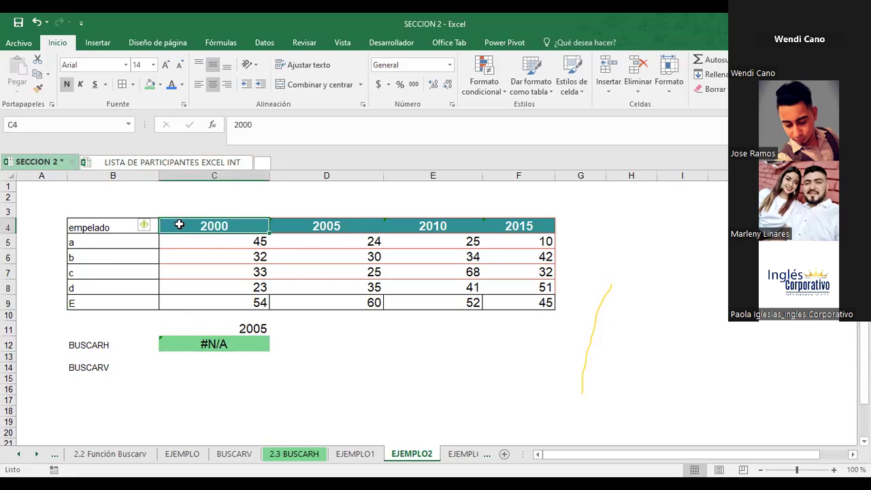
{"action": "left_click", "coordinate": [307, 227]}
{"action": "left_click", "coordinate": [432, 223]}
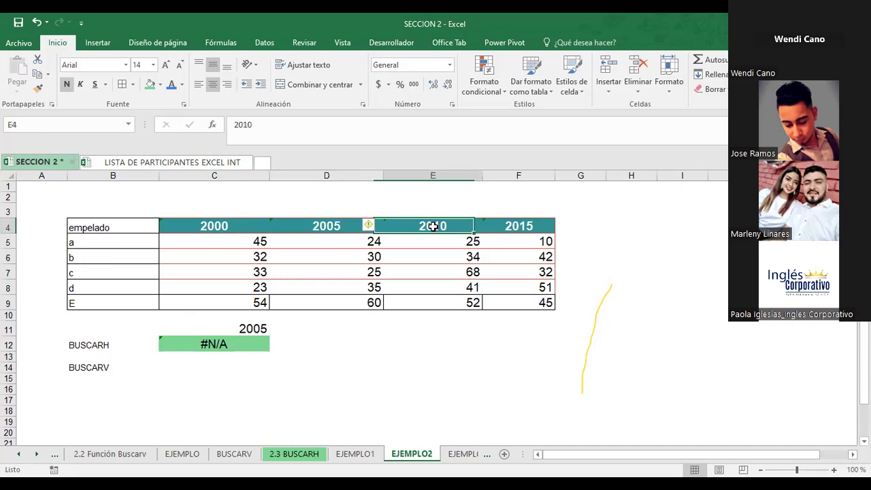
{"action": "left_click", "coordinate": [262, 228]}
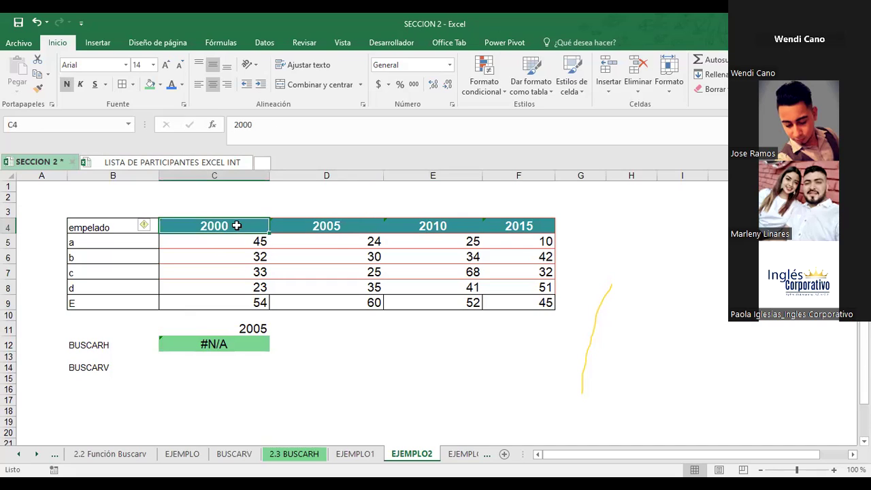
{"action": "left_click", "coordinate": [156, 228]}
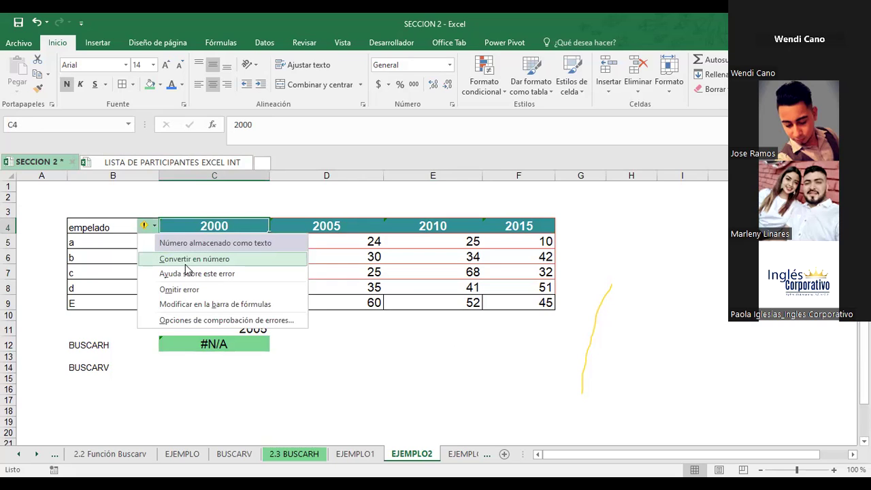
{"action": "left_click", "coordinate": [205, 260]}
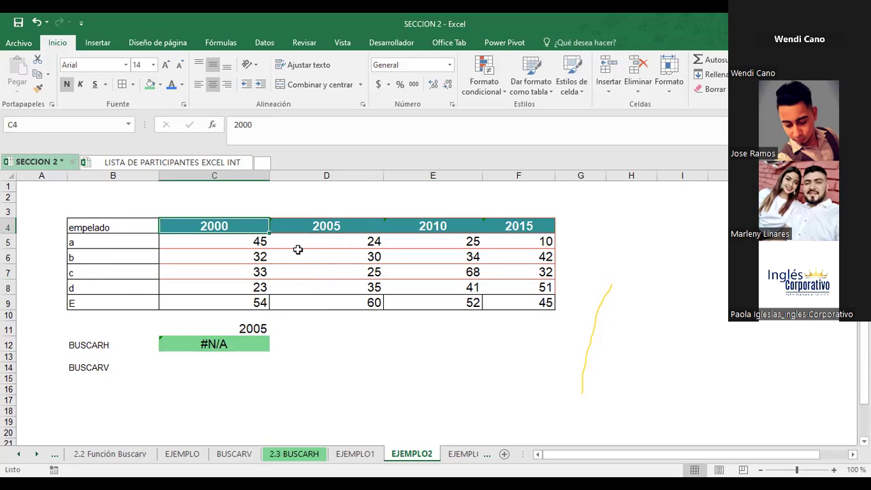
- Copy C4's formatting onto the 2005–2015 headers with Format Painter
{"action": "left_click", "coordinate": [317, 227]}
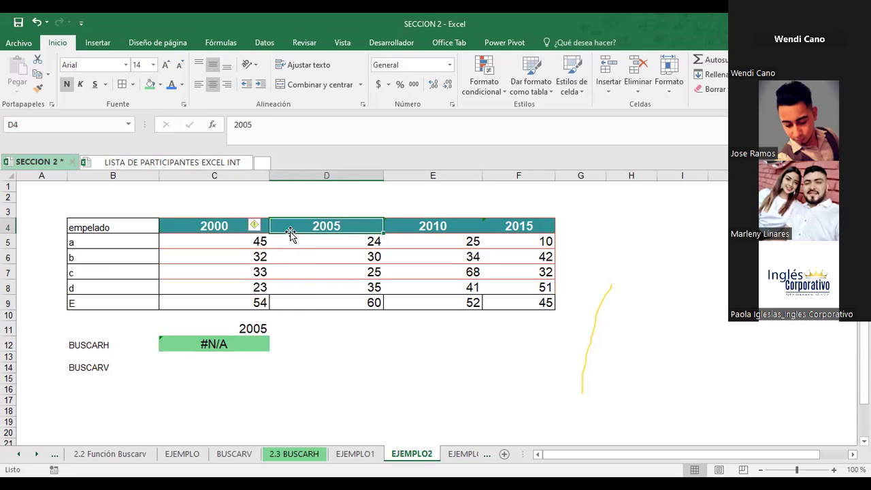
{"action": "left_click", "coordinate": [231, 226]}
{"action": "left_click", "coordinate": [37, 87]}
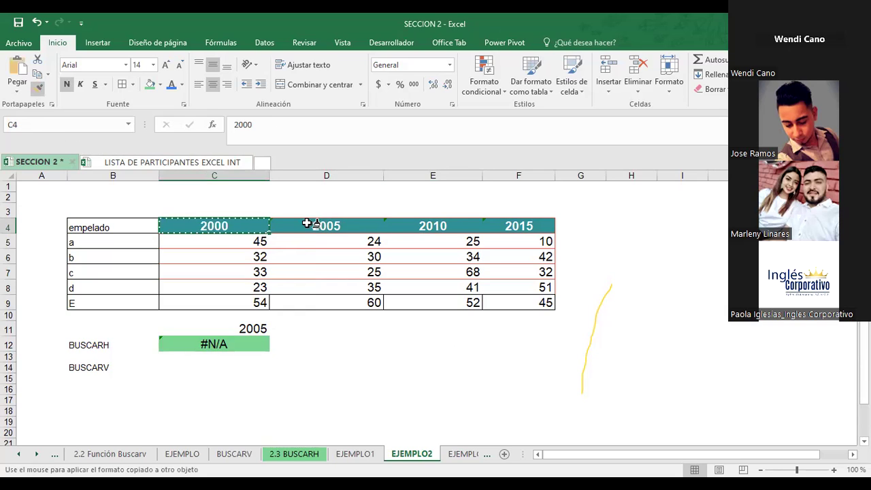
{"action": "left_click_drag", "start_coordinate": [308, 223], "coordinate": [518, 227]}
{"action": "left_click", "coordinate": [616, 239]}
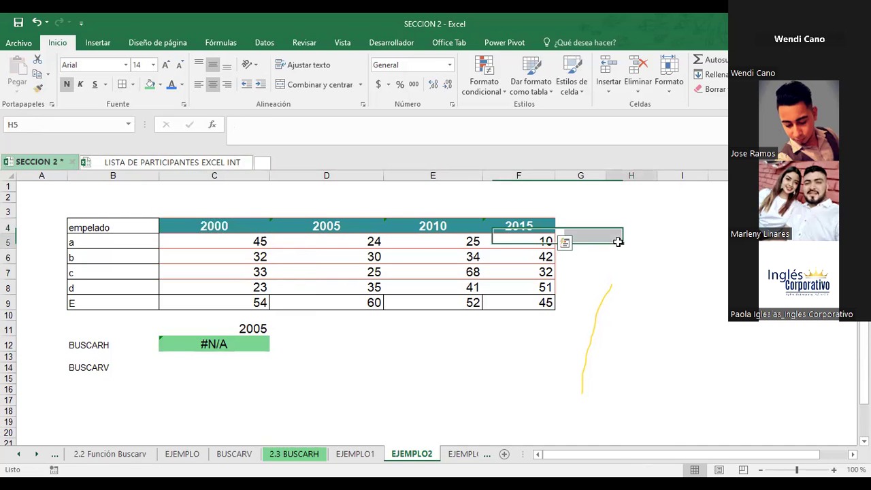
- Convert the 2005 header in D4 to a number with 'Convertir en número'
{"action": "left_click", "coordinate": [216, 230]}
{"action": "left_click", "coordinate": [300, 229]}
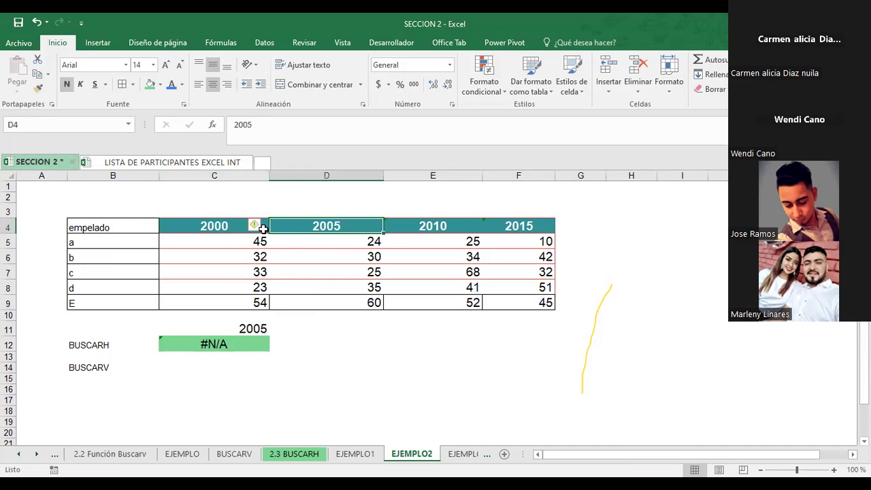
{"action": "left_click", "coordinate": [265, 225]}
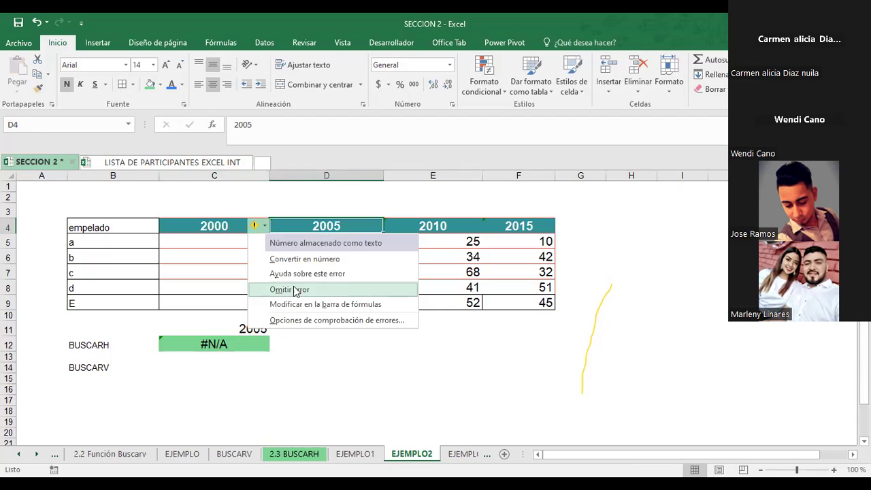
{"action": "left_click", "coordinate": [293, 259]}
{"action": "left_click", "coordinate": [426, 226]}
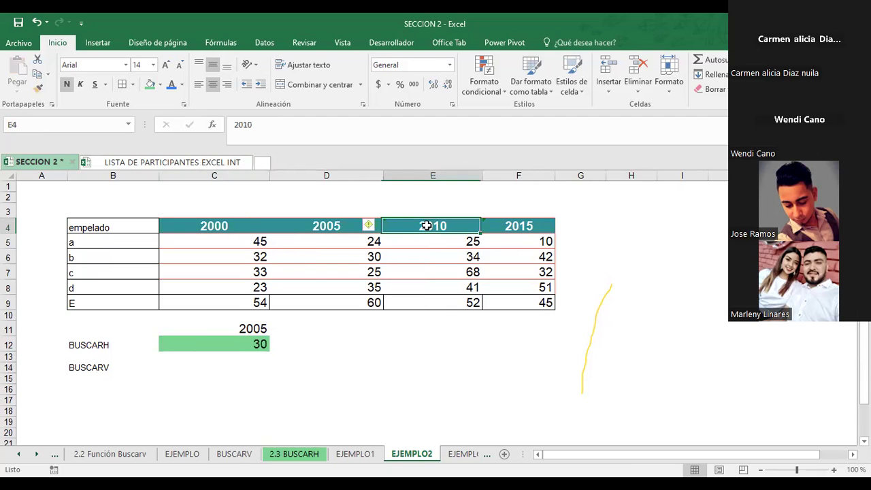
{"action": "left_click", "coordinate": [375, 228]}
- Convert the 2010 and 2015 headers in E4 and F4 to numbers
{"action": "left_click", "coordinate": [402, 228]}
{"action": "left_click", "coordinate": [379, 227]}
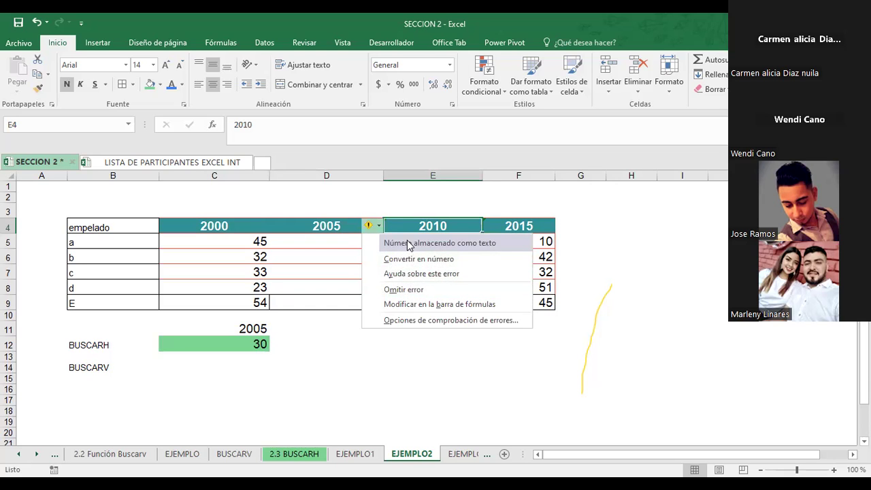
{"action": "left_click", "coordinate": [415, 259]}
{"action": "left_click", "coordinate": [510, 227]}
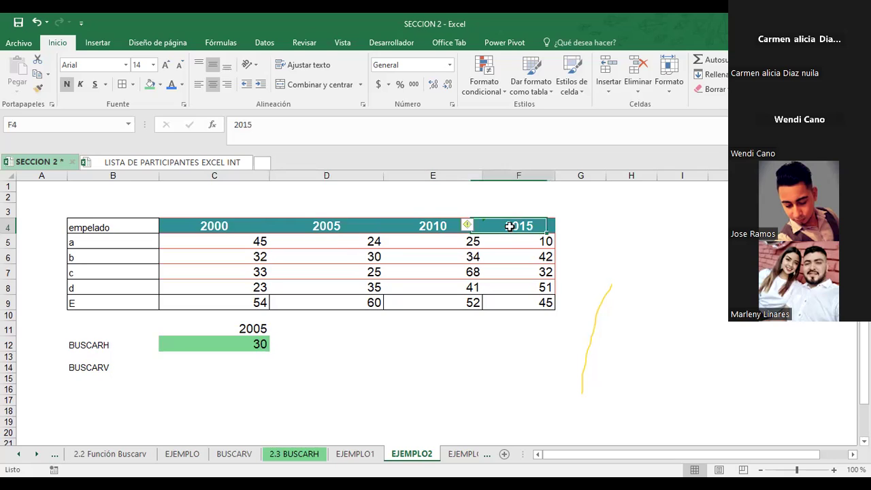
{"action": "left_click", "coordinate": [475, 227]}
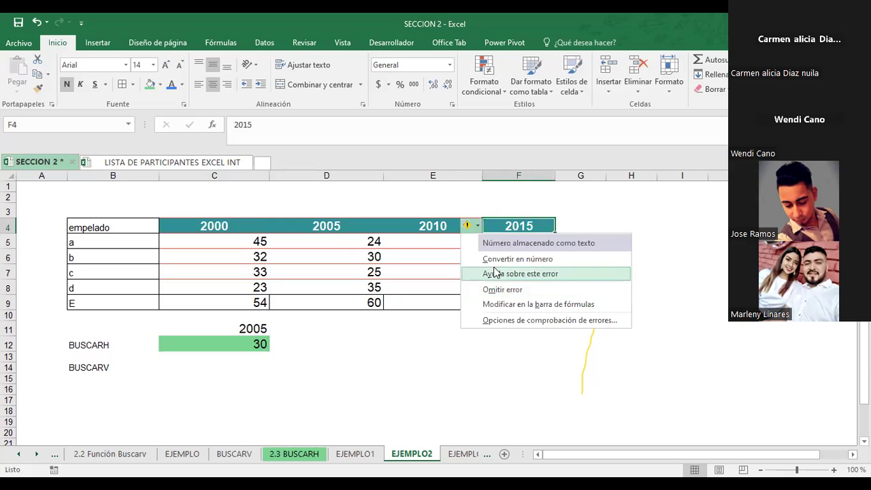
{"action": "left_click", "coordinate": [495, 259]}
{"action": "left_click", "coordinate": [354, 327]}
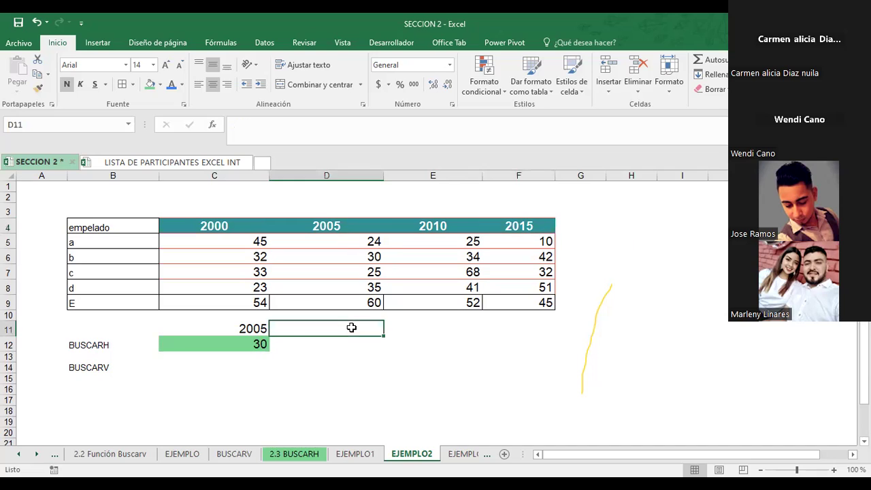
{"action": "left_click", "coordinate": [162, 386]}
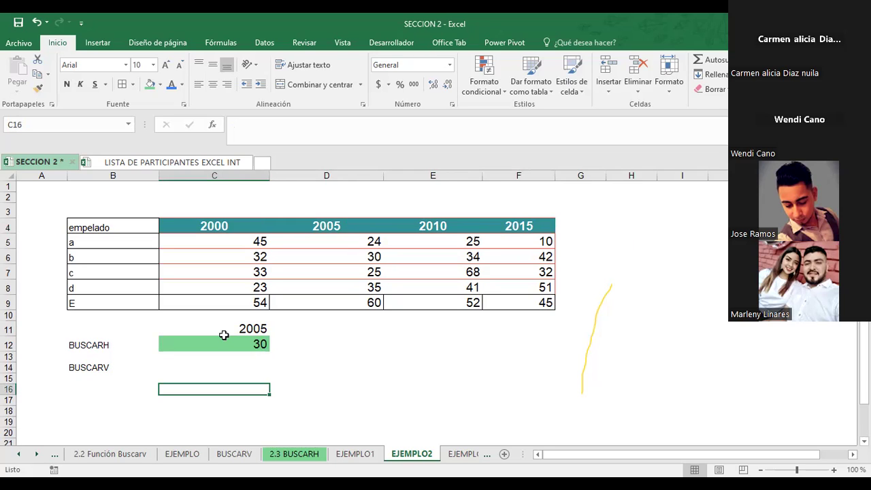
- Change the lookup year in C11 to 2010, then to 2015
{"action": "left_click", "coordinate": [230, 329]}
{"action": "key", "text": "Delete"}
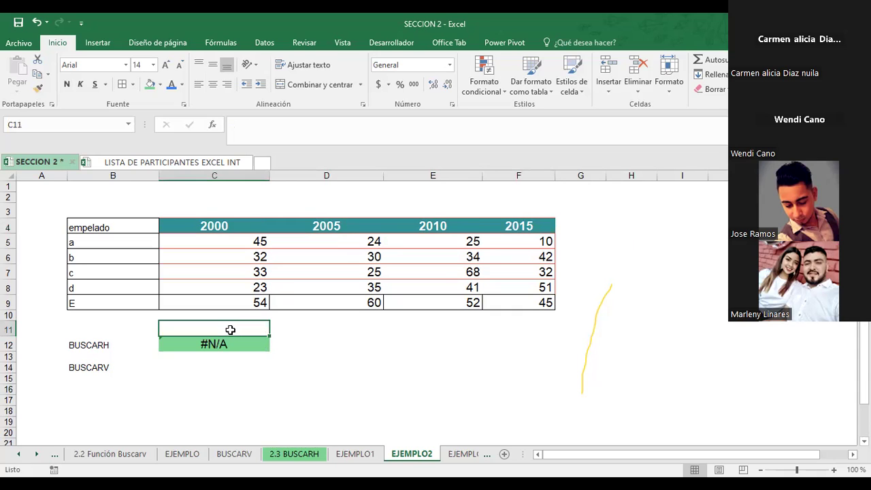
{"action": "type", "text": "2010"}
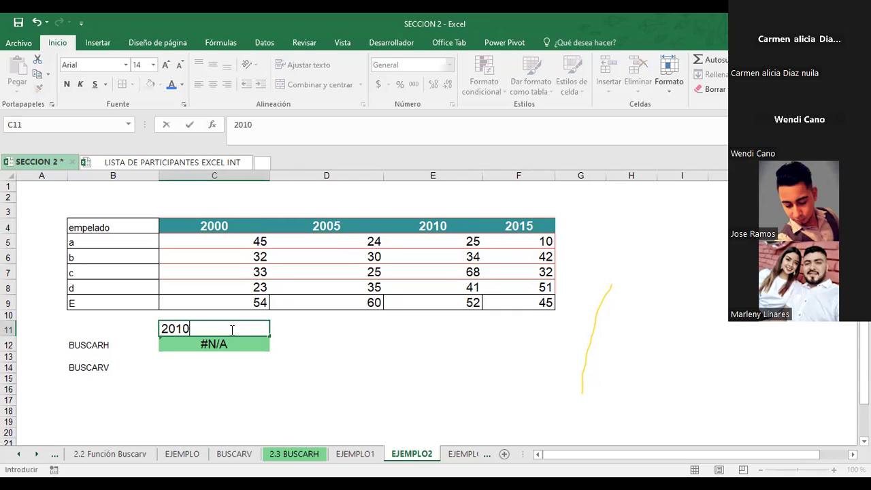
{"action": "key", "text": "Return"}
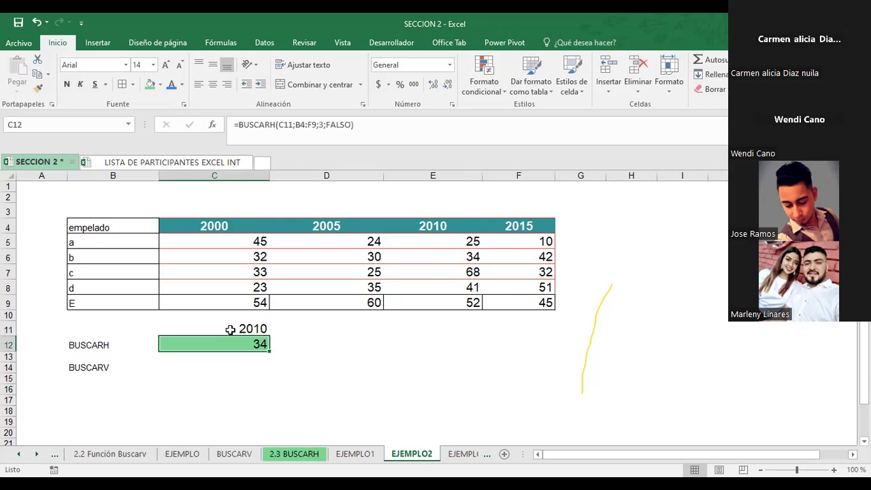
{"action": "left_click", "coordinate": [230, 329]}
{"action": "type", "text": "2015"}
{"action": "key", "text": "Return"}
- Check the year table against the BUSCARH result 42 in C12
{"action": "mouse_move", "coordinate": [184, 225]}
{"action": "left_mouse_down"}
{"action": "mouse_move", "coordinate": [507, 289]}
{"action": "mouse_move", "coordinate": [507, 303]}
{"action": "left_mouse_up"}
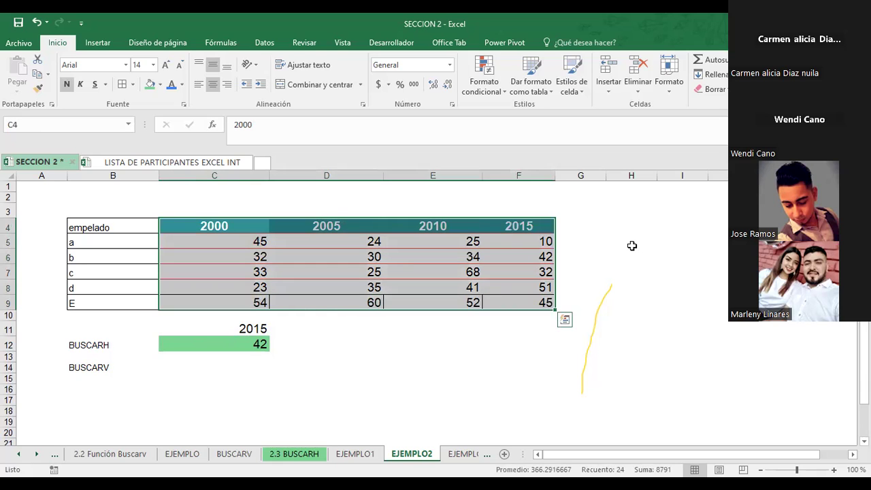
{"action": "left_click", "coordinate": [631, 245]}
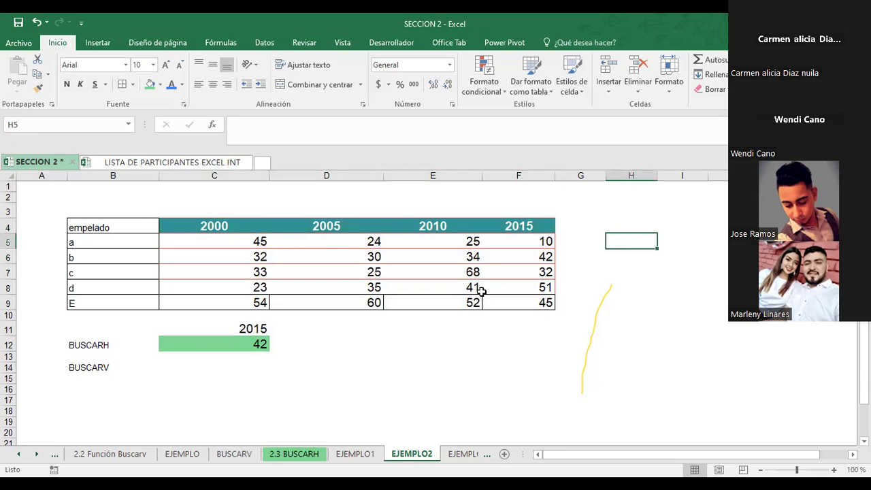
{"action": "left_click", "coordinate": [253, 338]}
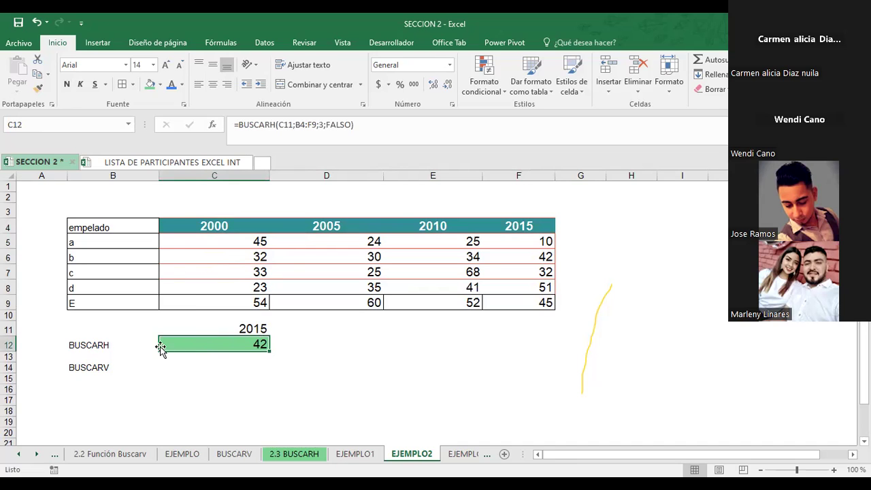
- Insert a new row 10 and fill it with AutoSum column totals
{"action": "left_click", "coordinate": [8, 329]}
{"action": "right_click", "coordinate": [8, 329]}
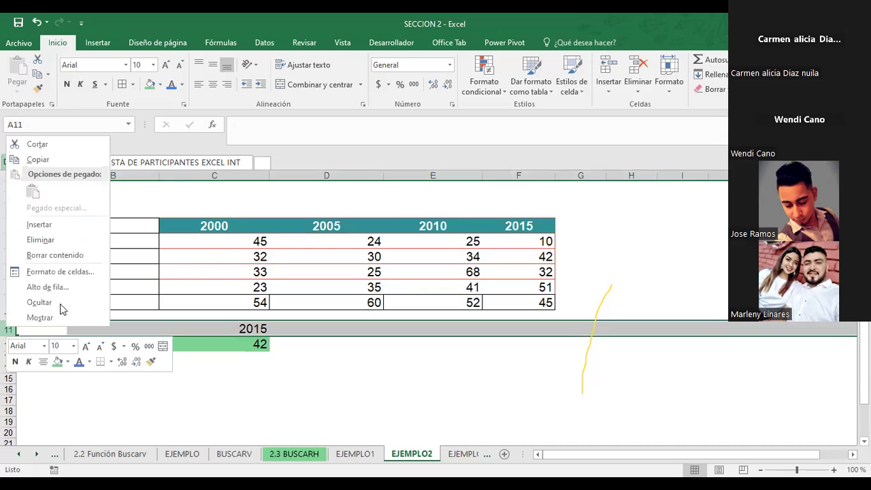
{"action": "left_click", "coordinate": [51, 221]}
{"action": "left_click", "coordinate": [136, 315]}
{"action": "left_click_drag", "start_coordinate": [189, 313], "coordinate": [536, 234]}
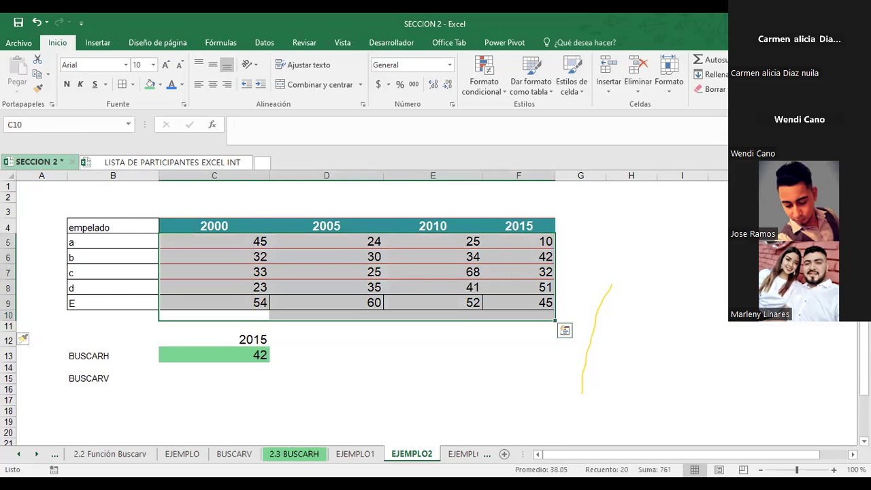
{"action": "left_click", "coordinate": [706, 60]}
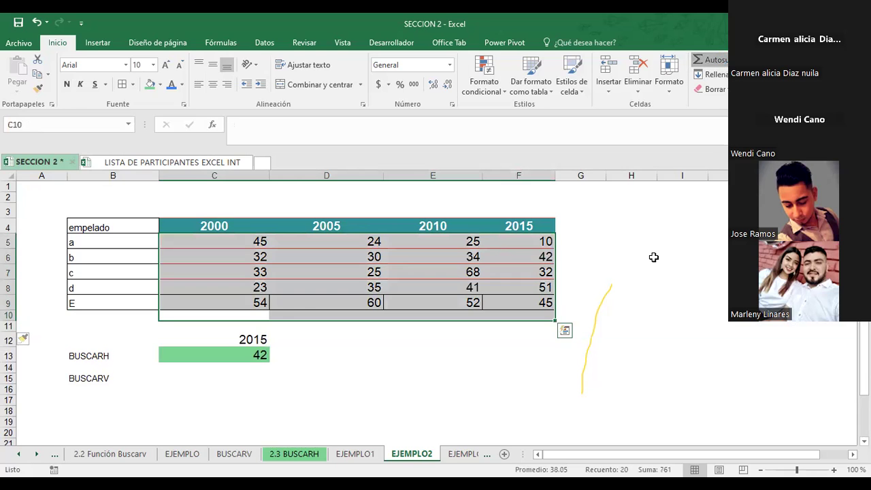
{"action": "left_click", "coordinate": [652, 256]}
- Format the totals C10:F10 as size 14, bold, with green fill
{"action": "left_click_drag", "start_coordinate": [224, 320], "coordinate": [548, 315]}
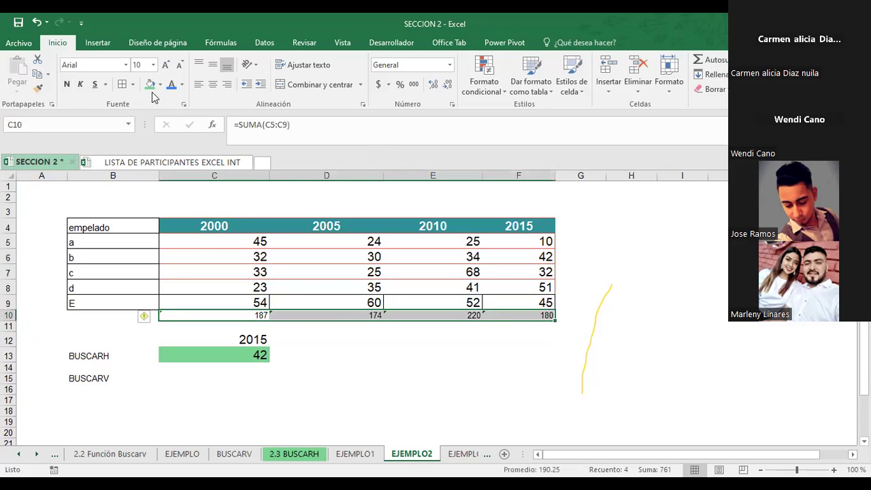
{"action": "left_click", "coordinate": [166, 66]}
{"action": "left_click", "coordinate": [167, 66]}
{"action": "left_click", "coordinate": [167, 65]}
{"action": "left_click", "coordinate": [67, 84]}
{"action": "left_click", "coordinate": [632, 248]}
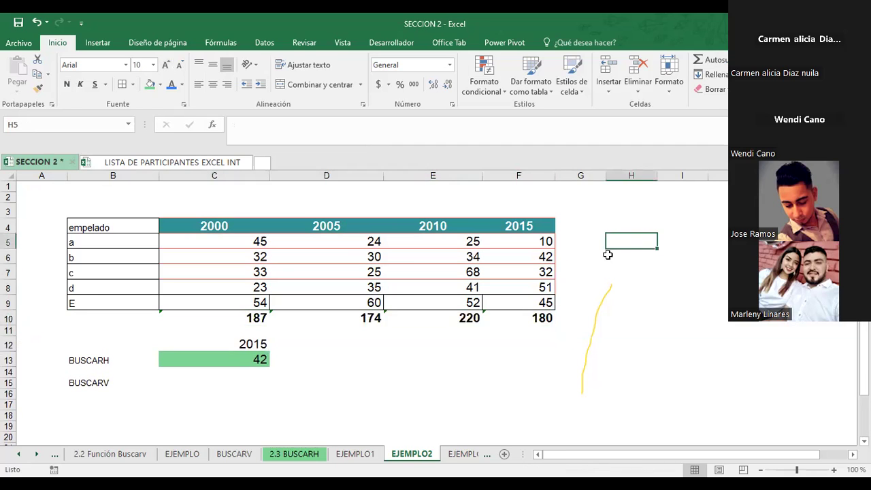
{"action": "left_click_drag", "start_coordinate": [187, 316], "coordinate": [537, 316]}
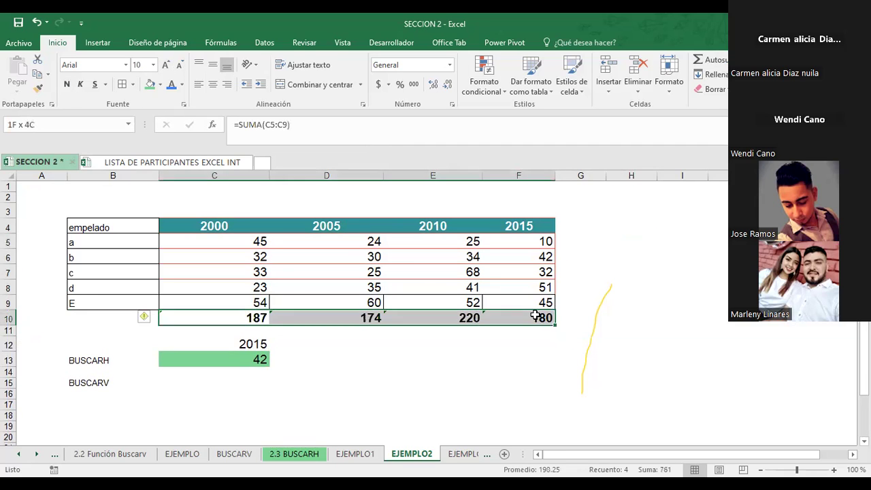
{"action": "left_click", "coordinate": [149, 84]}
{"action": "left_click", "coordinate": [643, 245]}
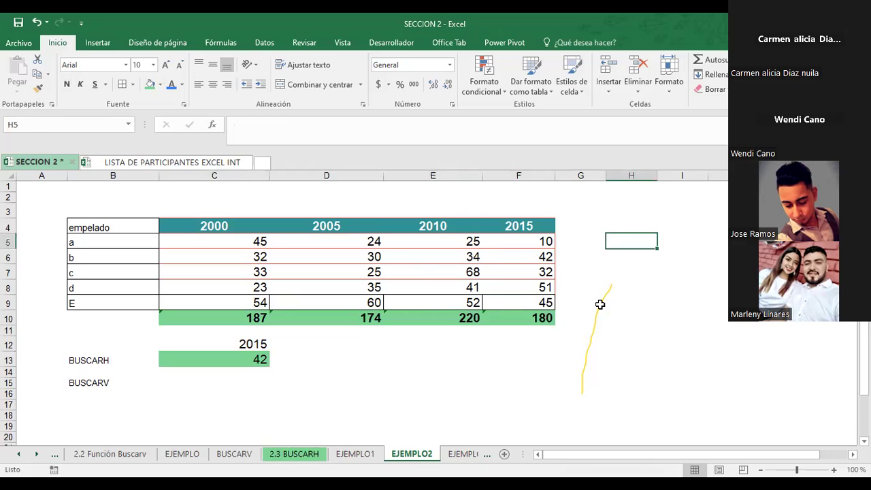
{"action": "left_click", "coordinate": [215, 360]}
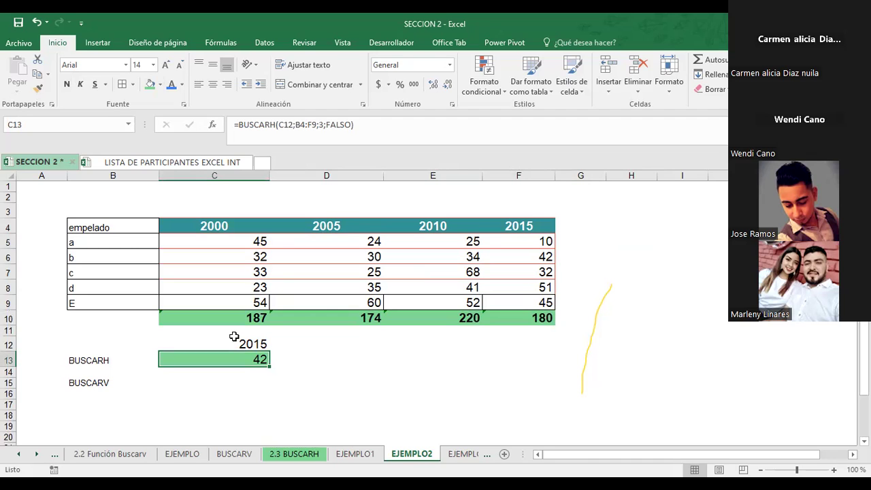
- Change the BUSCARH row index in C13 from 3 to 7
{"action": "key", "text": "F2"}
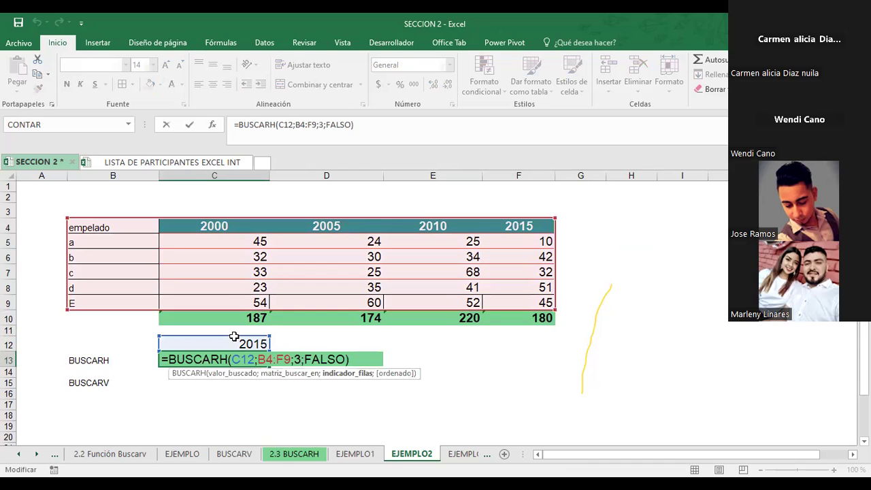
{"action": "key", "text": "BackSpace"}
{"action": "type", "text": "7"}
{"action": "key", "text": "Return"}
{"action": "key", "text": "Up"}
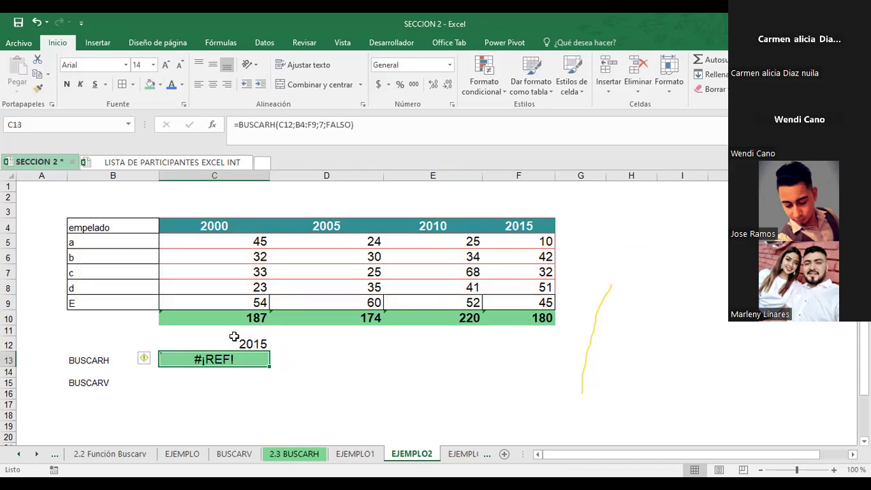
- Check the employee labels in column B and the 2000 total in C10
{"action": "left_click", "coordinate": [109, 228]}
{"action": "left_click", "coordinate": [110, 244]}
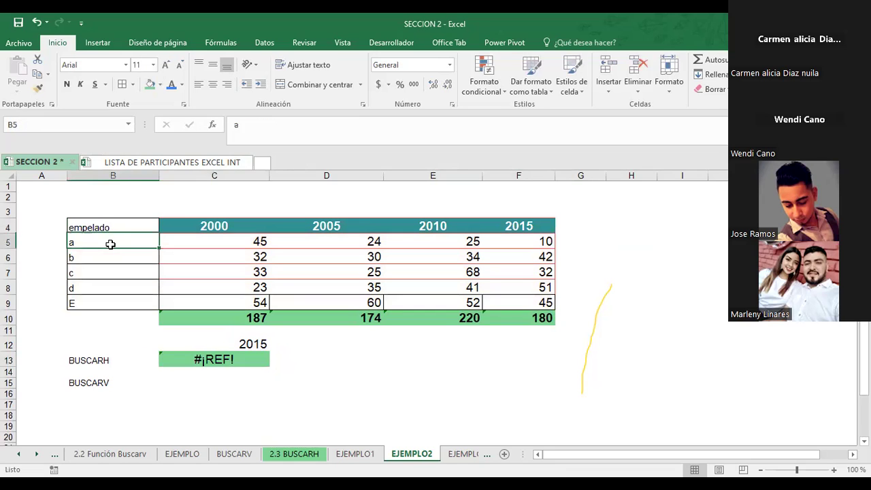
{"action": "left_click", "coordinate": [109, 257]}
{"action": "left_click", "coordinate": [108, 272]}
{"action": "left_click", "coordinate": [102, 287]}
{"action": "left_click", "coordinate": [105, 301]}
{"action": "left_click", "coordinate": [191, 319]}
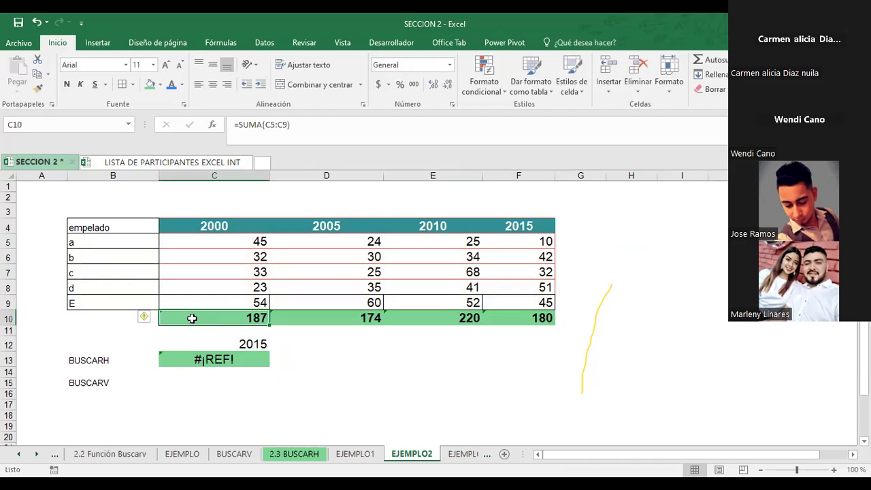
{"action": "key", "text": "Down"}
{"action": "key", "text": "Down"}
{"action": "key", "text": "Down"}
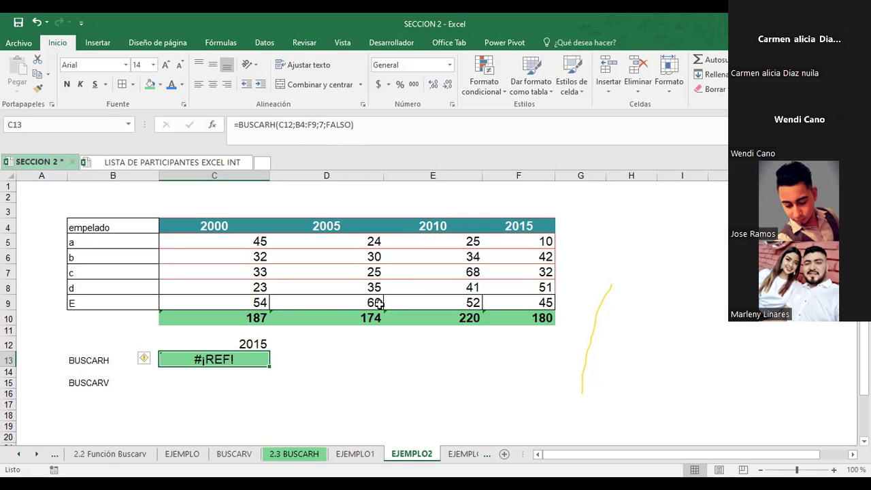
- Extend the BUSCARH search range in C13 to B4:F10
{"action": "left_click", "coordinate": [316, 126]}
{"action": "key", "text": "BackSpace"}
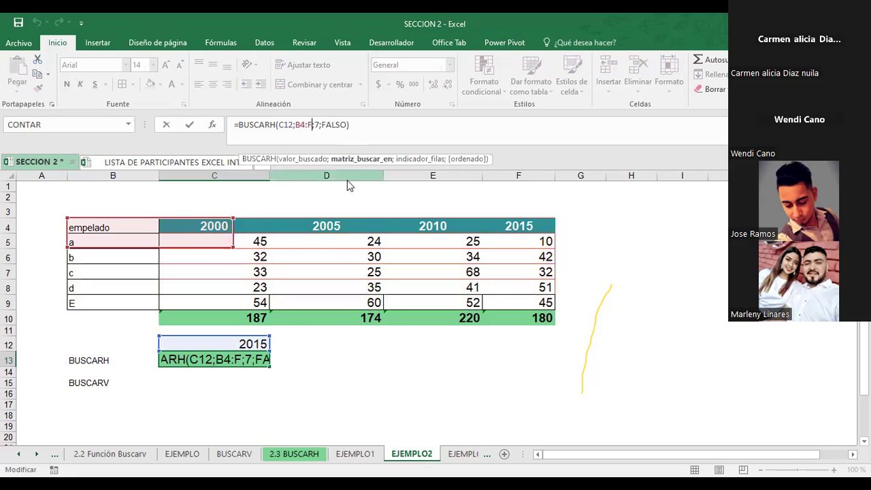
{"action": "type", "text": "10"}
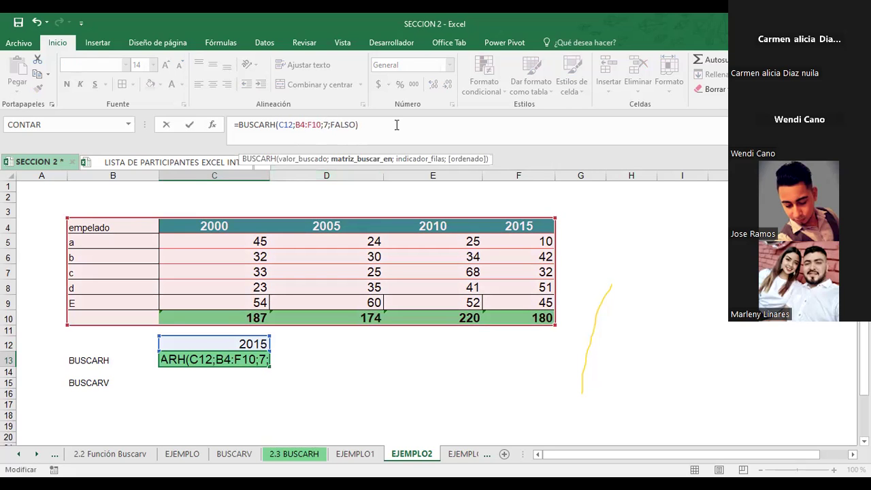
{"action": "key", "text": "Return"}
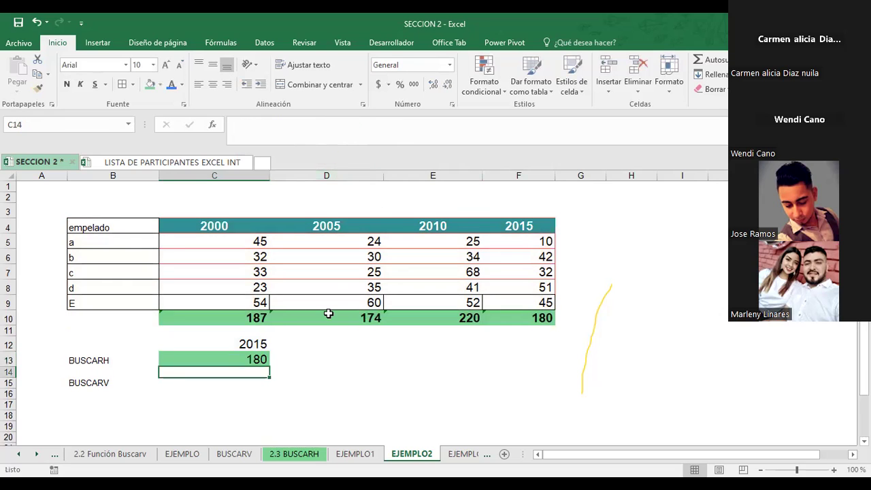
- Enter 2000 as the lookup year in C12
{"action": "key", "text": "Up"}
{"action": "key", "text": "Right"}
{"action": "key", "text": "Left"}
{"action": "key", "text": "Up"}
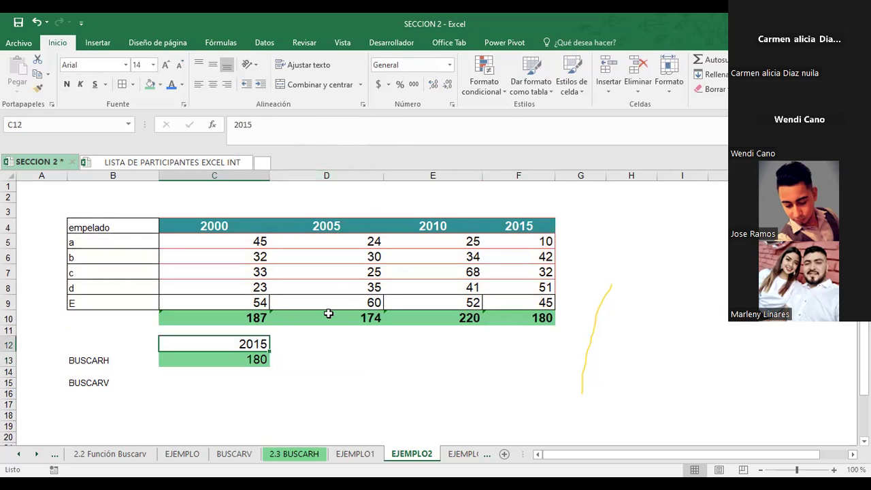
{"action": "type", "text": "2000"}
{"action": "key", "text": "Return"}
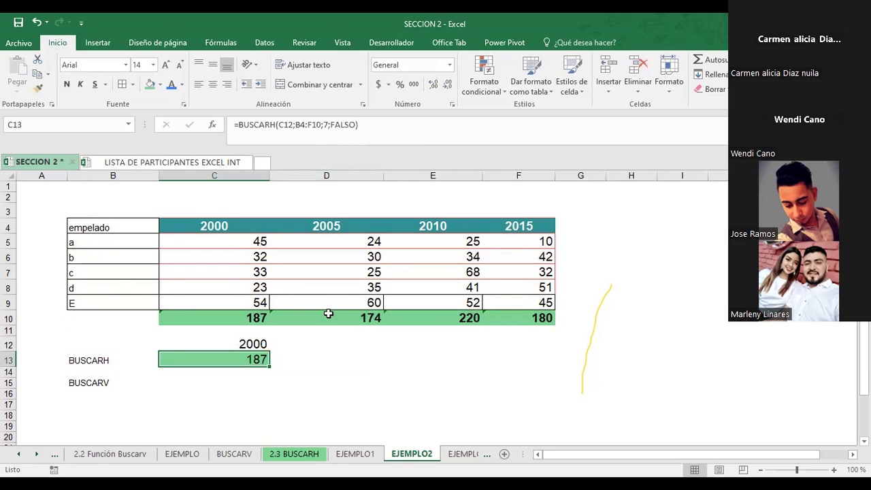
{"action": "left_click", "coordinate": [117, 357]}
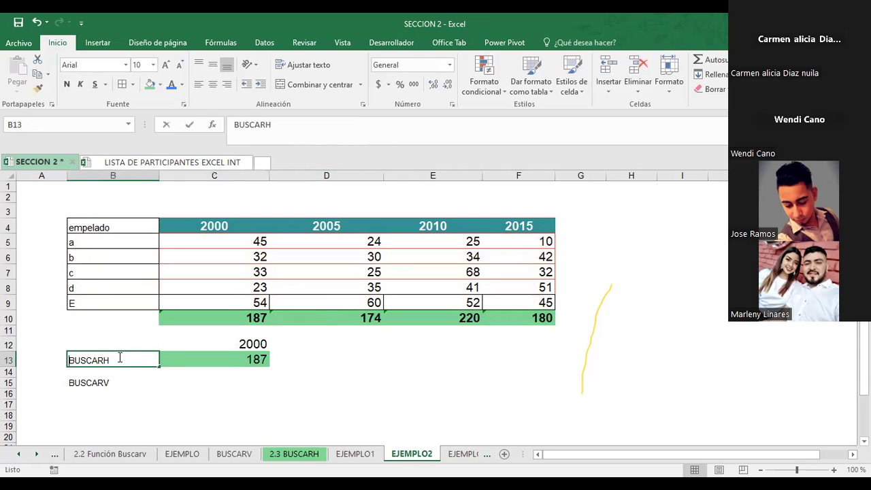
- Label B13 TOTALES with a green fill and 14-point text
{"action": "type", "text": "TOTALES"}
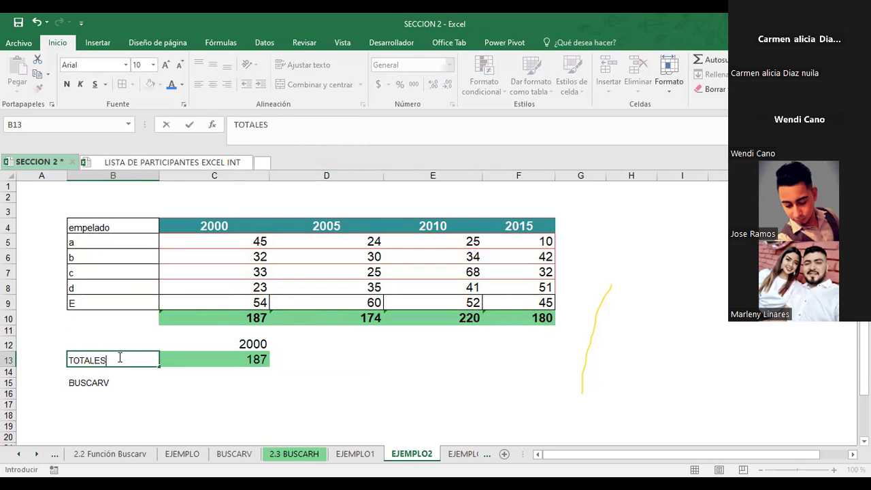
{"action": "key", "text": "Return"}
{"action": "left_click", "coordinate": [117, 357]}
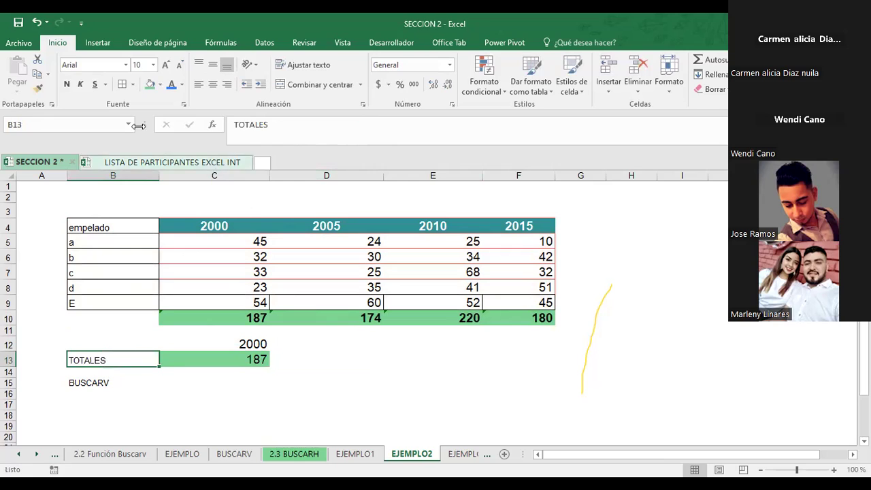
{"action": "left_click", "coordinate": [150, 85]}
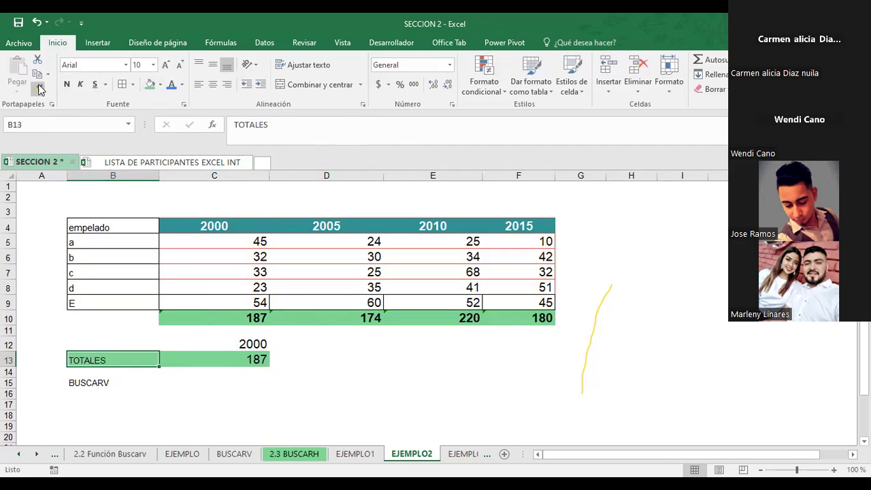
{"action": "left_click", "coordinate": [164, 70]}
{"action": "left_click", "coordinate": [164, 70]}
{"action": "left_click", "coordinate": [164, 70]}
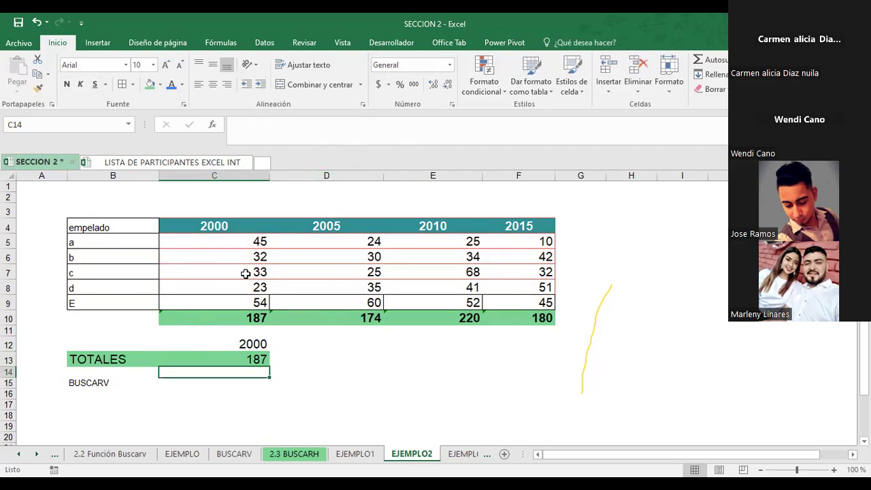
- Move off the labels and select the BUSCARV label cell B15
{"action": "key", "text": "Down"}
{"action": "key", "text": "Down"}
{"action": "key", "text": "Down"}
{"action": "key", "text": "Right"}
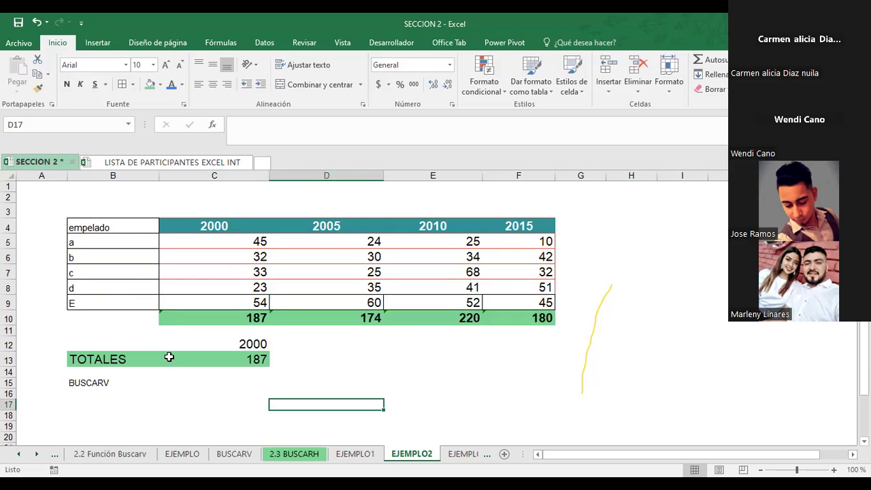
{"action": "left_click", "coordinate": [94, 385]}
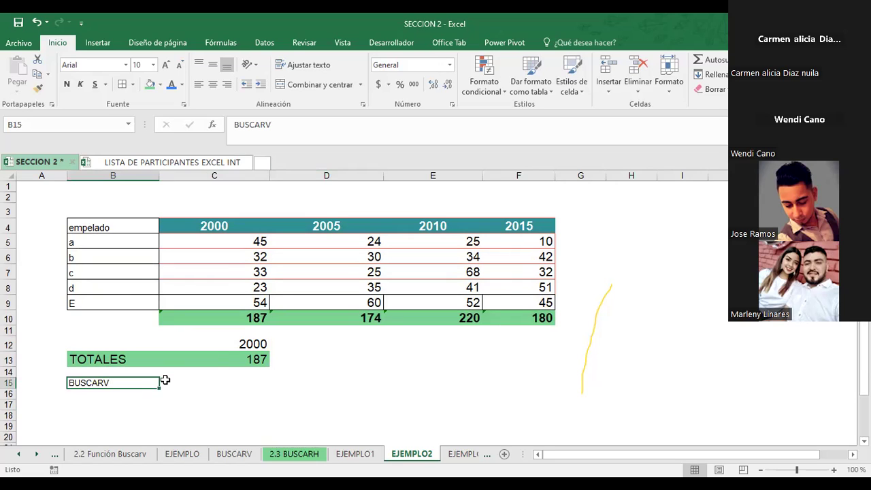
- Label B12 as AÑO and B14 as EMPLEADO, and clear the old BUSCARV label from B15
{"action": "key", "text": "Up"}
{"action": "key", "text": "Up"}
{"action": "key", "text": "Up"}
{"action": "key", "text": "Right"}
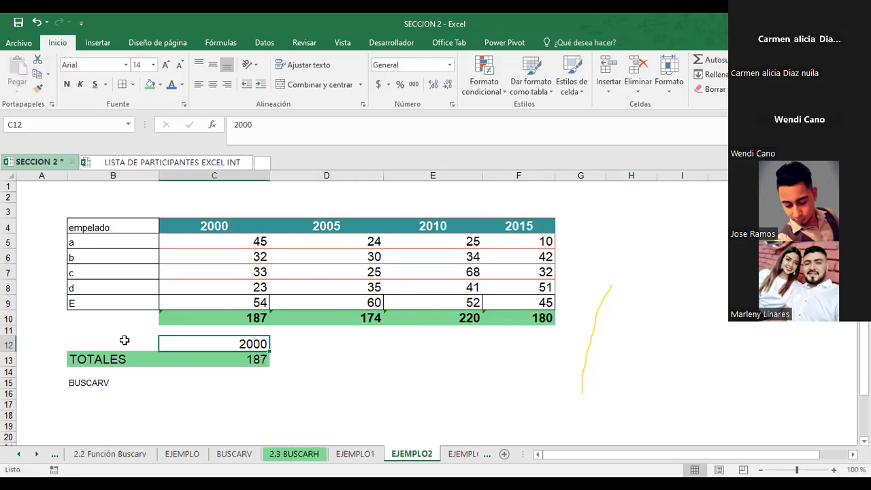
{"action": "left_click", "coordinate": [125, 340]}
{"action": "type", "text": "AÑO"}
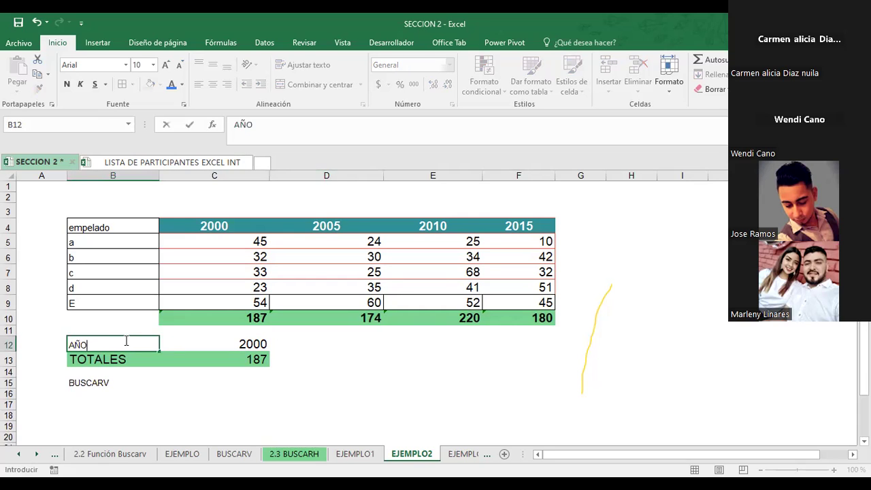
{"action": "key", "text": "Return"}
{"action": "key", "text": "Return"}
{"action": "type", "text": "EMPLEADO"}
{"action": "key", "text": "Return"}
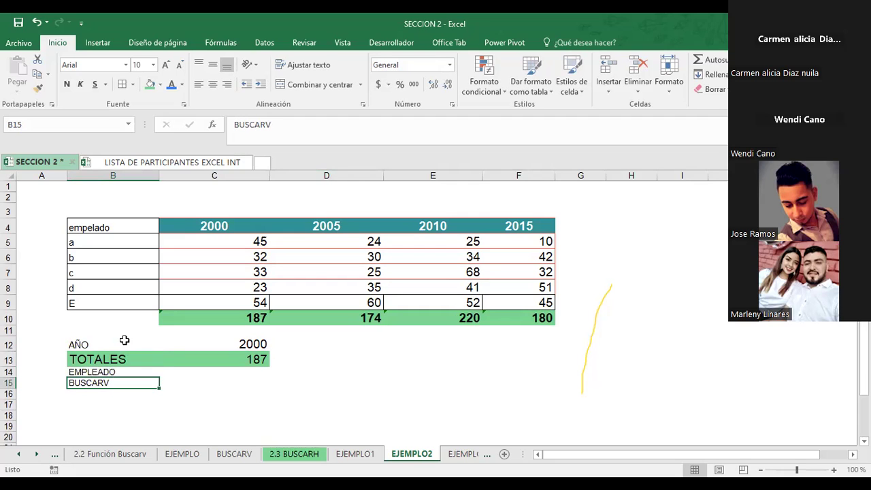
{"action": "key", "text": "Delete"}
- Enlarge the B12:B14 labels by two font-size steps and review the BUSCARH formula in C13
{"action": "left_click_drag", "start_coordinate": [96, 342], "coordinate": [98, 372]}
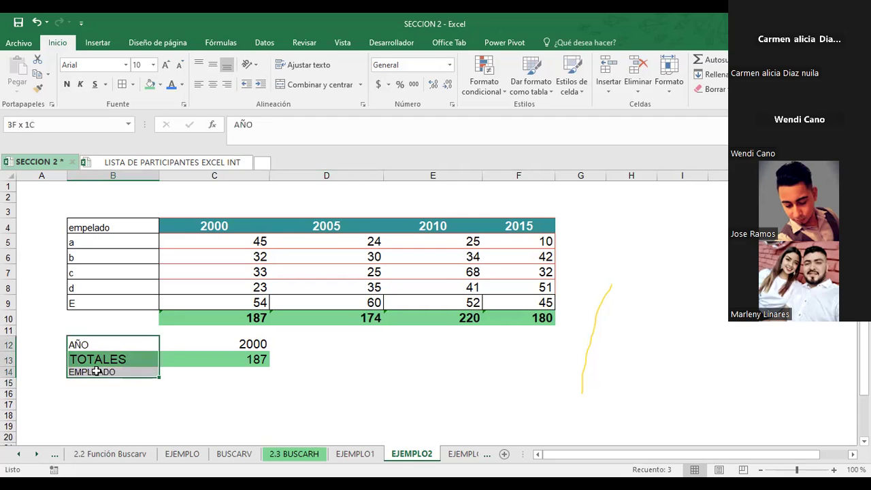
{"action": "left_click", "coordinate": [165, 64]}
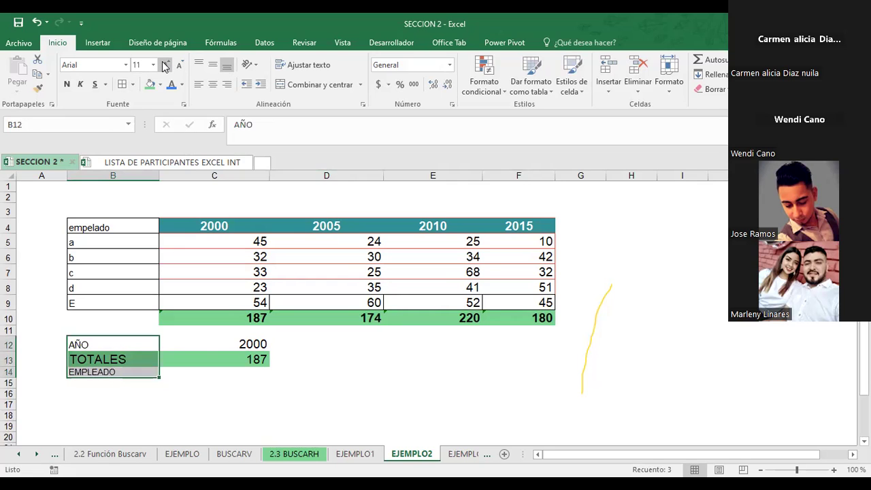
{"action": "left_click", "coordinate": [164, 64]}
{"action": "left_click", "coordinate": [170, 376]}
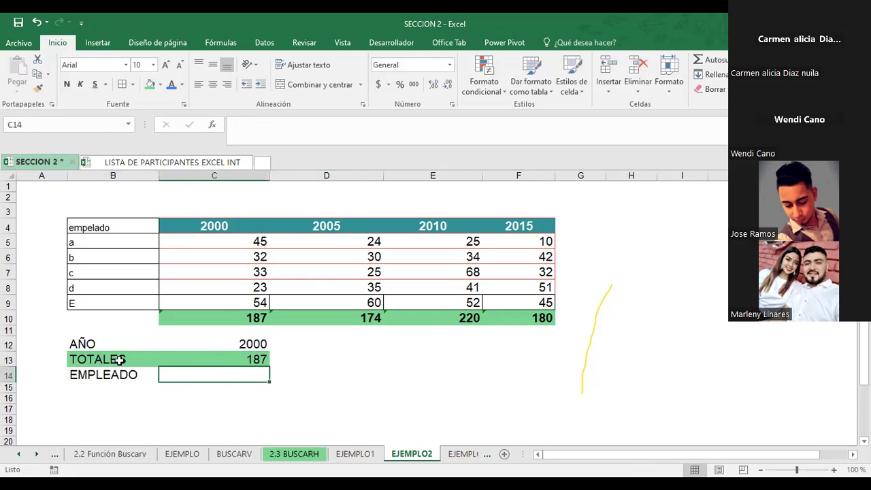
{"action": "key", "text": "Up"}
{"action": "key", "text": "Up"}
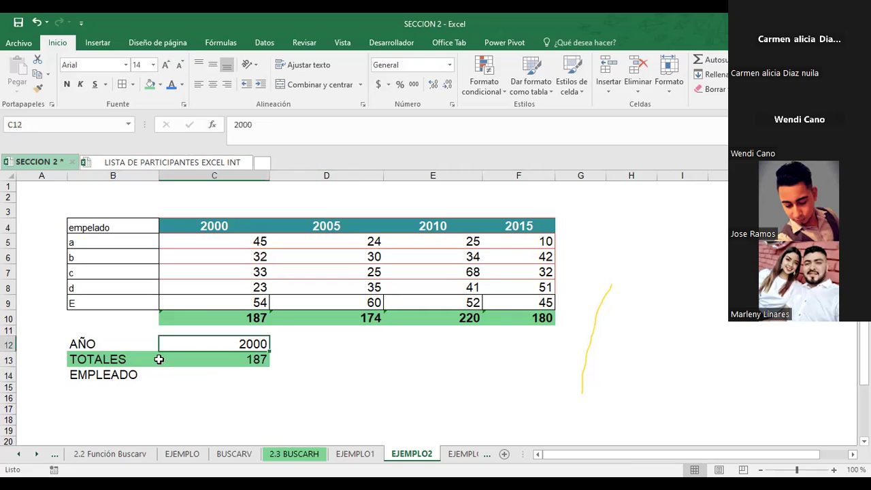
{"action": "left_click", "coordinate": [159, 359]}
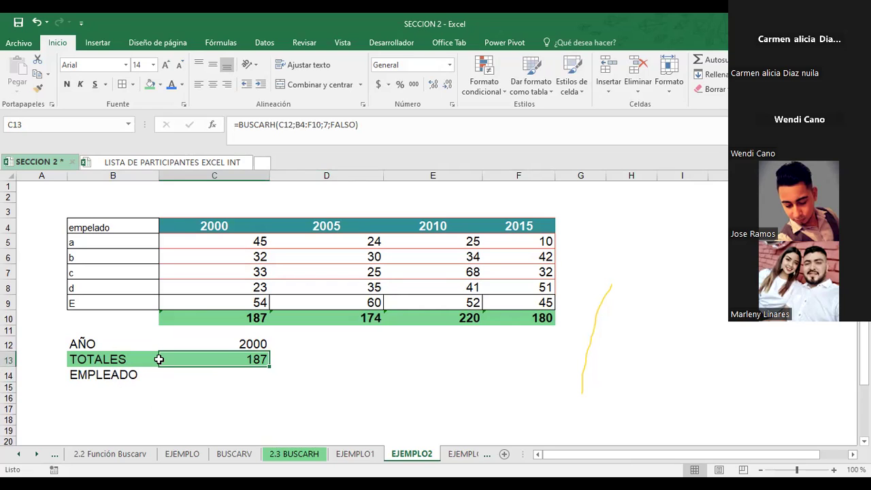
{"action": "key", "text": "Down"}
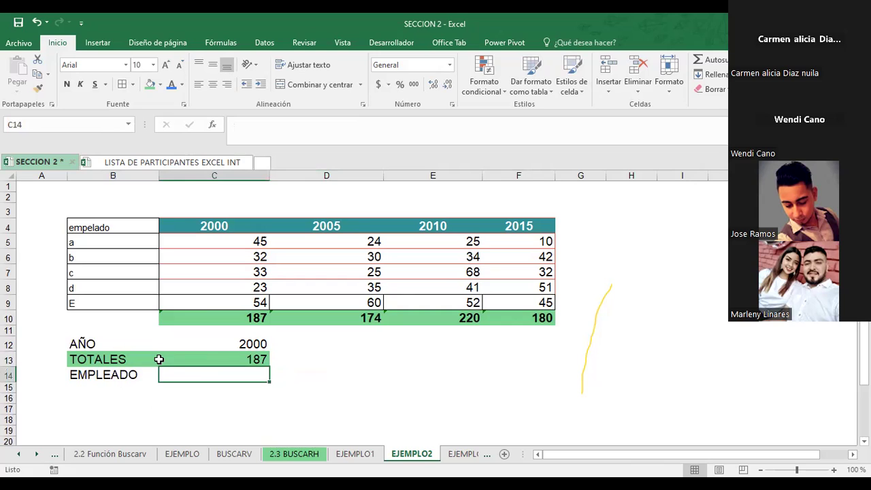
{"action": "key", "text": "Up"}
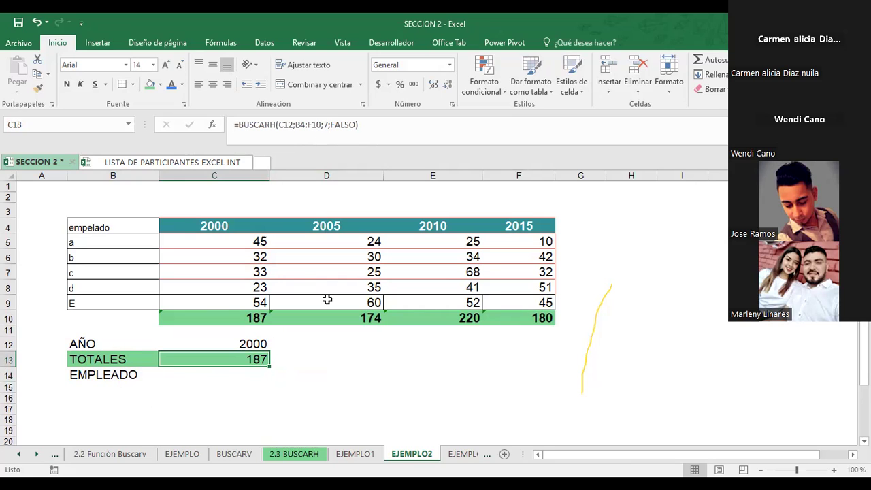
- Start a BUSCARV formula in C14, then cancel it unfinished
{"action": "key", "text": "Right"}
{"action": "key", "text": "Left"}
{"action": "key", "text": "Down"}
{"action": "type", "text": "="}
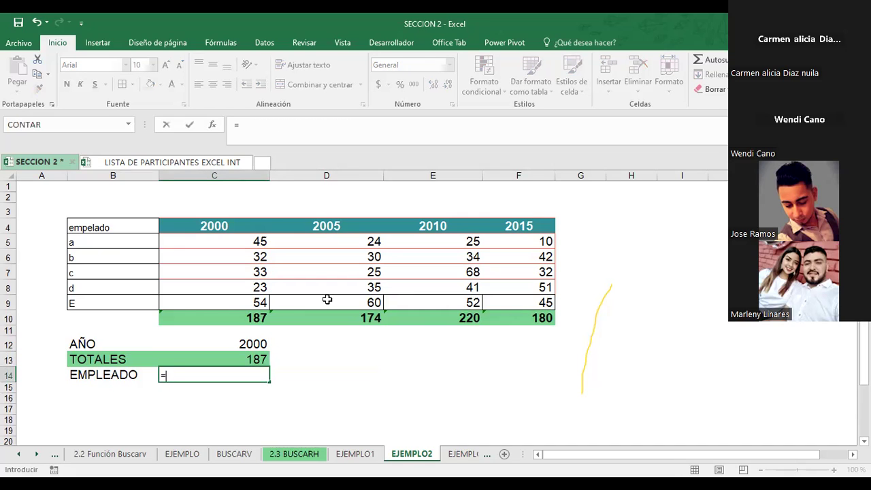
{"action": "type", "text": "FUNCION"}
{"action": "key", "text": "BackSpace"}
{"action": "key", "text": "BackSpace"}
{"action": "key", "text": "BackSpace"}
{"action": "key", "text": "BackSpace"}
{"action": "key", "text": "BackSpace"}
{"action": "key", "text": "BackSpace"}
{"action": "type", "text": "B"}
{"action": "type", "text": "USCARV"}
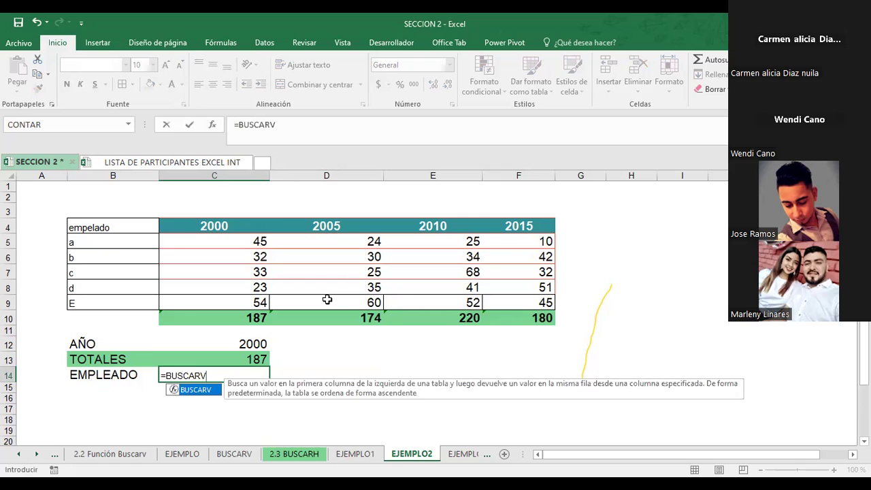
{"action": "type", "text": "("}
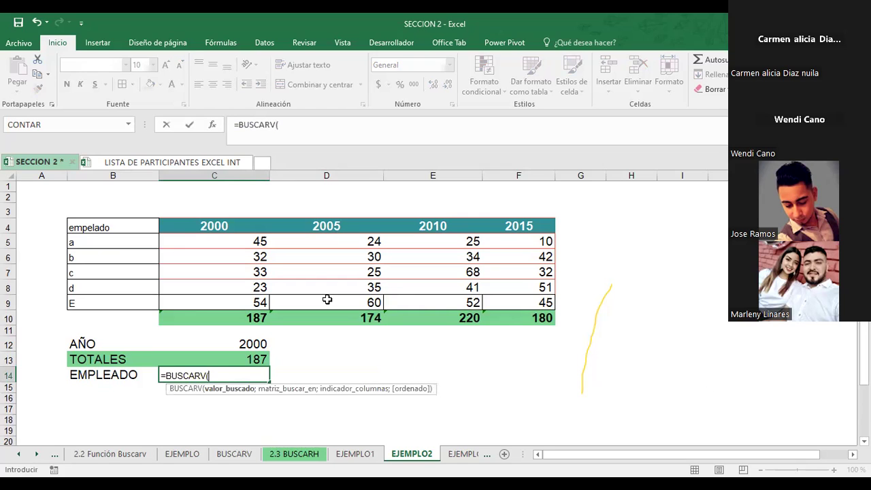
{"action": "key", "text": "Escape"}
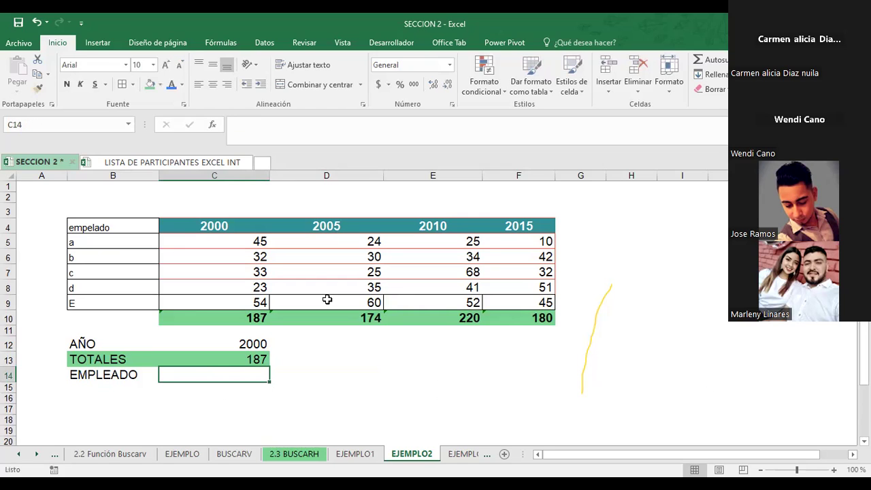
- Insert a blank column C before the year table, leaving the new C13 cell unfilled
{"action": "left_click", "coordinate": [215, 175]}
{"action": "right_click", "coordinate": [215, 176]}
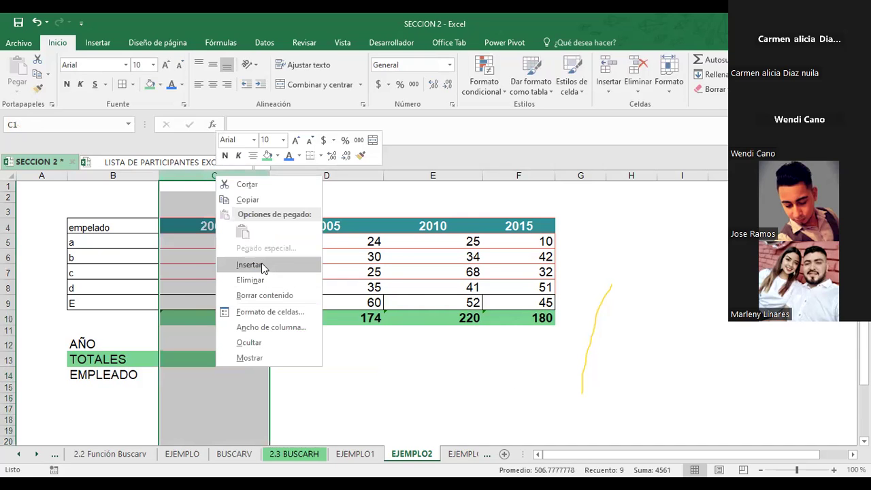
{"action": "left_click", "coordinate": [263, 266]}
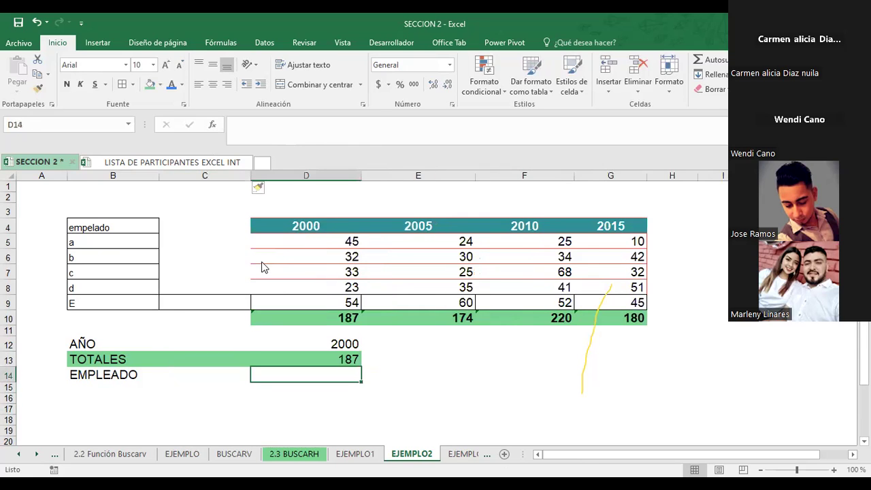
{"action": "left_click", "coordinate": [204, 359]}
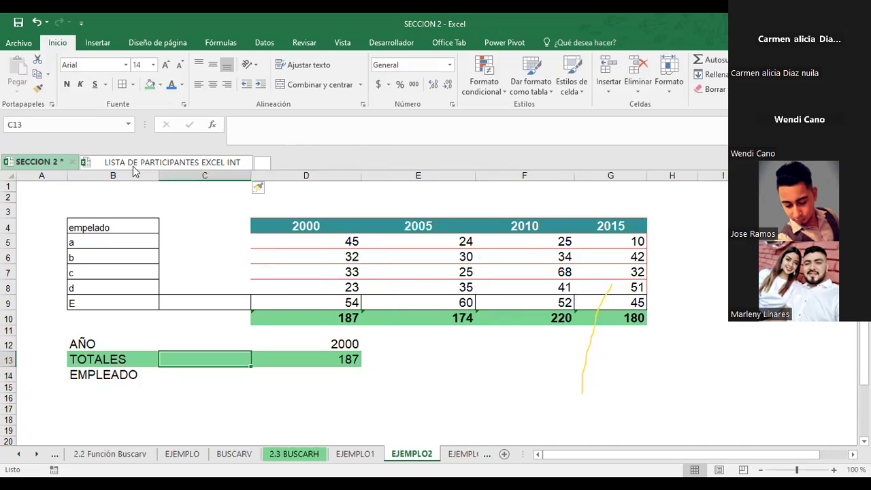
{"action": "left_click", "coordinate": [160, 85]}
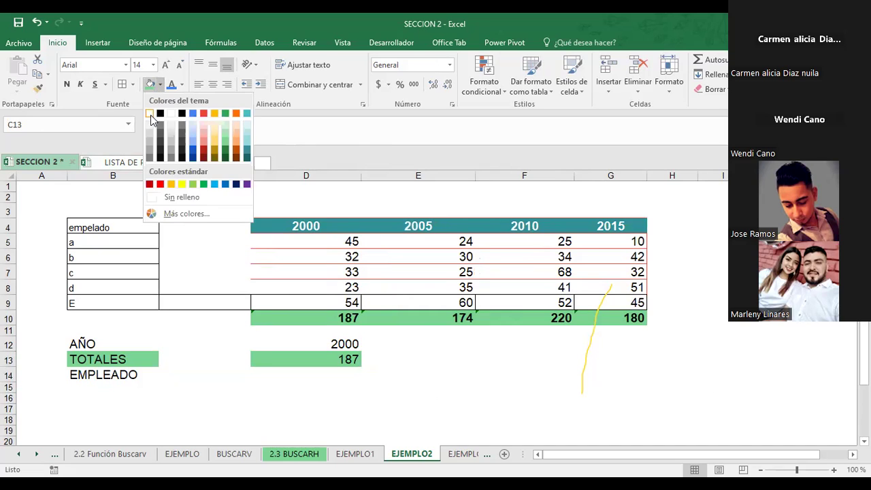
{"action": "key", "text": "ctrl+z"}
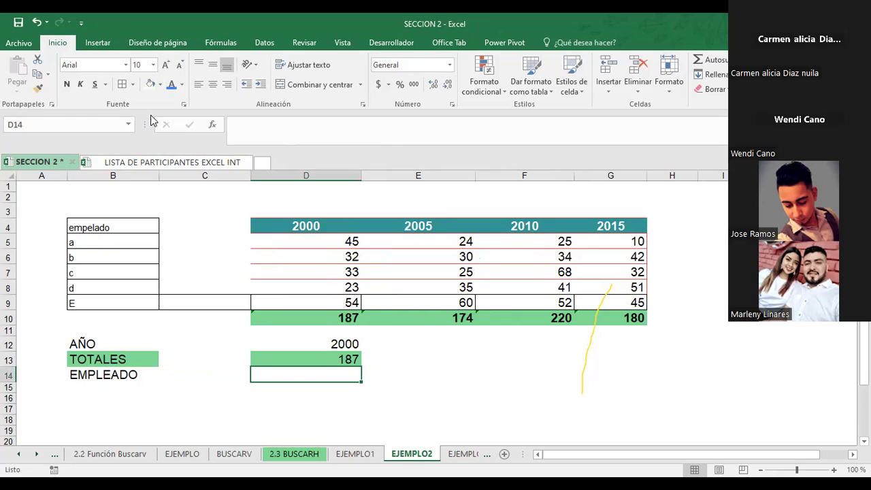
{"action": "type", "text": "="}
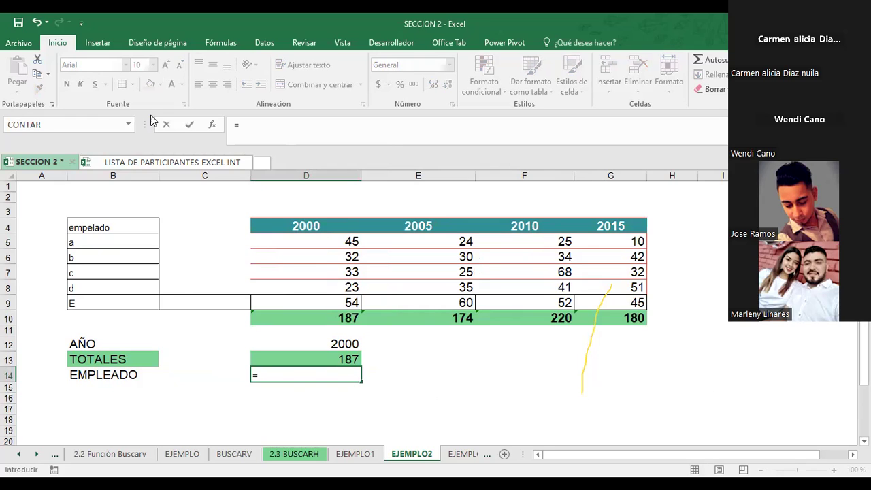
{"action": "type", "text": "BUSCAR"}
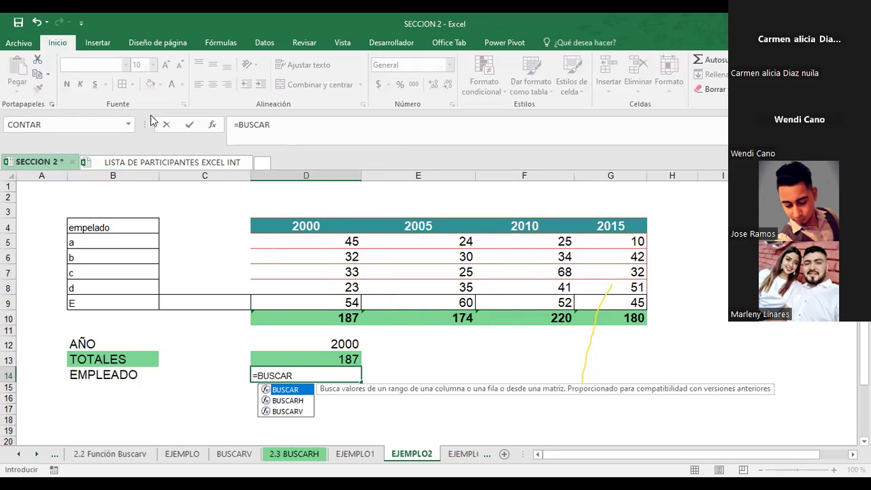
{"action": "type", "text": "V("}
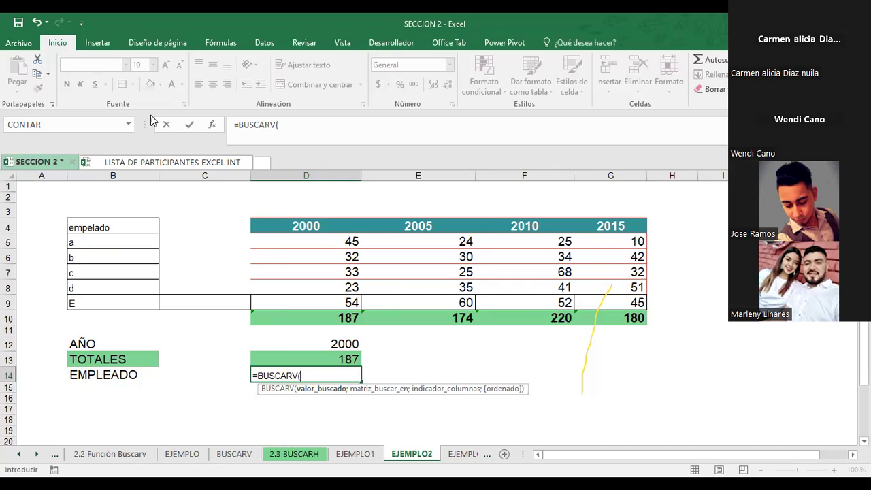
- Complete D14 as =BUSCARV(C14;B4:G10;4;FALSO), an exact-match lookup on column 4
{"action": "key", "text": "Left"}
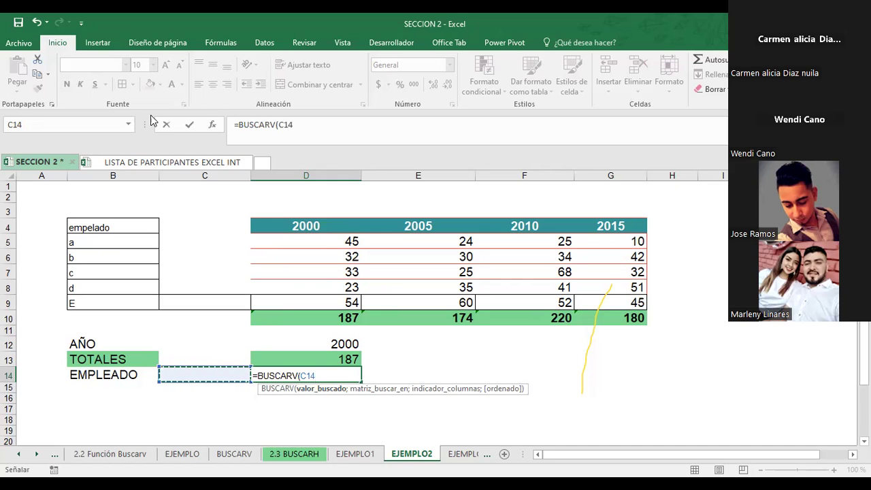
{"action": "type", "text": ";"}
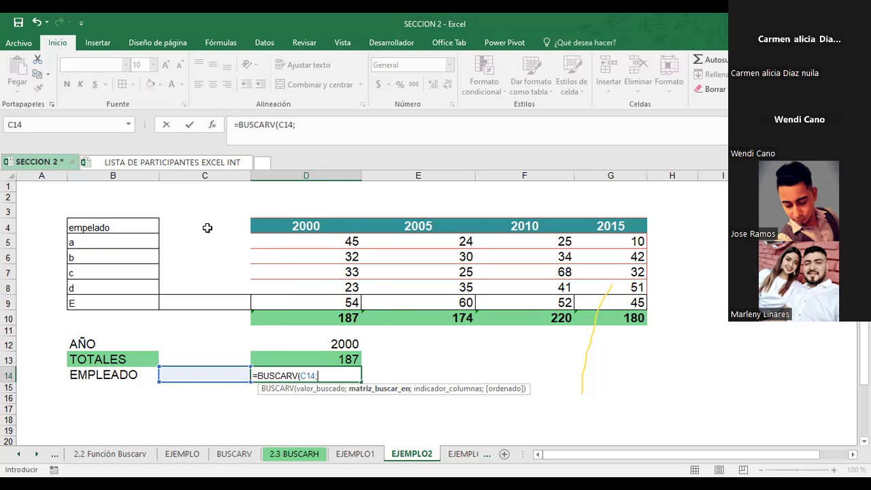
{"action": "left_click", "coordinate": [119, 227]}
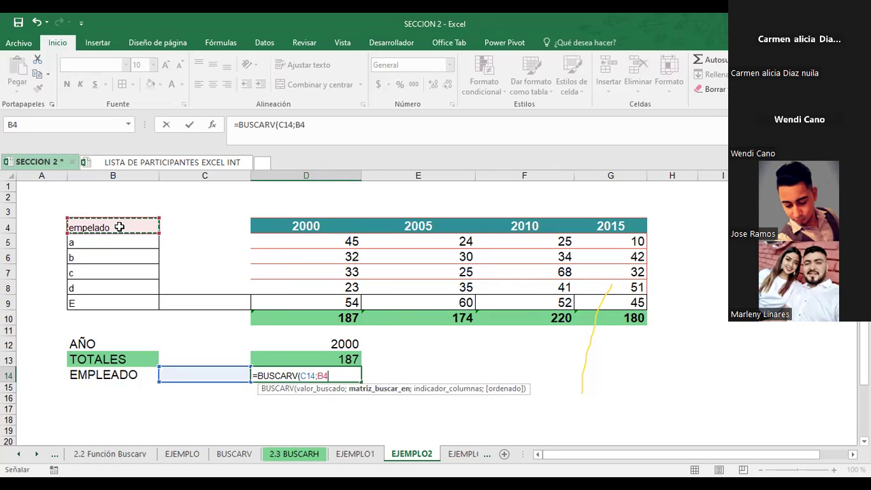
{"action": "left_click", "coordinate": [606, 316], "text": "shift"}
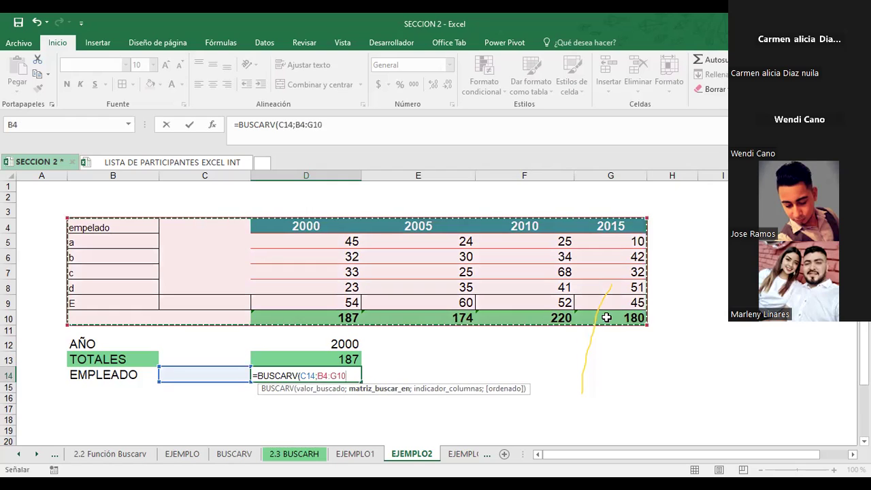
{"action": "type", "text": ";"}
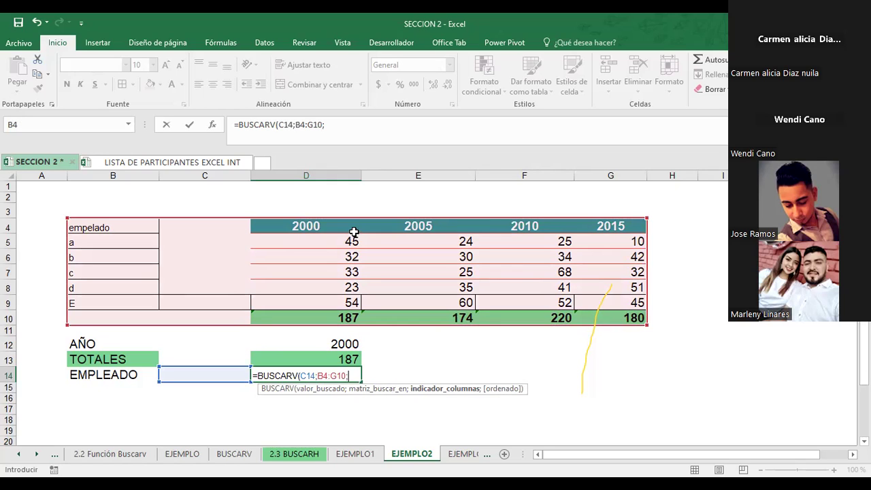
{"action": "type", "text": "2"}
{"action": "key", "text": "BackSpace"}
{"action": "type", "text": "4"}
{"action": "type", "text": ";FALSO"}
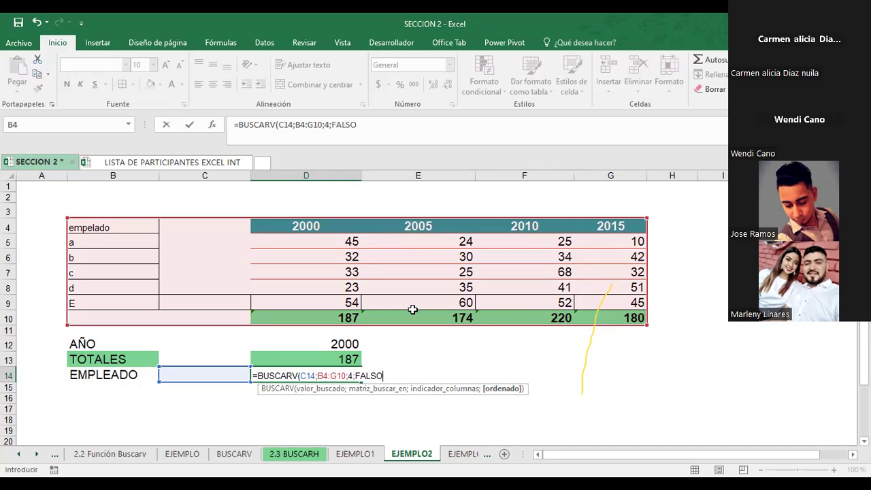
{"action": "key", "text": "Return"}
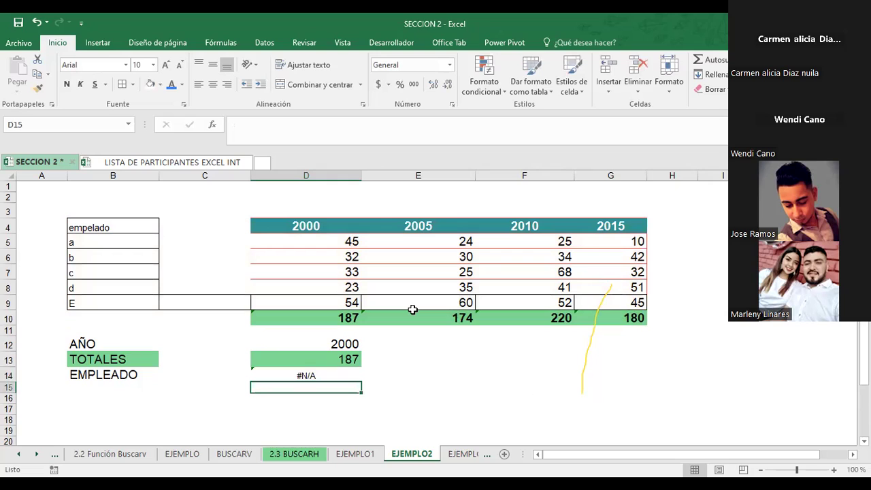
- Enter employee A in C14 and review the BUSCARH and BUSCARV formulas in D13:D14
{"action": "key", "text": "Up"}
{"action": "key", "text": "Left"}
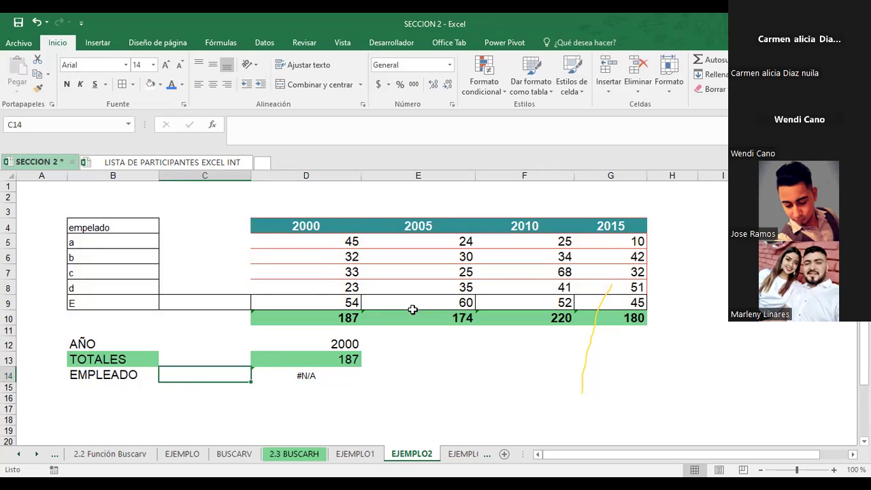
{"action": "type", "text": "A"}
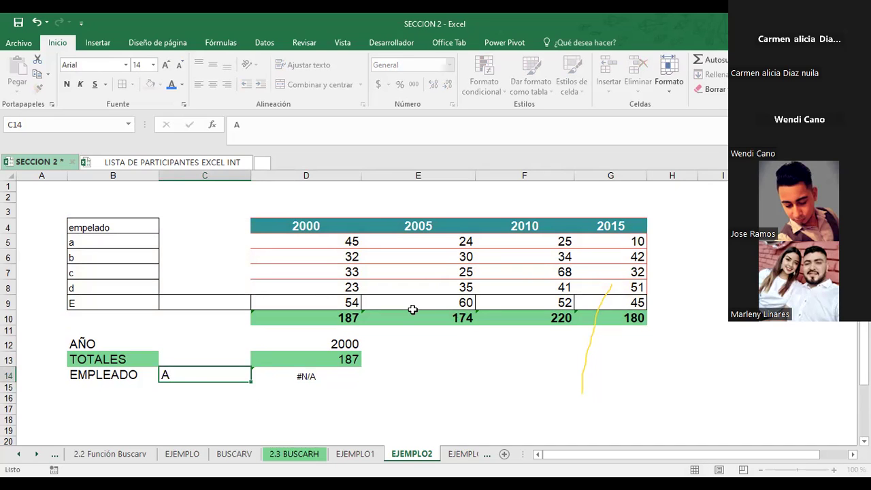
{"action": "key", "text": "Return"}
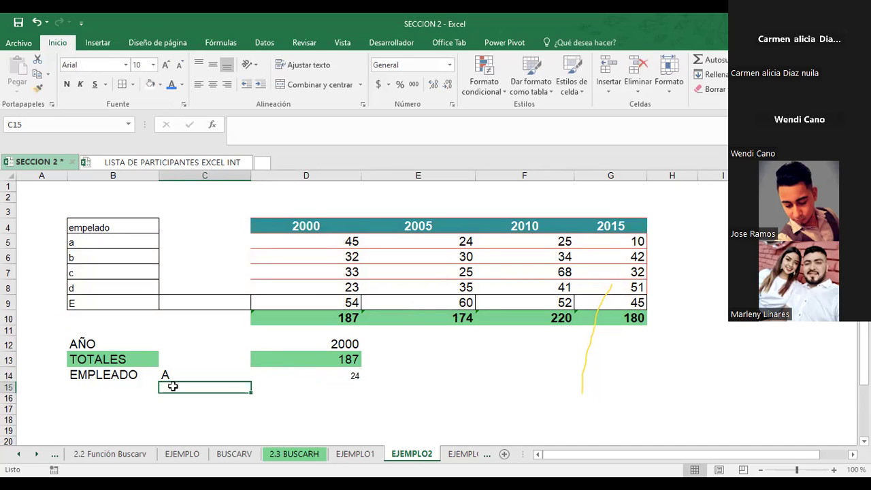
{"action": "key", "text": "Up"}
{"action": "key", "text": "Right"}
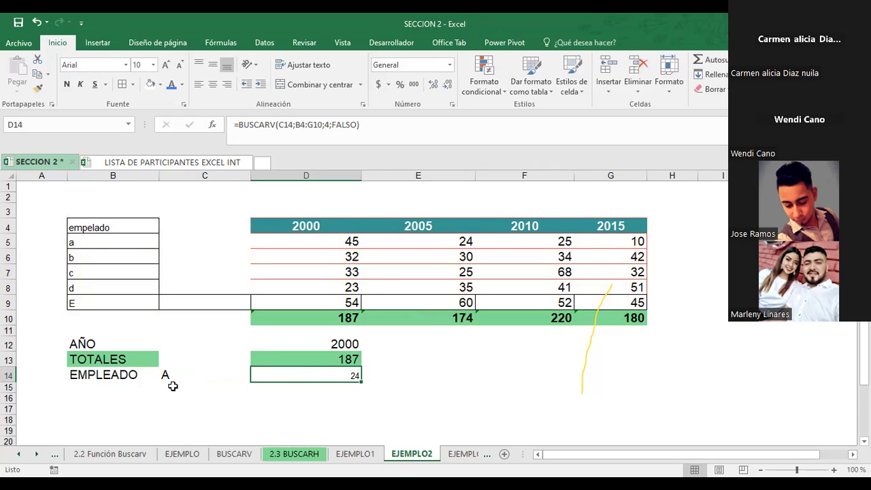
{"action": "key", "text": "Up"}
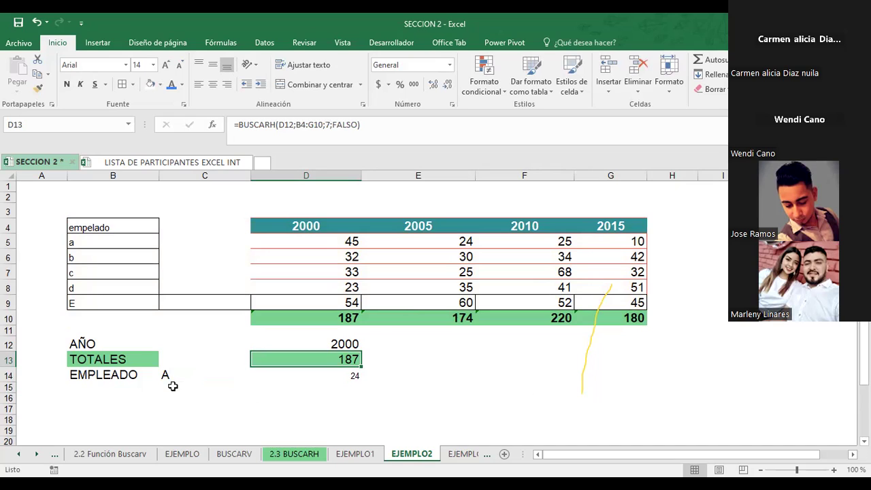
{"action": "key", "text": "Down"}
{"action": "key", "text": "Left"}
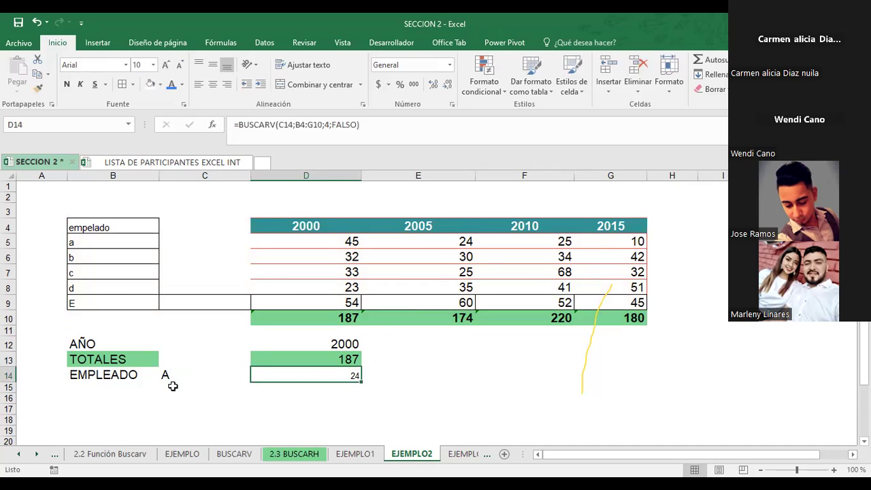
{"action": "left_click", "coordinate": [89, 374]}
{"action": "key", "text": "Up"}
{"action": "key", "text": "Right"}
{"action": "key", "text": "Right"}
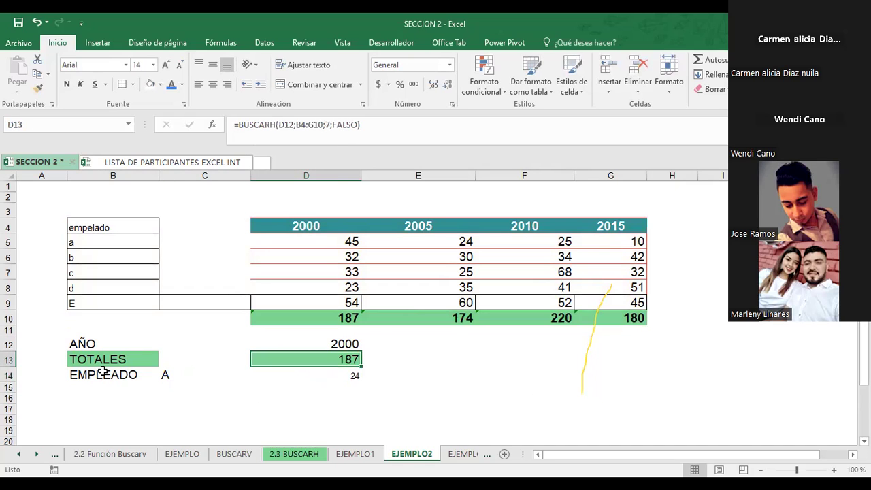
{"action": "key", "text": "Down"}
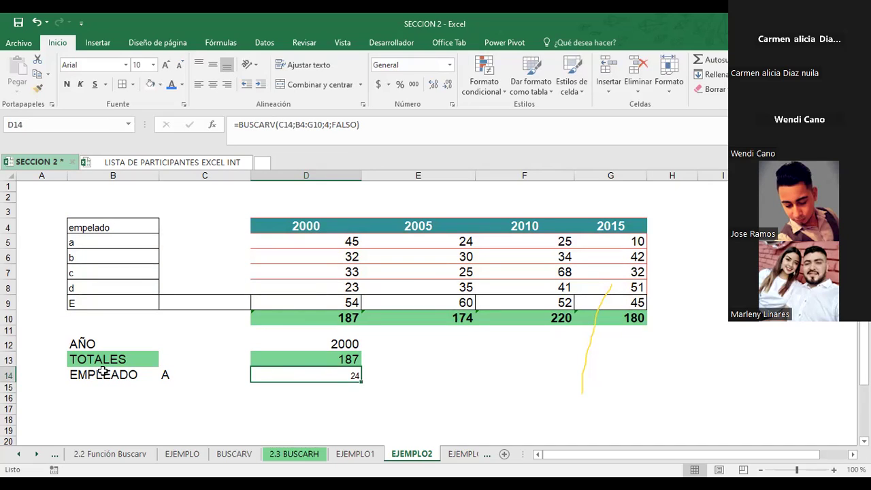
{"action": "key", "text": "Left"}
- Test the lookup with employee letters B, E and finally D in C14
{"action": "type", "text": "B"}
{"action": "key", "text": "Return"}
{"action": "key", "text": "Up"}
{"action": "type", "text": "E"}
{"action": "key", "text": "Return"}
{"action": "key", "text": "Up"}
{"action": "type", "text": "D"}
{"action": "key", "text": "Return"}
{"action": "key", "text": "Up"}
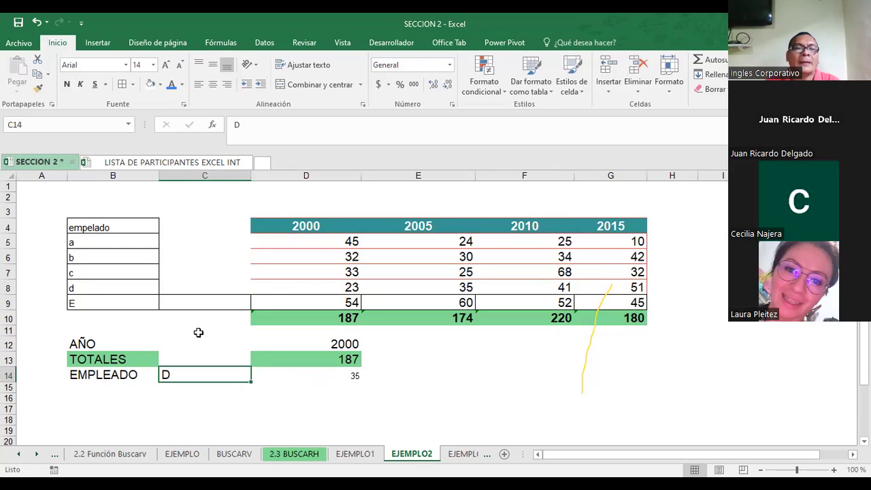
- Move the employee letter D from C14 to B16
{"action": "key", "text": "Down"}
{"action": "key", "text": "Down"}
{"action": "key", "text": "Down"}
{"action": "key", "text": "Right"}
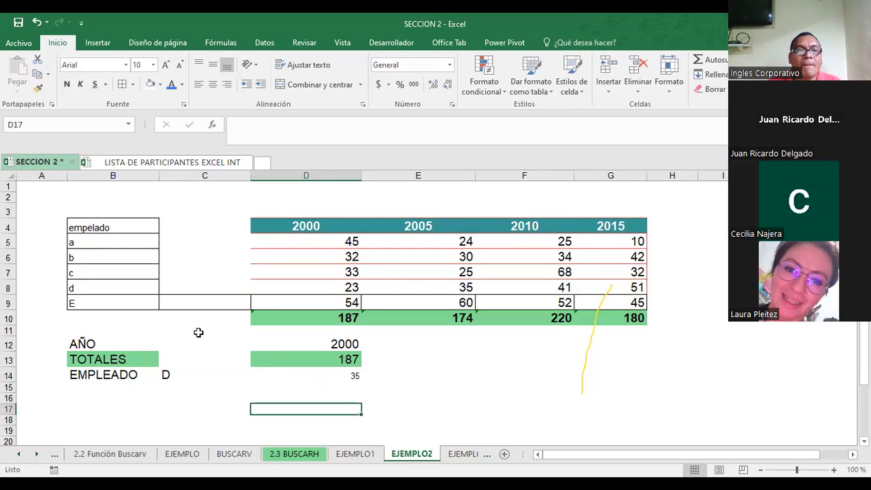
{"action": "key", "text": "Up"}
{"action": "key", "text": "Up"}
{"action": "key", "text": "Up"}
{"action": "key", "text": "Left"}
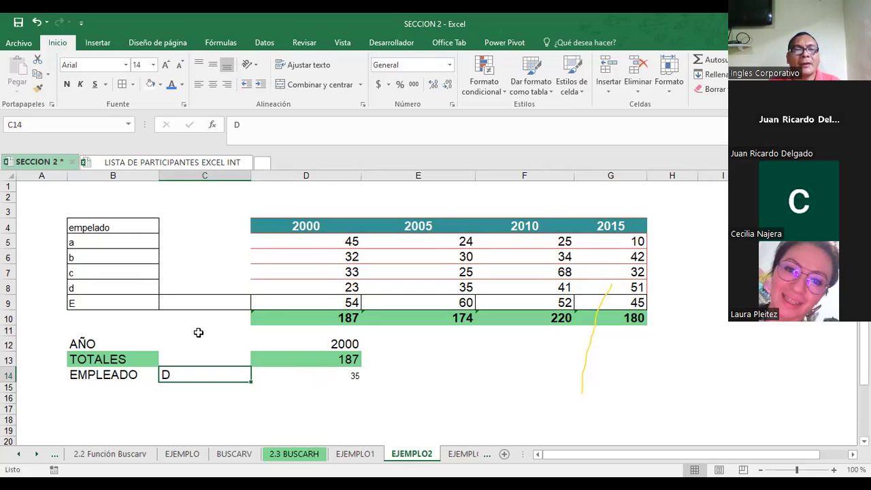
{"action": "key", "text": "Right"}
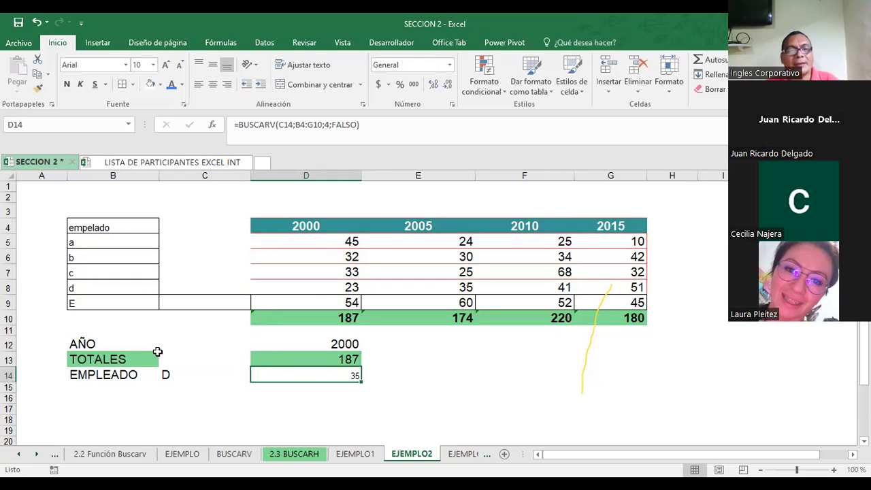
{"action": "key", "text": "Left"}
{"action": "key", "text": "ctrl+c"}
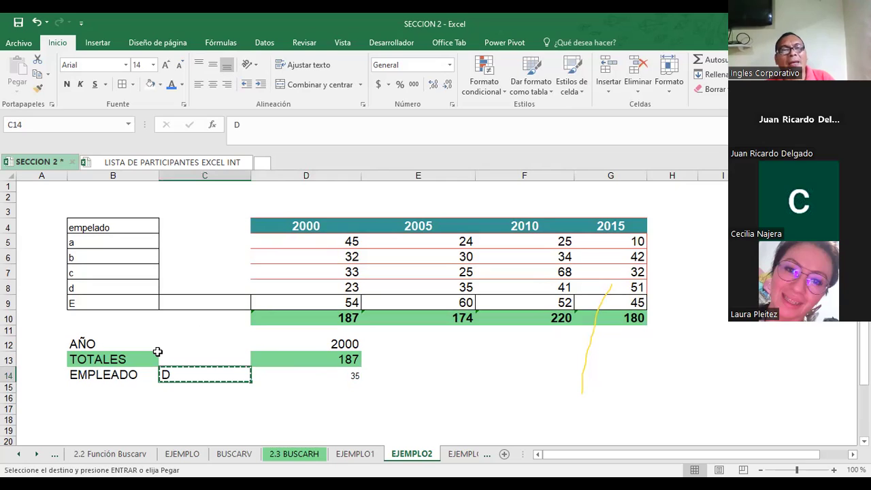
{"action": "left_click", "coordinate": [100, 394]}
{"action": "key", "text": "Right"}
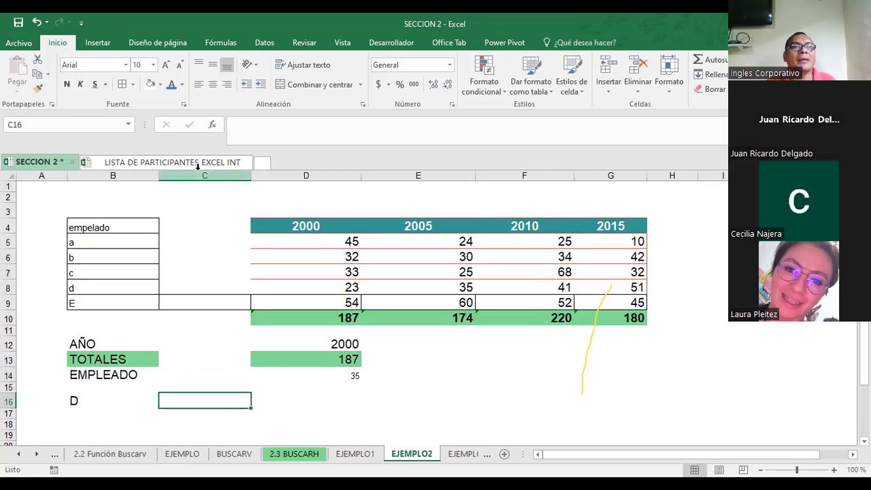
- Delete the empty column C and give the C14 lookup result a green fill
{"action": "right_click", "coordinate": [192, 176]}
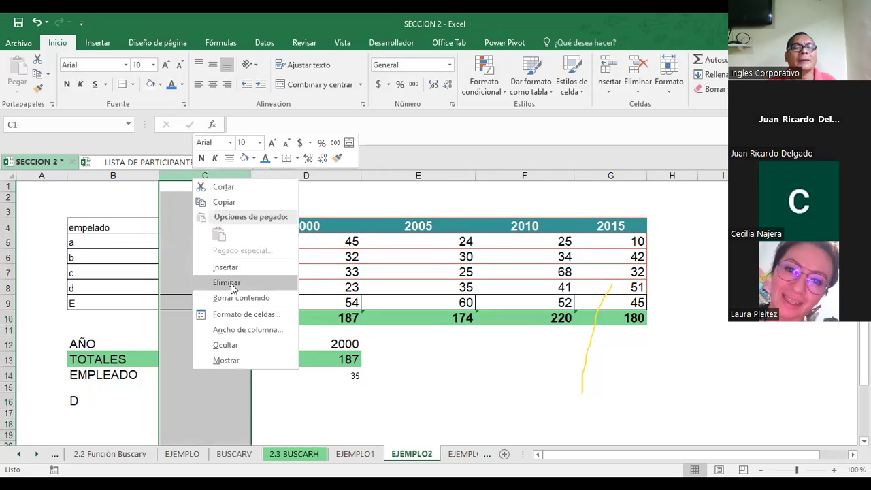
{"action": "left_click", "coordinate": [232, 289]}
{"action": "left_click", "coordinate": [98, 401]}
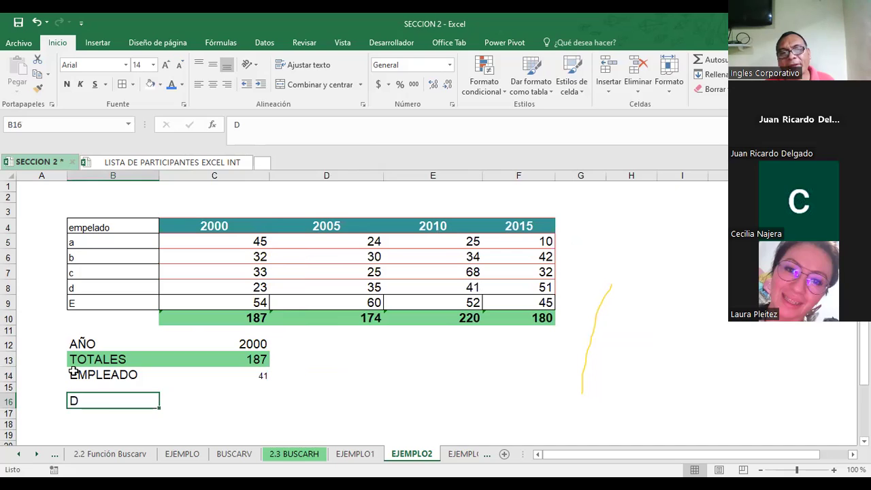
{"action": "left_click", "coordinate": [215, 375]}
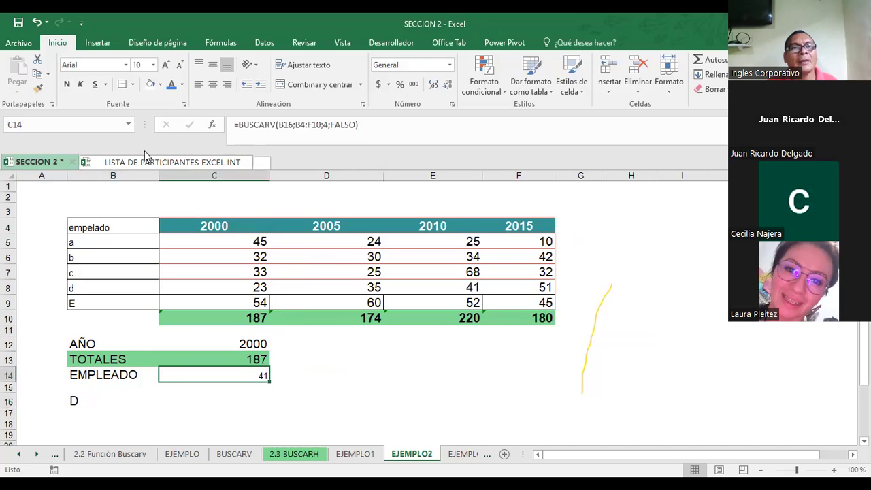
{"action": "left_click", "coordinate": [160, 84]}
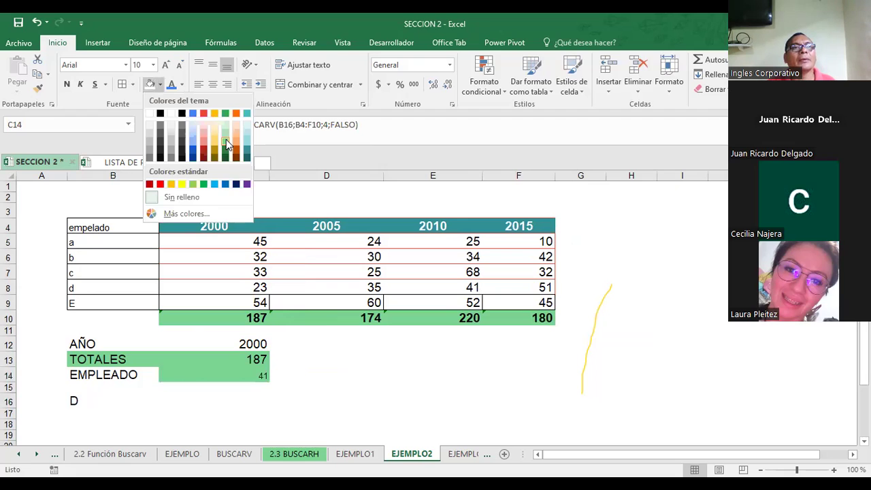
{"action": "left_click", "coordinate": [228, 144]}
{"action": "left_click", "coordinate": [326, 359]}
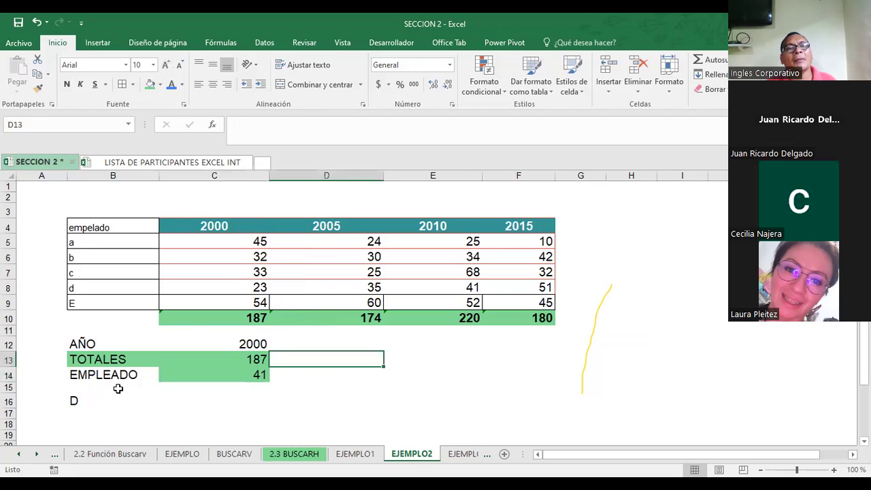
- Set the lookup letter in B16 to A and recheck the BUSCARV formula in C14
{"action": "left_click", "coordinate": [92, 395]}
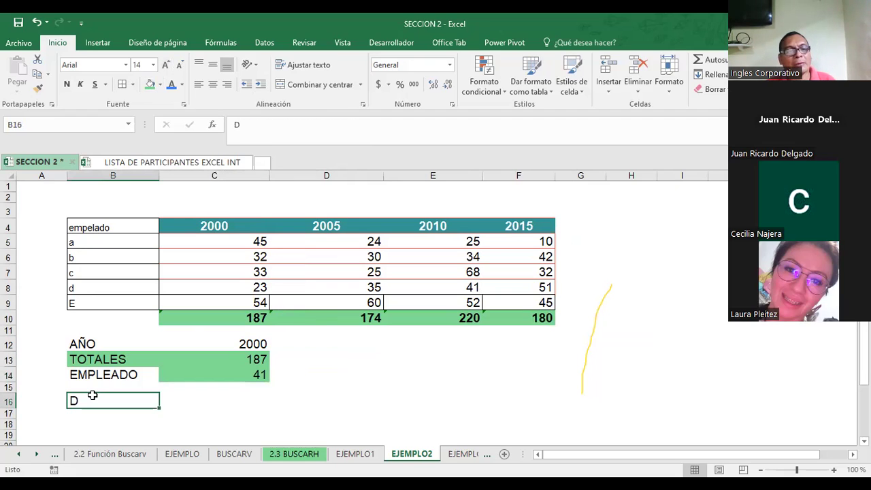
{"action": "type", "text": "A"}
{"action": "key", "text": "Return"}
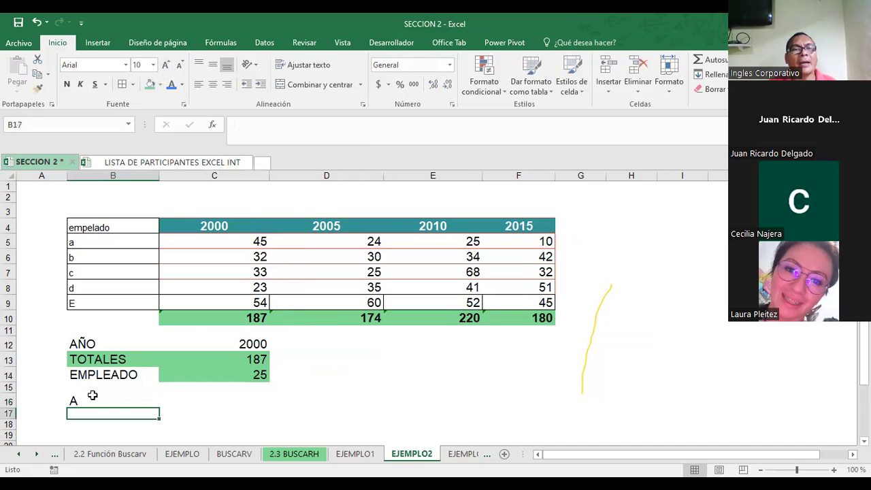
{"action": "key", "text": "Up"}
{"action": "key", "text": "Up"}
{"action": "key", "text": "Up"}
{"action": "key", "text": "Right"}
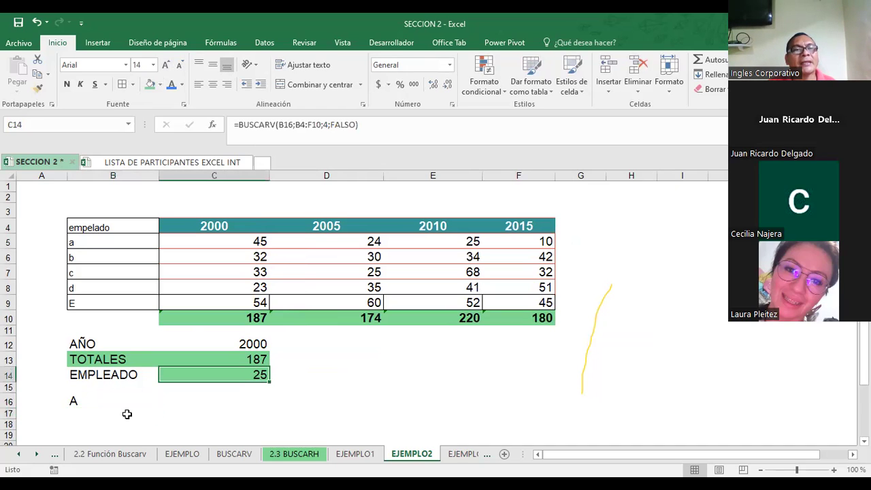
{"action": "left_click", "coordinate": [467, 237]}
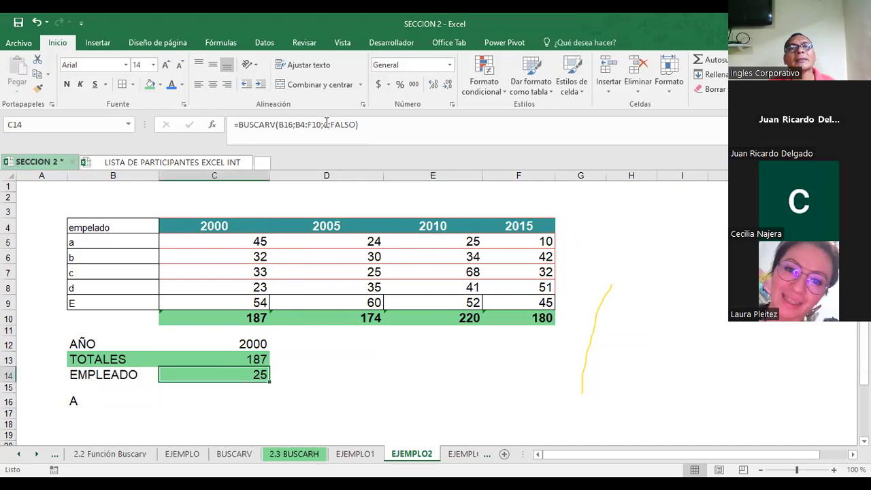
{"action": "left_click", "coordinate": [325, 125]}
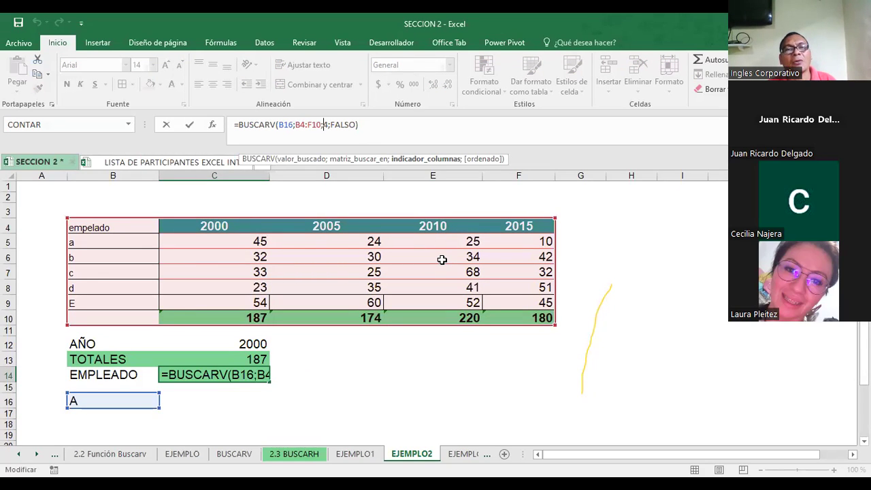
{"action": "key", "text": "ctrl+Return"}
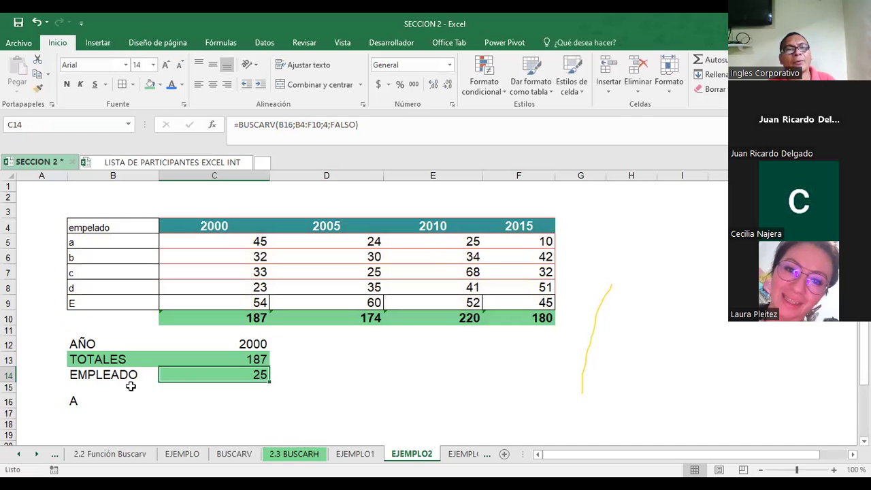
- Change the lookup letter in B16 to C, making the result 68
{"action": "left_click", "coordinate": [106, 397]}
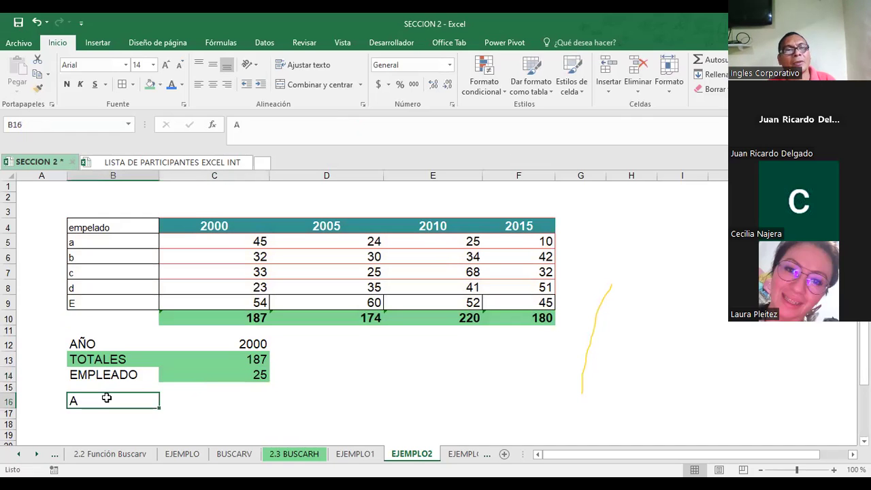
{"action": "type", "text": "C"}
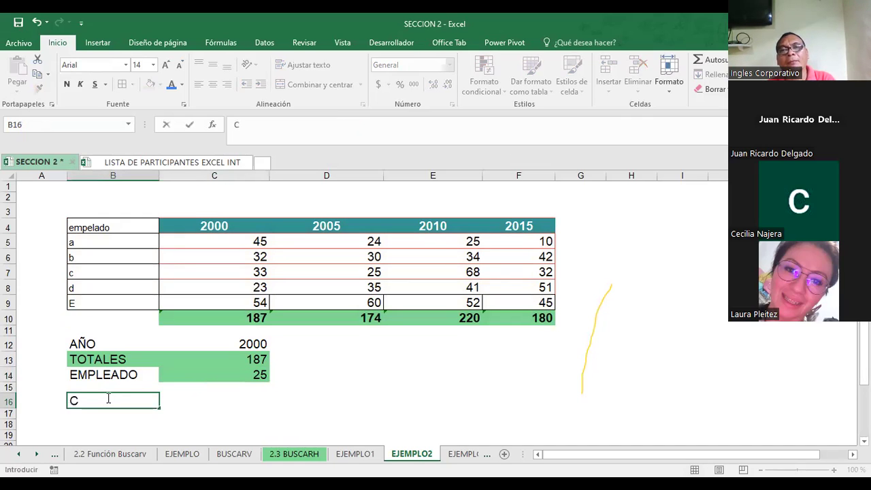
{"action": "key", "text": "Return"}
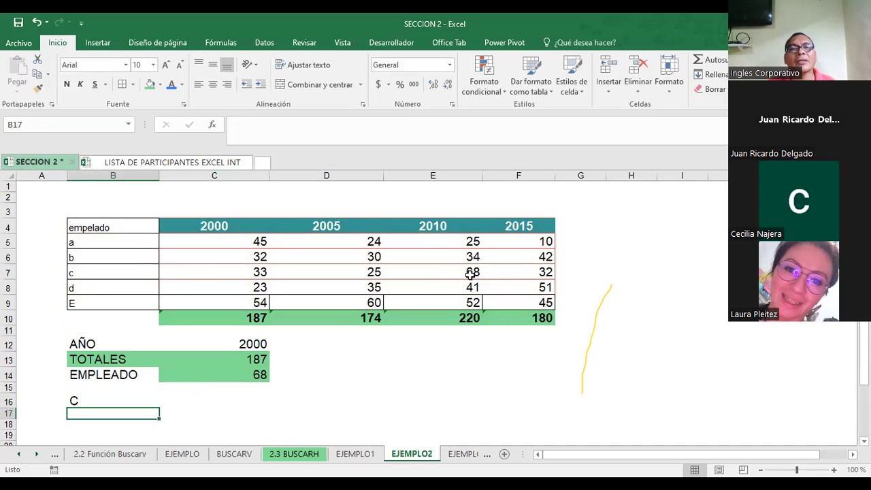
{"action": "left_click", "coordinate": [470, 273]}
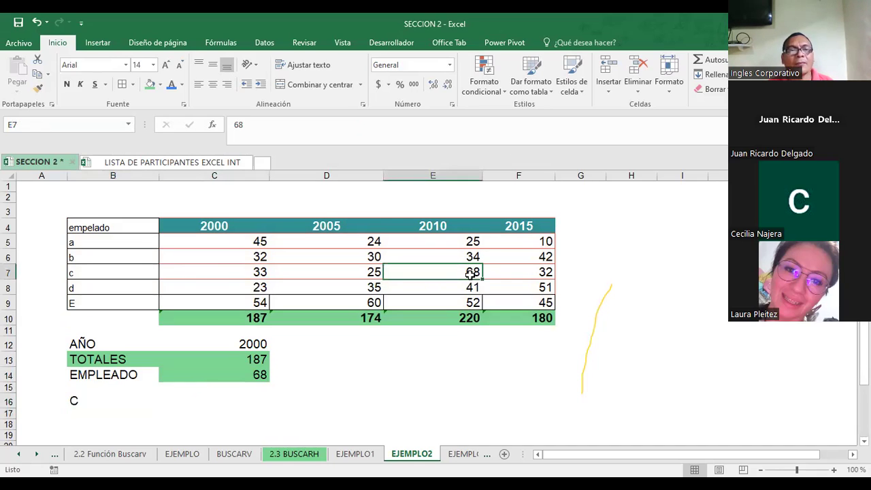
{"action": "left_click", "coordinate": [102, 399]}
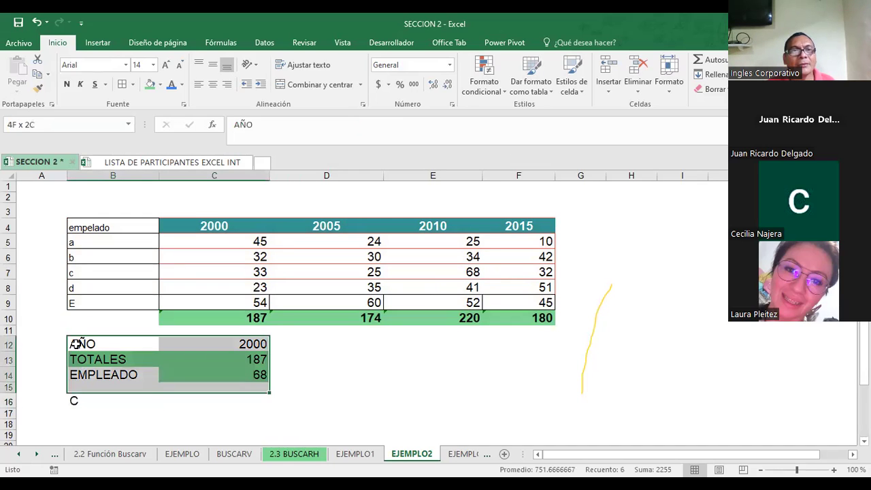
- Apply All Borders to the B12:C16 label block and switch to the EJEMPLO3 sheet
{"action": "left_click_drag", "start_coordinate": [76, 344], "coordinate": [214, 401]}
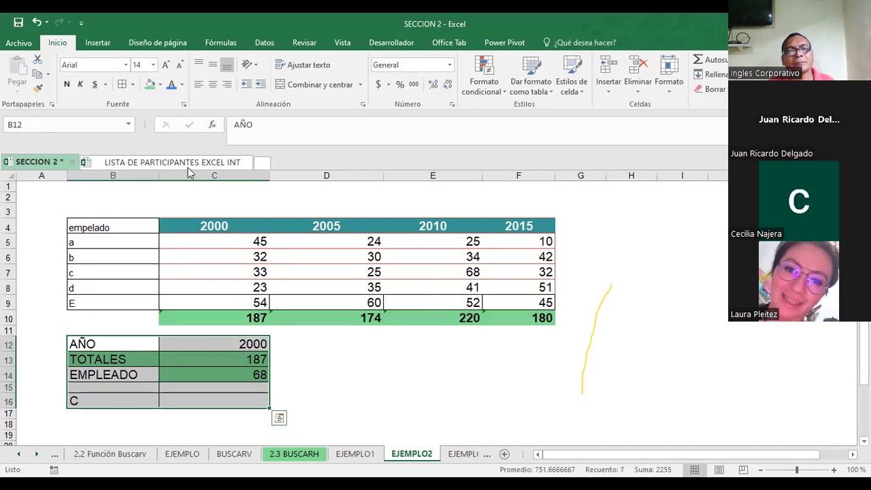
{"action": "left_click", "coordinate": [327, 358]}
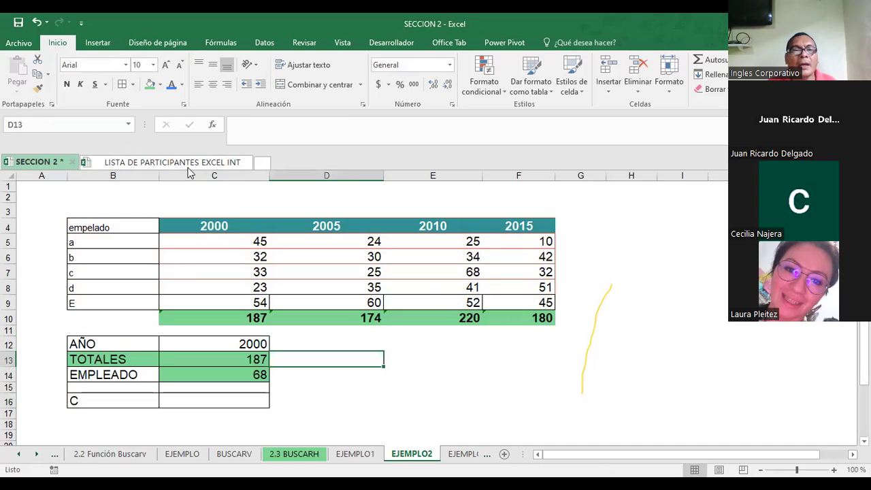
{"action": "left_click", "coordinate": [172, 421]}
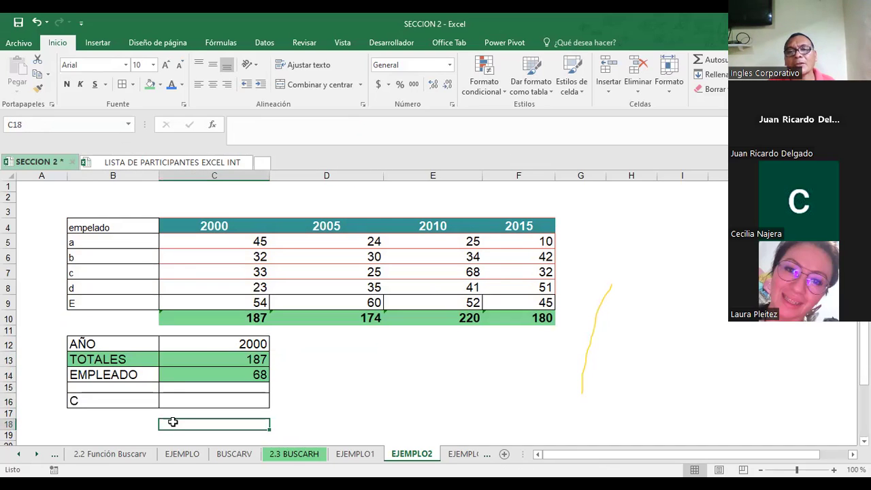
{"action": "left_click", "coordinate": [454, 453]}
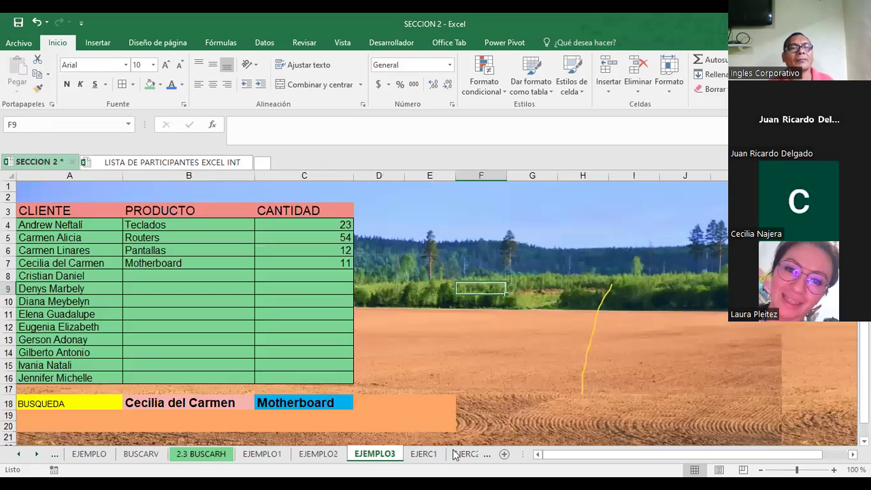
- Clear the two search result cells beside BUSQUEDA
{"action": "left_click", "coordinate": [92, 403]}
{"action": "left_click", "coordinate": [182, 406]}
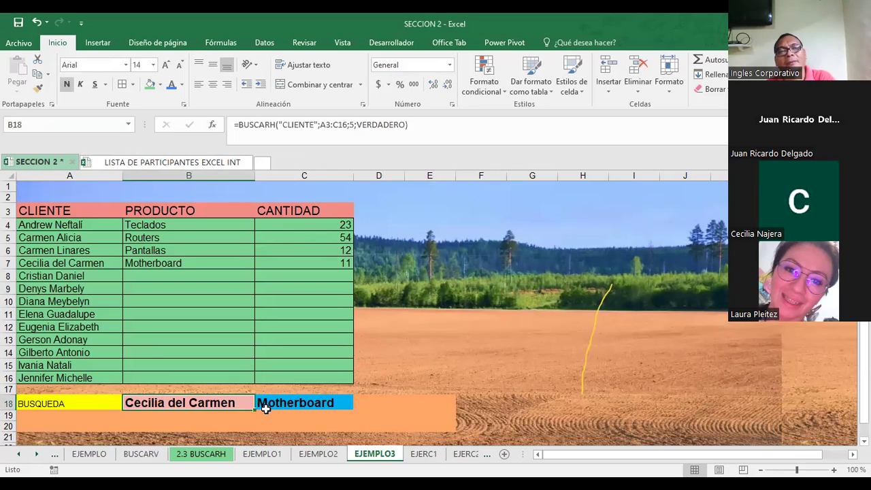
{"action": "left_click", "coordinate": [276, 403], "text": "shift"}
{"action": "key", "text": "Delete"}
{"action": "left_click", "coordinate": [524, 365]}
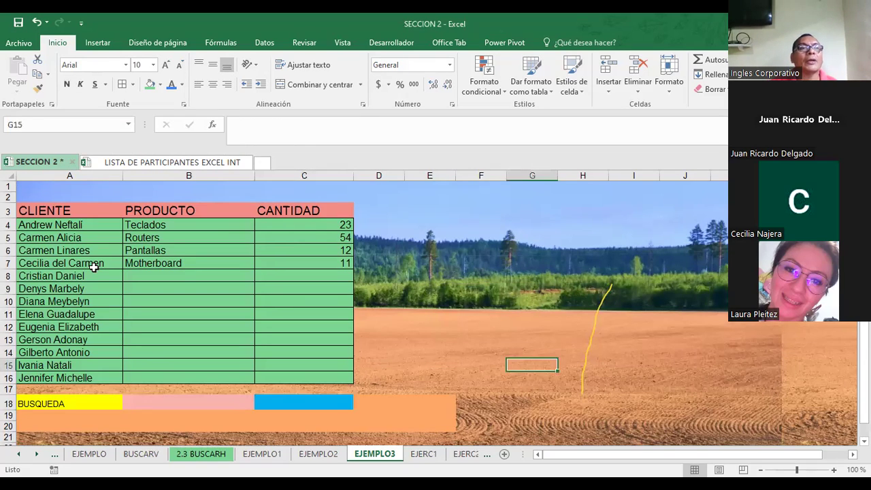
- Enlarge the A4:C16 client table text by three font-size steps
{"action": "left_click_drag", "start_coordinate": [36, 225], "coordinate": [306, 372]}
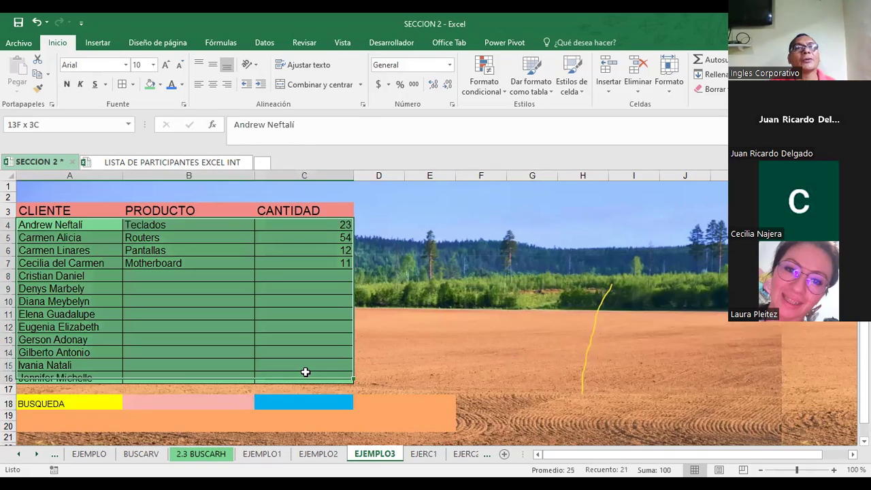
{"action": "left_click", "coordinate": [167, 65]}
{"action": "left_click", "coordinate": [167, 64]}
{"action": "left_click", "coordinate": [167, 65]}
{"action": "left_click", "coordinate": [475, 336]}
{"action": "left_click", "coordinate": [400, 377]}
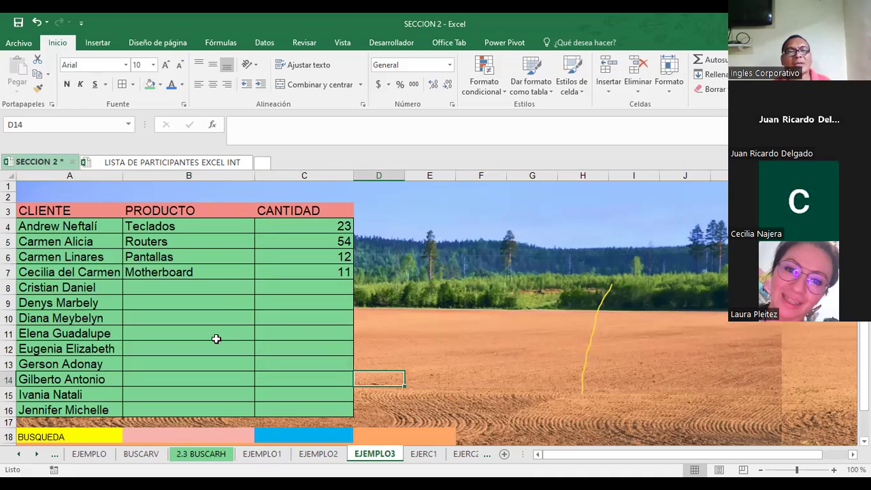
{"action": "left_click", "coordinate": [84, 434]}
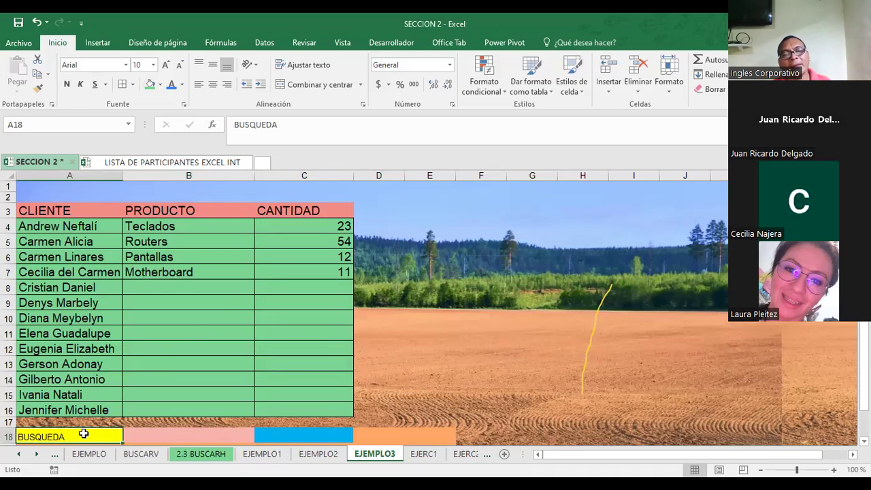
{"action": "left_click", "coordinate": [418, 373]}
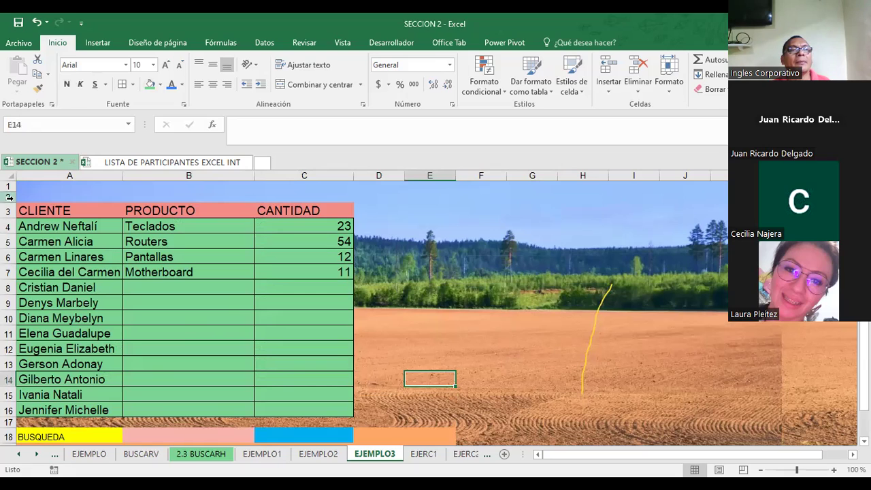
- Delete the empty row 2 above the client table
{"action": "right_click", "coordinate": [9, 197]}
{"action": "left_click", "coordinate": [68, 307]}
{"action": "left_click", "coordinate": [63, 430]}
- Label the search row with BUSCARV in B17 and BUSCARH in C17
{"action": "left_click", "coordinate": [145, 428]}
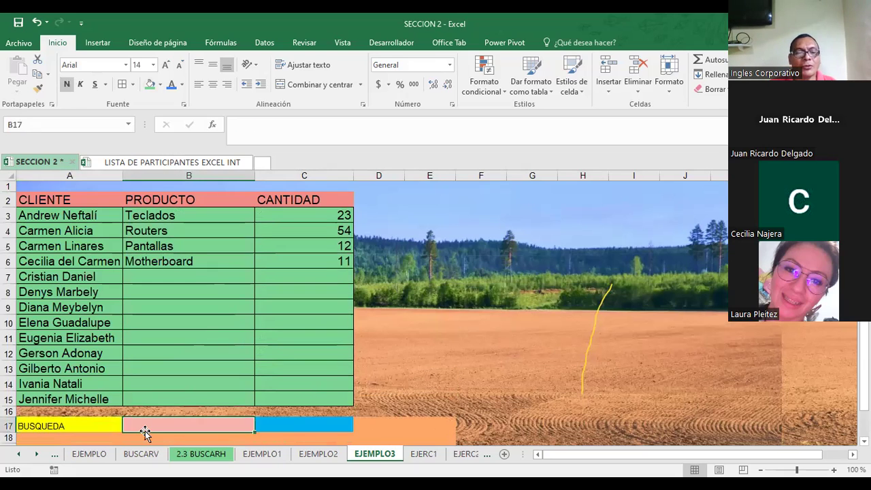
{"action": "type", "text": "BUSCAR"}
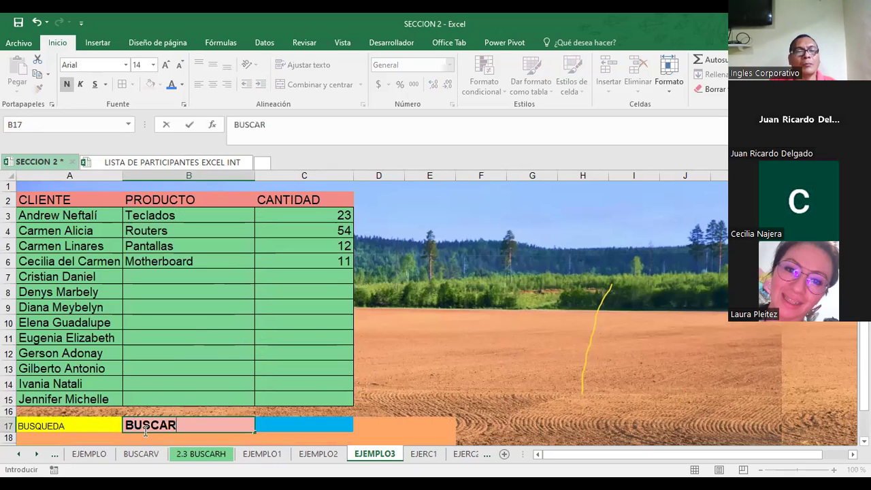
{"action": "type", "text": "V"}
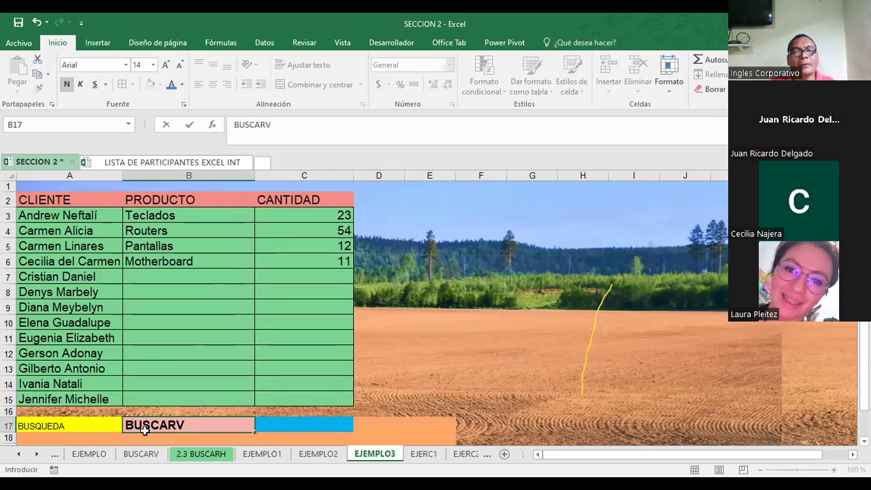
{"action": "key", "text": "Tab"}
{"action": "type", "text": "BUSCAR"}
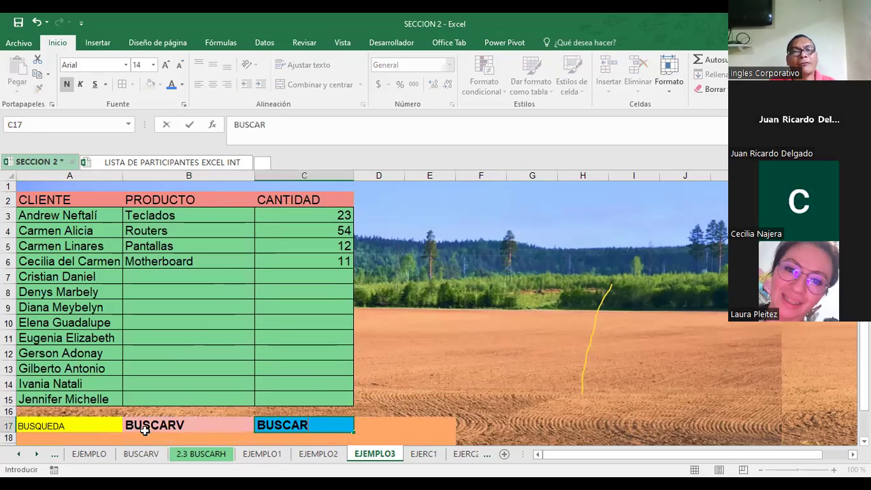
{"action": "type", "text": "H"}
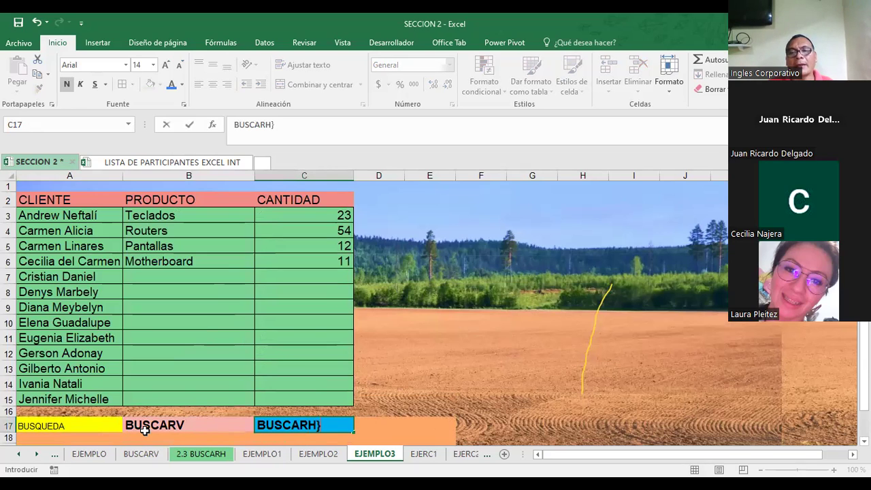
{"action": "key", "text": "Return"}
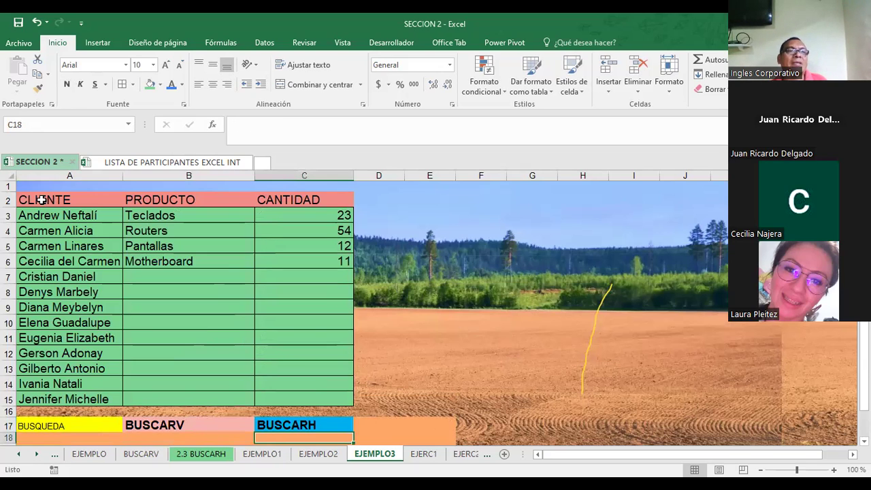
{"action": "left_click", "coordinate": [425, 390]}
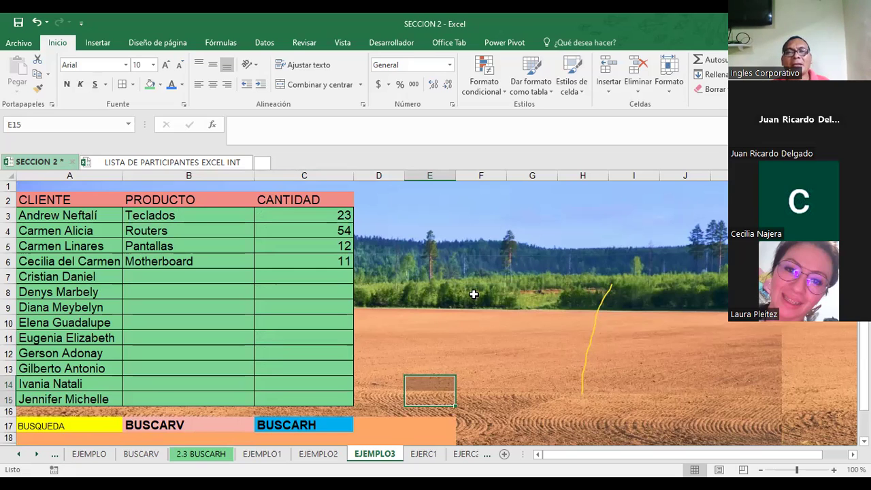
{"action": "left_click", "coordinate": [41, 199]}
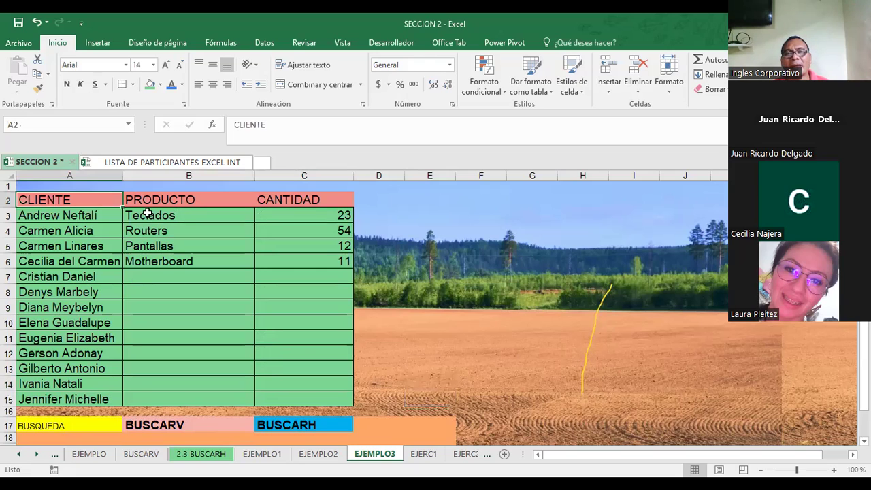